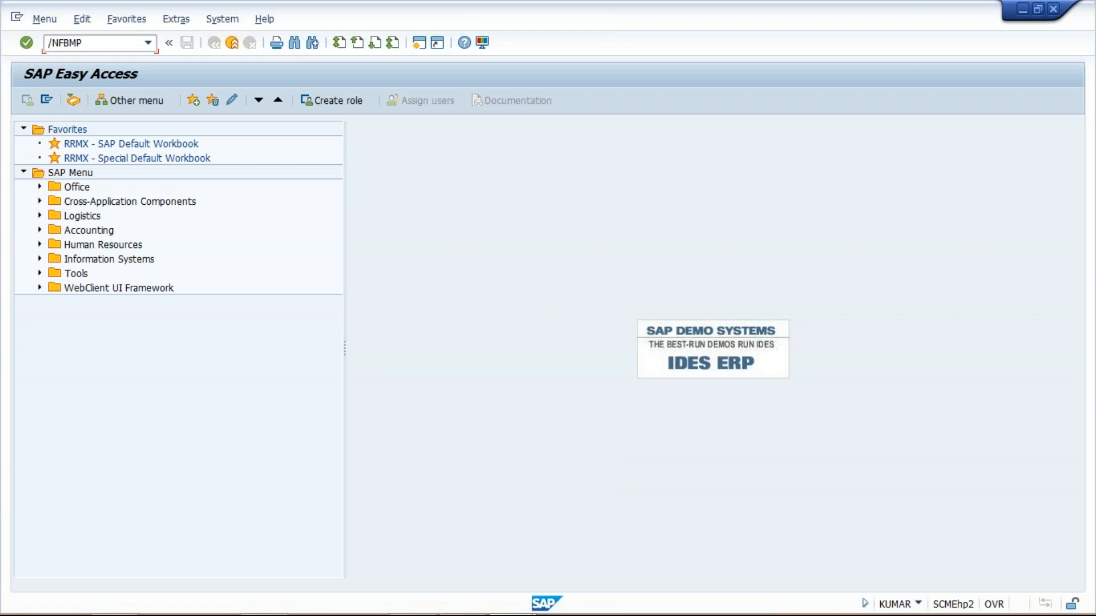
# - Run transaction FBMP and start a new dunning procedure with the key TM10
pyautogui.press('Return')
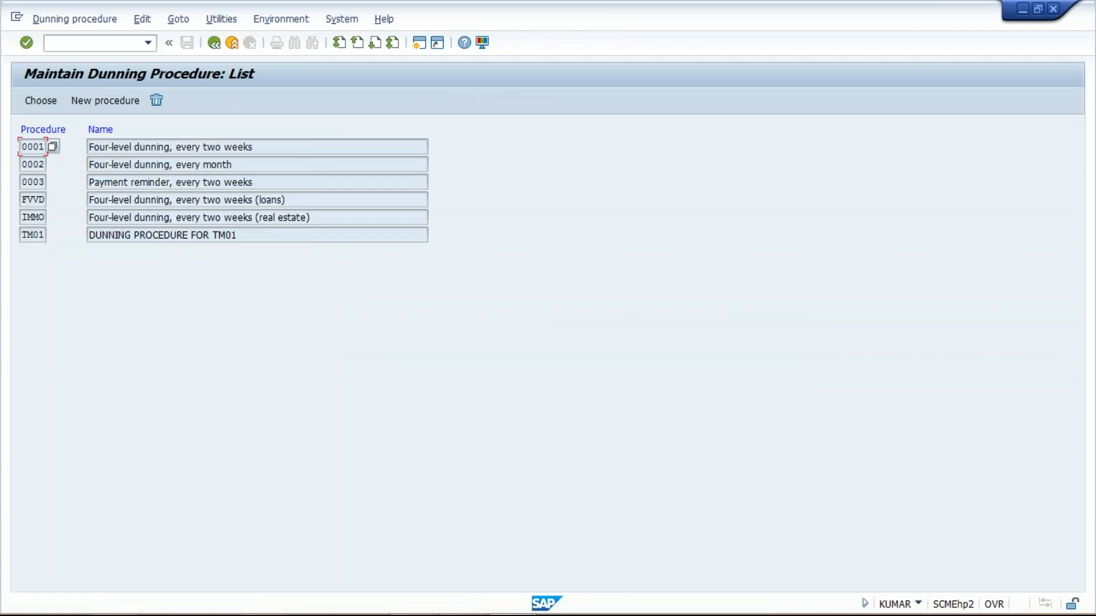
pyautogui.click(92, 103)
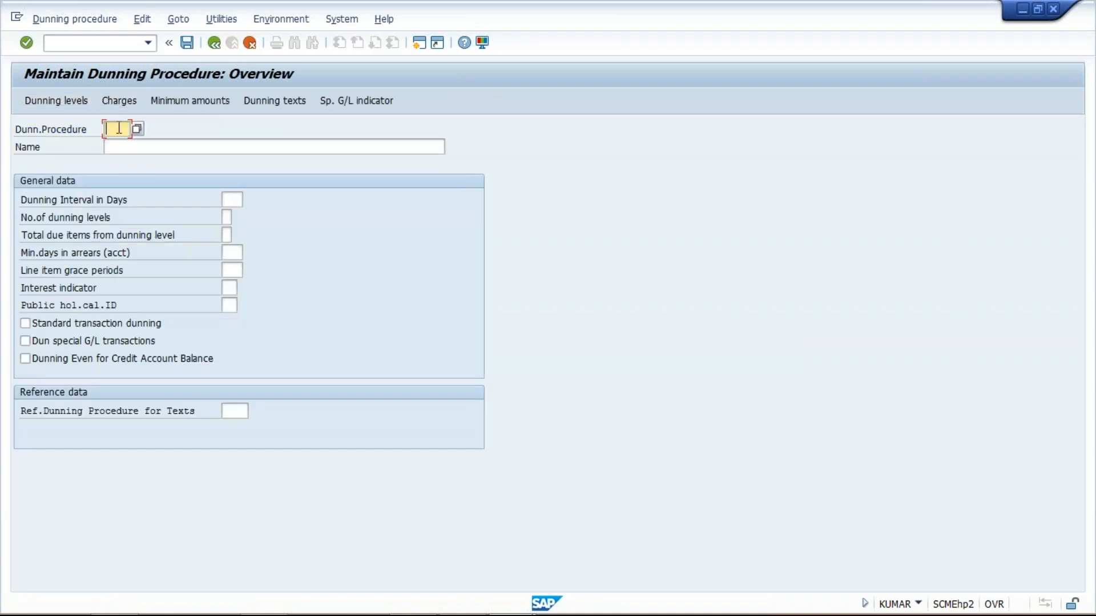
pyautogui.write('TM10')
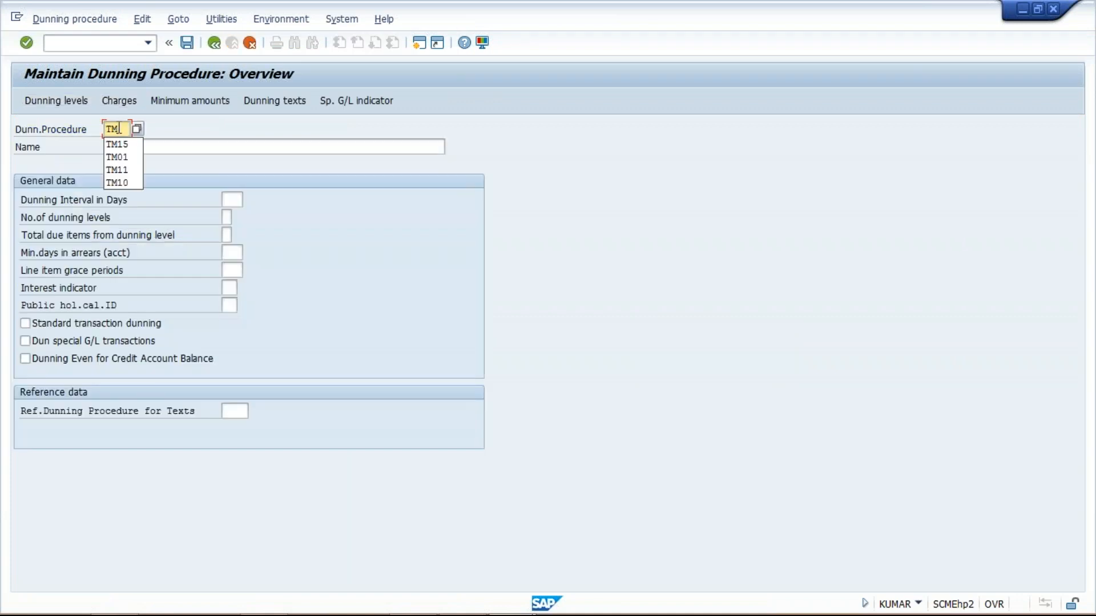
# - Name the new dunning procedure TATA MOTOR DUNNING PROCEDURE
pyautogui.click(165, 148)
pyautogui.write('TATA M')
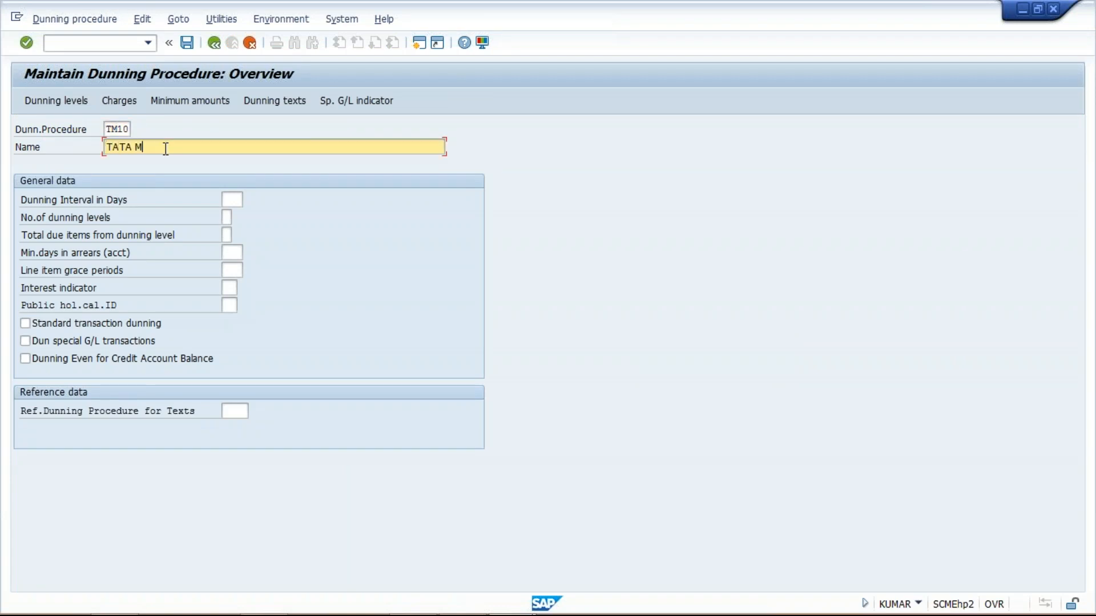
pyautogui.write('OTOR DUNNING PROCEDURE')
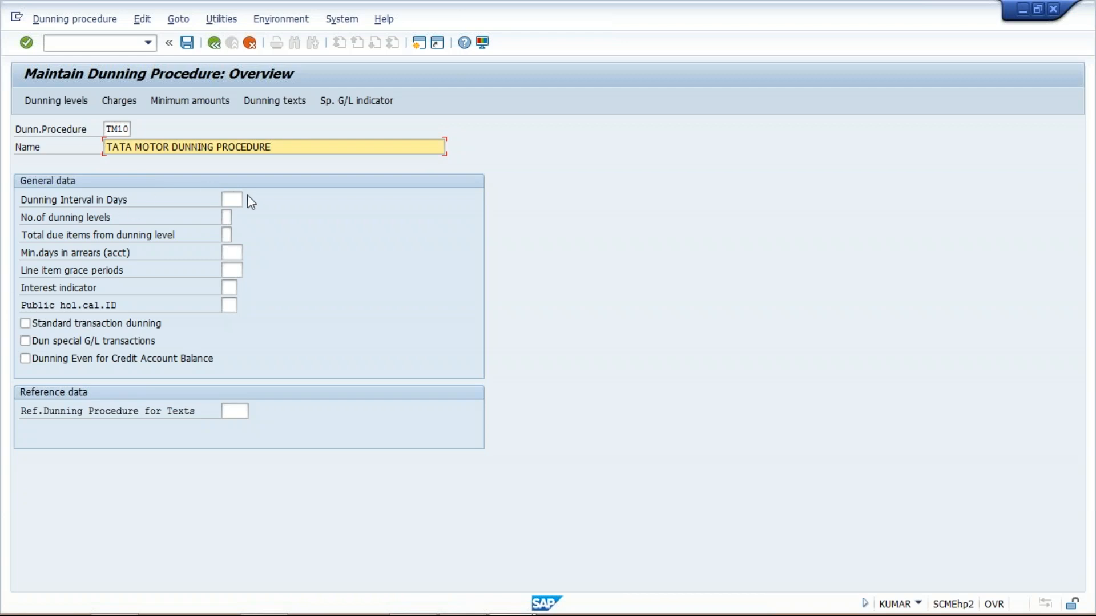
pyautogui.click(229, 200)
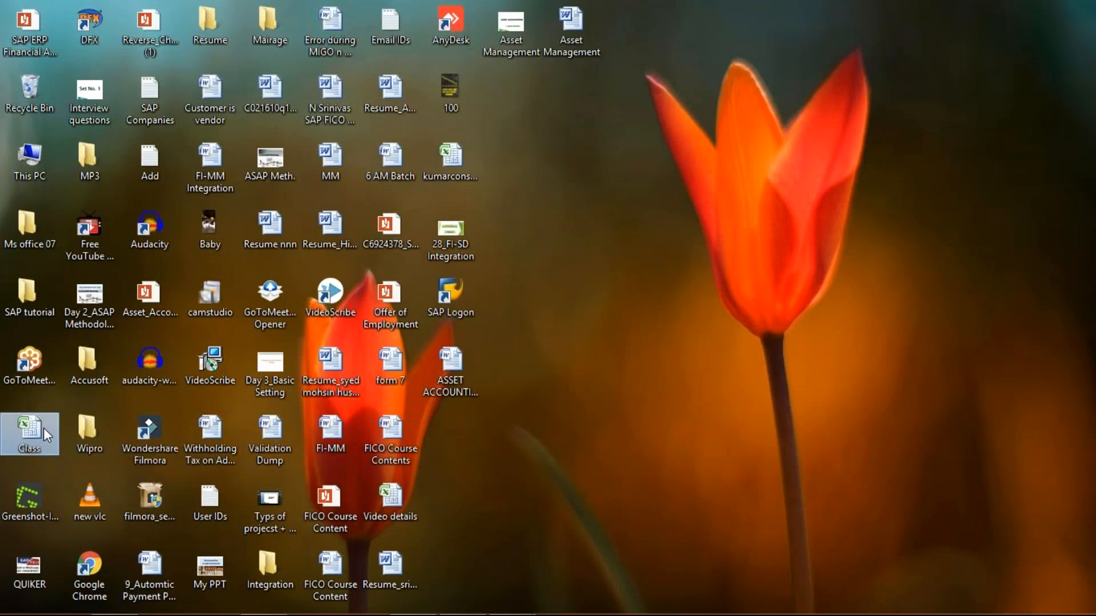
# - Switch to the Class workbook in Excel and enter XYZ LTD in cell J3 below the TATA MOTOR heading
pyautogui.moveTo(345, 614)
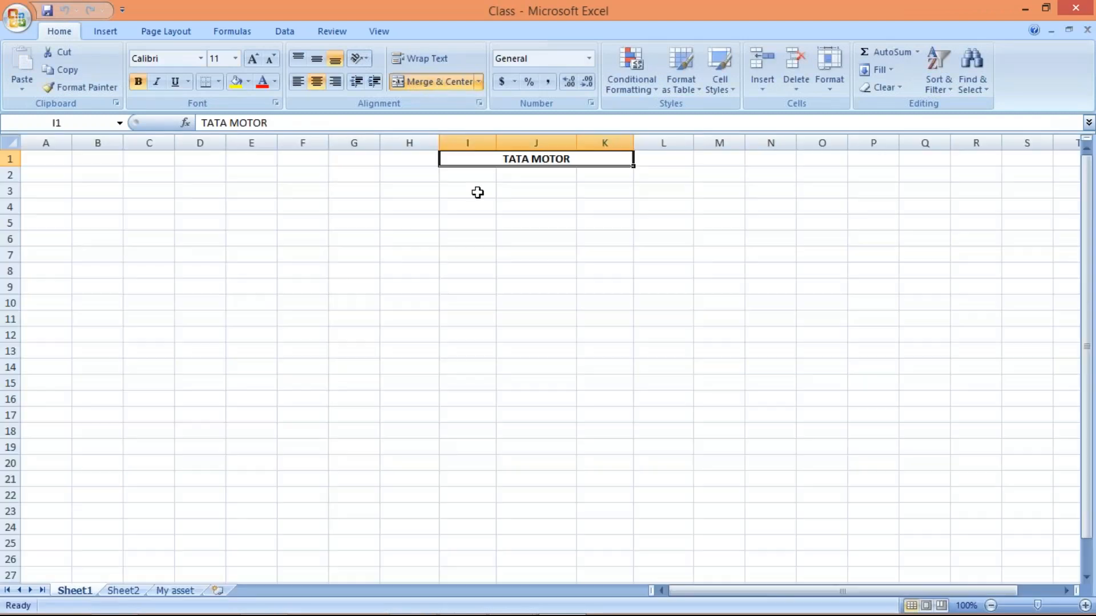
pyautogui.click(477, 193)
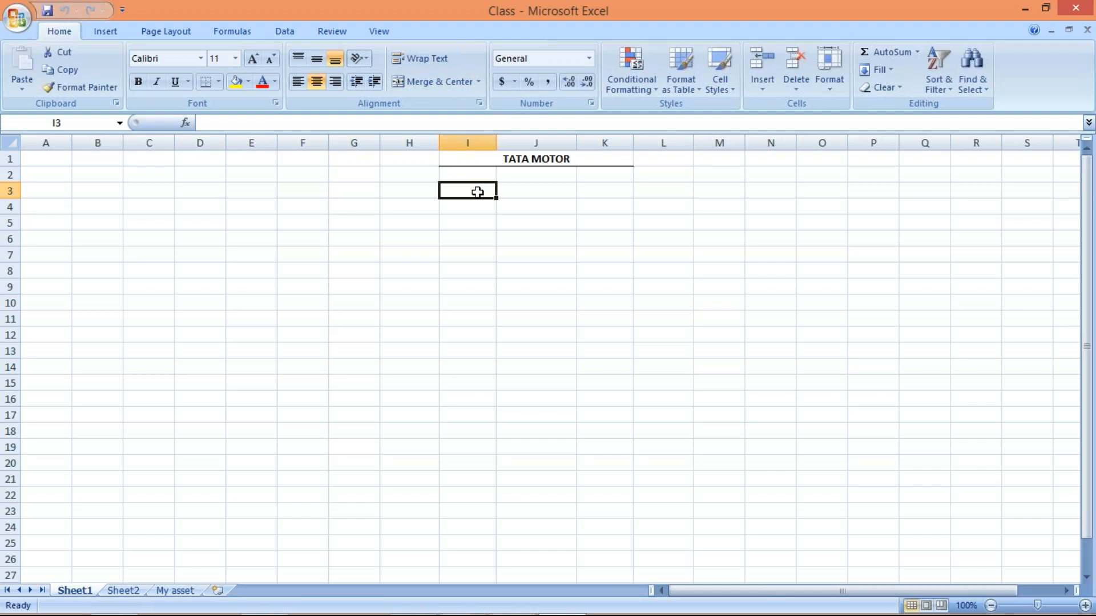
pyautogui.click(548, 159)
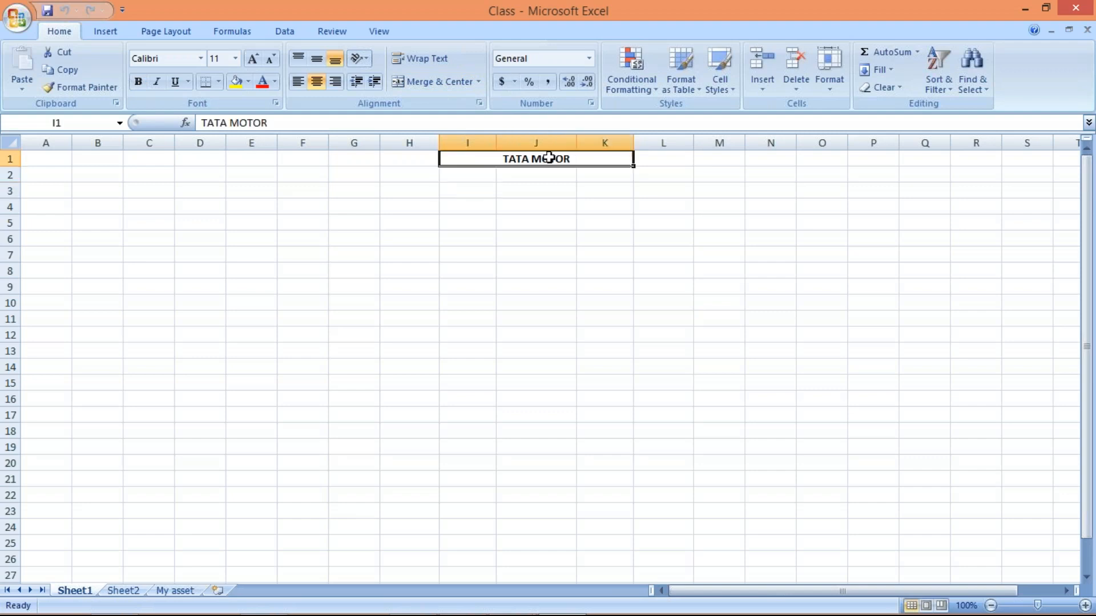
pyautogui.click(515, 190)
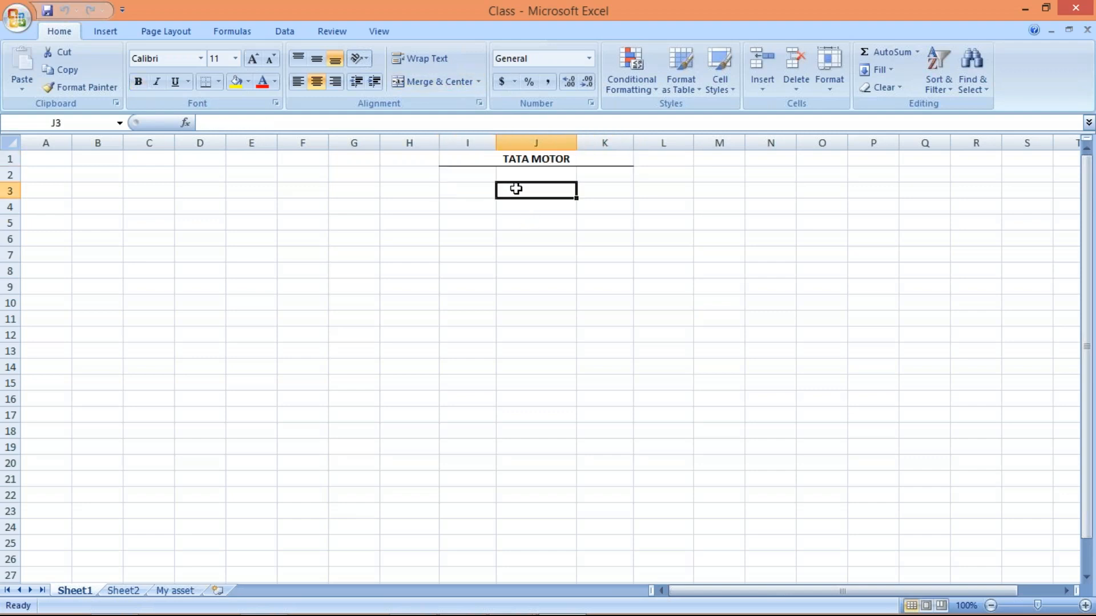
pyautogui.write('XYZ')
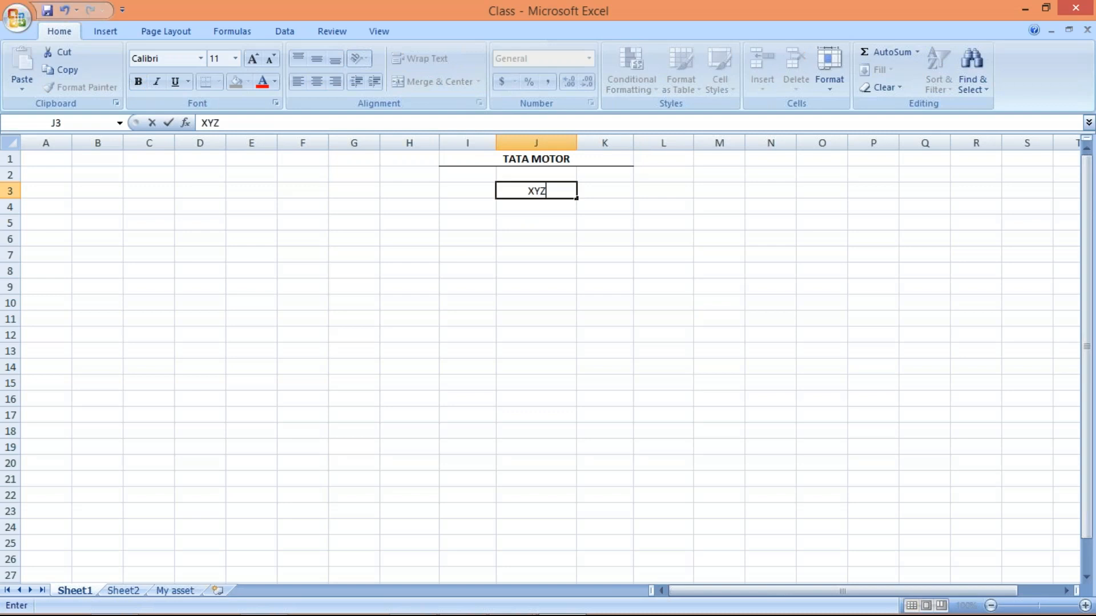
pyautogui.write(' LTD')
pyautogui.press('Return')
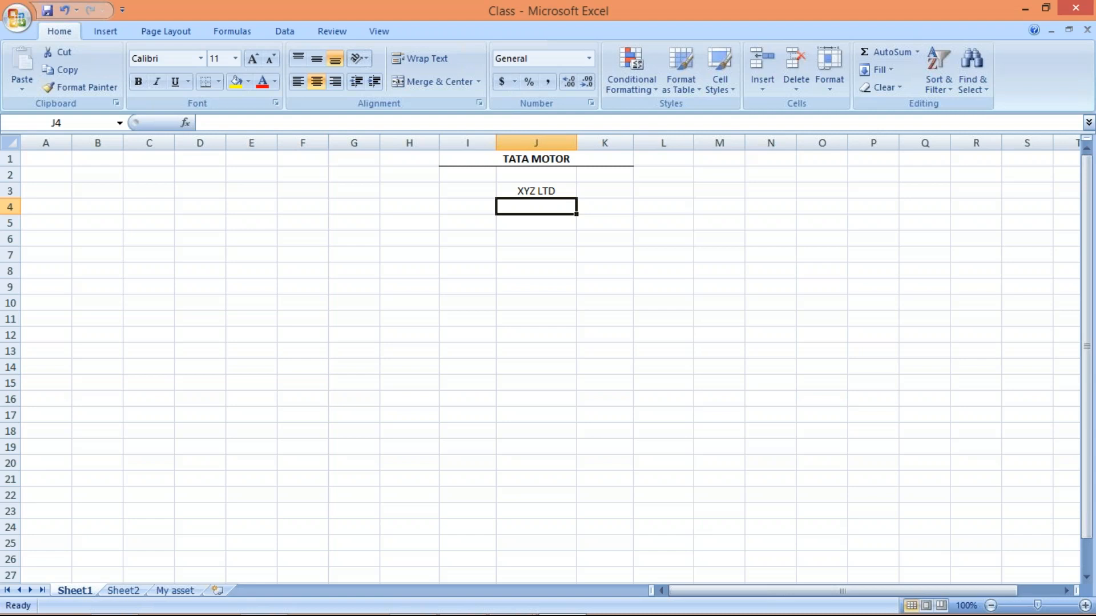
# - Enter the amounts 1000, 2000, 4000 and 1500 in cells J5 to J8 under XYZ LTD
pyautogui.click(516, 217)
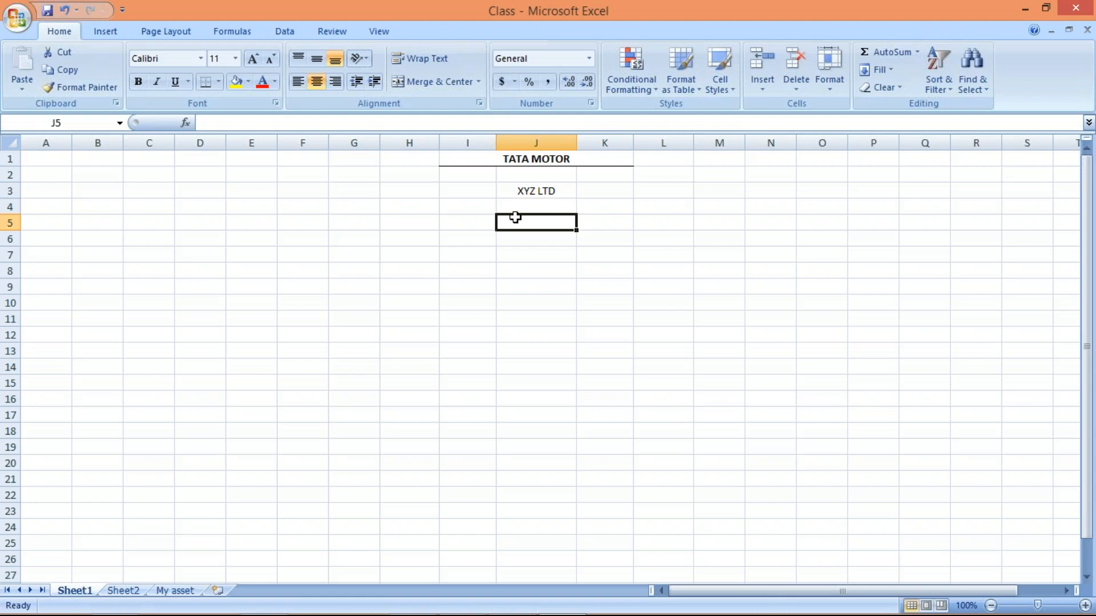
pyautogui.write('1000')
pyautogui.press('Return')
pyautogui.write('2000')
pyautogui.press('Return')
pyautogui.write('4000')
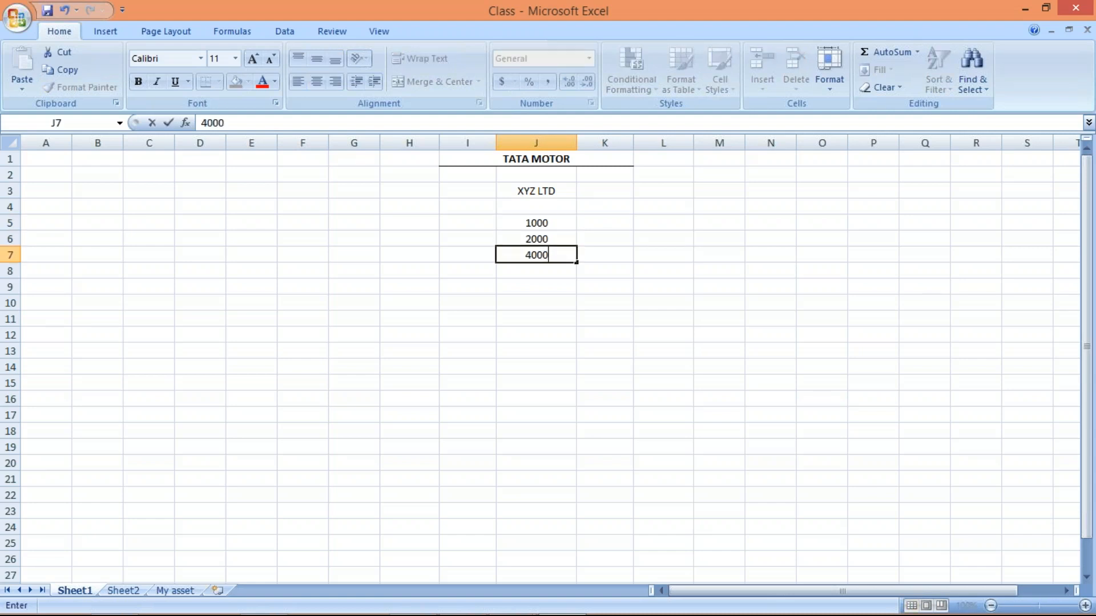
pyautogui.press('Return')
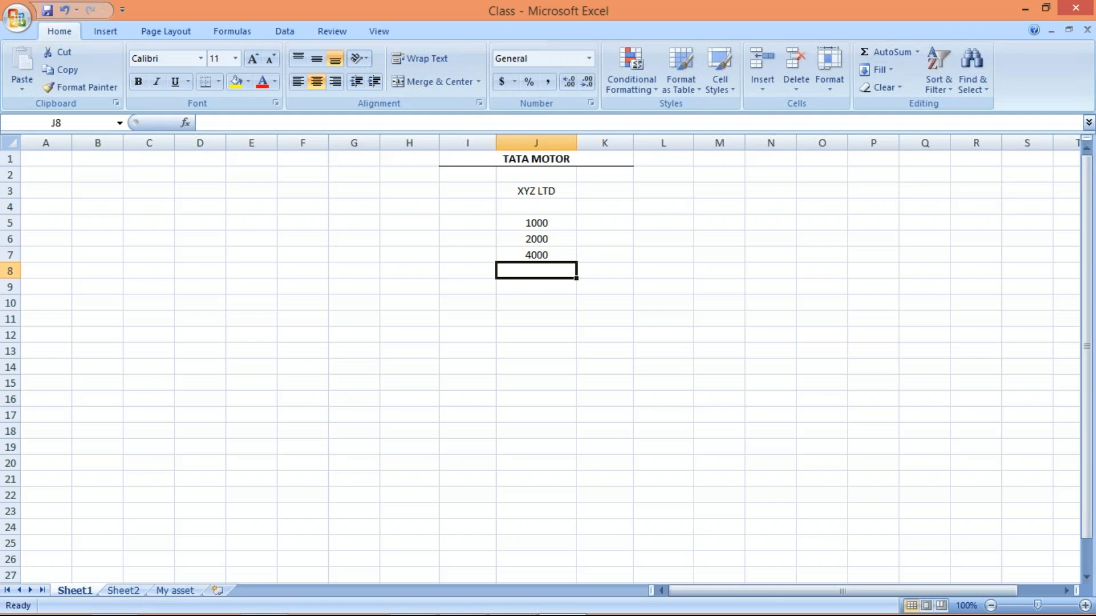
pyautogui.write('1500')
pyautogui.press('Return')
# - Examine the individual XYZ LTD amounts in cells J5 to J8 and the empty cells beside them
pyautogui.click(549, 222)
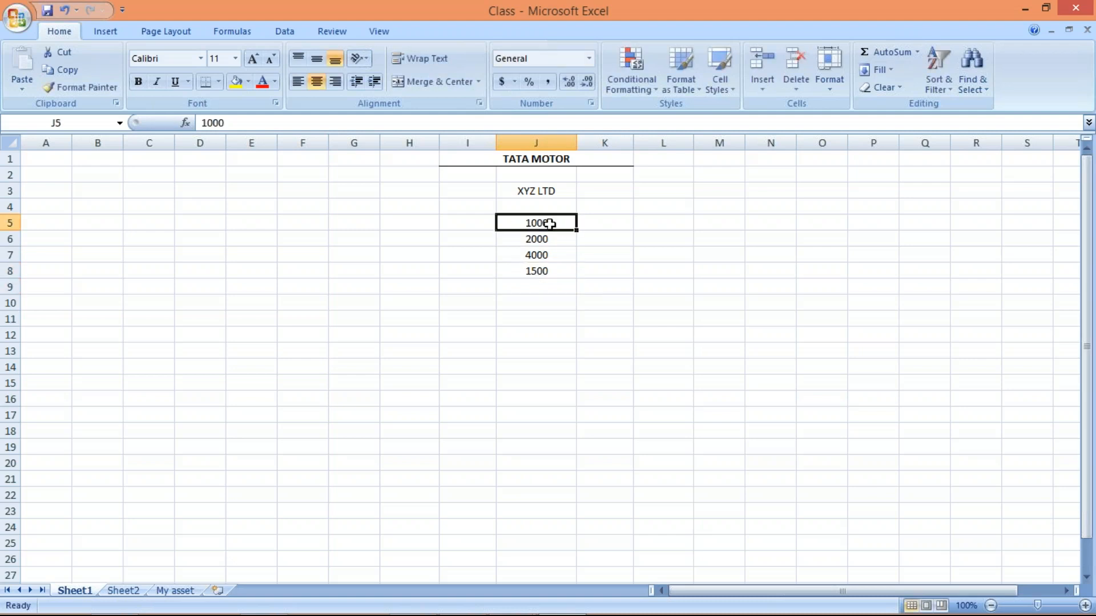
pyautogui.click(551, 237)
pyautogui.click(553, 254)
pyautogui.click(466, 222)
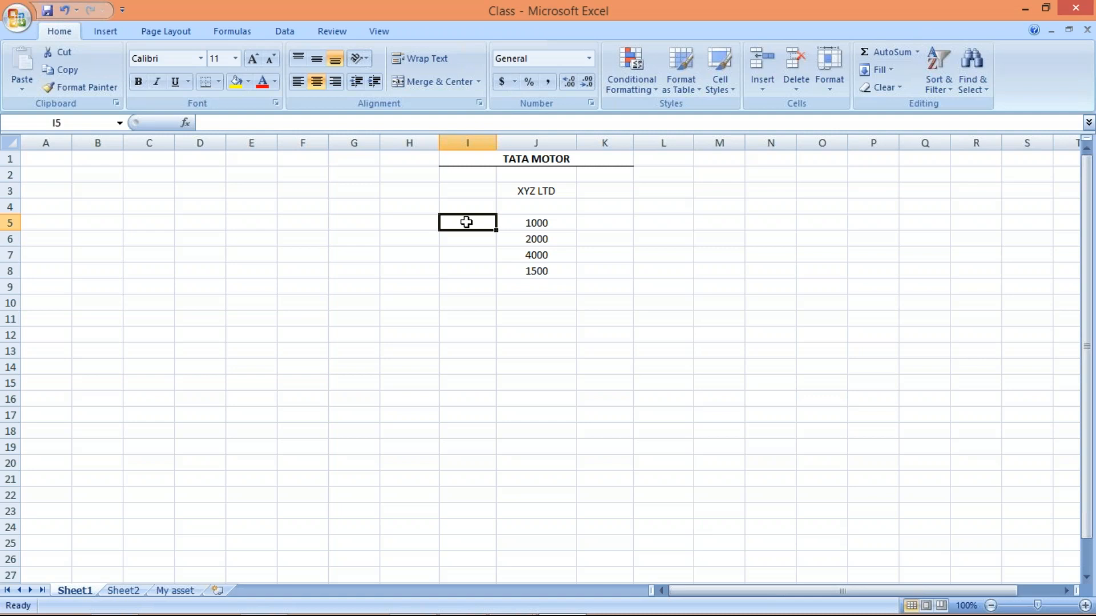
pyautogui.click(601, 219)
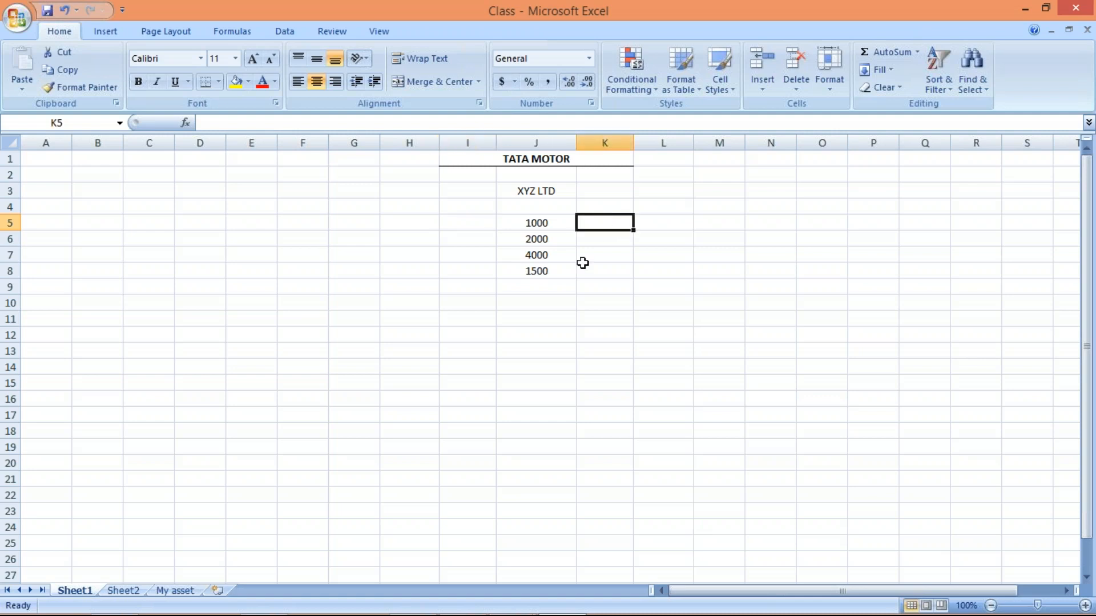
pyautogui.click(539, 221)
pyautogui.click(546, 240)
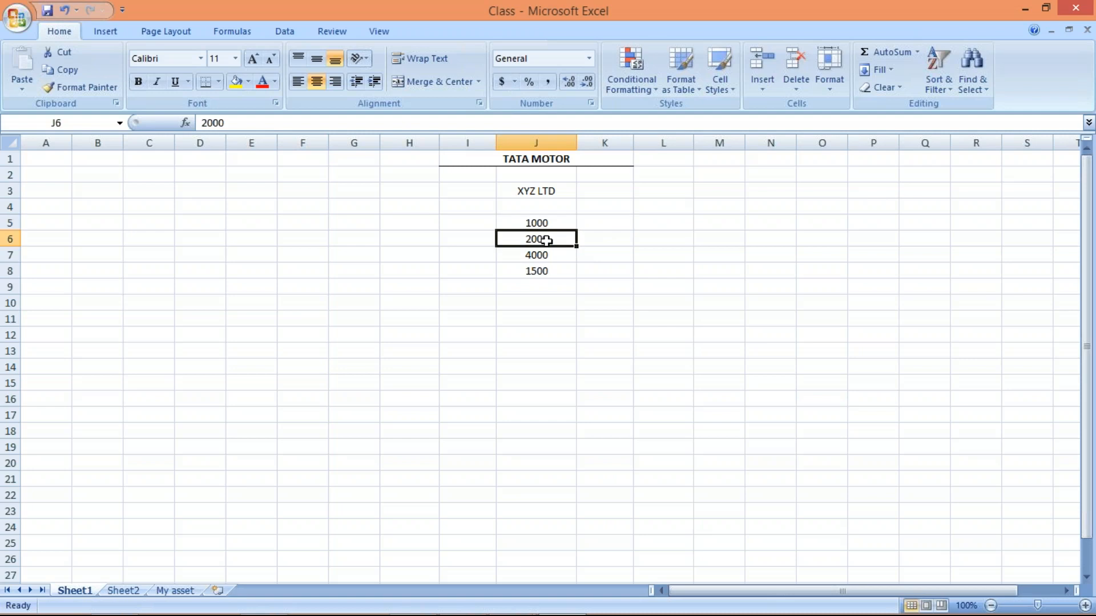
pyautogui.click(545, 254)
pyautogui.click(555, 270)
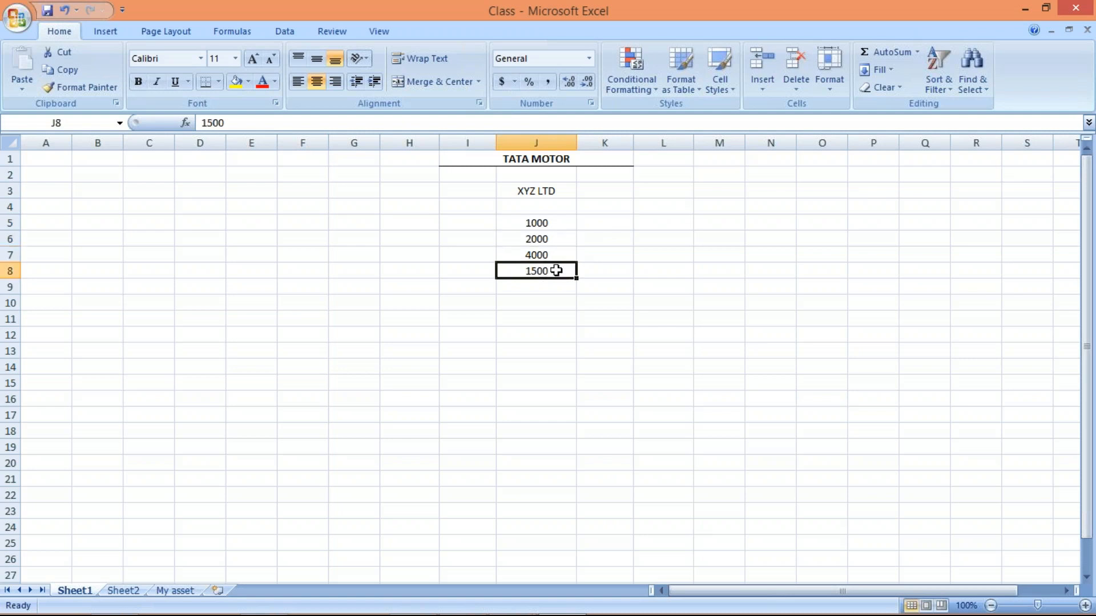
pyautogui.click(605, 221)
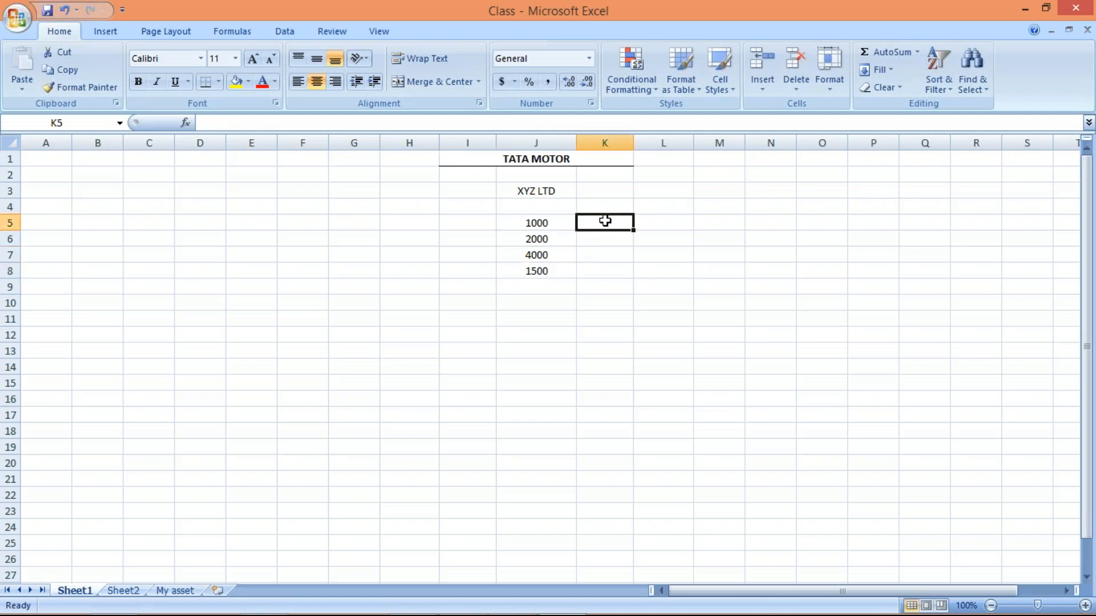
pyautogui.moveTo(549, 223); pyautogui.dragTo(551, 268)
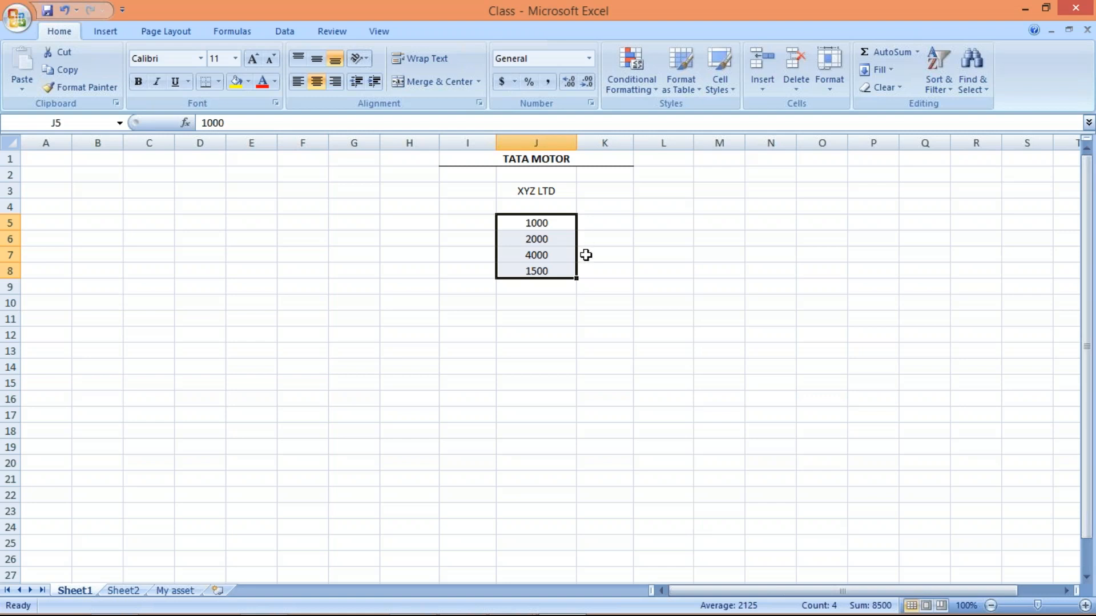
pyautogui.moveTo(587, 252)
pyautogui.mouseDown()
pyautogui.moveTo(590, 296)
pyautogui.moveTo(590, 267)
pyautogui.moveTo(579, 265)
pyautogui.moveTo(596, 261)
pyautogui.mouseUp()
pyautogui.click(531, 261)
pyautogui.click(529, 221)
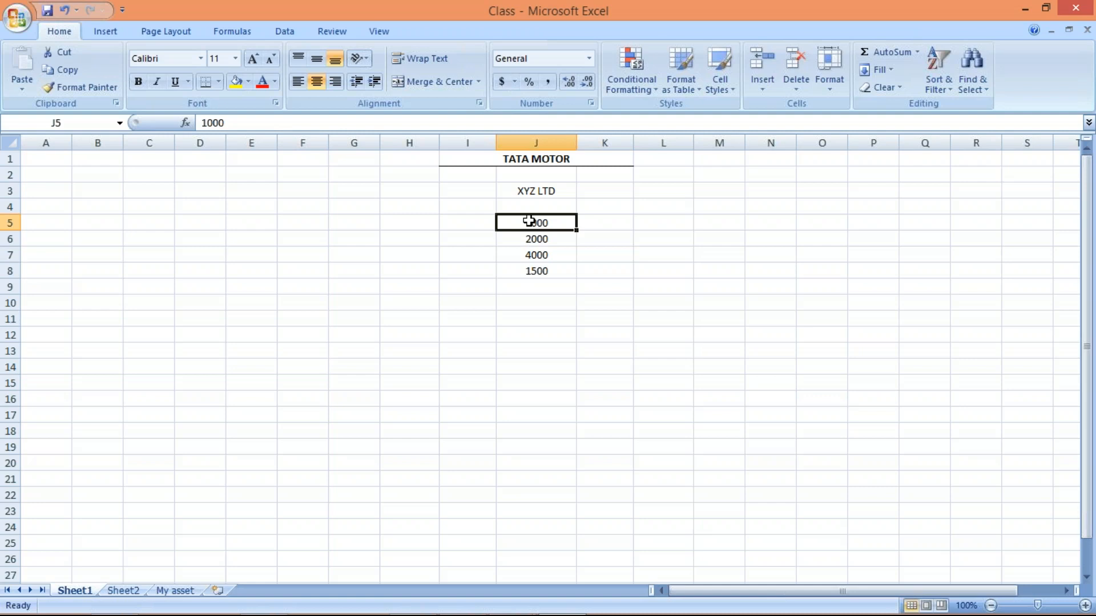
pyautogui.click(530, 242)
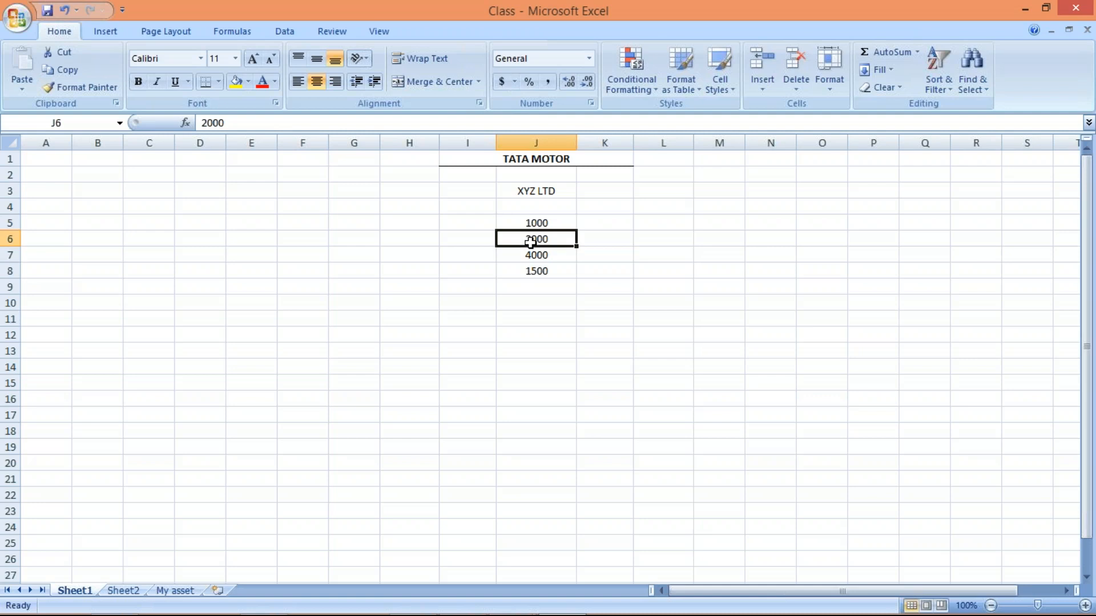
pyautogui.click(530, 254)
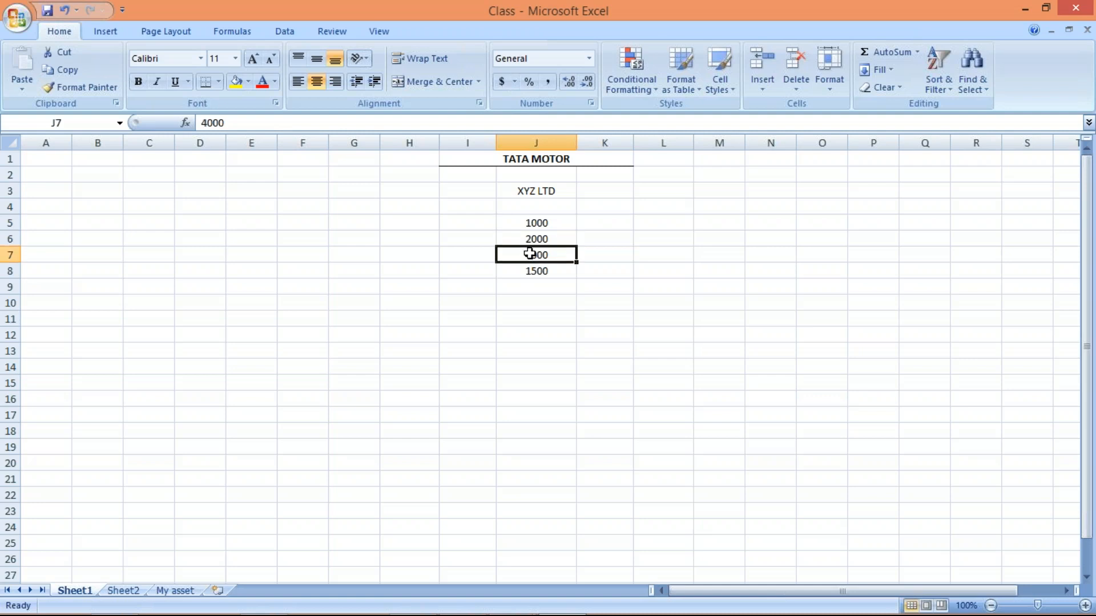
pyautogui.moveTo(529, 254); pyautogui.dragTo(531, 271)
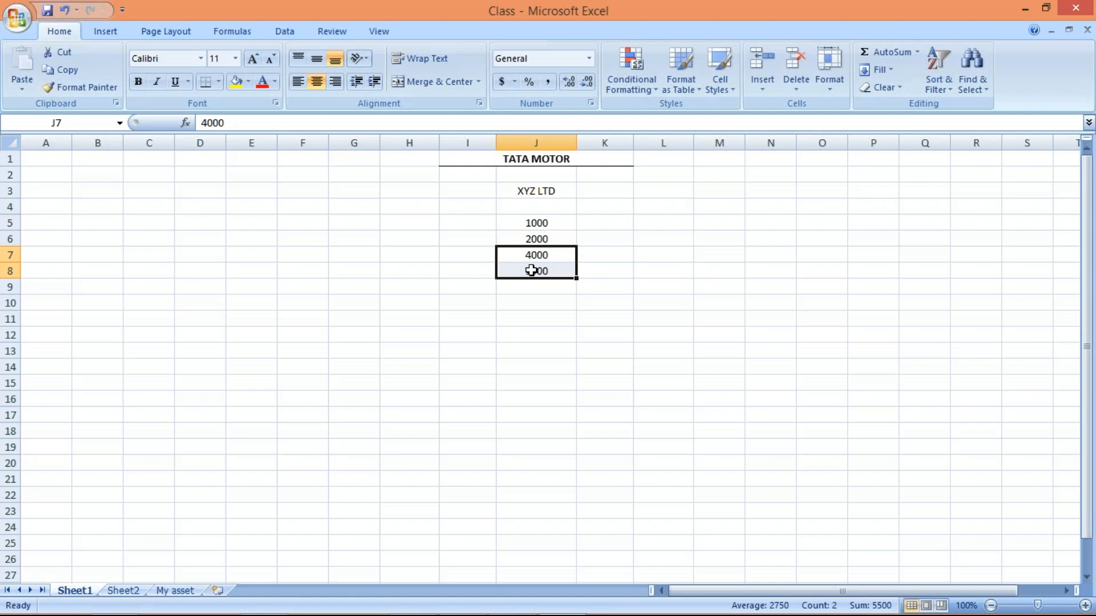
# - Enter the dates 22.06.2018 in K7 and 23.06.2018 in K8 beside the amounts 4000 and 1500
pyautogui.click(587, 255)
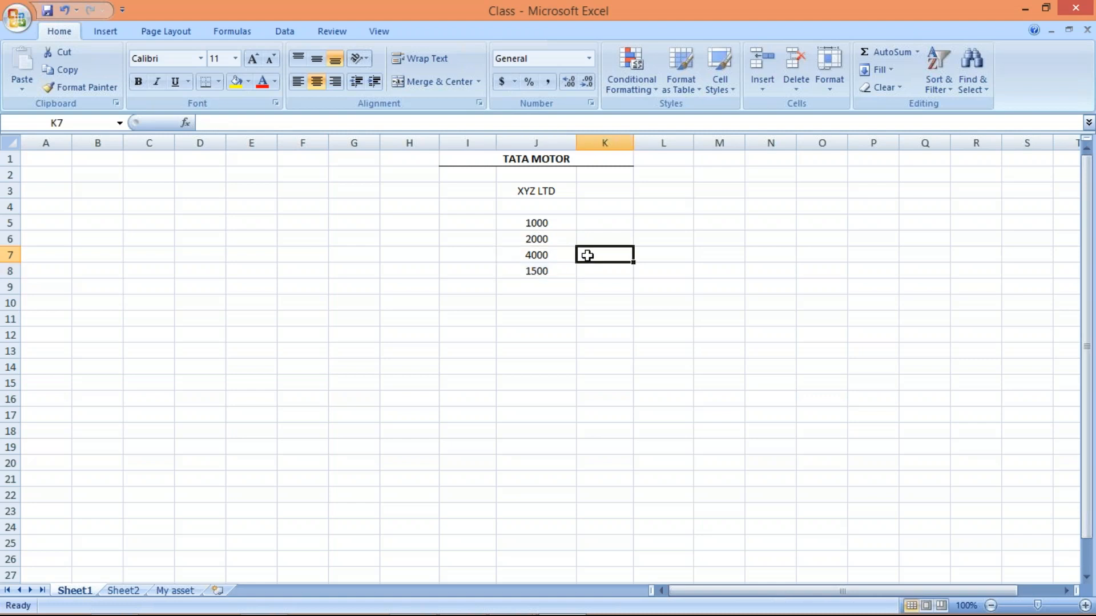
pyautogui.write('25')
pyautogui.press('BackSpace')
pyautogui.press('BackSpace')
pyautogui.write('22.06.2018')
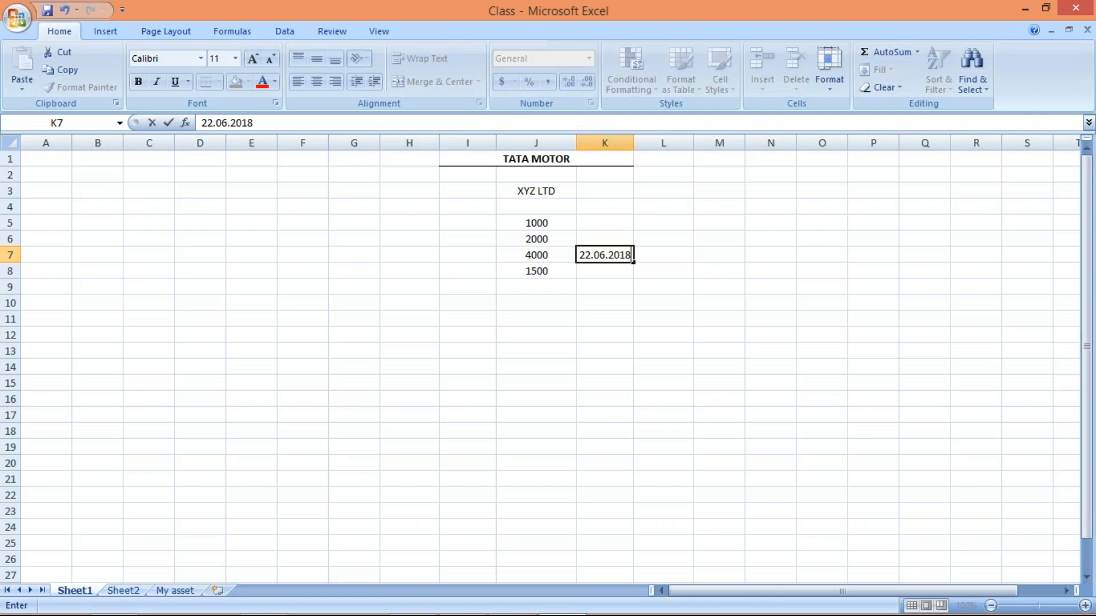
pyautogui.press('Return')
pyautogui.write('23.0')
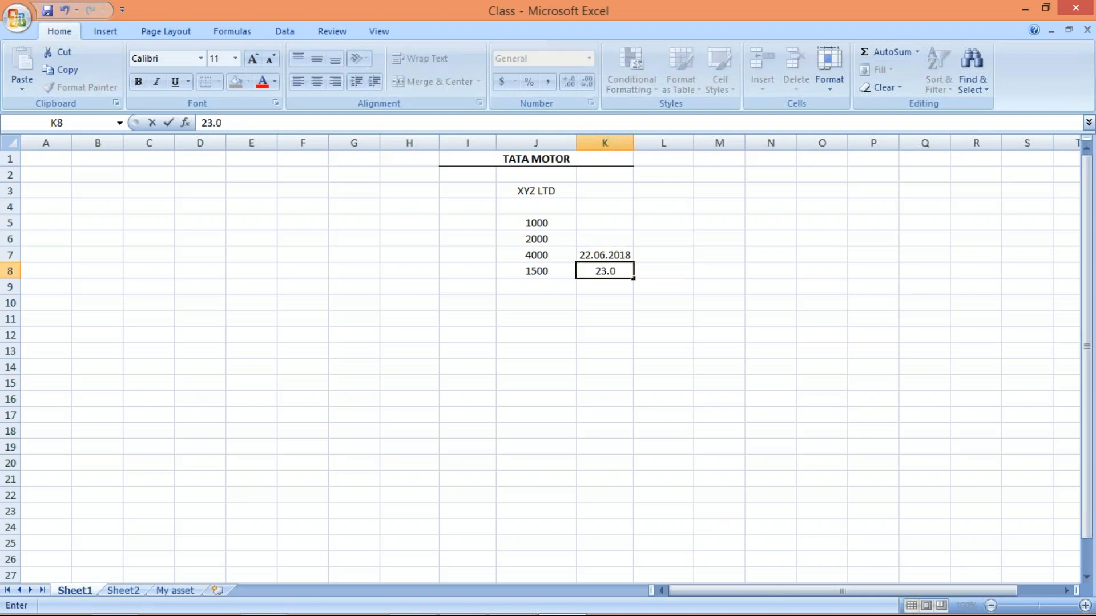
pyautogui.write('6.2018')
pyautogui.press('Return')
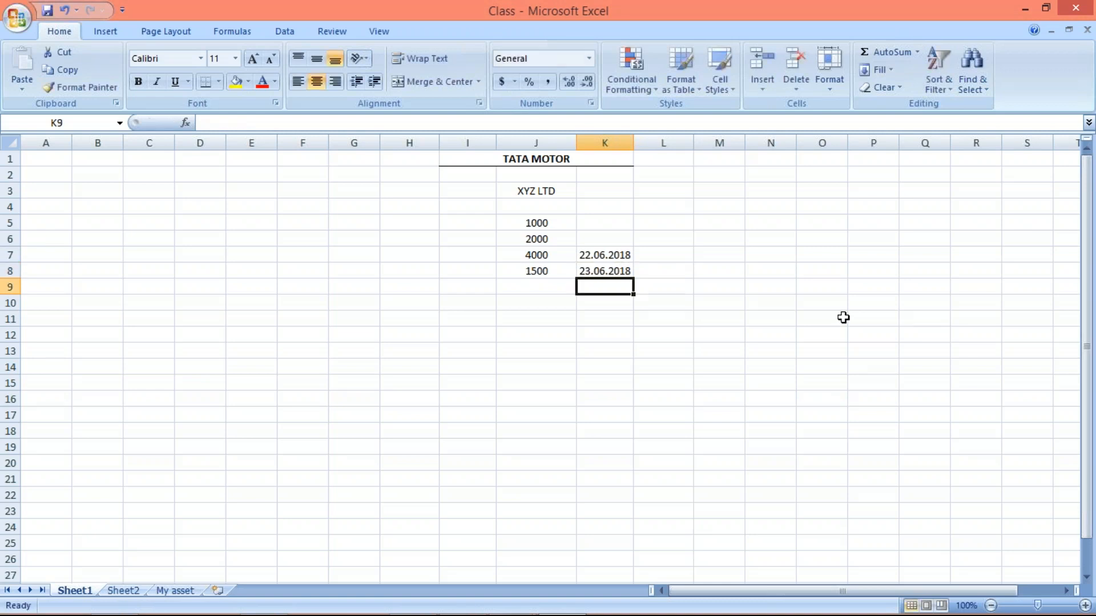
pyautogui.click(533, 252)
pyautogui.click(528, 273)
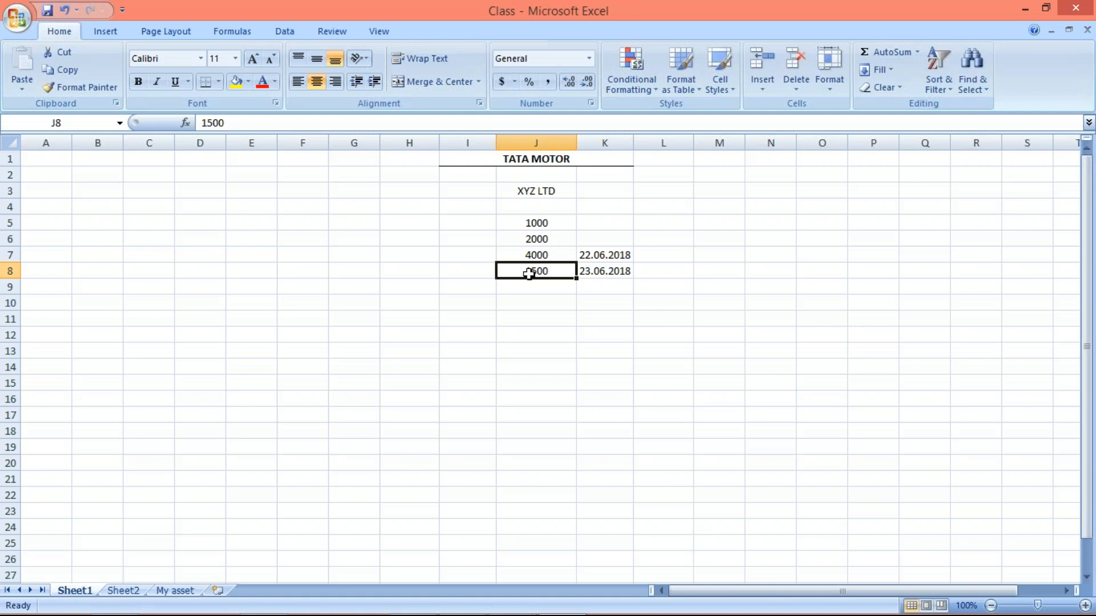
# - Switch back to SAP and set the dunning interval of procedure TM10 to 10 days
pyautogui.hotkey('alt', 'Tab')
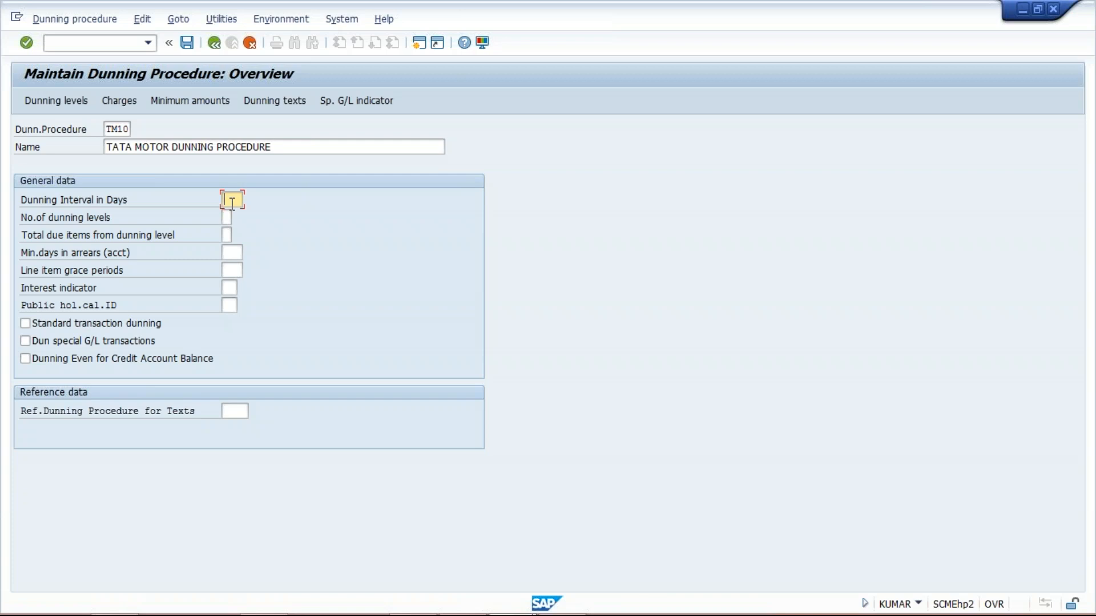
pyautogui.write('10')
pyautogui.click(226, 219)
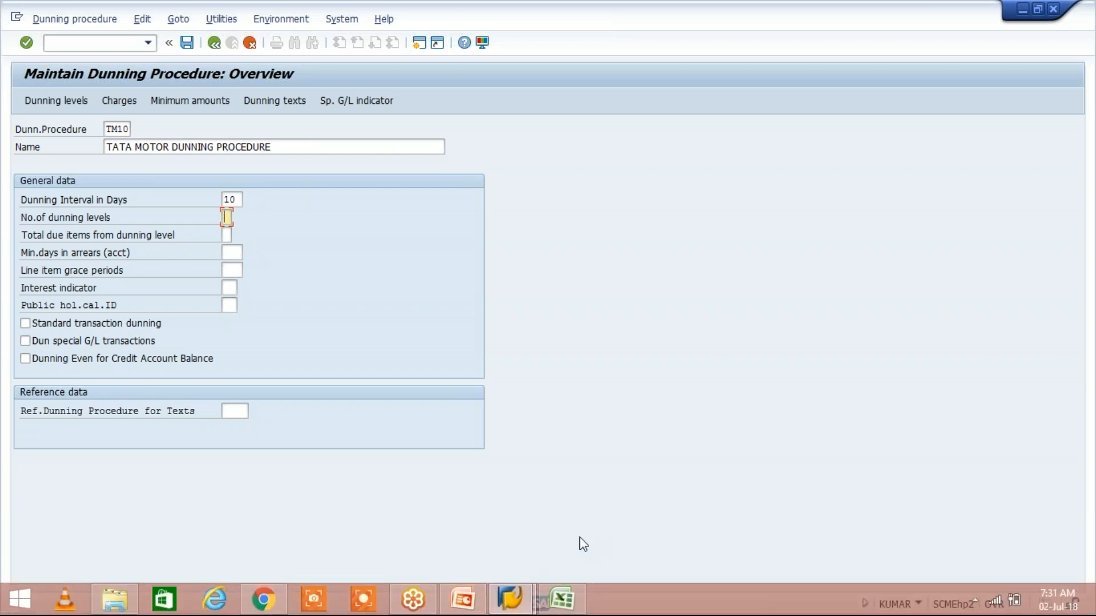
# - Switch to the Class workbook in Excel and review the dates in cells K7 and K8
pyautogui.click(562, 599)
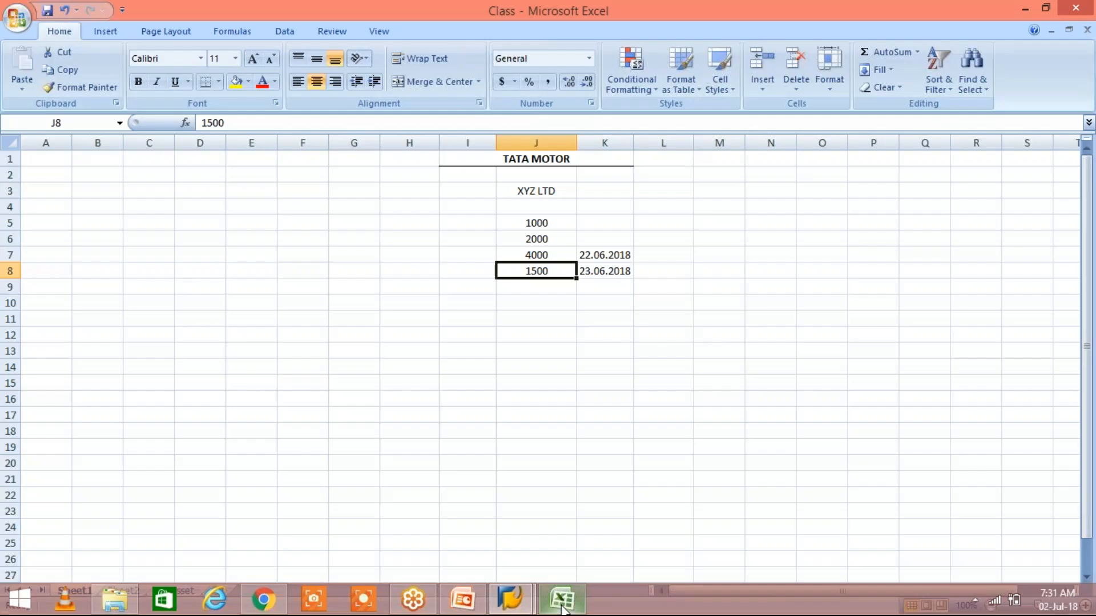
pyautogui.click(591, 269)
pyautogui.click(592, 253)
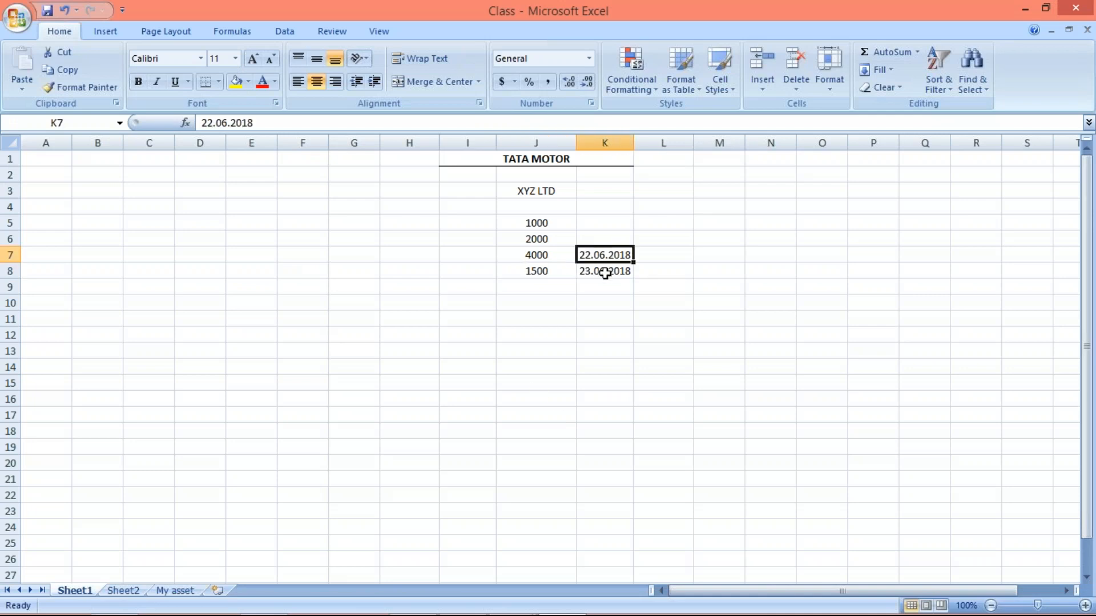
pyautogui.click(605, 273)
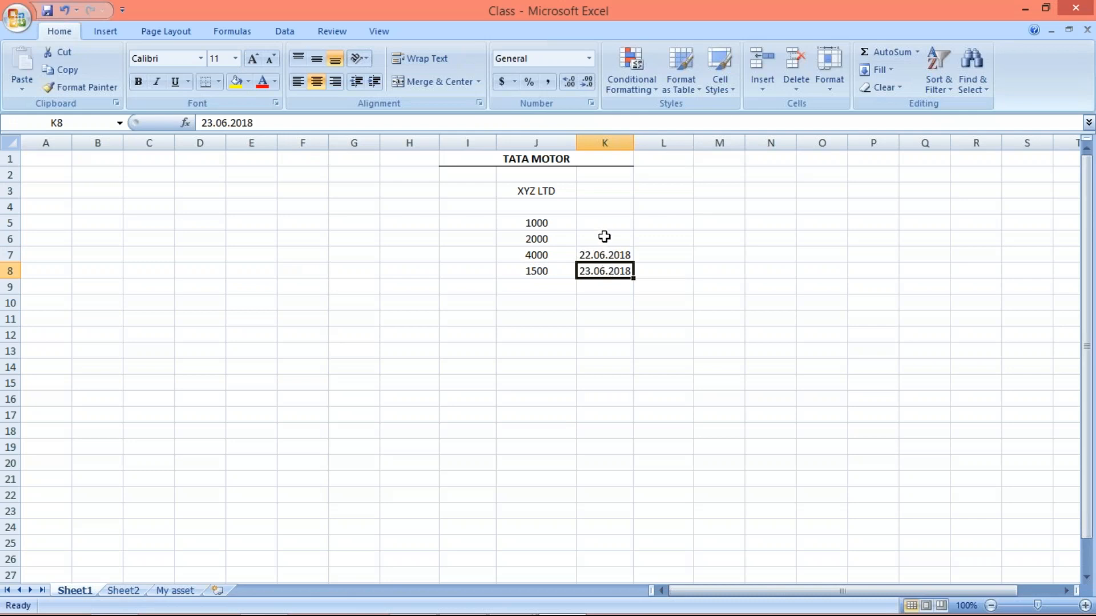
# - Switch back to SAP and set the number of dunning levels of procedure TM10 to 3
pyautogui.click(606, 254)
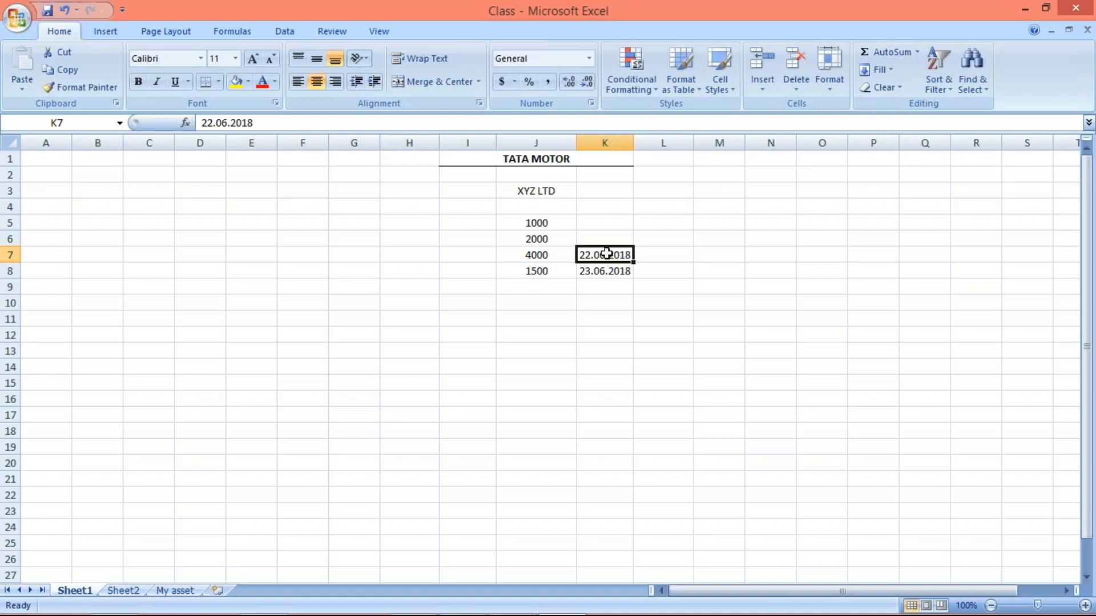
pyautogui.hotkey('alt', 'Tab')
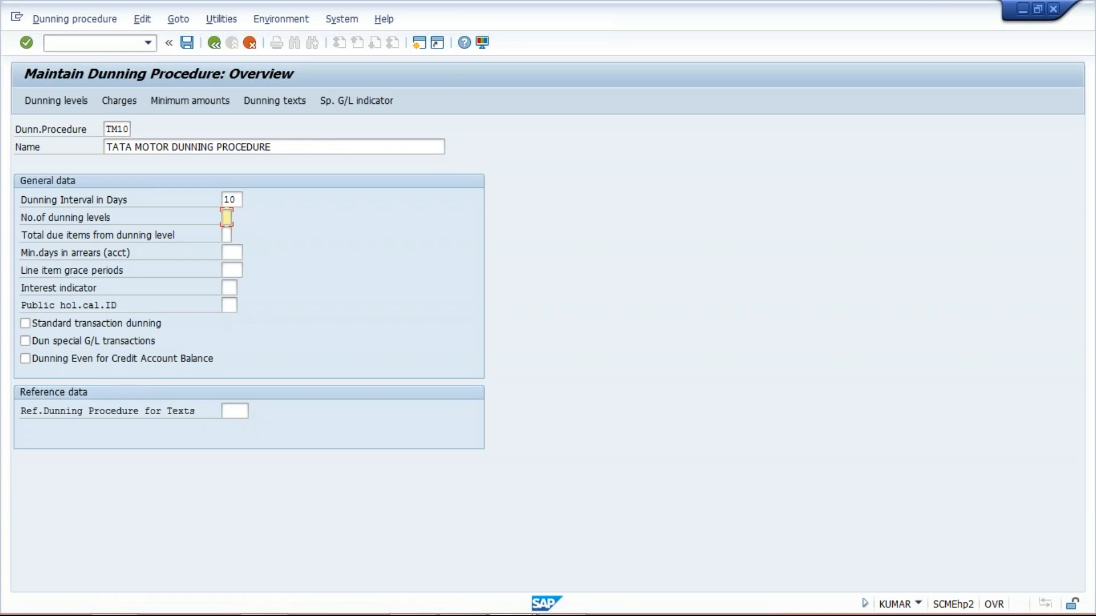
pyautogui.write('3')
pyautogui.press('BackSpace')
pyautogui.click(226, 217)
pyautogui.write('3')
# - Go to the minimum days in arrears field of procedure TM10, and switch to the Class workbook in Excel
pyautogui.click(238, 269)
pyautogui.click(236, 254)
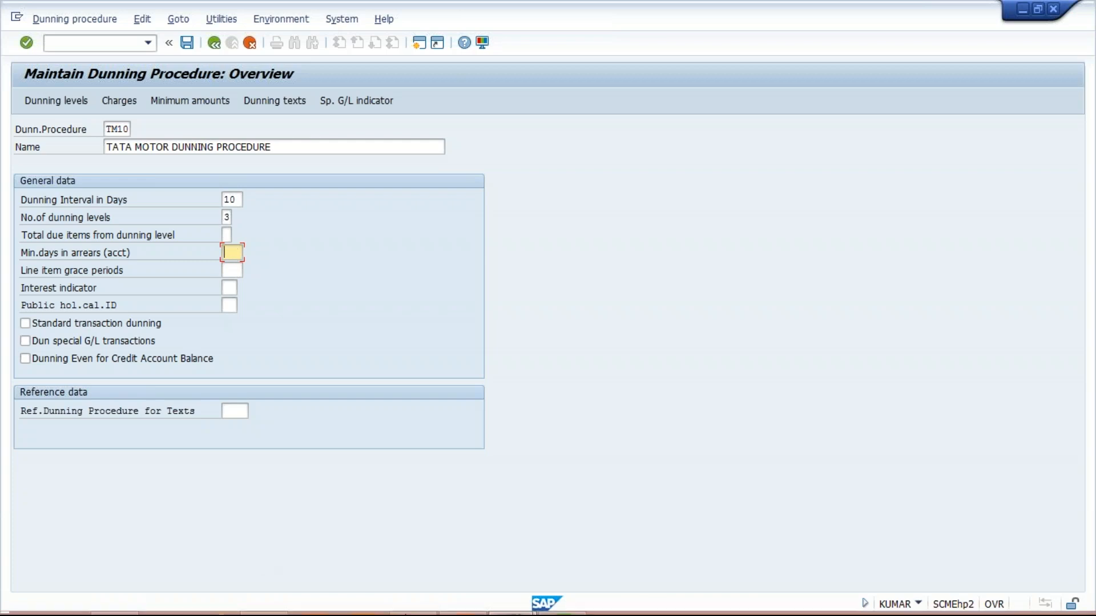
pyautogui.click(565, 602)
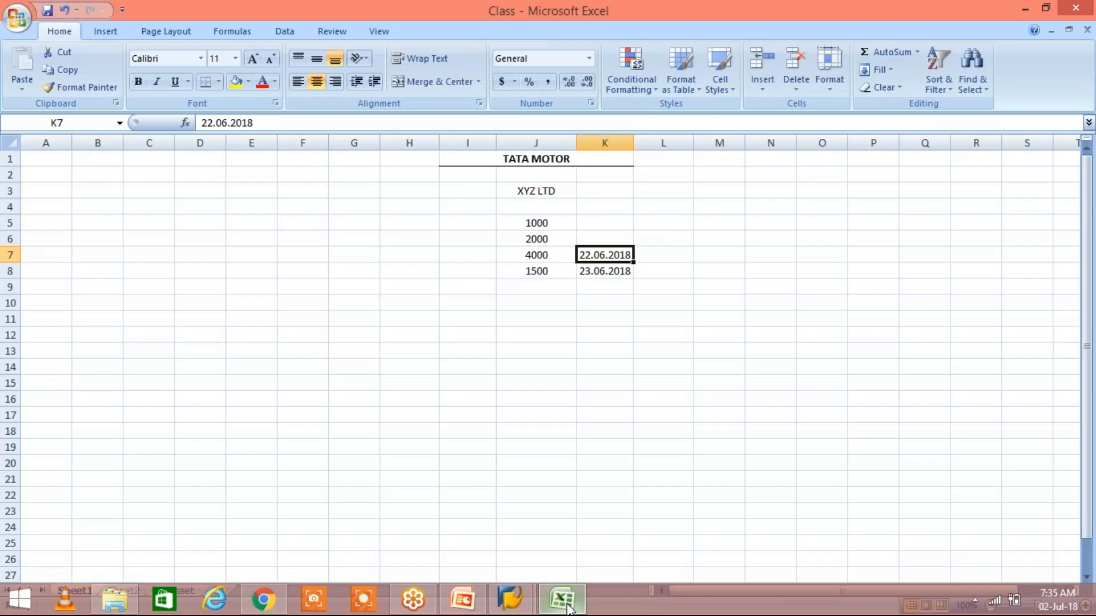
pyautogui.click(540, 224)
pyautogui.moveTo(540, 225); pyautogui.dragTo(537, 265)
pyautogui.hotkey('ctrl', 'c')
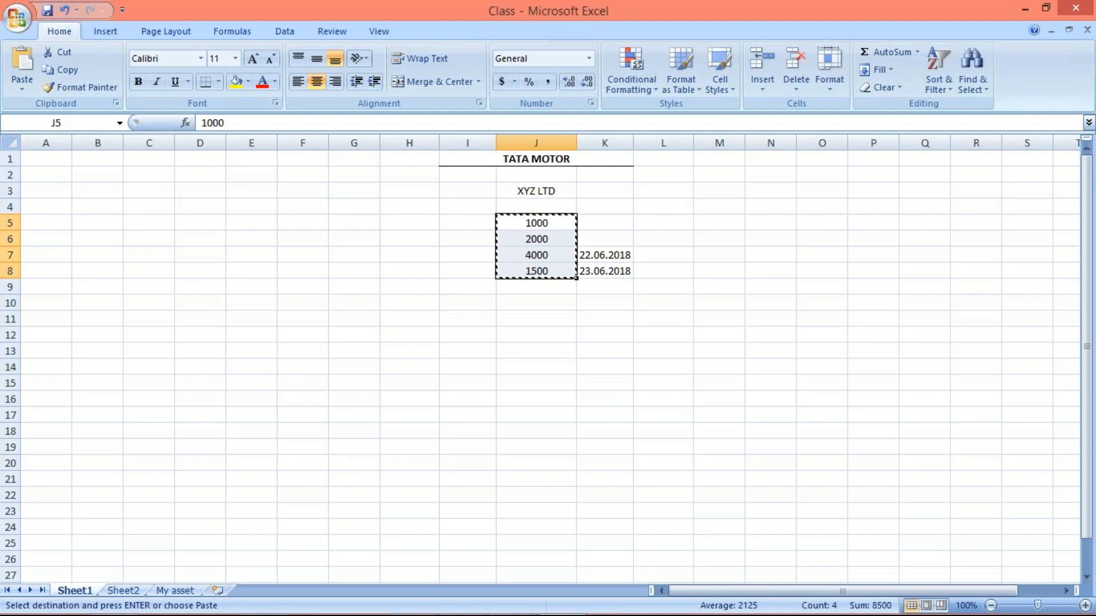
pyautogui.click(464, 221)
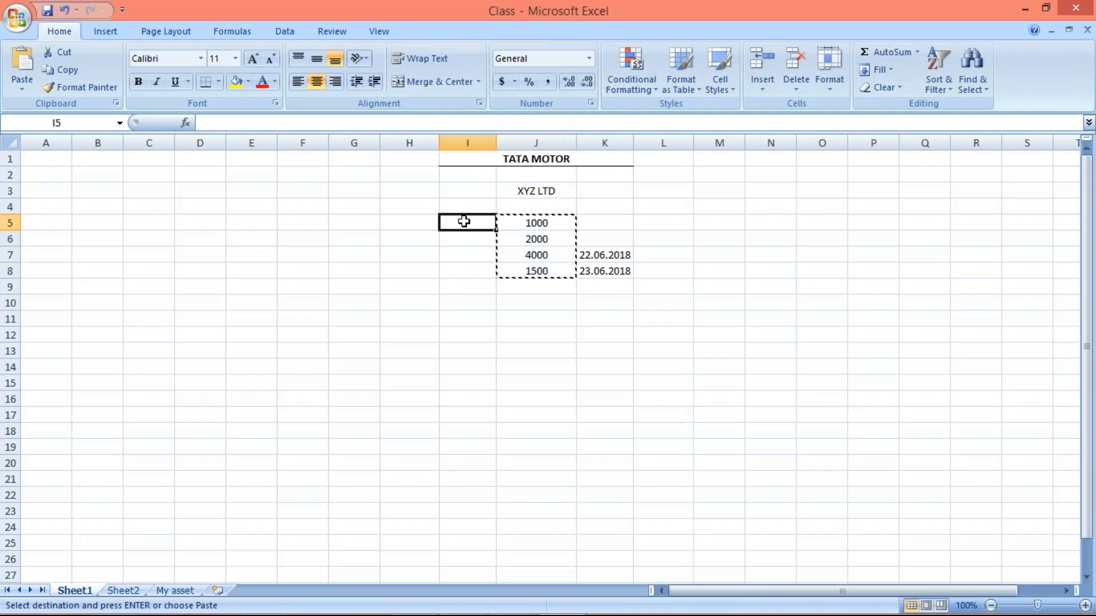
pyautogui.hotkey('ctrl', 'v')
pyautogui.click(510, 224)
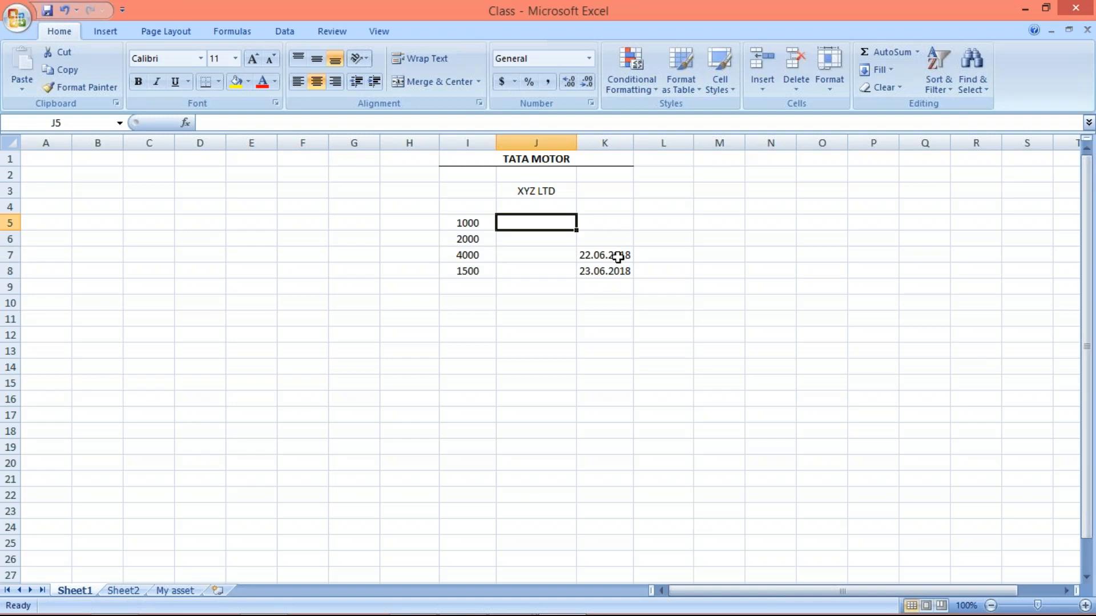
pyautogui.moveTo(617, 256); pyautogui.dragTo(621, 269)
pyautogui.hotkey('ctrl', 'c')
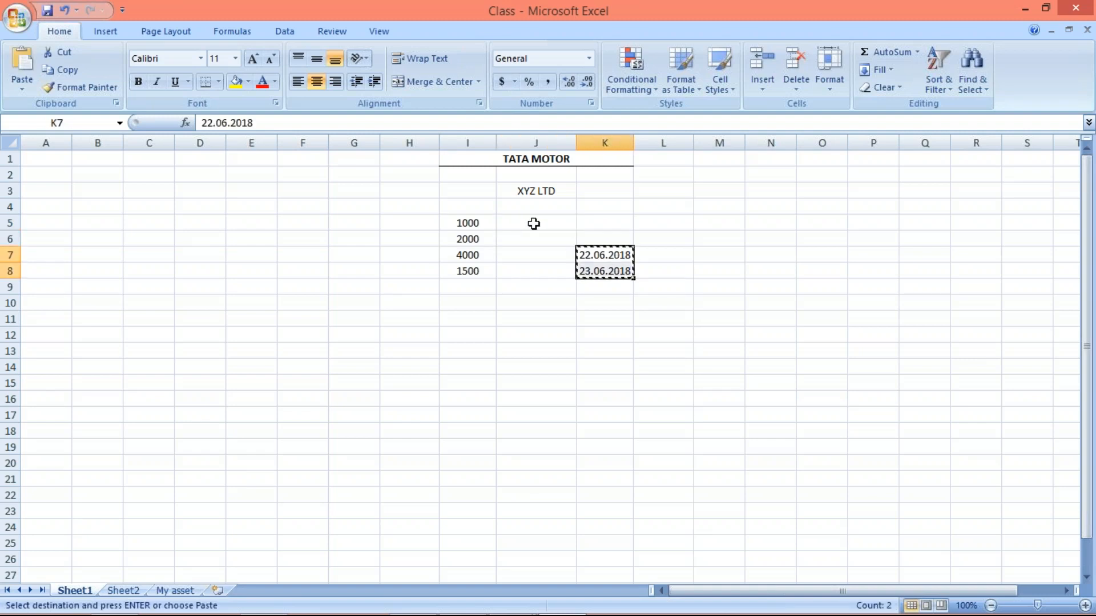
pyautogui.hotkey('ctrl', 'z')
pyautogui.hotkey('ctrl', 'z')
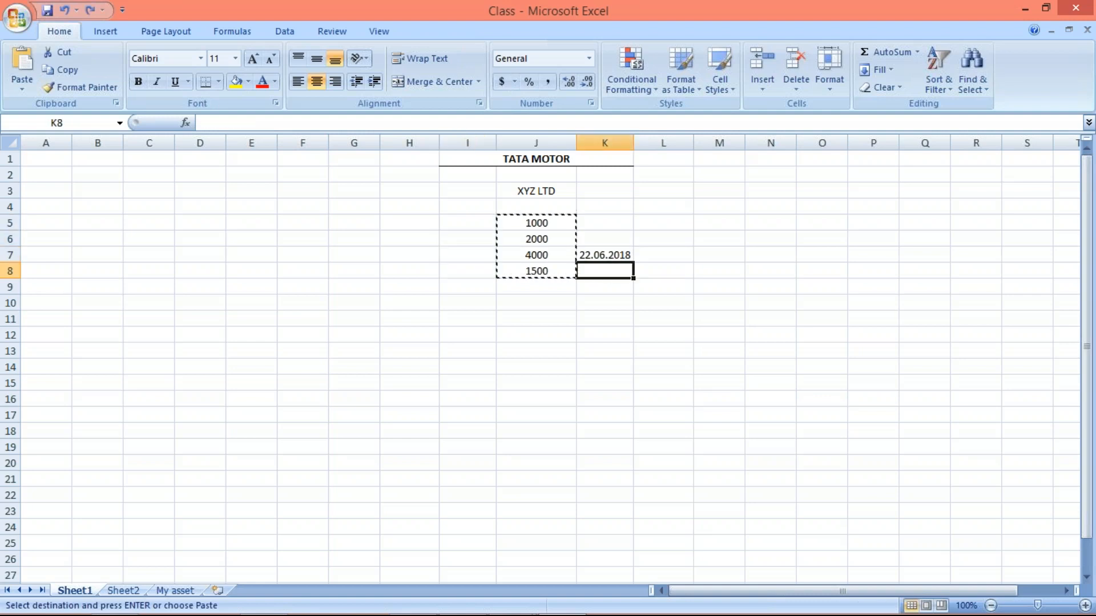
pyautogui.hotkey('ctrl', 'y')
# - Enter the dates 30.06.2018 in K5 and 05.07.2018 in K6 beside the amounts 1000 and 2000
pyautogui.click(591, 219)
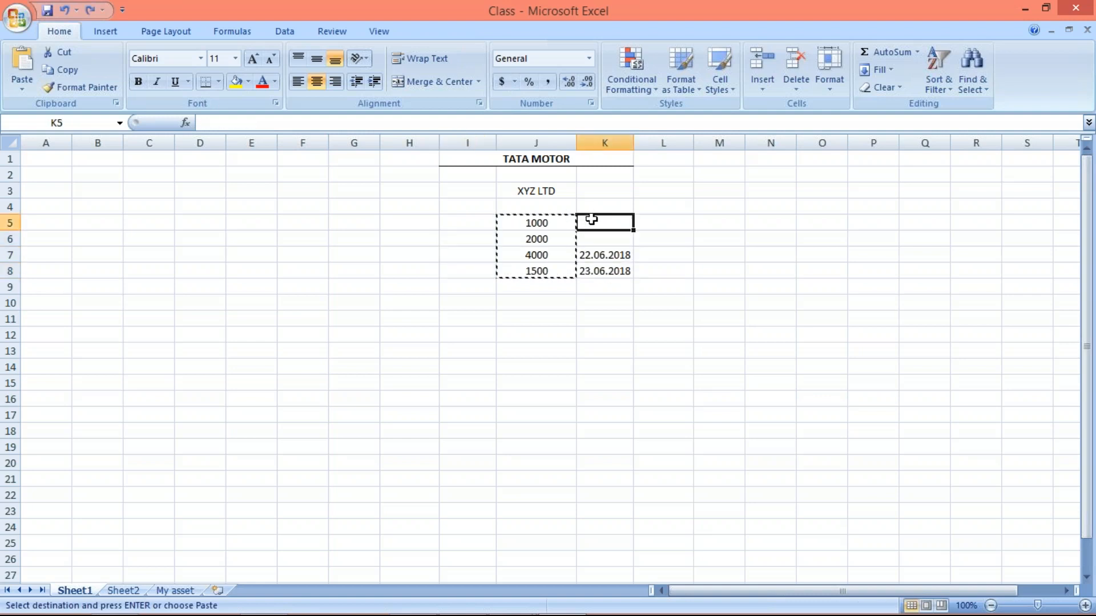
pyautogui.doubleClick(592, 219)
pyautogui.press('Escape')
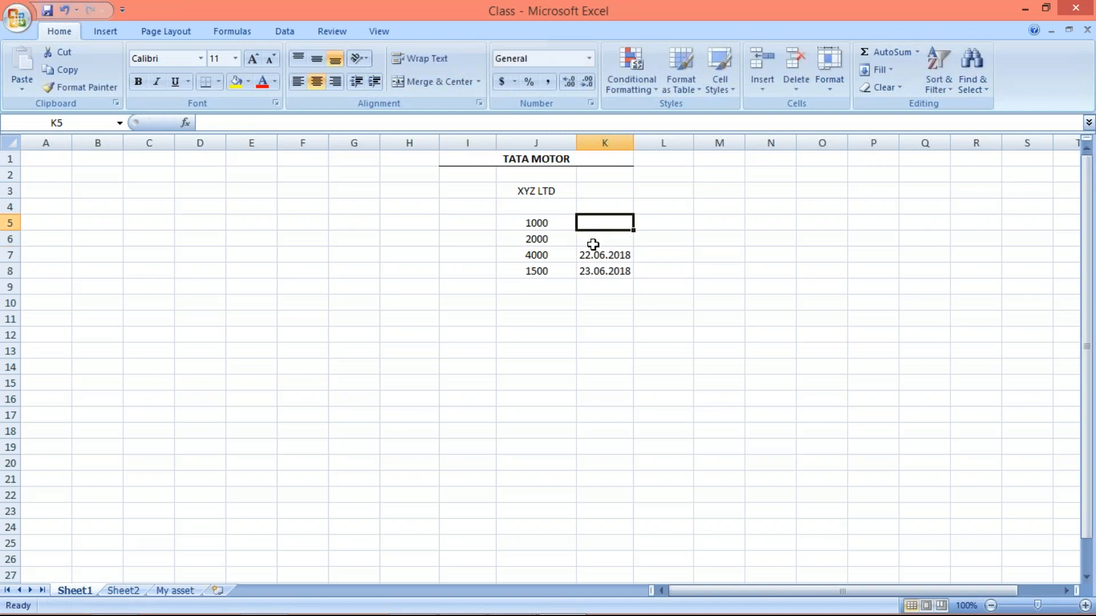
pyautogui.moveTo(682, 615)
pyautogui.write('30.0')
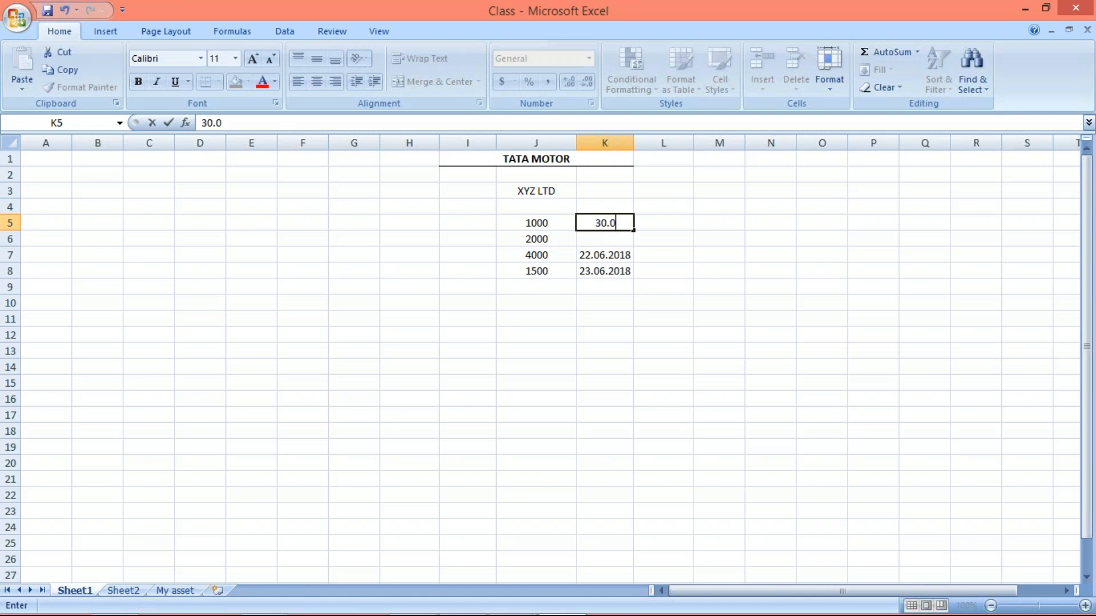
pyautogui.write('6.2018')
pyautogui.press('Return')
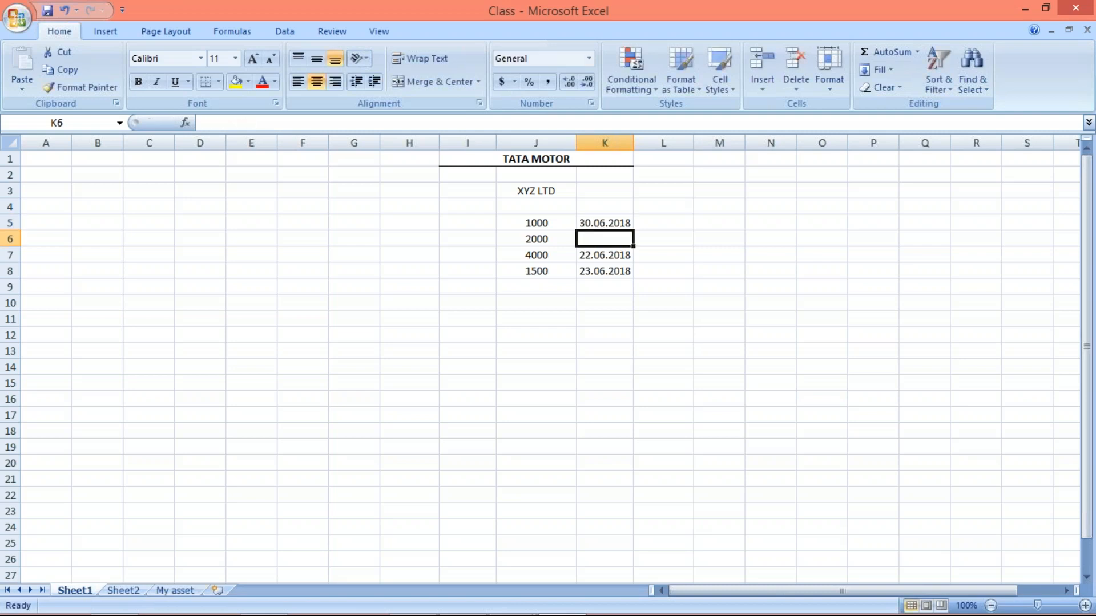
pyautogui.write('05.07.2018')
pyautogui.press('Return')
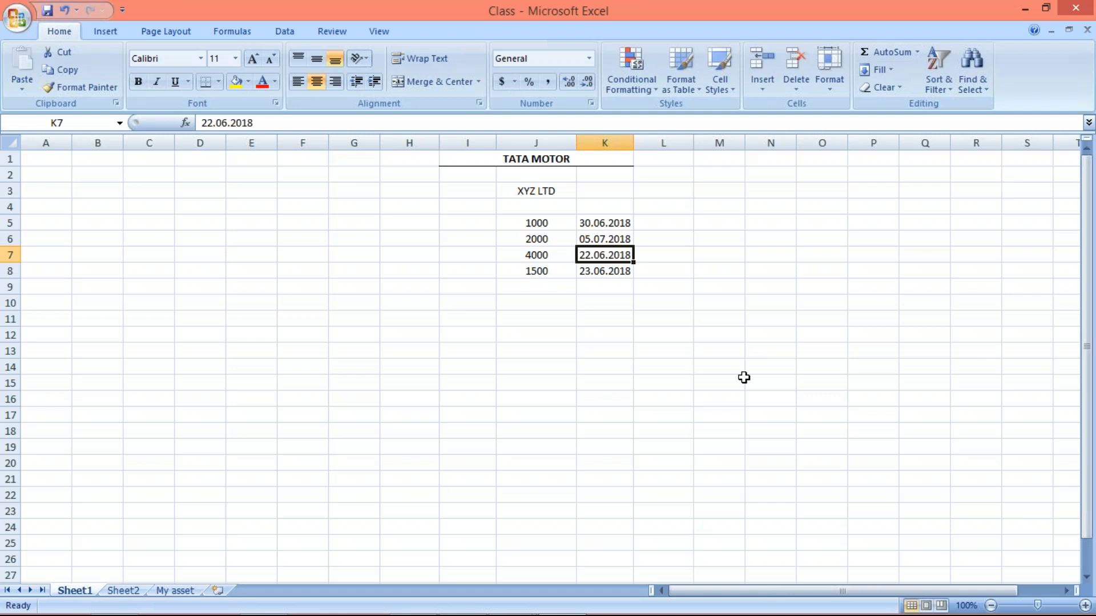
# - Add the heading DUE DATE in K4 above the column of dates
pyautogui.click(601, 223)
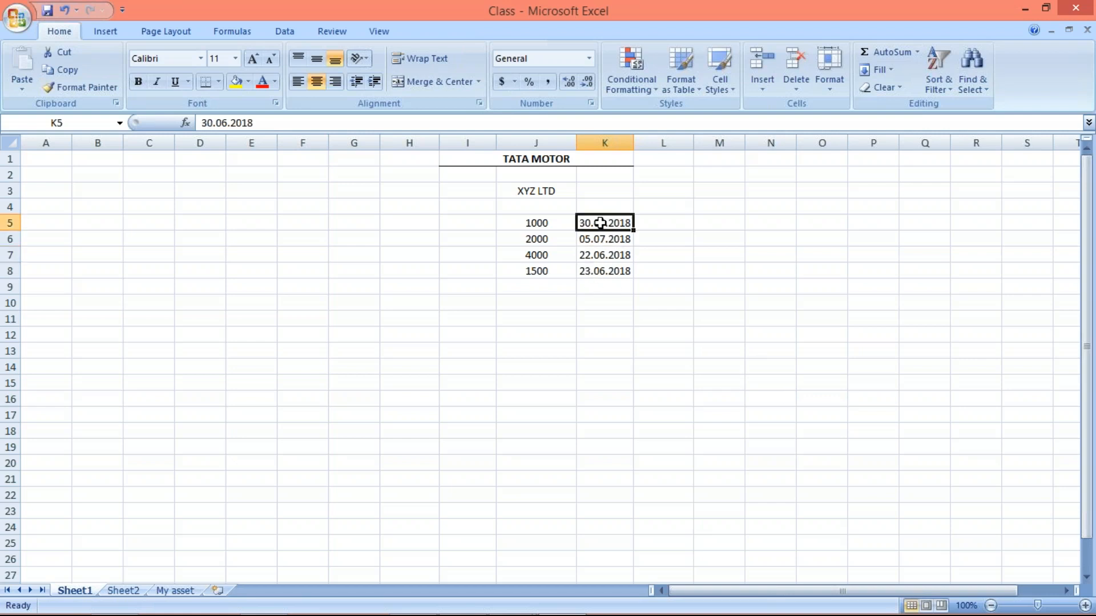
pyautogui.click(591, 203)
pyautogui.write('D')
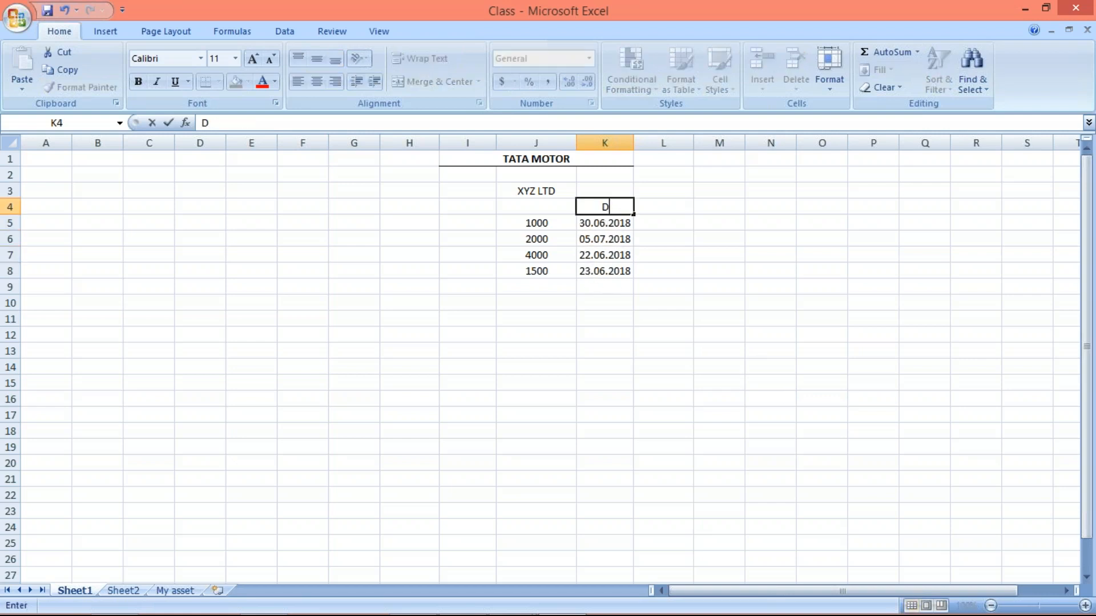
pyautogui.write('UE DATE')
pyautogui.press('Return')
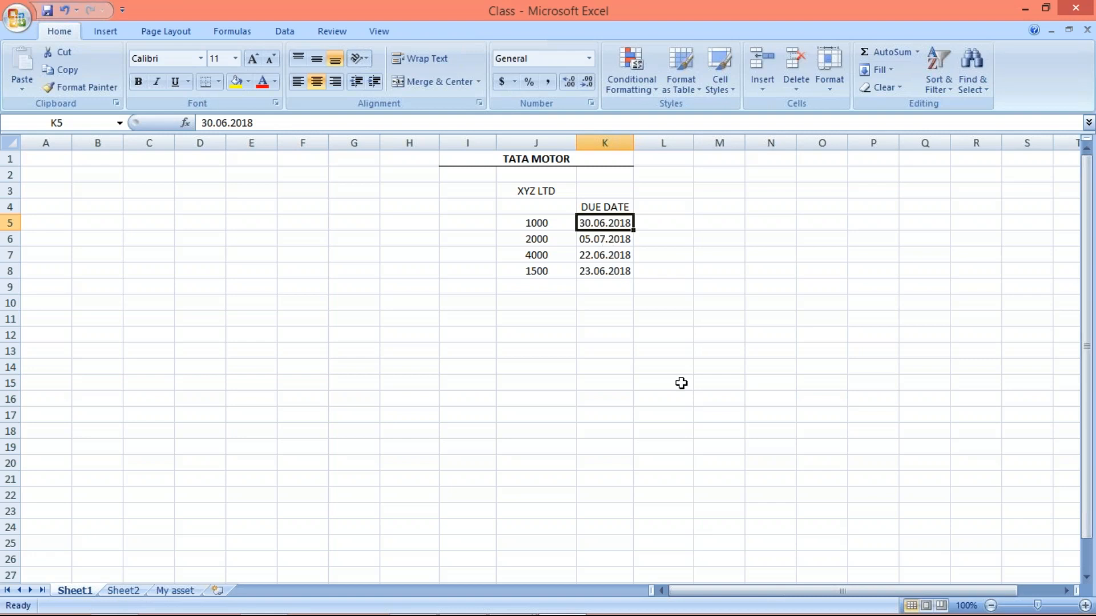
# - Enter the date 02.07.2018 in L4 beside the DUE DATE heading
pyautogui.click(655, 208)
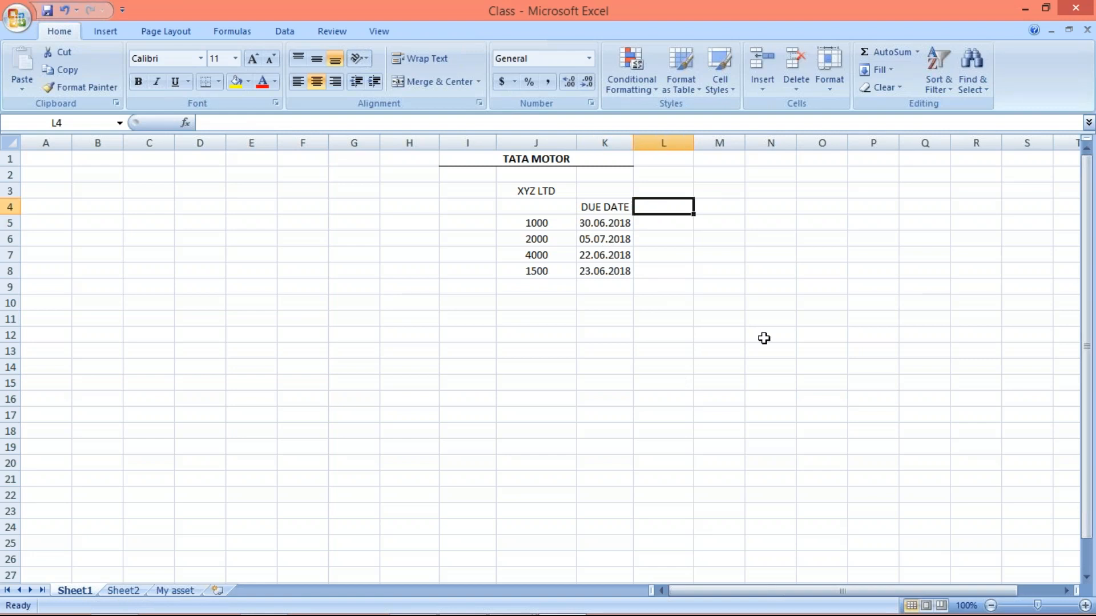
pyautogui.write('02.')
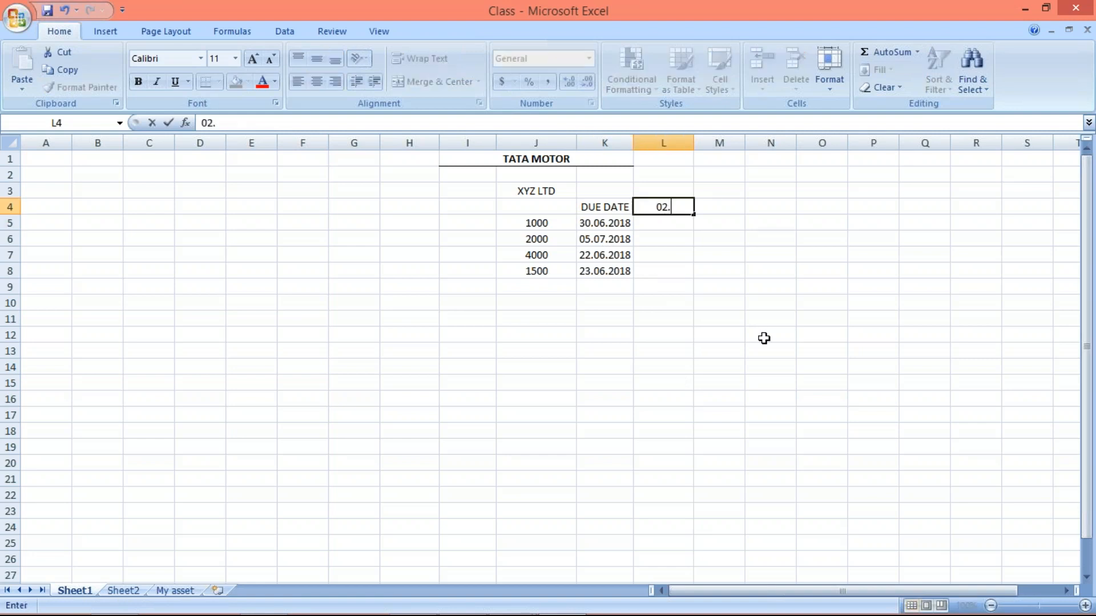
pyautogui.write('07.2018')
pyautogui.press('Return')
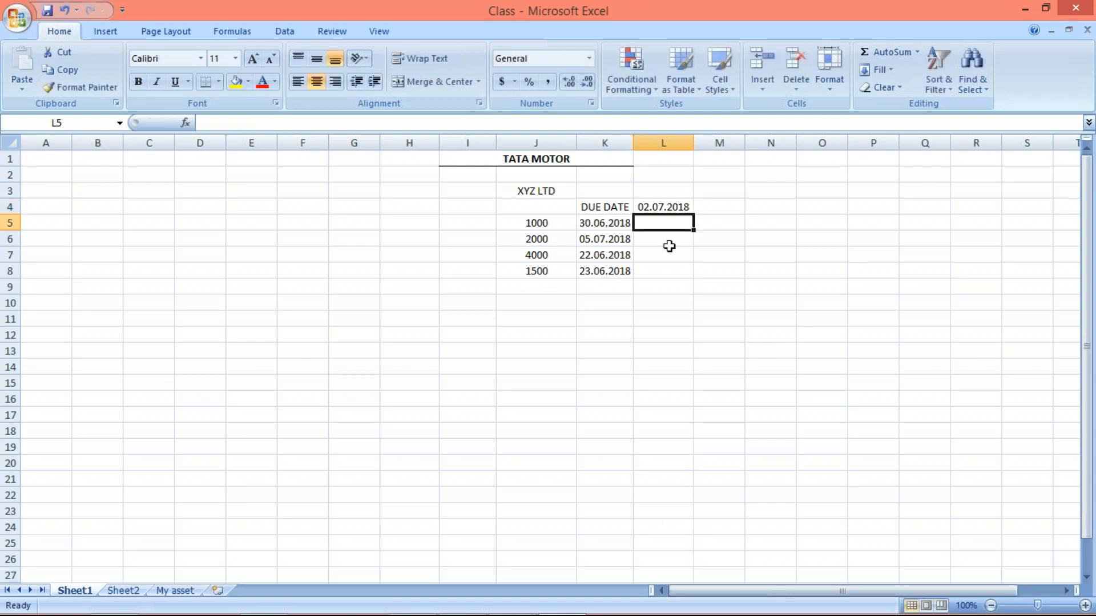
# - Add a fifth item with the amount 2500 in J9 and the due date 02.07.2018 in K9
pyautogui.click(595, 223)
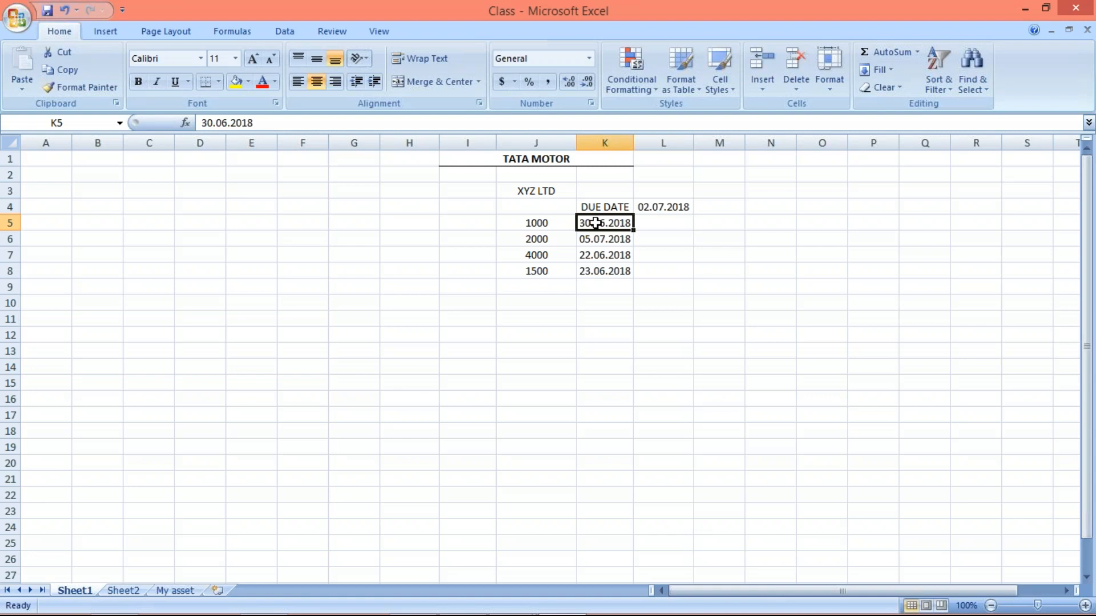
pyautogui.click(541, 280)
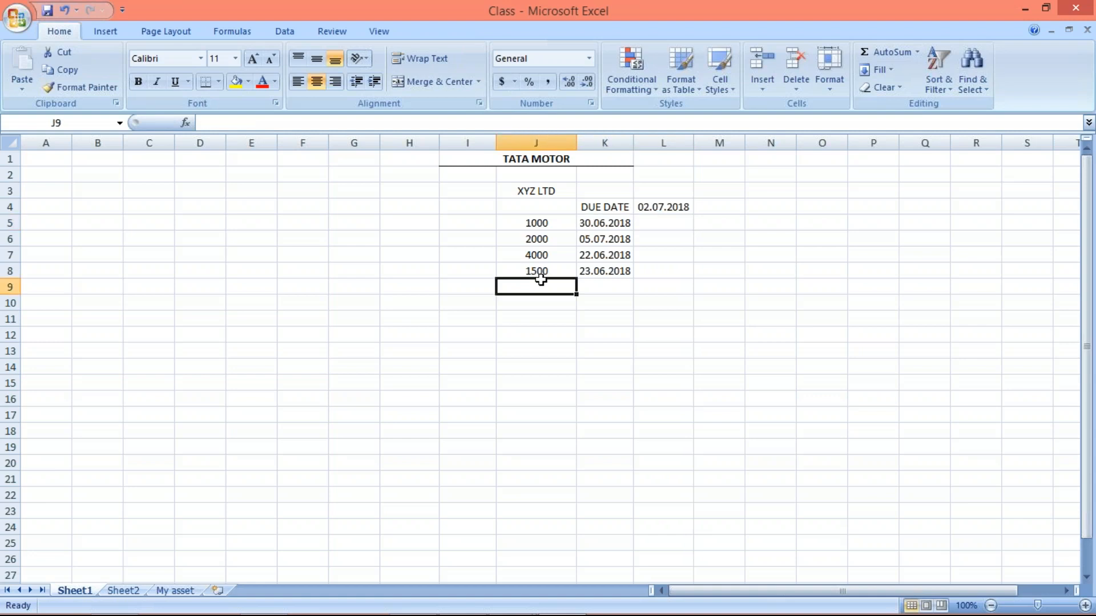
pyautogui.write('25000')
pyautogui.press('BackSpace')
pyautogui.press('Return')
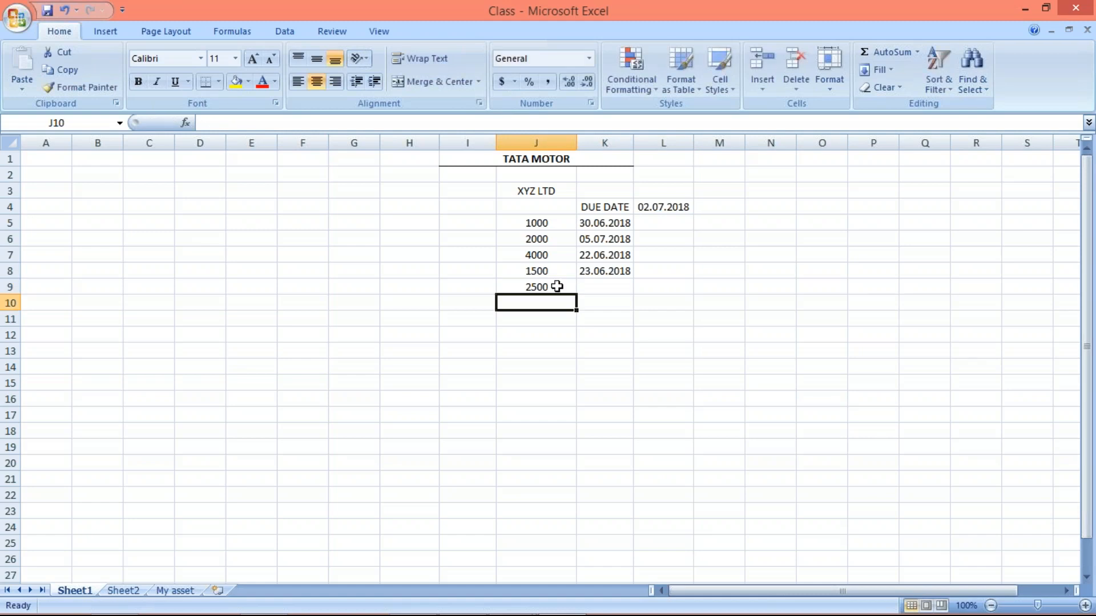
pyautogui.click(598, 292)
pyautogui.write('02')
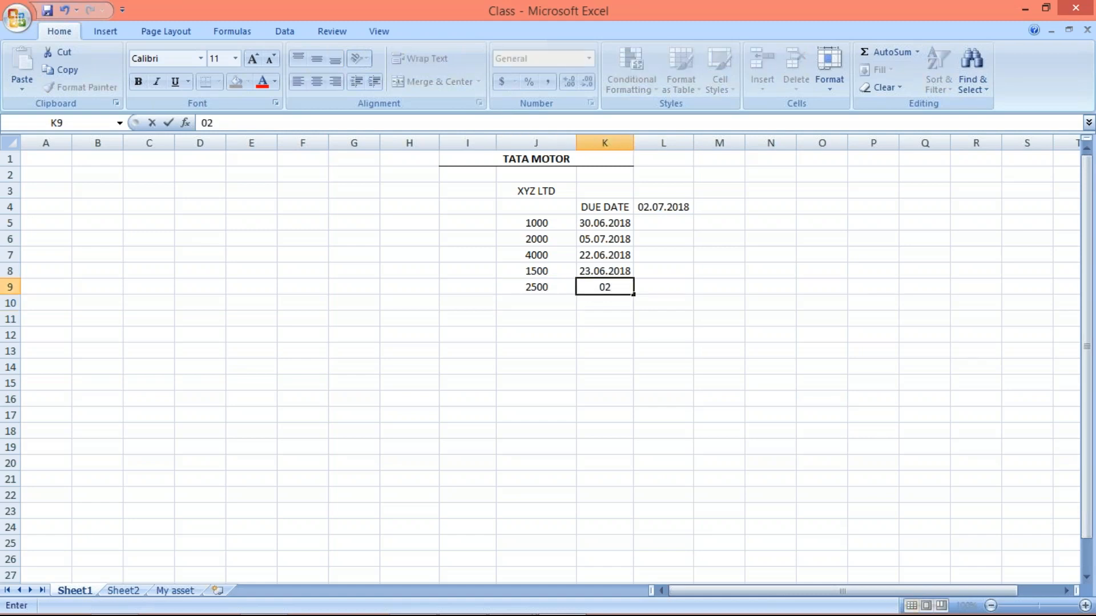
pyautogui.write('.07.2018')
pyautogui.press('Return')
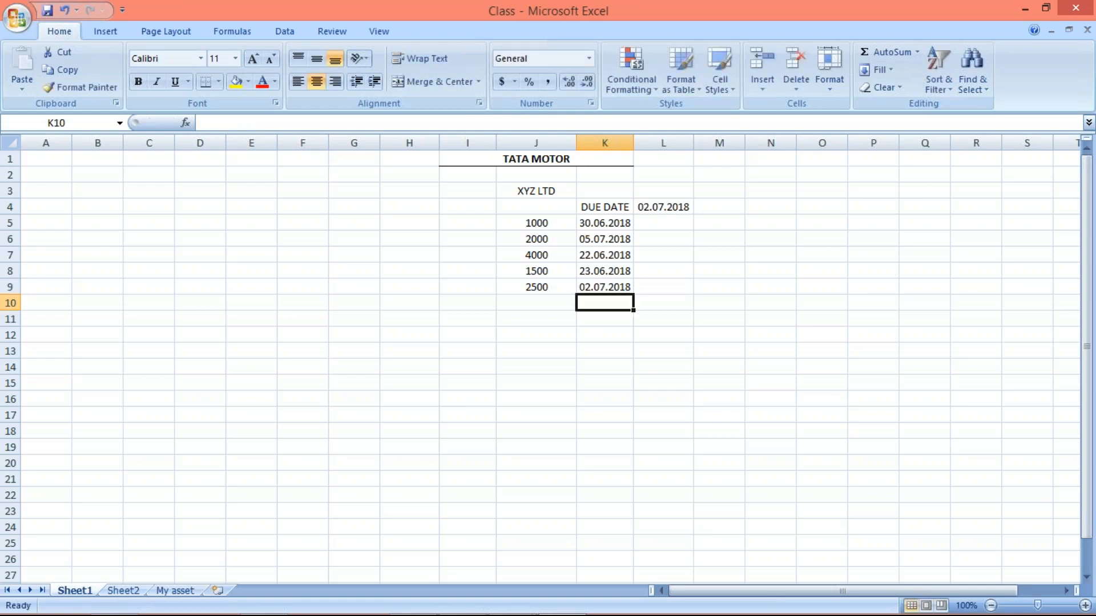
# - Mark the 1000 item as OVER DUE in L5, under the date 02.07.2018
pyautogui.click(670, 221)
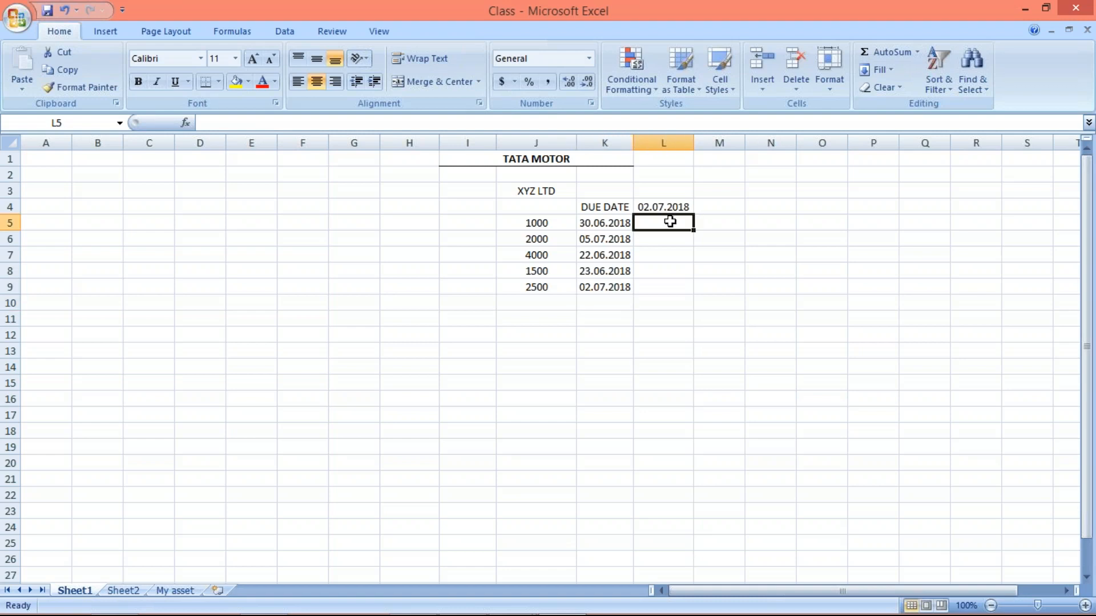
pyautogui.click(606, 224)
pyautogui.click(539, 223)
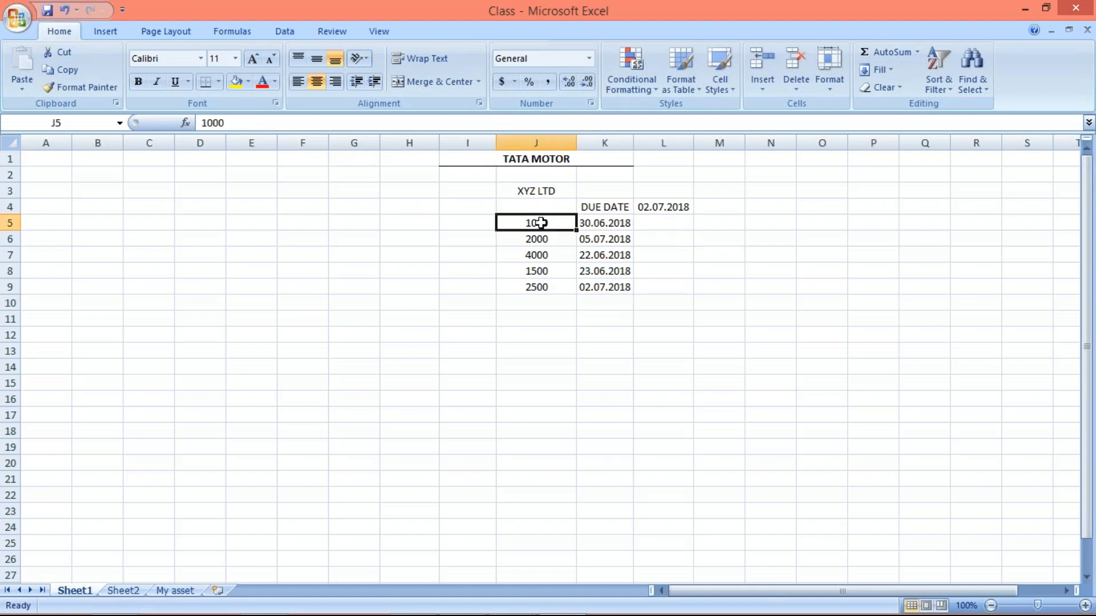
pyautogui.click(599, 224)
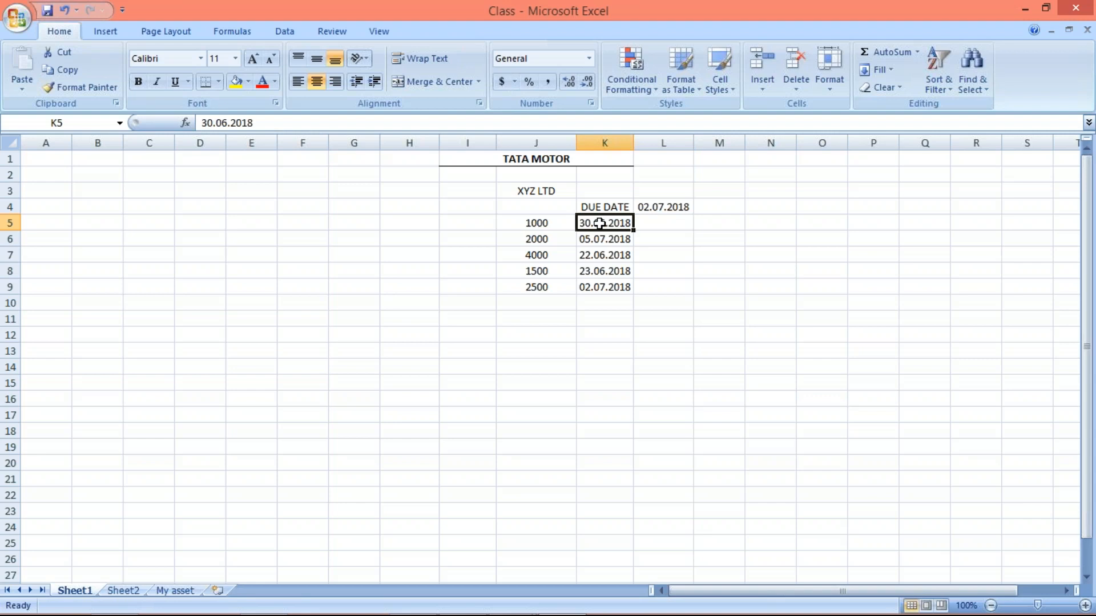
pyautogui.click(664, 223)
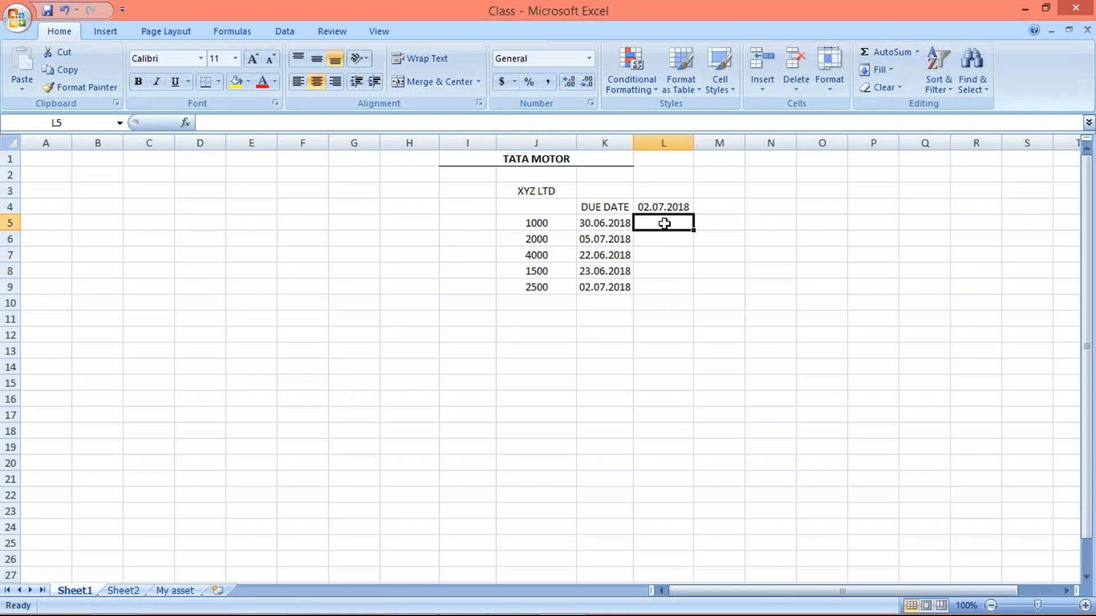
pyautogui.write('OVER D')
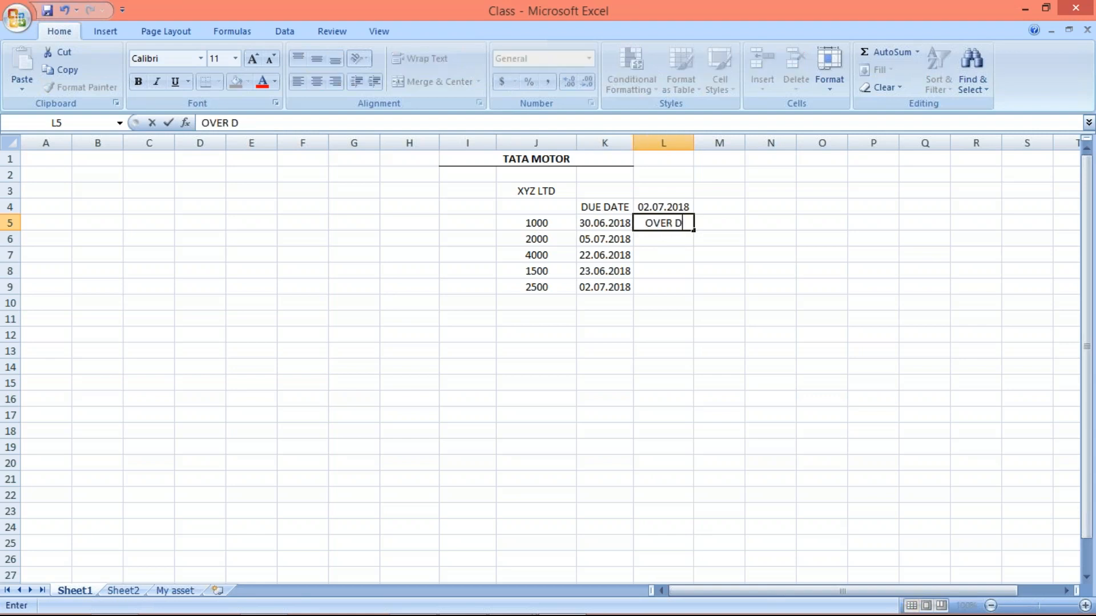
pyautogui.write('UE')
pyautogui.press('Return')
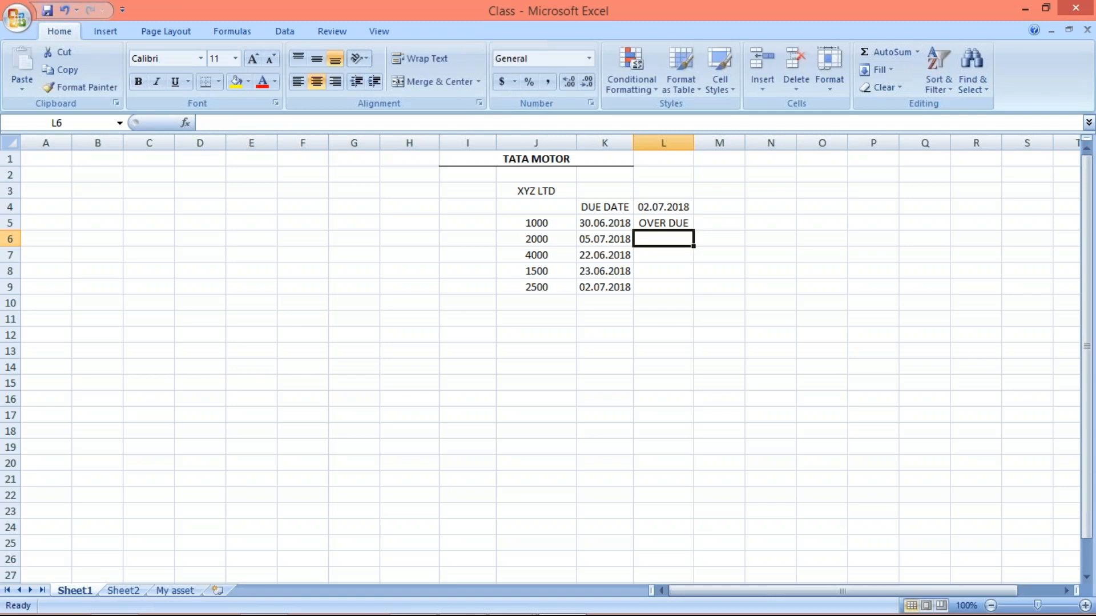
# - Review the amounts and due dates of the first two XYZ LTD items in rows 5 and 6
pyautogui.click(599, 224)
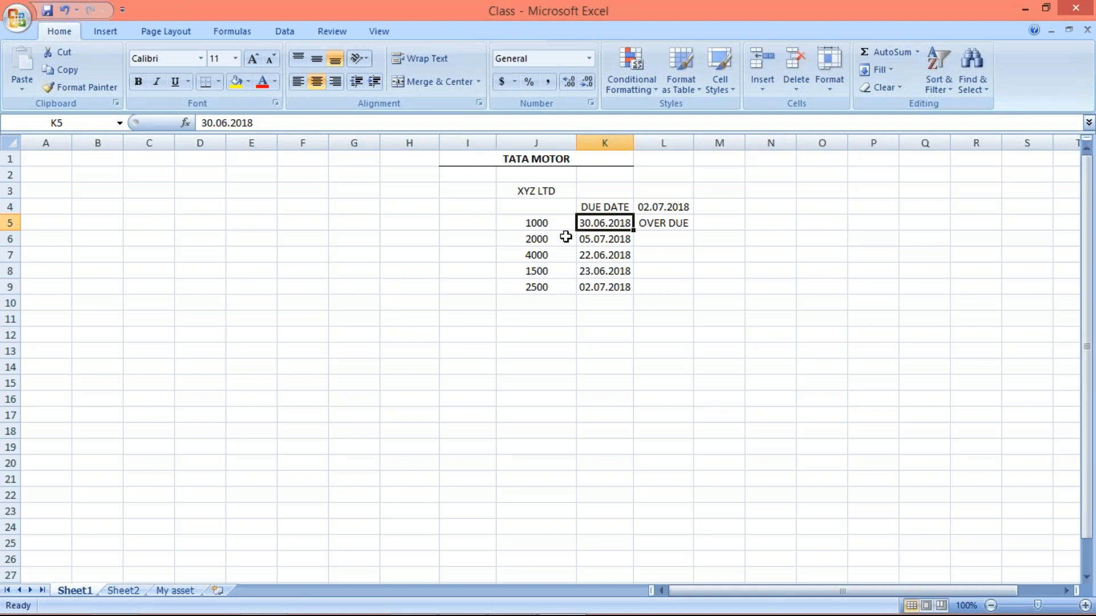
pyautogui.click(533, 224)
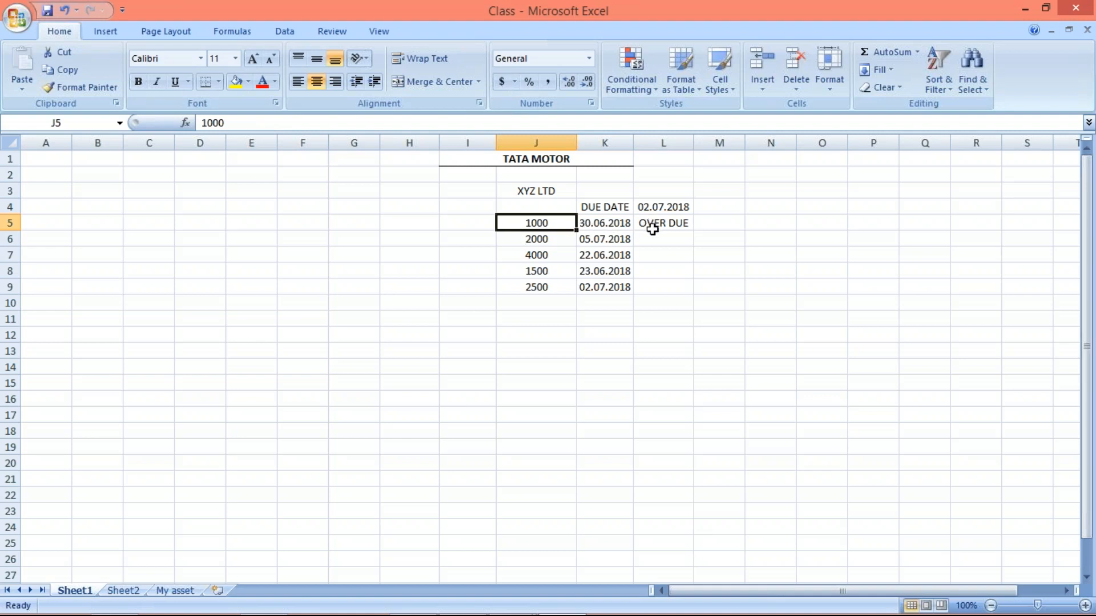
pyautogui.click(592, 242)
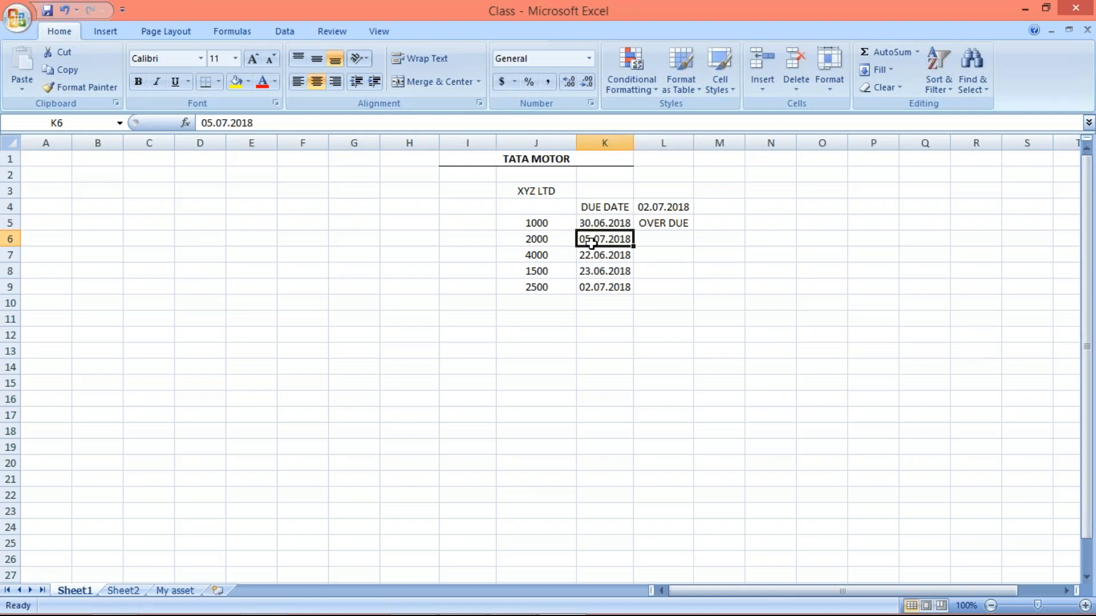
pyautogui.click(517, 243)
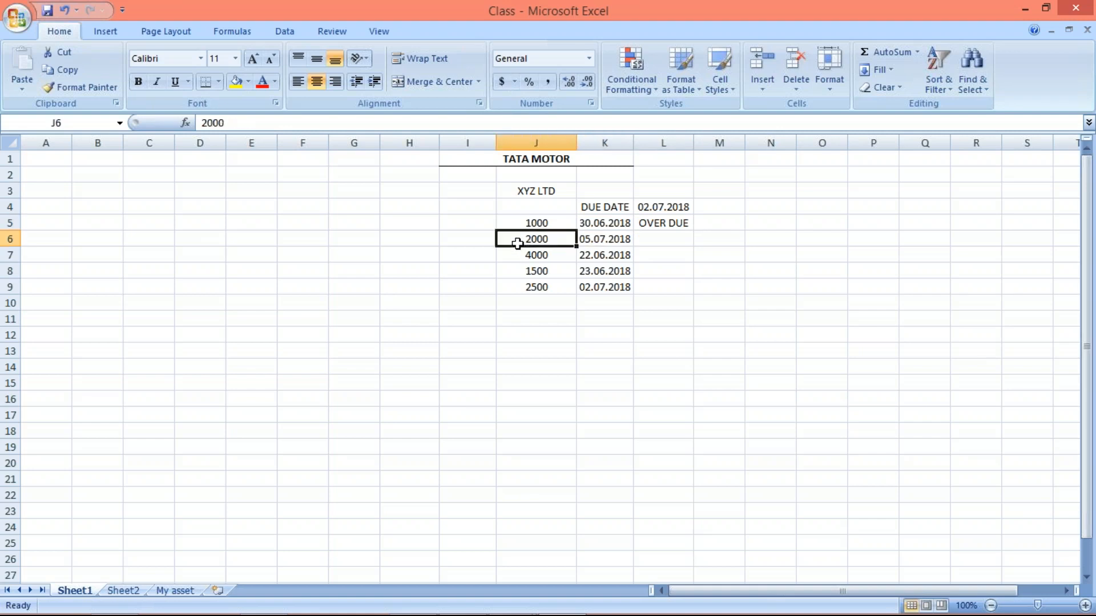
# - Mark the 2000 item with due date 05.07.2018 as NOT DUE in L6
pyautogui.click(612, 244)
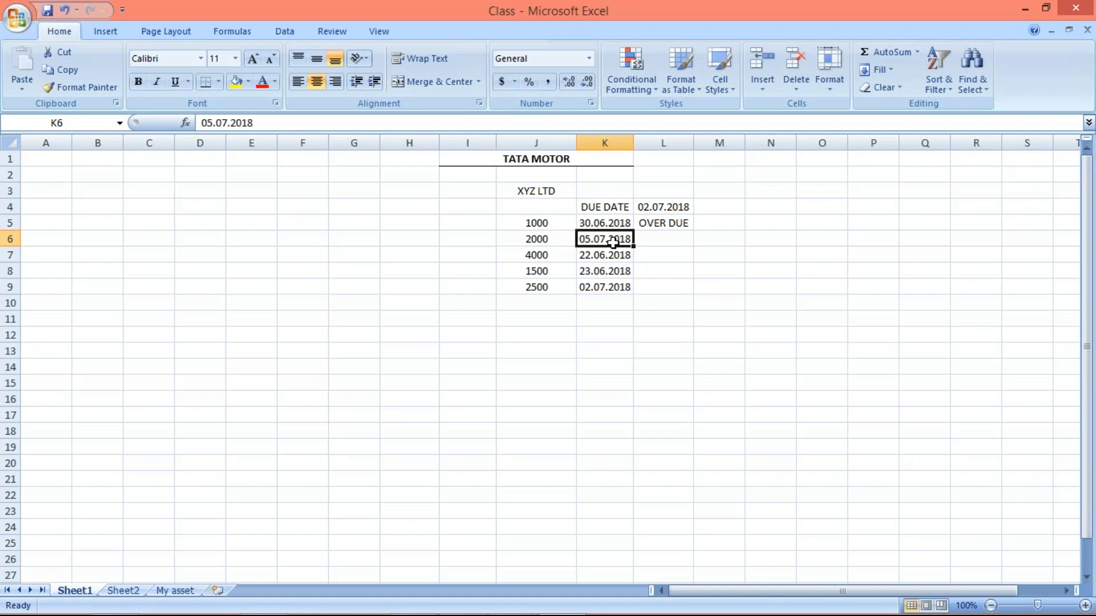
pyautogui.click(665, 239)
pyautogui.click(587, 237)
pyautogui.click(676, 240)
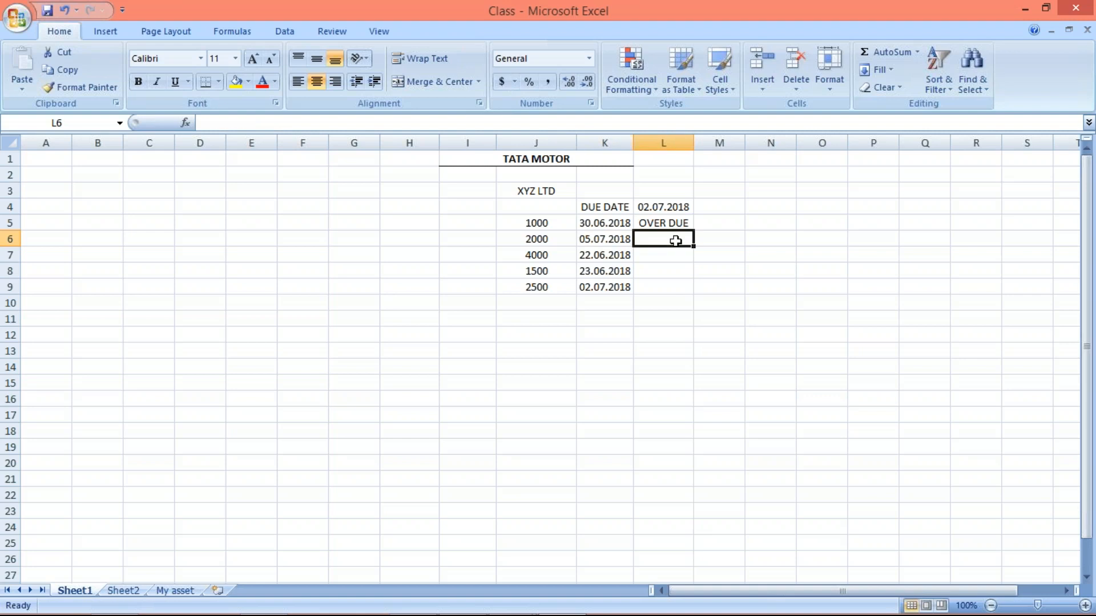
pyautogui.write('NOT D')
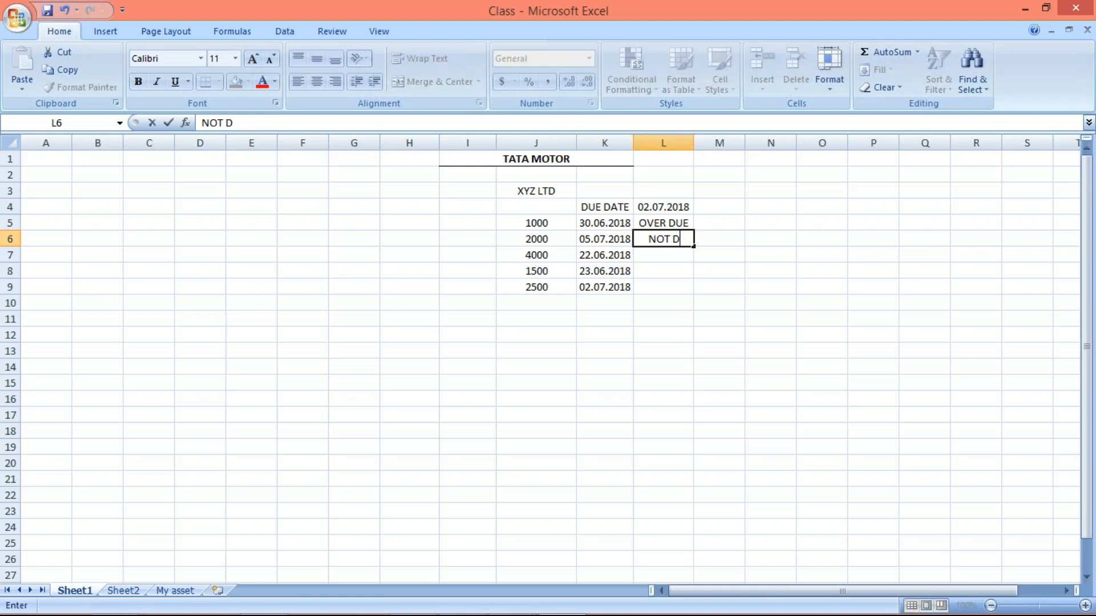
pyautogui.write('UE')
pyautogui.press('Return')
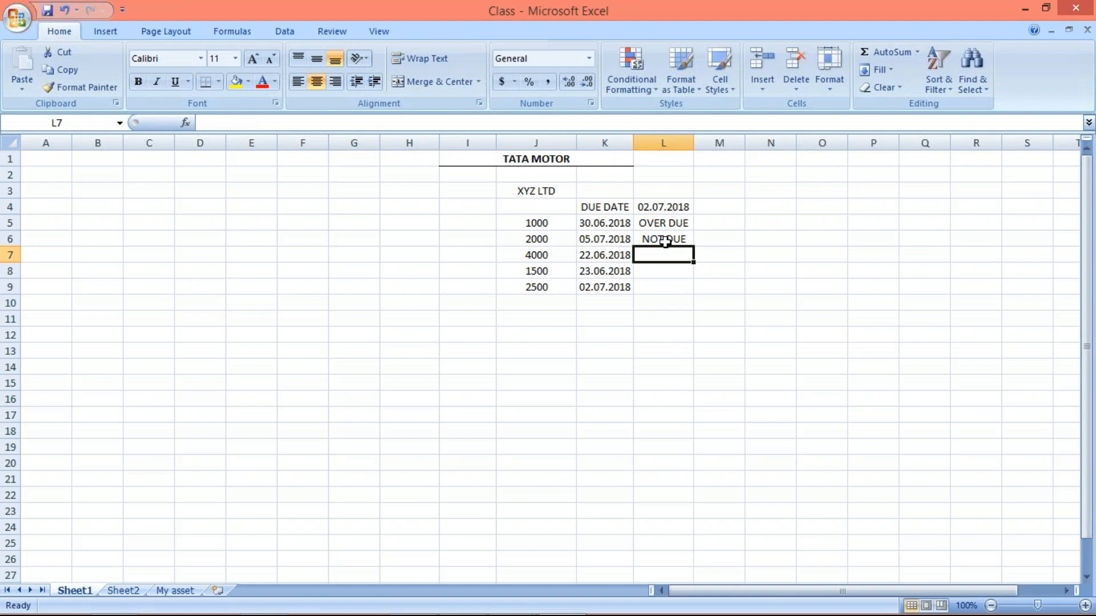
# - Mark the 4000 and 1500 items as OVER DUE in L7 and L8
pyautogui.click(588, 240)
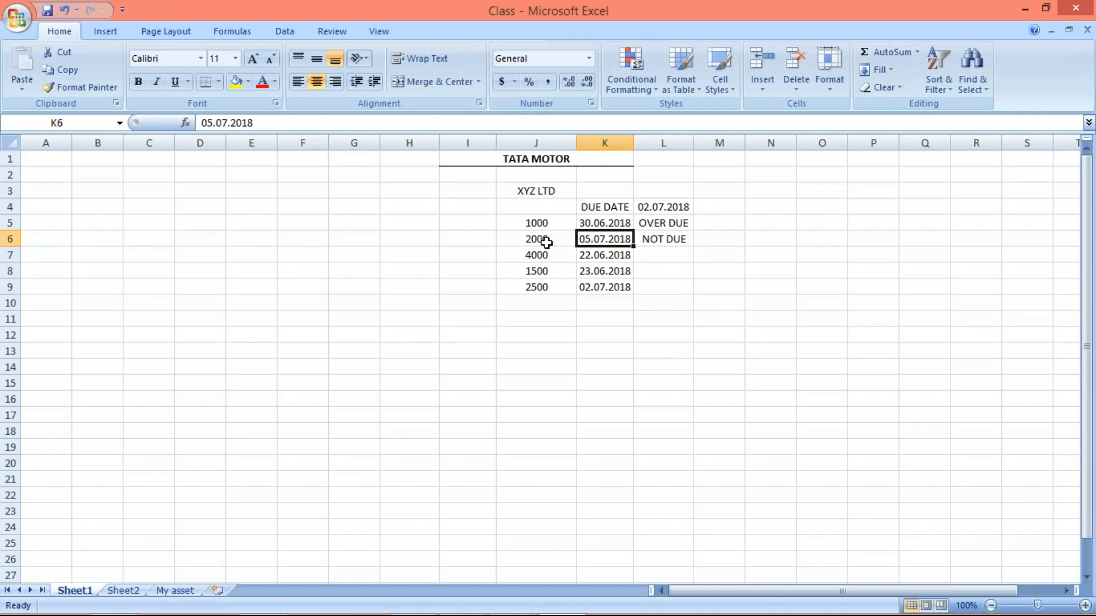
pyautogui.click(543, 239)
pyautogui.click(596, 240)
pyautogui.click(595, 219)
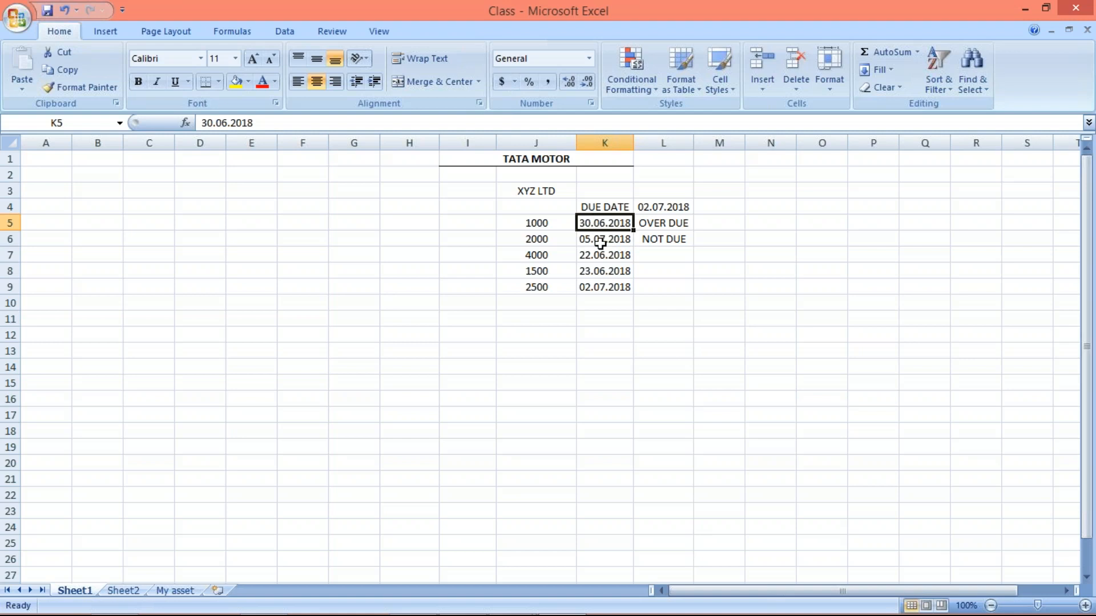
pyautogui.click(645, 255)
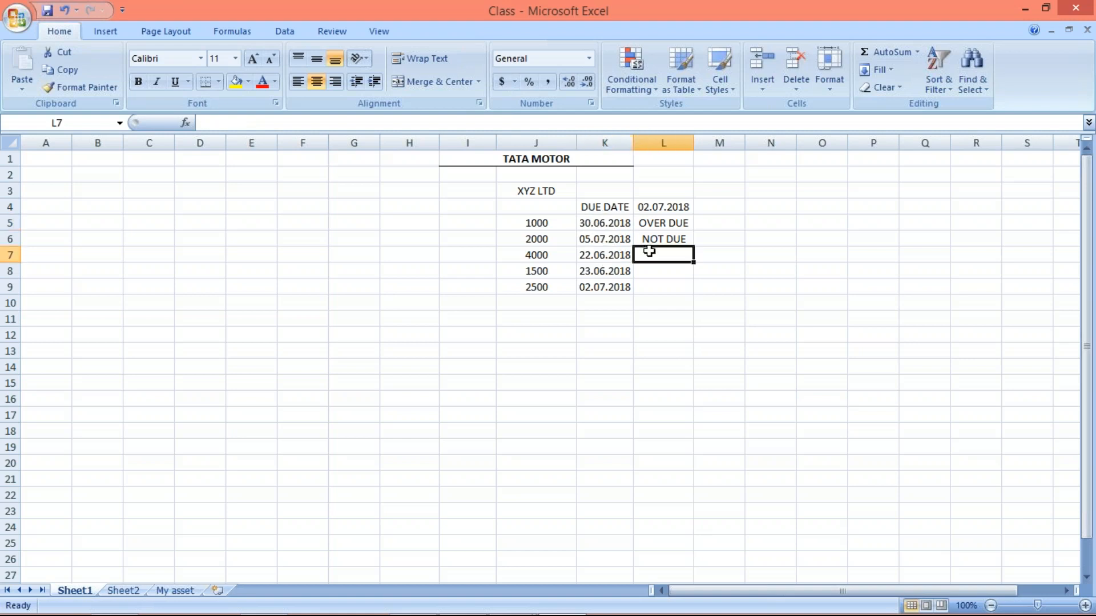
pyautogui.write('OVER DUE')
pyautogui.press('Return')
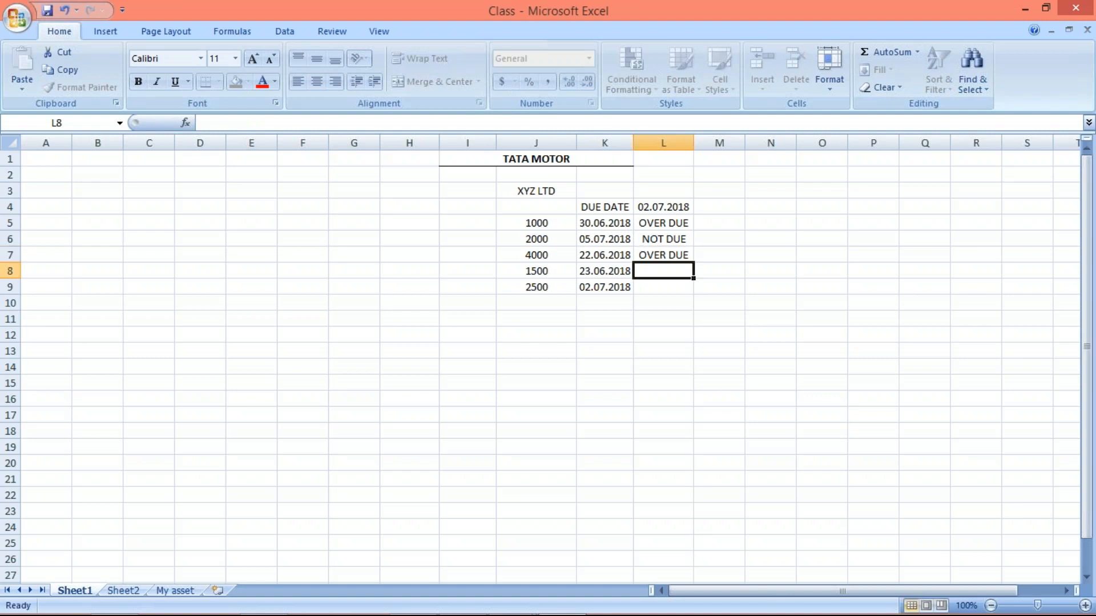
pyautogui.write('OVER DUE')
pyautogui.press('Return')
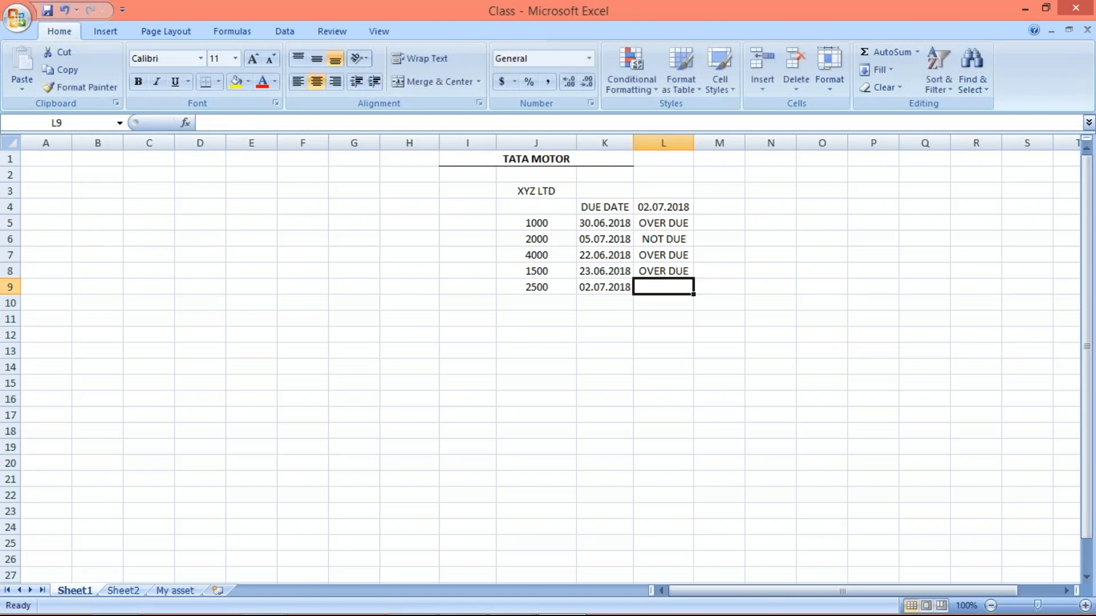
# - Mark the 2500 item with due date 02.07.2018 as DUE in L9
pyautogui.write('DUE')
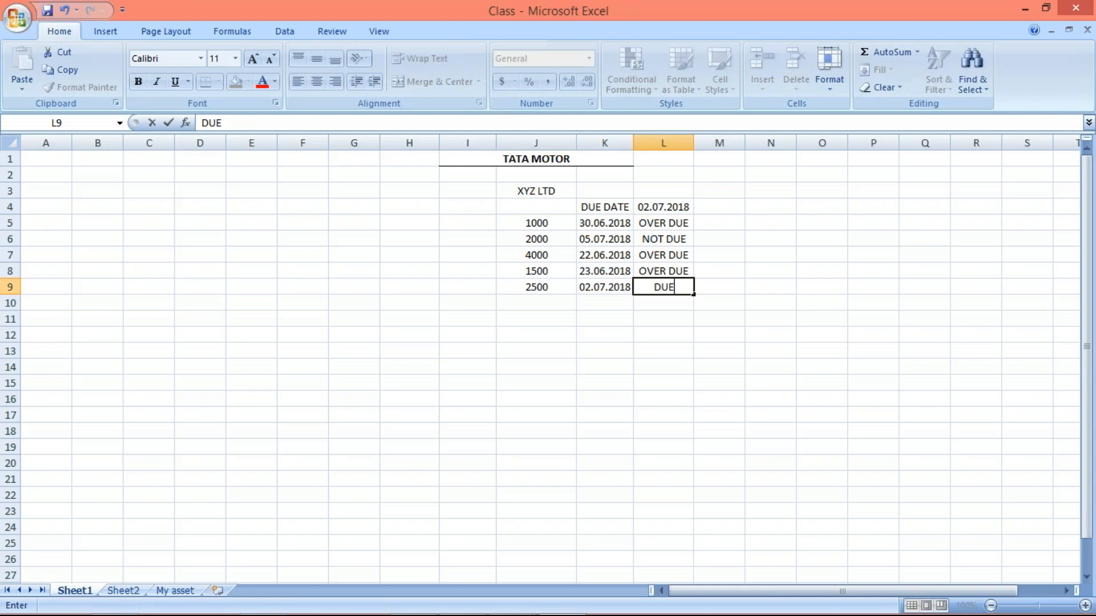
pyautogui.press('Return')
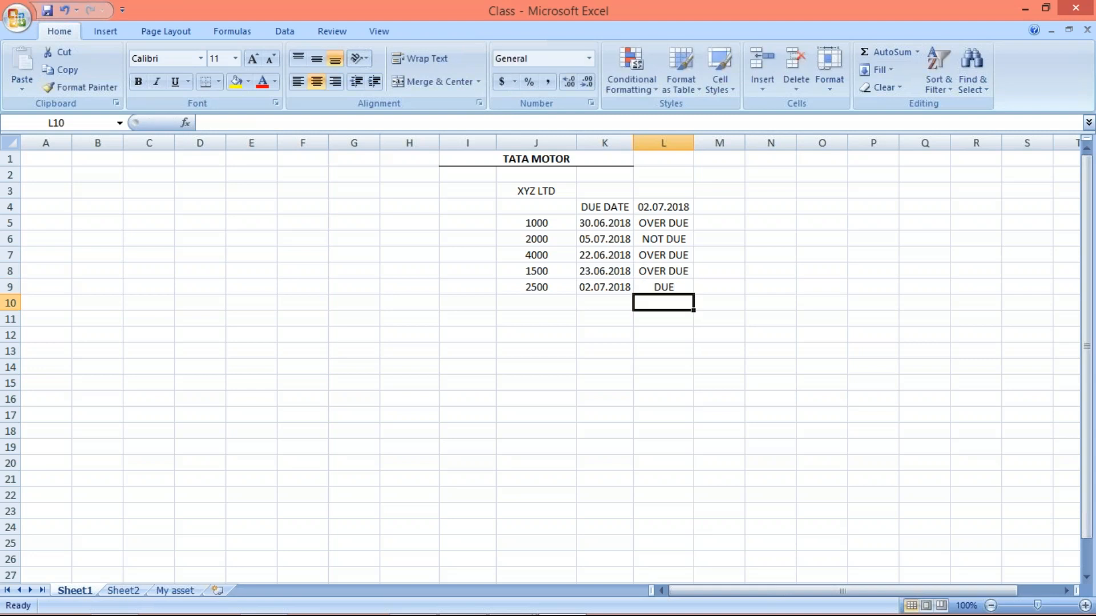
pyautogui.click(591, 286)
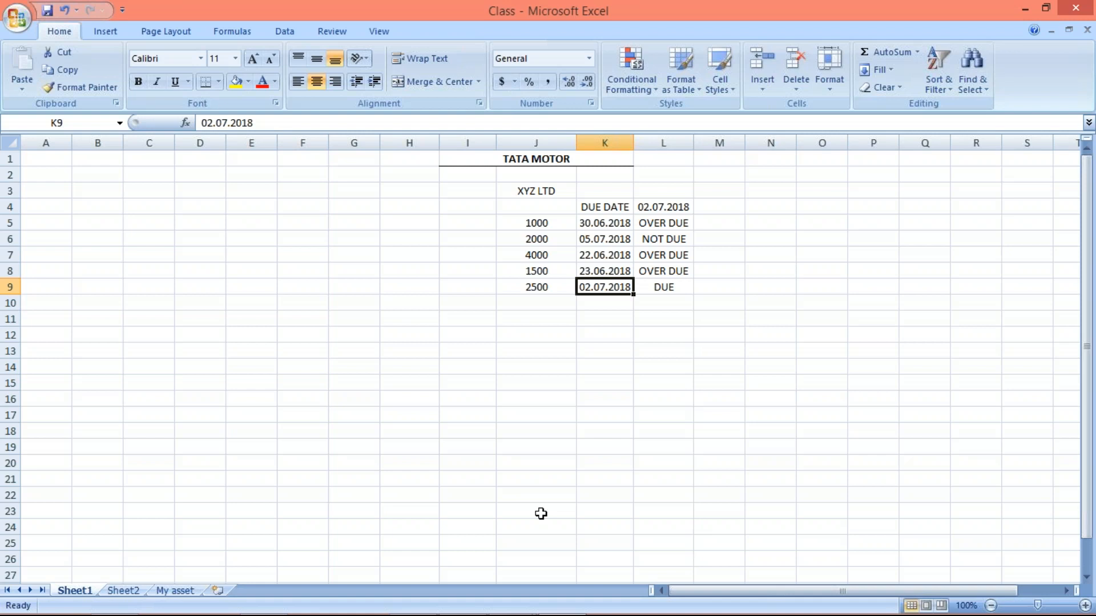
pyautogui.click(660, 286)
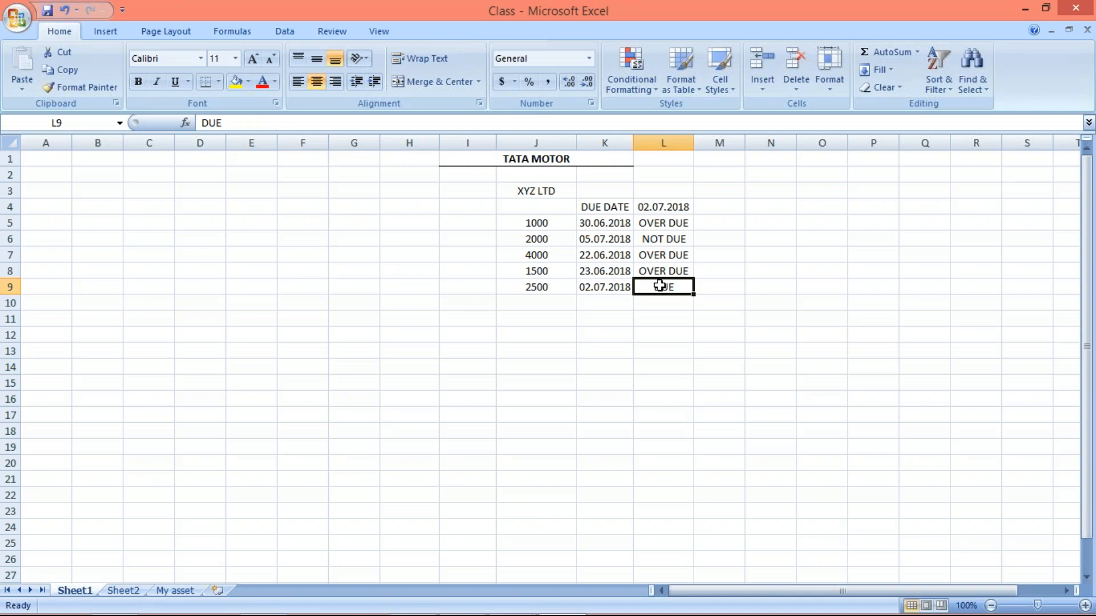
# - Insert a blank column at L, between the due dates and the overdue statuses
pyautogui.click(664, 143)
pyautogui.rightClick(662, 143)
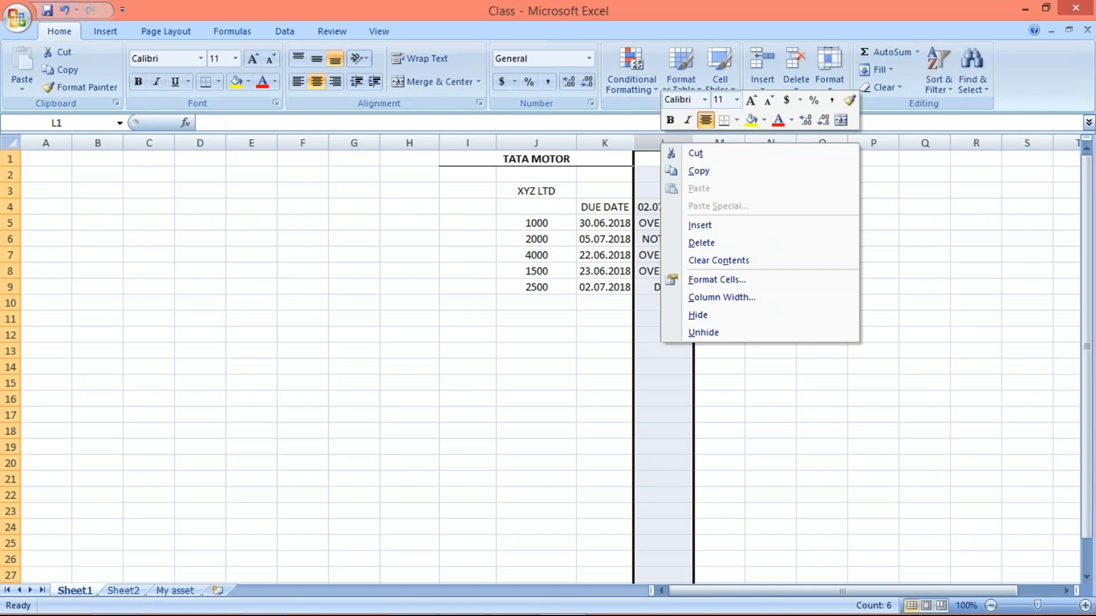
pyautogui.click(689, 226)
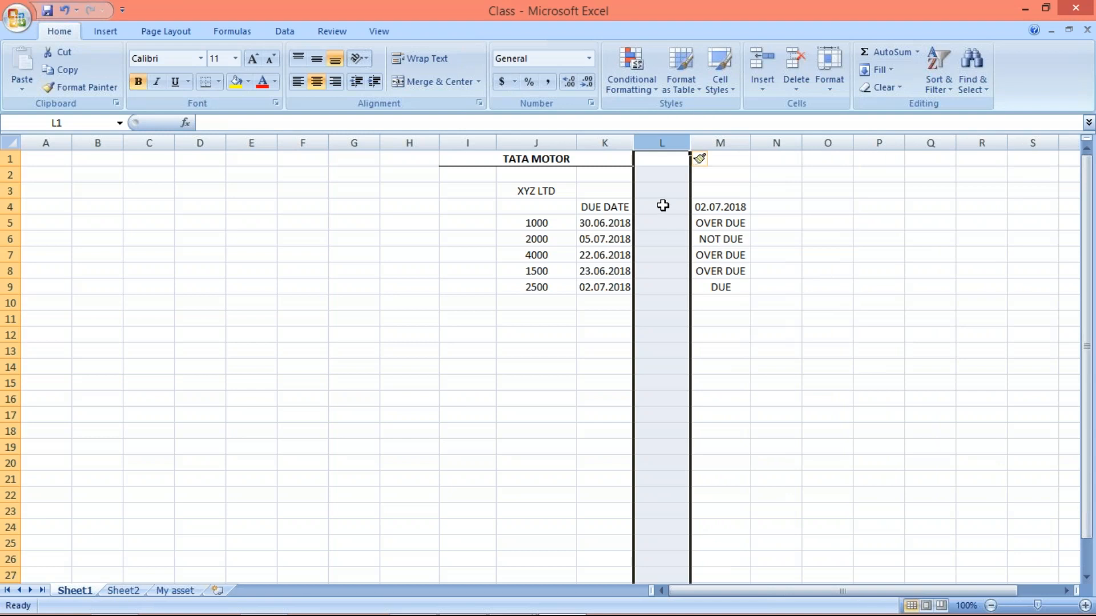
pyautogui.click(662, 206)
pyautogui.click(658, 225)
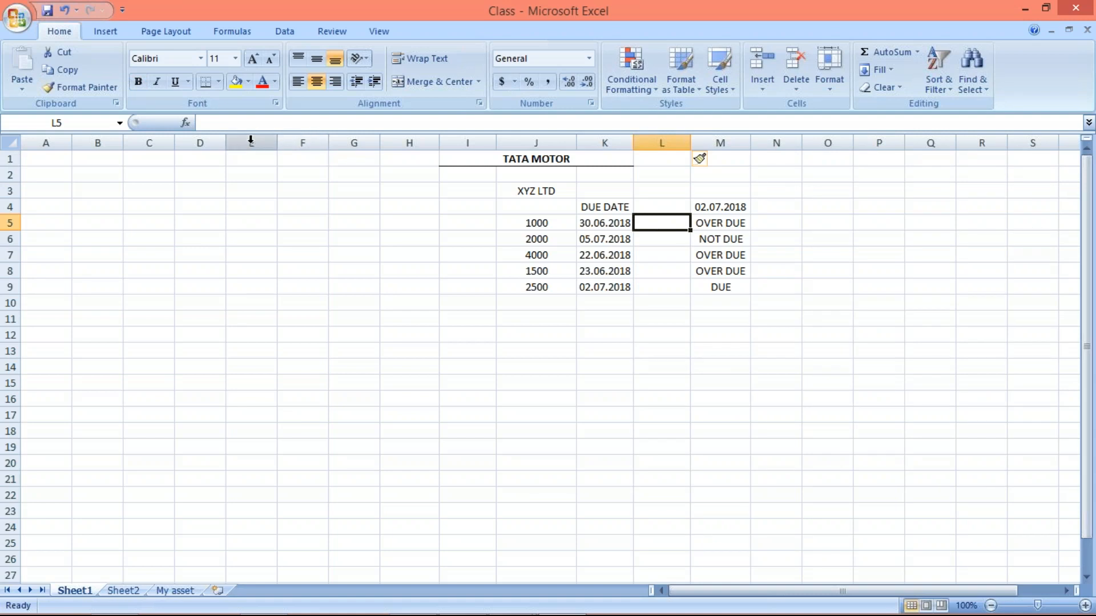
# - Delete the empty columns E to H in front of the TATA MOTOR table
pyautogui.moveTo(251, 141); pyautogui.dragTo(409, 143)
pyautogui.rightClick(388, 147)
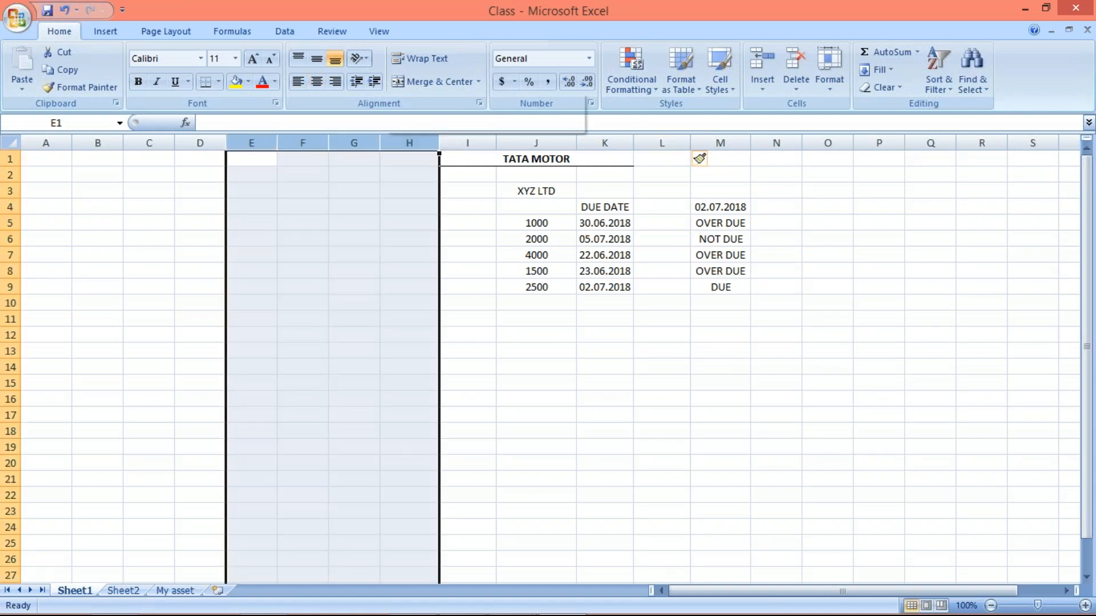
pyautogui.click(427, 246)
pyautogui.click(412, 492)
pyautogui.click(571, 393)
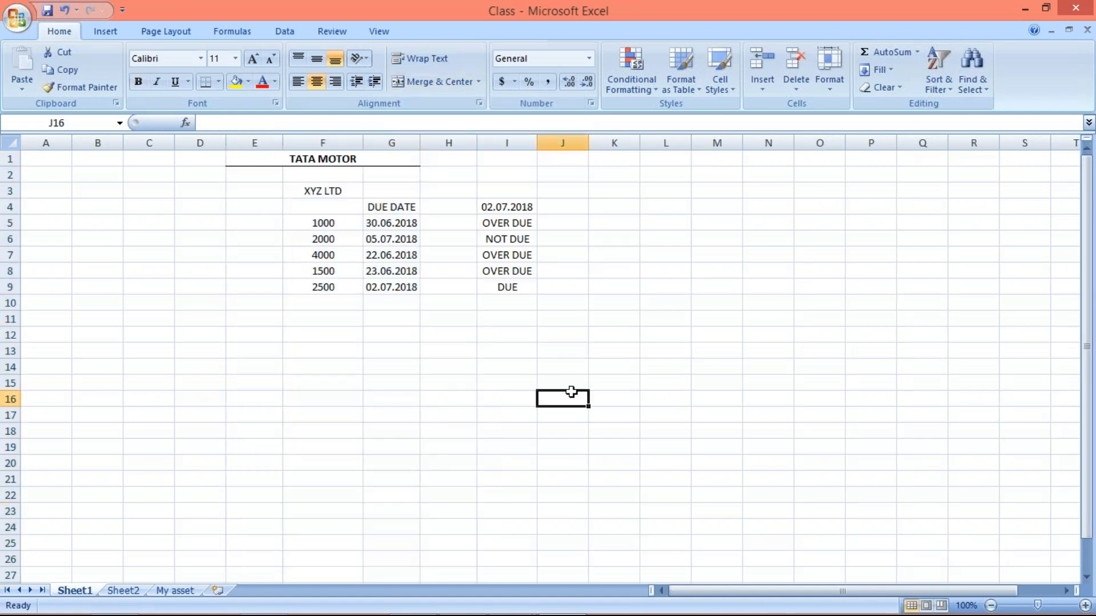
pyautogui.click(454, 194)
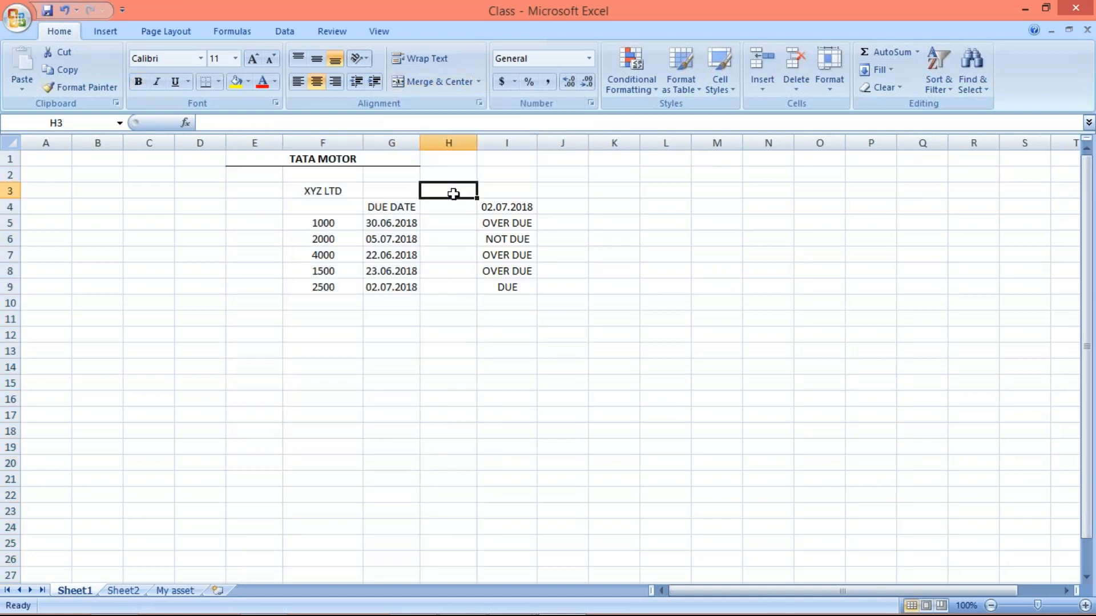
pyautogui.write('GRACE P.')
pyautogui.press('Return')
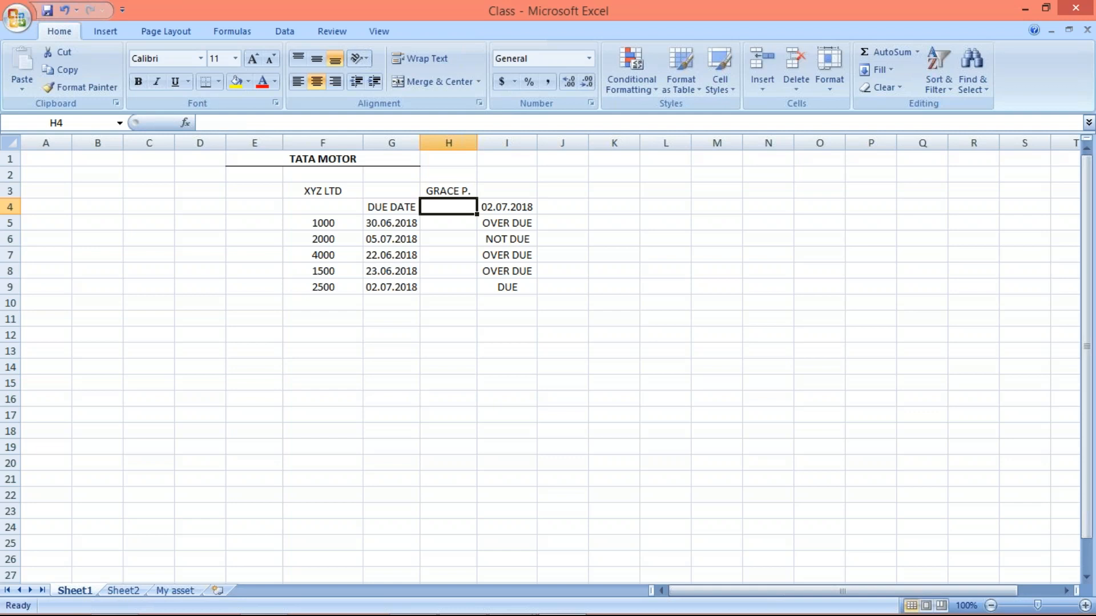
pyautogui.press('Up')
pyautogui.hotkey('ctrl', 'c')
pyautogui.click(452, 202)
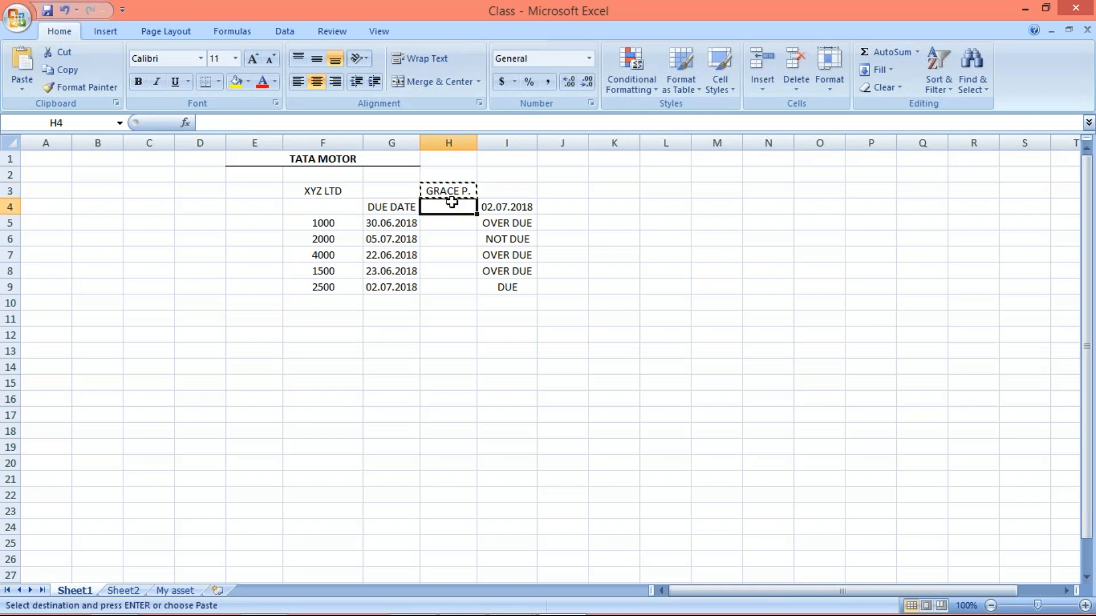
pyautogui.hotkey('ctrl', 'v')
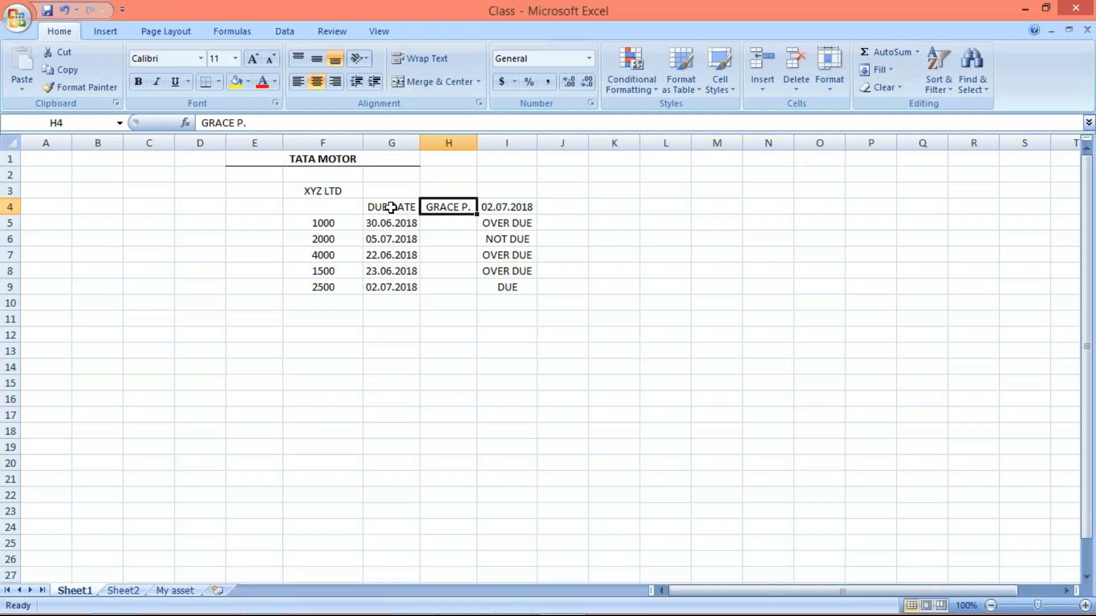
# - Enter the heading AMOUNT in F4, above the XYZ LTD amounts
pyautogui.click(318, 191)
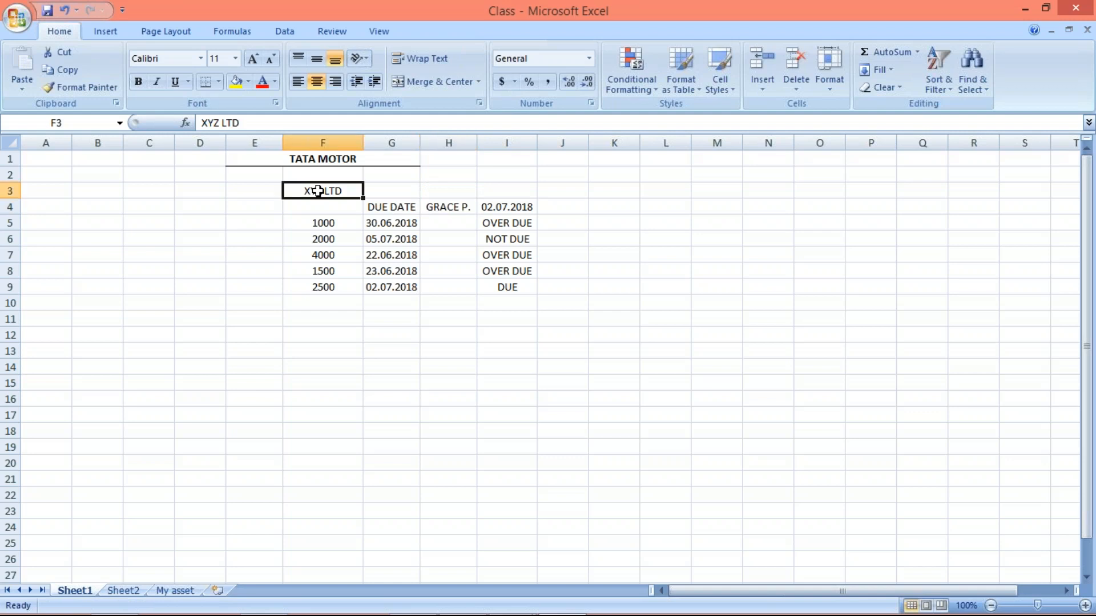
pyautogui.click(335, 204)
pyautogui.write('AMOUNT')
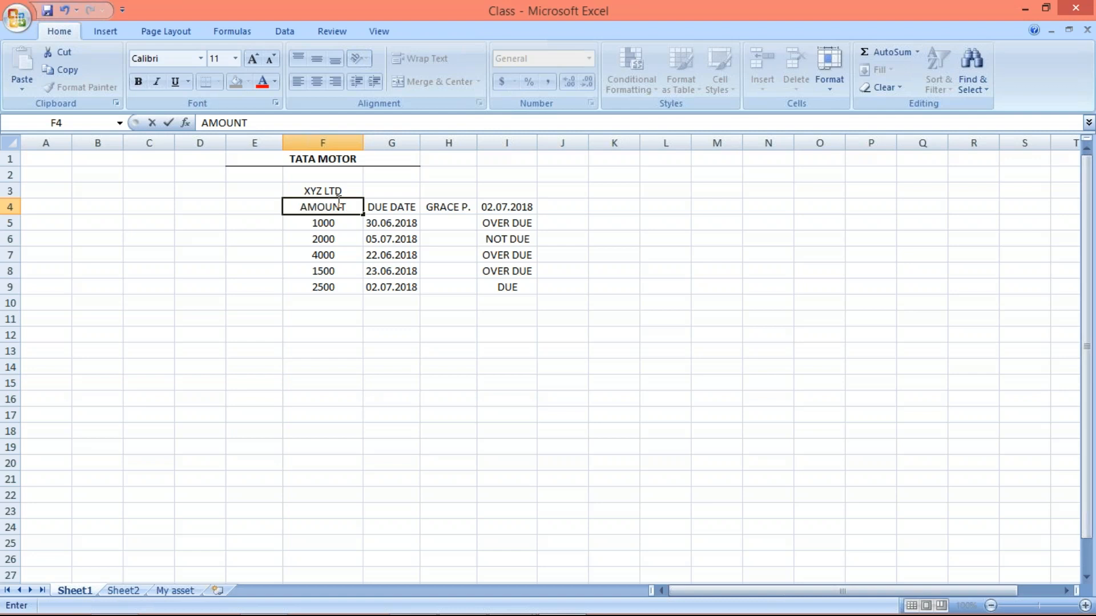
pyautogui.press('Return')
# - Add a bottom border under the heading row F4:I4
pyautogui.moveTo(338, 209); pyautogui.dragTo(517, 207)
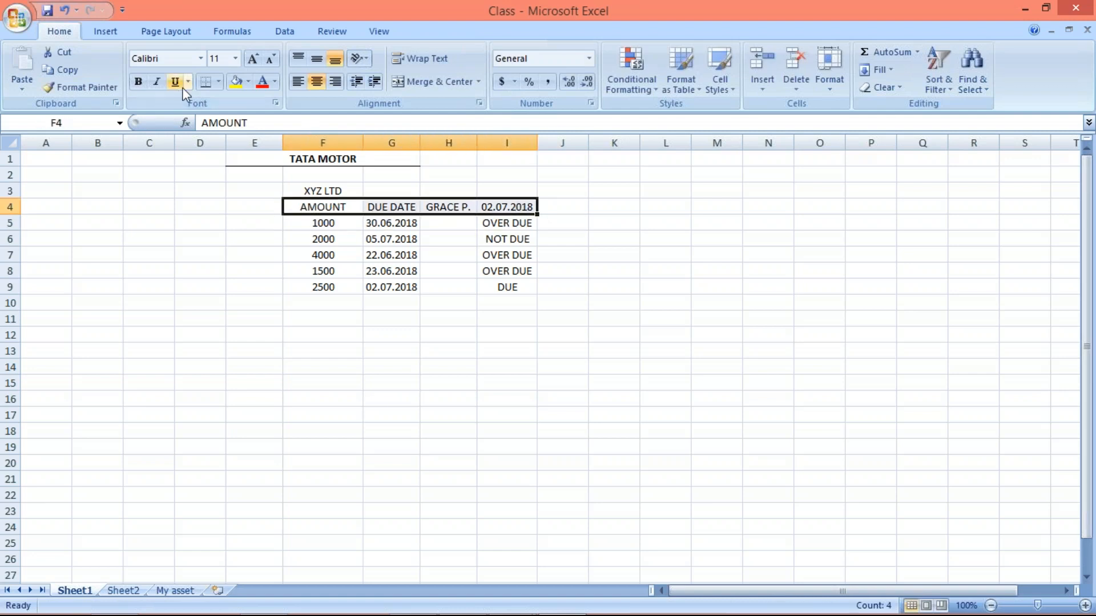
pyautogui.click(206, 83)
pyautogui.click(524, 395)
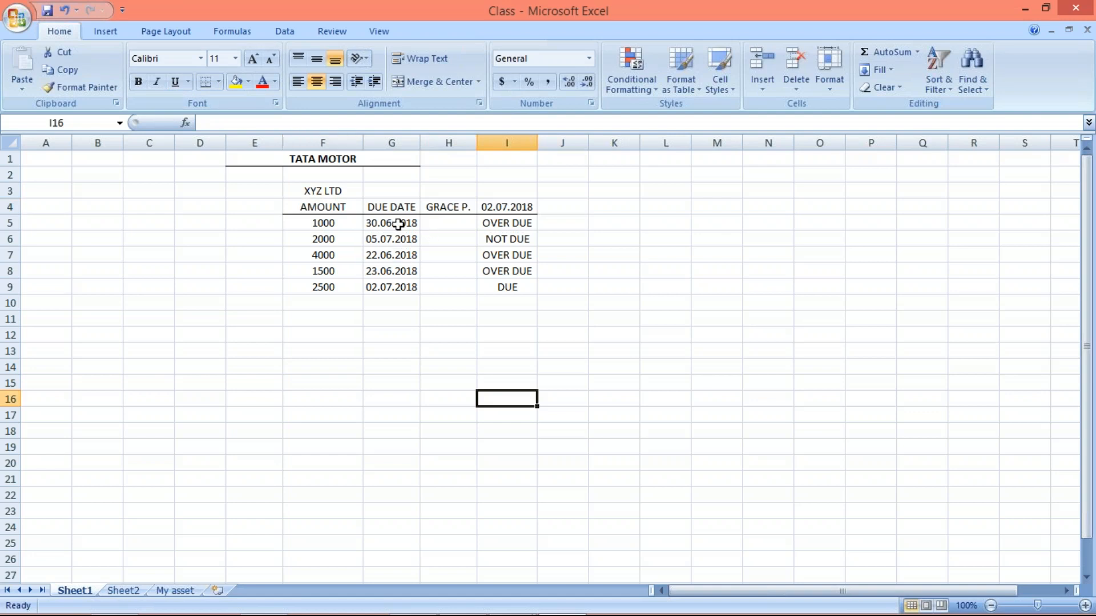
# - Review the 2500 item's amount, due date, grace period cell and status in row 9
pyautogui.click(390, 289)
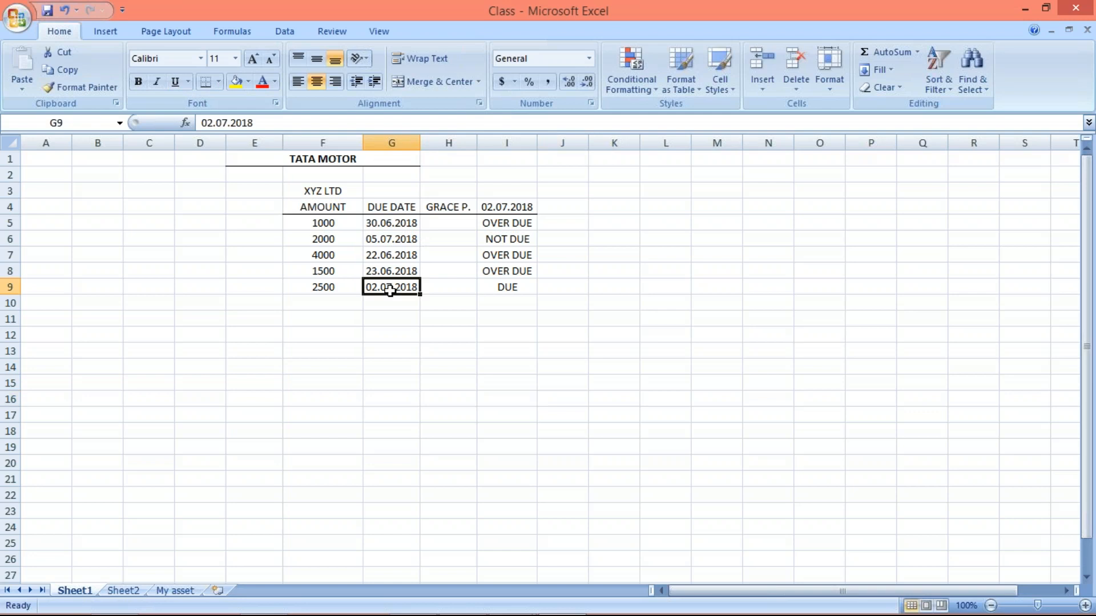
pyautogui.click(331, 283)
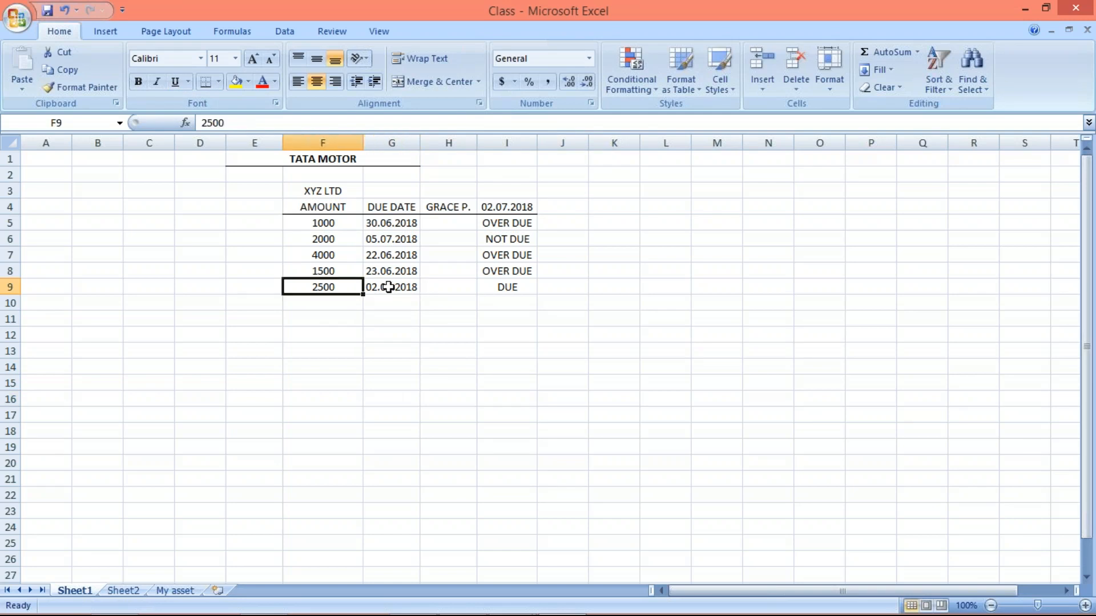
pyautogui.click(386, 286)
pyautogui.click(444, 291)
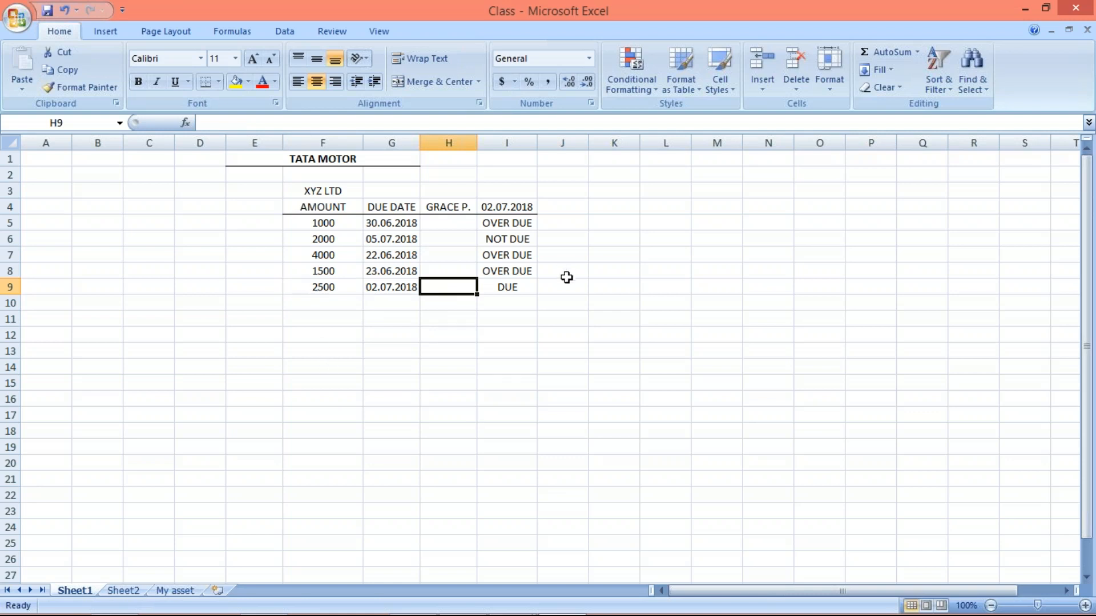
pyautogui.click(528, 287)
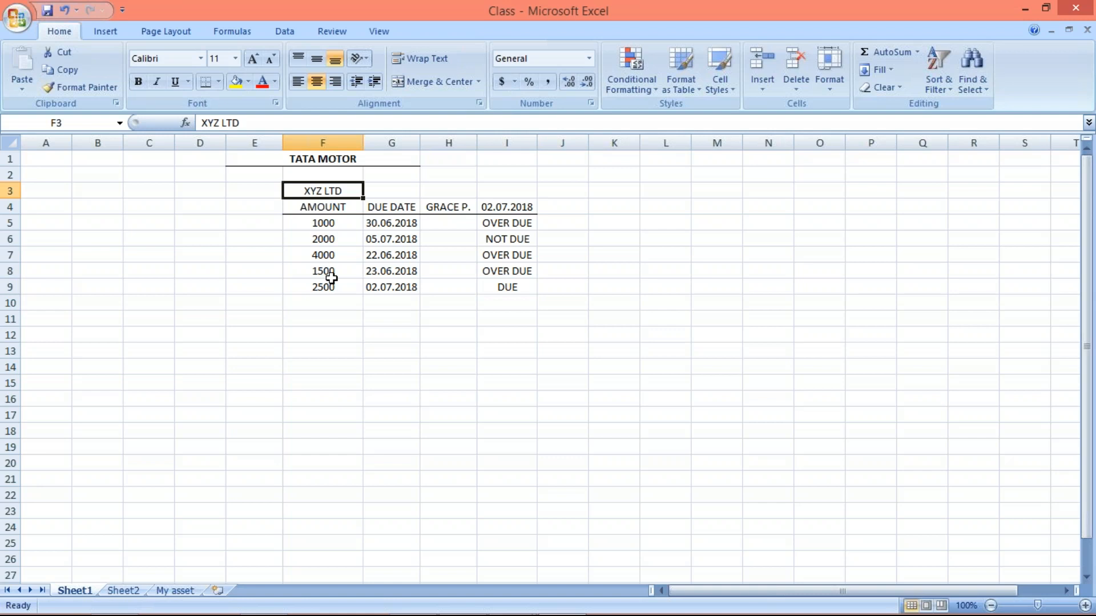
# - Highlight the due and overdue items in F5:I5 and F7:I9 with a yellow fill
pyautogui.click(302, 224)
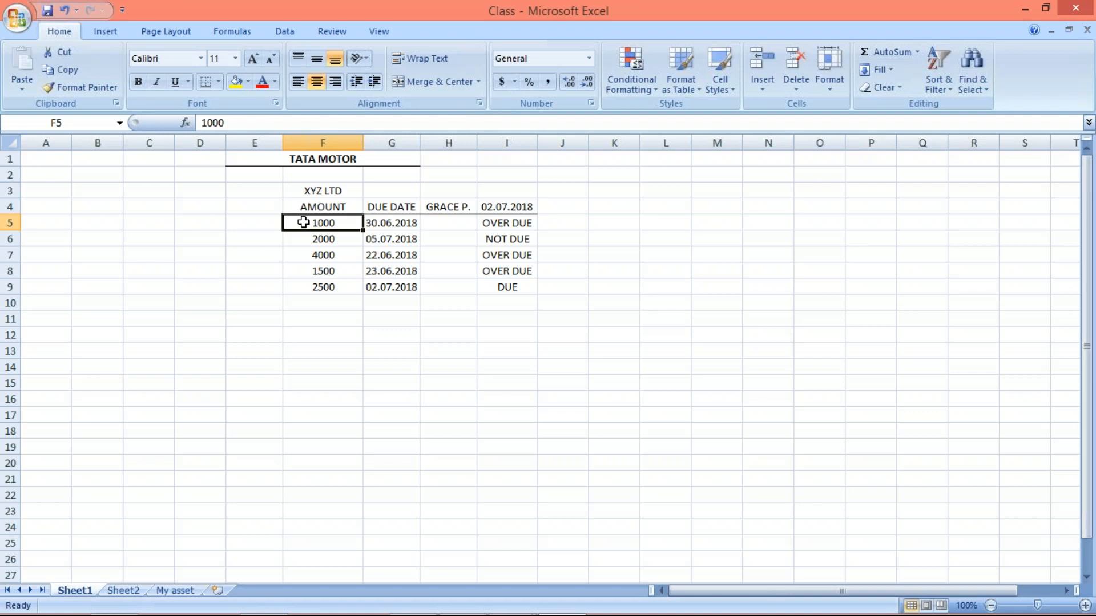
pyautogui.moveTo(306, 222); pyautogui.dragTo(497, 223)
pyautogui.click(235, 81)
pyautogui.click(316, 244)
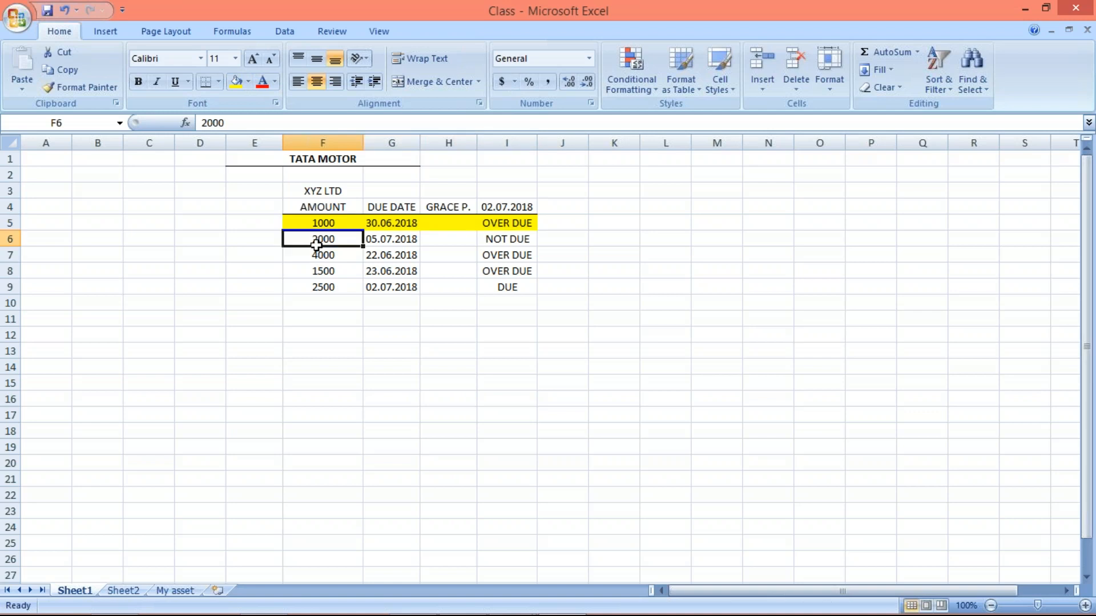
pyautogui.moveTo(315, 258); pyautogui.dragTo(502, 289)
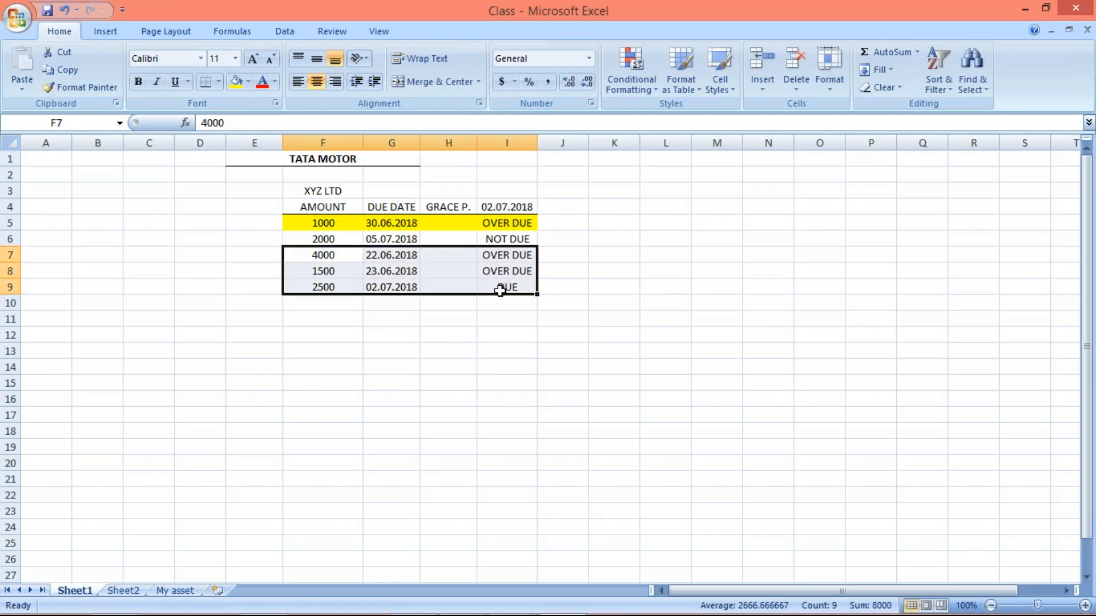
pyautogui.click(237, 86)
pyautogui.doubleClick(507, 367)
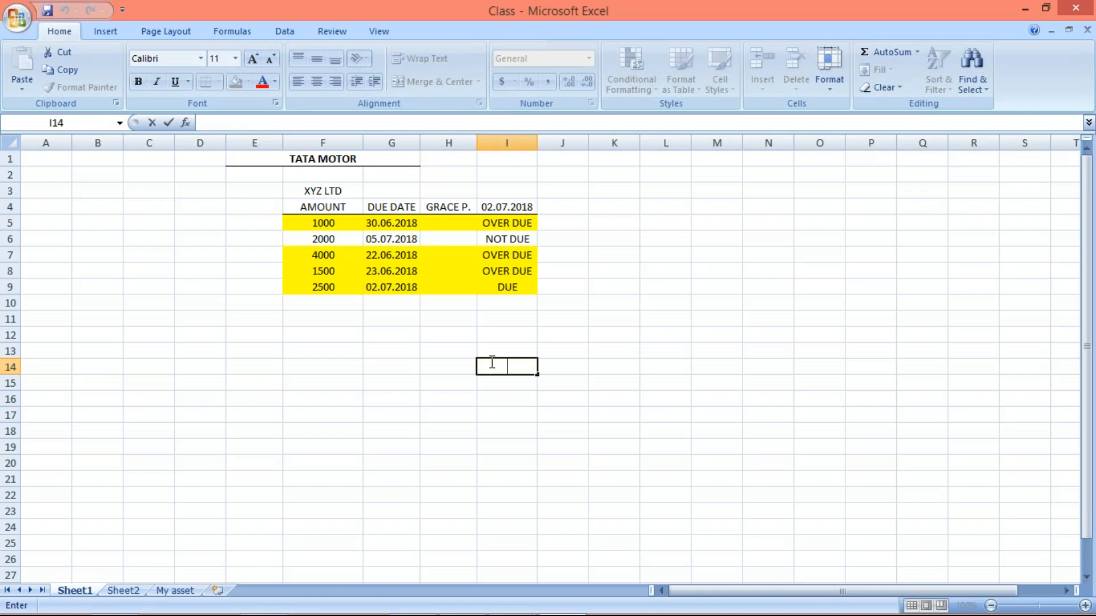
pyautogui.click(303, 188)
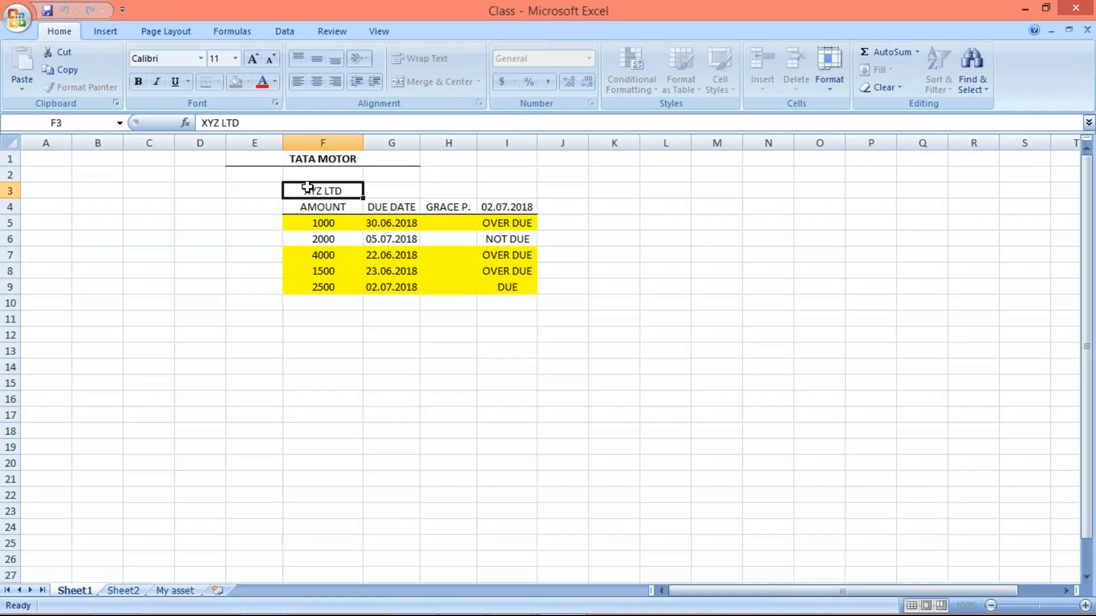
# - Review the highlighted amounts in F5 and F7:F9, the 2500 item's due date and the grace period column
pyautogui.click(315, 226)
pyautogui.click(315, 254)
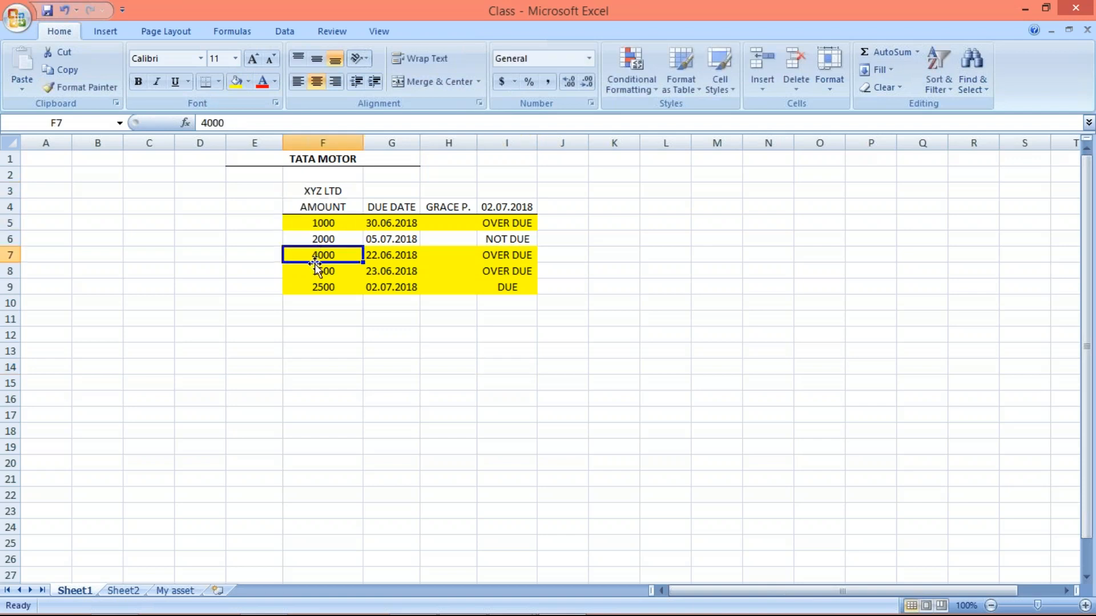
pyautogui.click(316, 270)
pyautogui.click(319, 285)
pyautogui.click(397, 287)
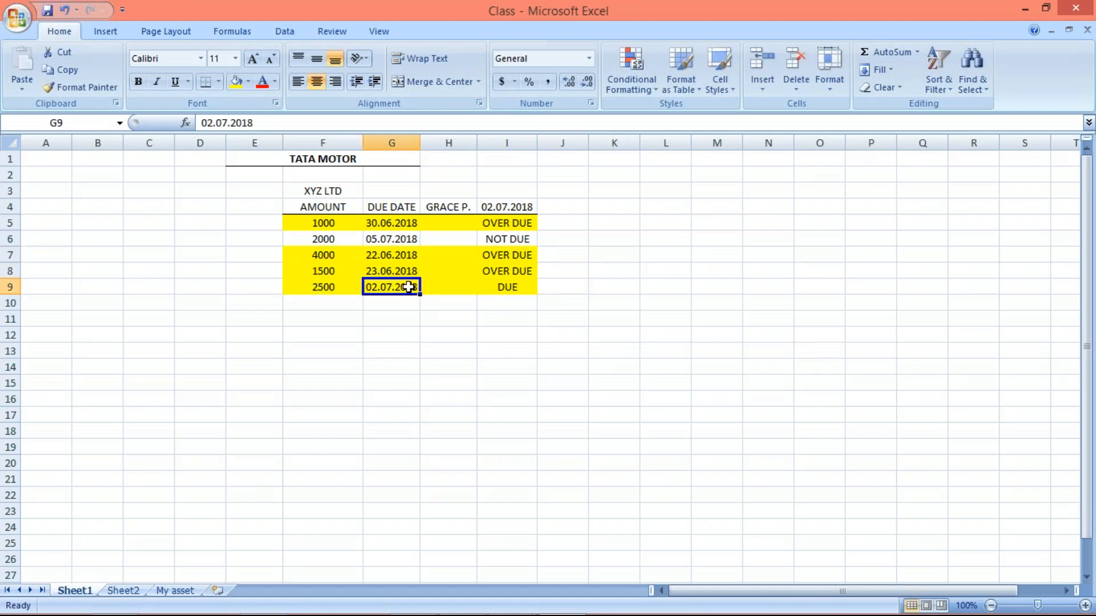
pyautogui.click(346, 290)
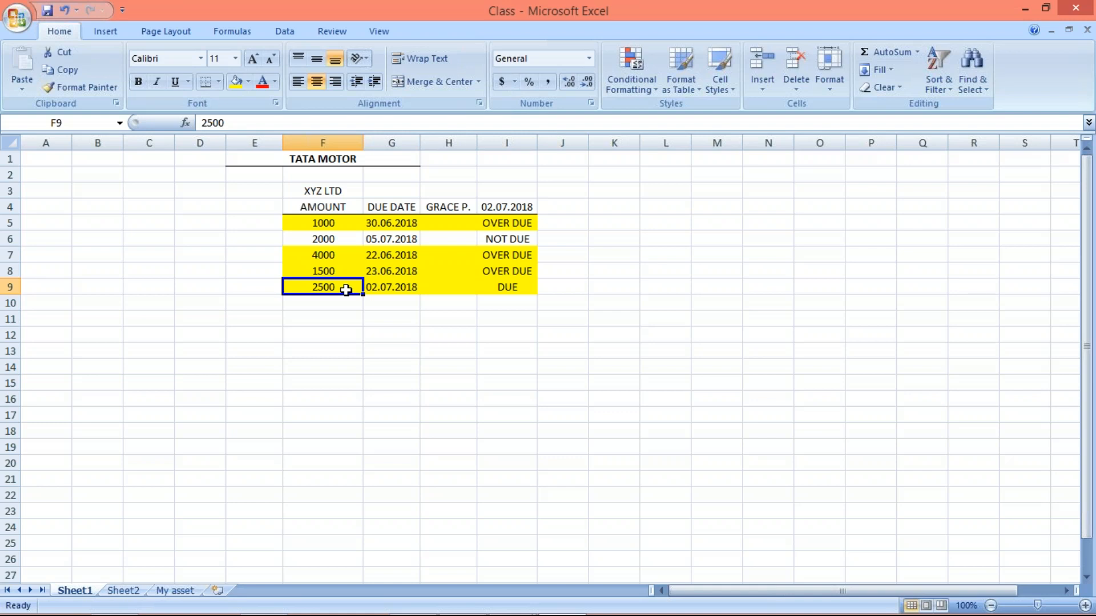
pyautogui.click(439, 223)
pyautogui.click(428, 313)
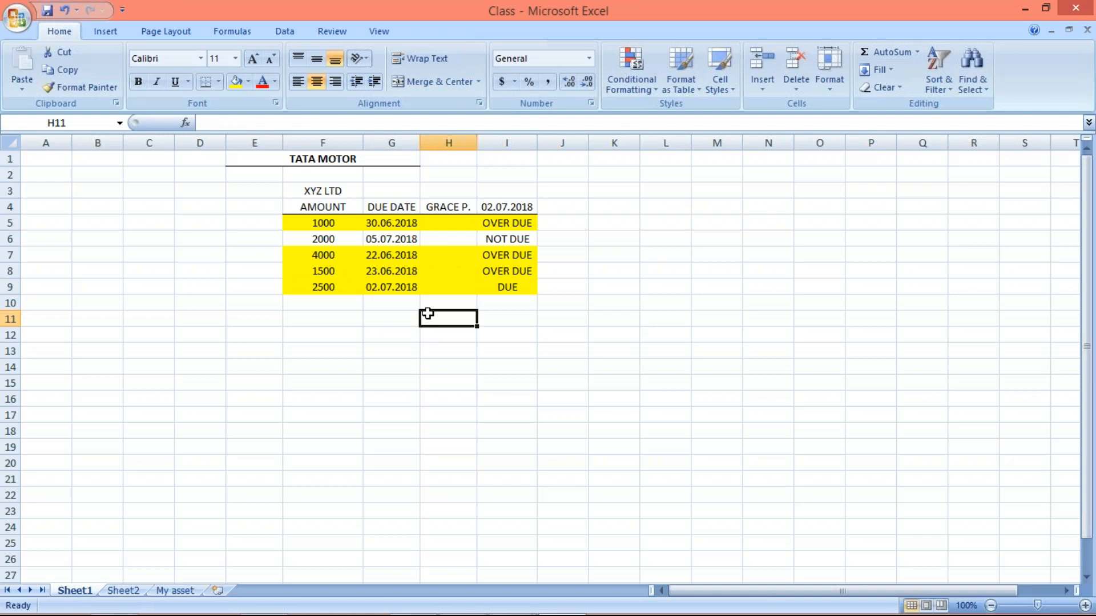
# - Enter E in J5, NE in J6 and E in J7:J9 beside the item statuses
pyautogui.click(565, 226)
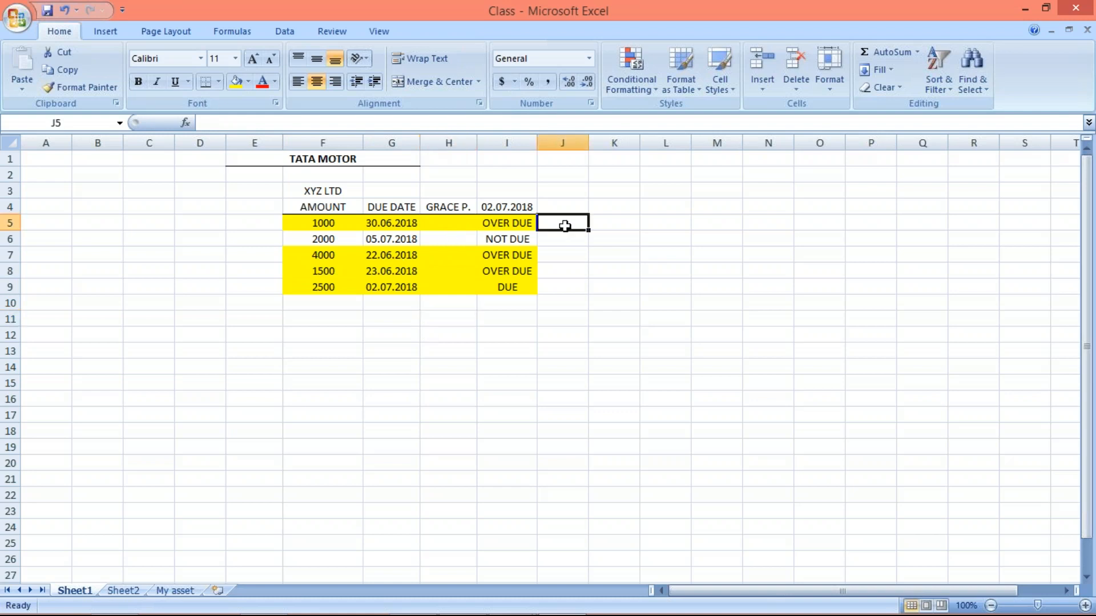
pyautogui.write('E')
pyautogui.press('Return')
pyautogui.write('NE')
pyautogui.press('Return')
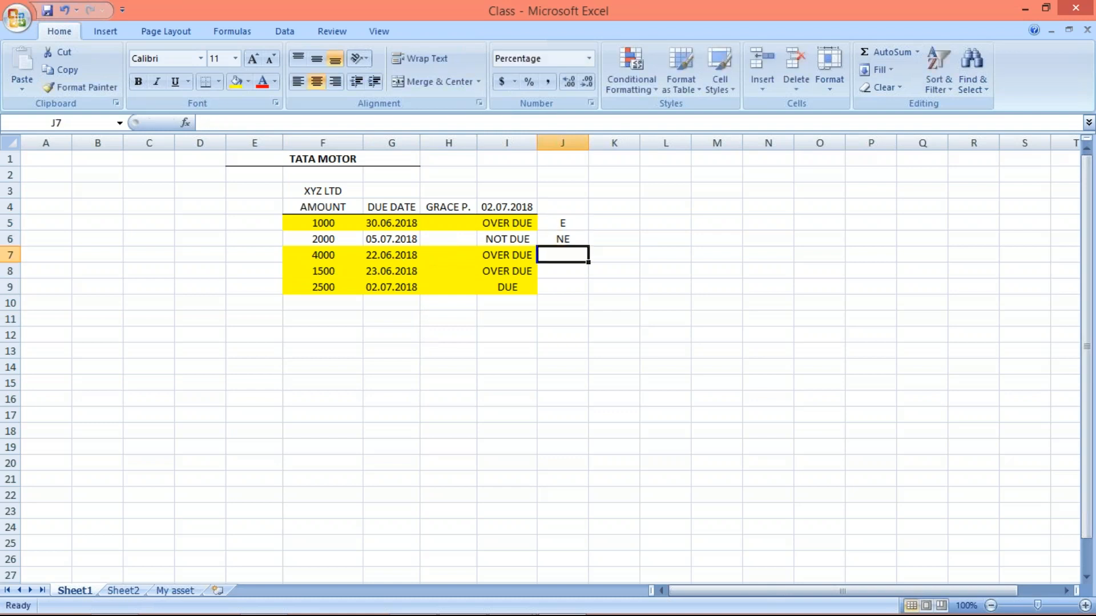
pyautogui.write('E')
pyautogui.press('Return')
pyautogui.write('E')
pyautogui.press('Return')
pyautogui.write('E')
pyautogui.press('Return')
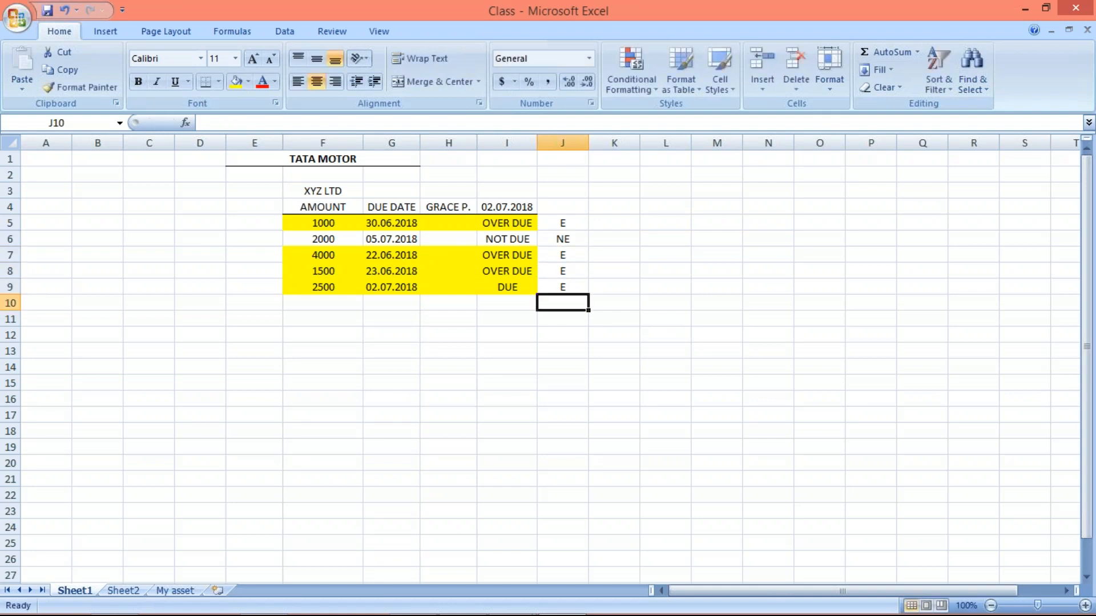
# - Enter the heading BGP in J4 and add a bottom border under it
pyautogui.click(567, 207)
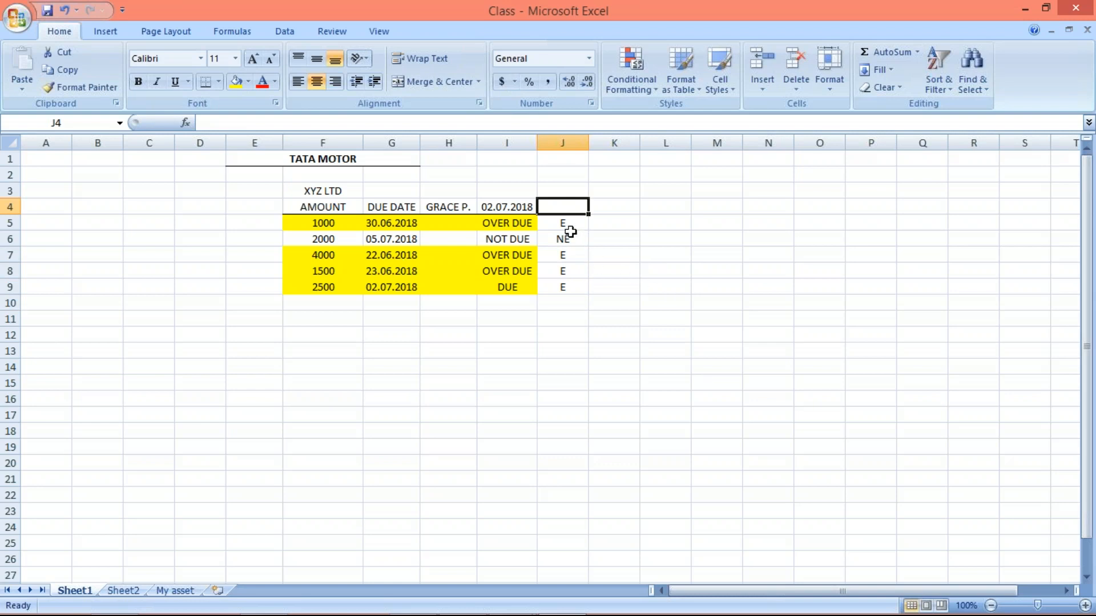
pyautogui.write('B')
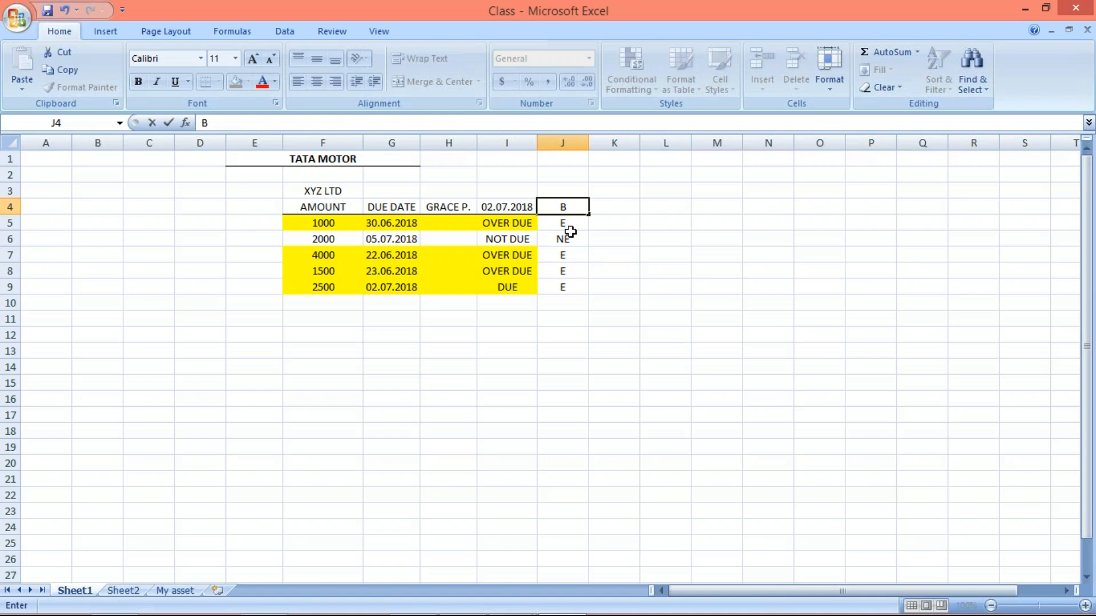
pyautogui.write('GP')
pyautogui.press('Return')
pyautogui.click(558, 203)
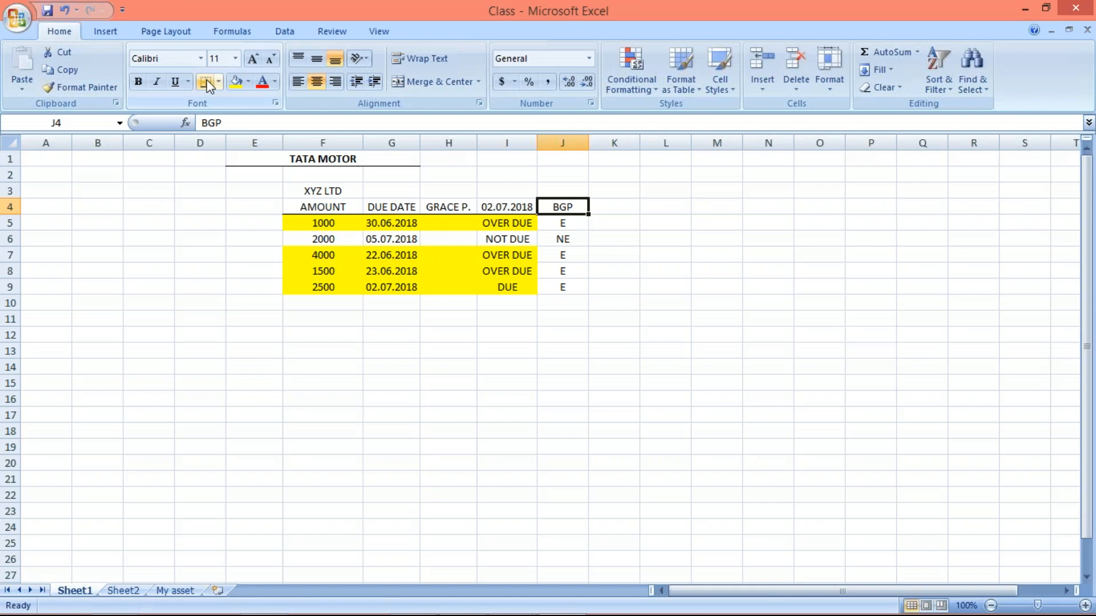
pyautogui.click(448, 207)
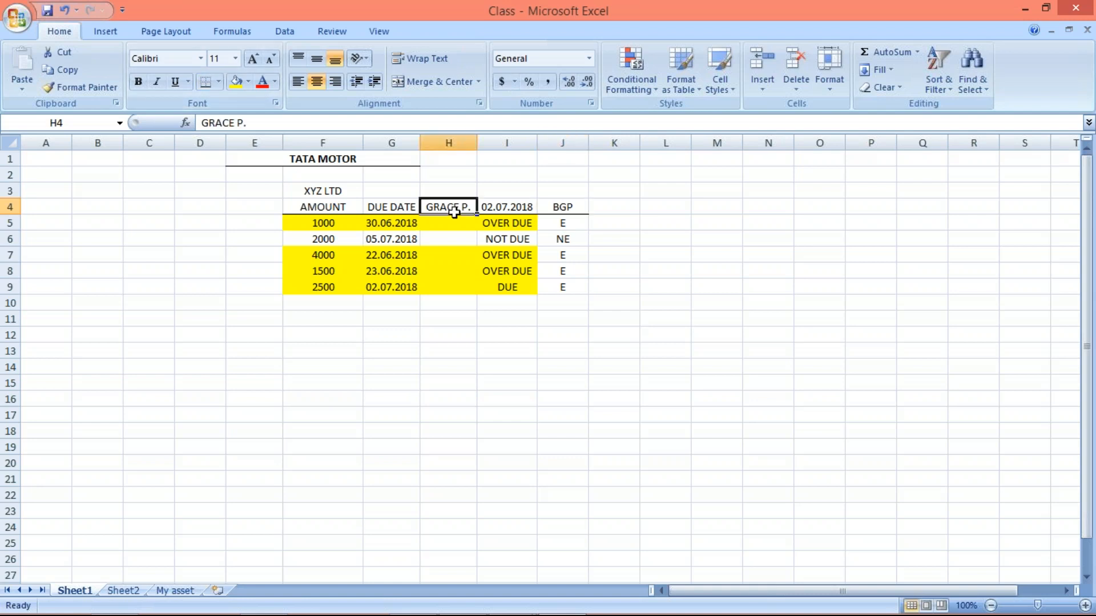
pyautogui.click(448, 227)
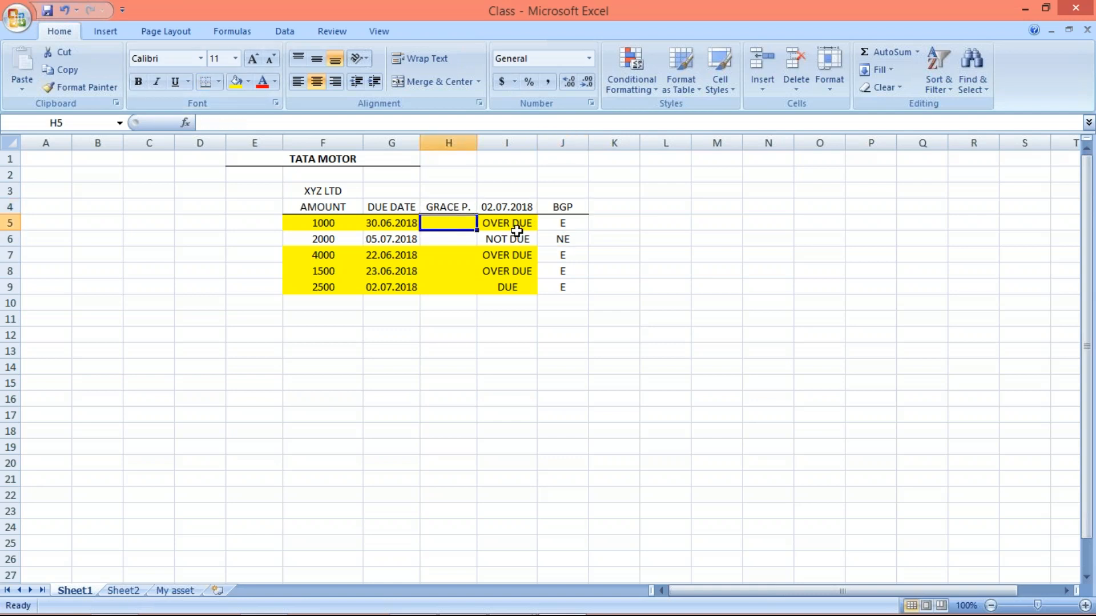
pyautogui.click(325, 224)
pyautogui.click(328, 255)
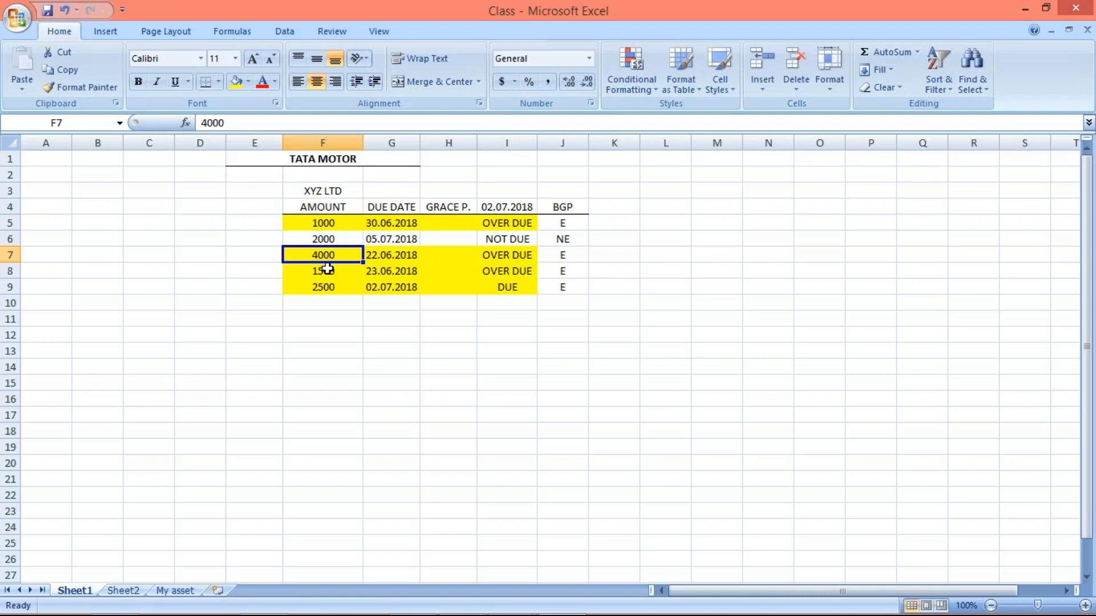
pyautogui.click(328, 273)
pyautogui.click(330, 289)
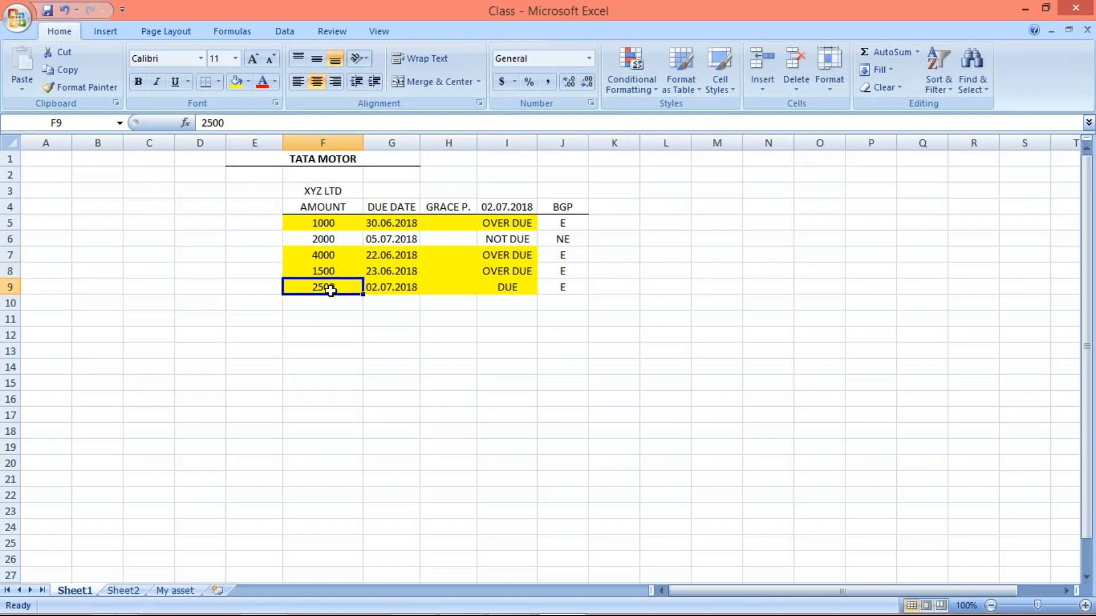
pyautogui.click(309, 219)
pyautogui.click(318, 256)
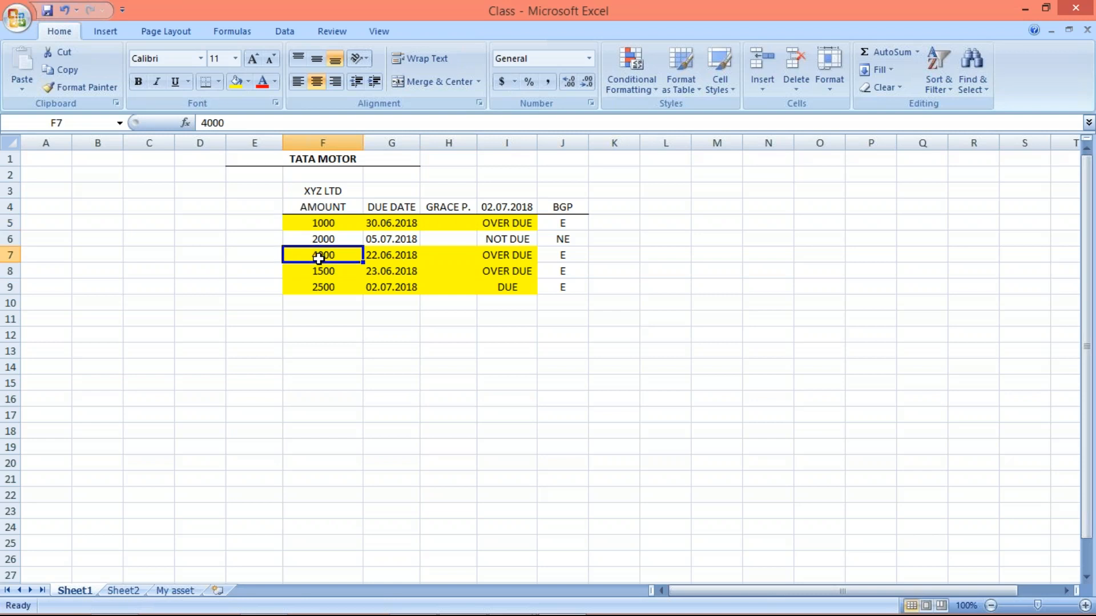
pyautogui.click(319, 273)
pyautogui.click(323, 293)
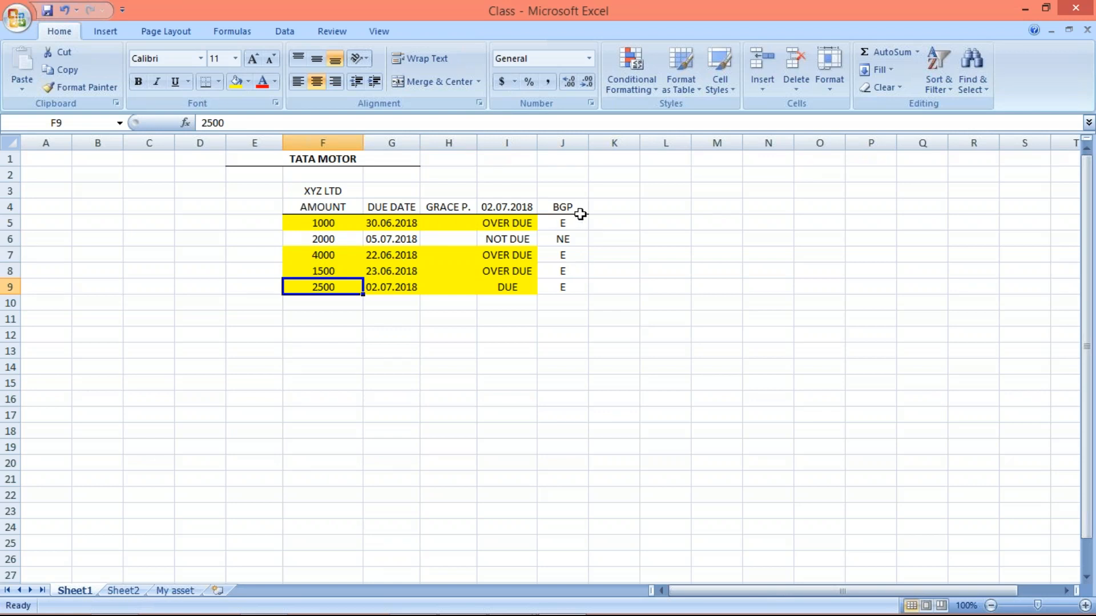
# - Compare the highlighted amounts with their BGP flags in J5 and J7:J9
pyautogui.click(565, 222)
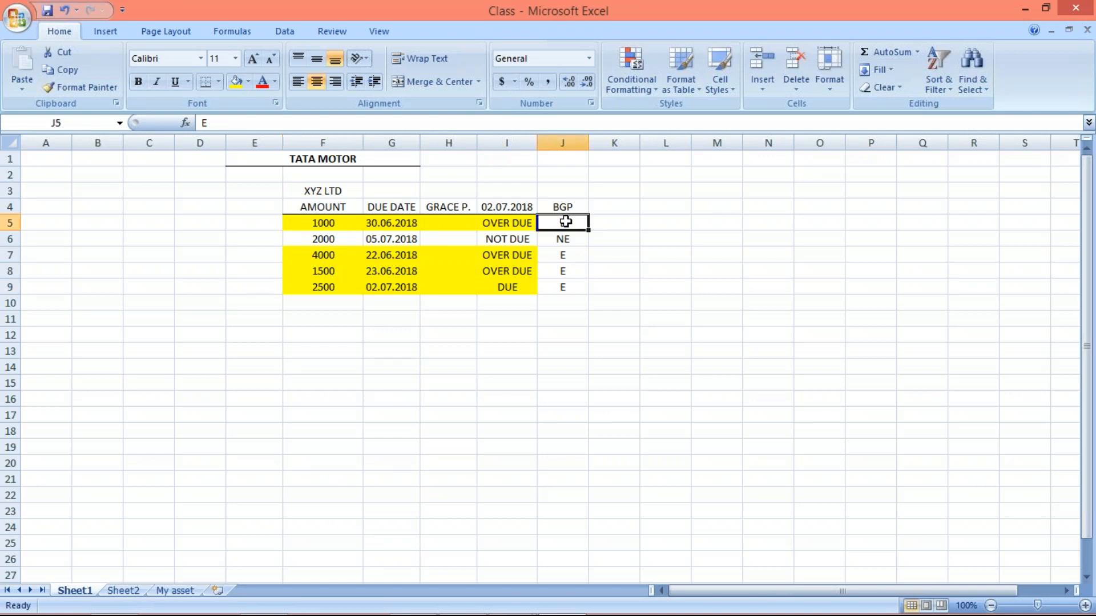
pyautogui.click(305, 223)
pyautogui.click(314, 251)
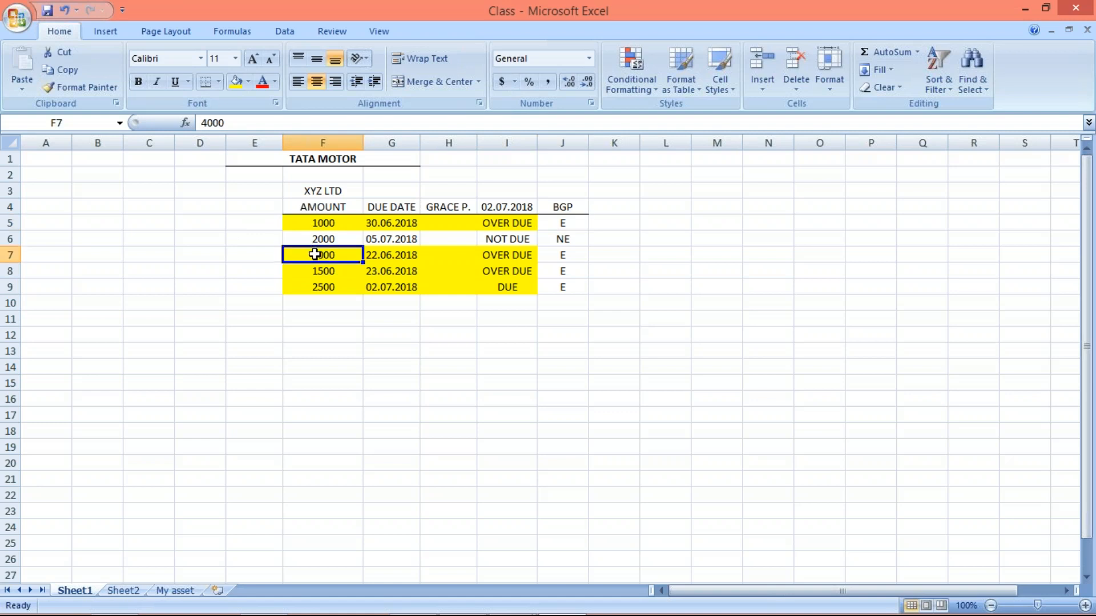
pyautogui.click(314, 272)
pyautogui.click(320, 292)
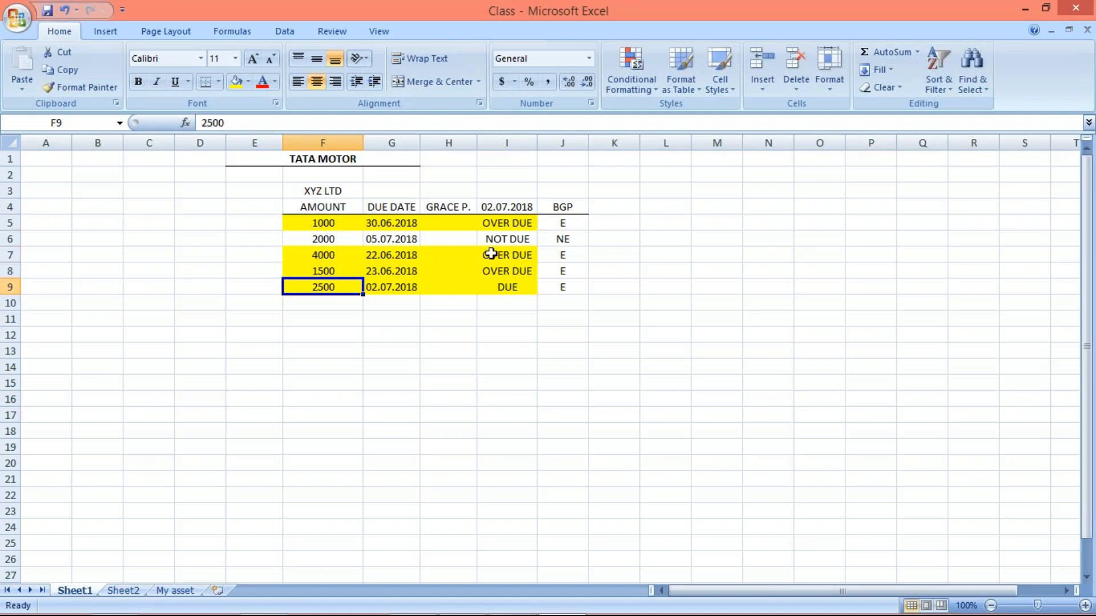
pyautogui.click(568, 222)
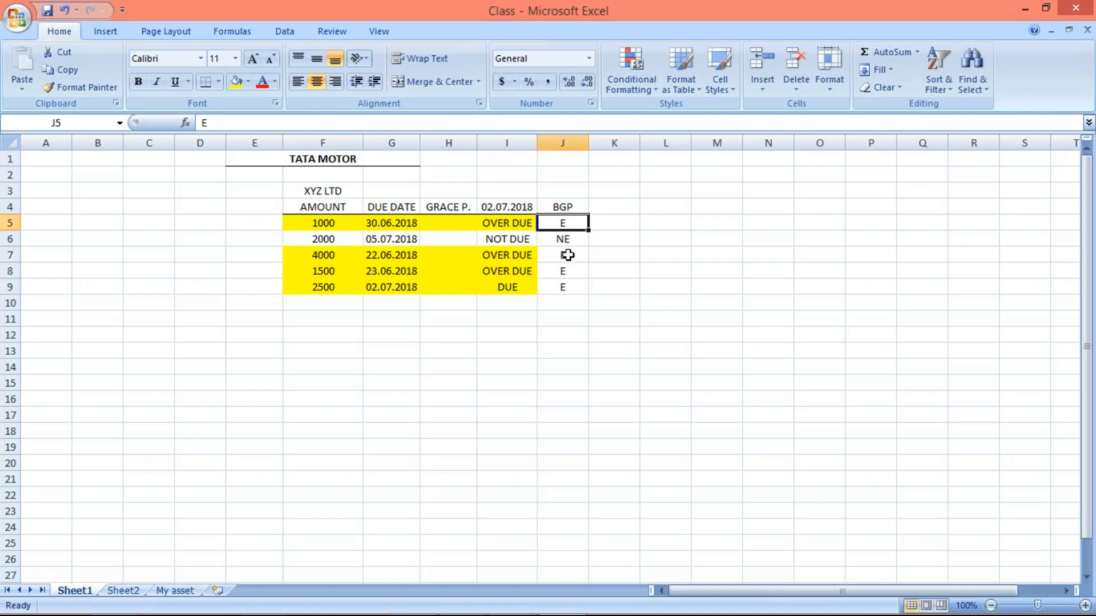
pyautogui.click(563, 254)
pyautogui.click(565, 272)
pyautogui.click(566, 287)
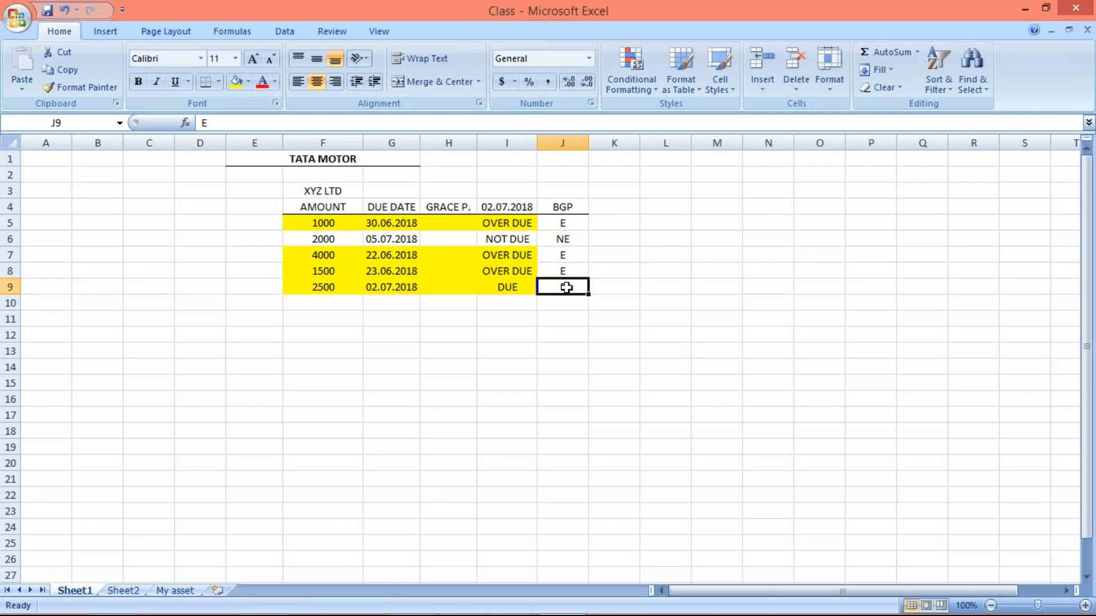
# - Enter a grace period of 5 for each item in H5:H9
pyautogui.click(435, 223)
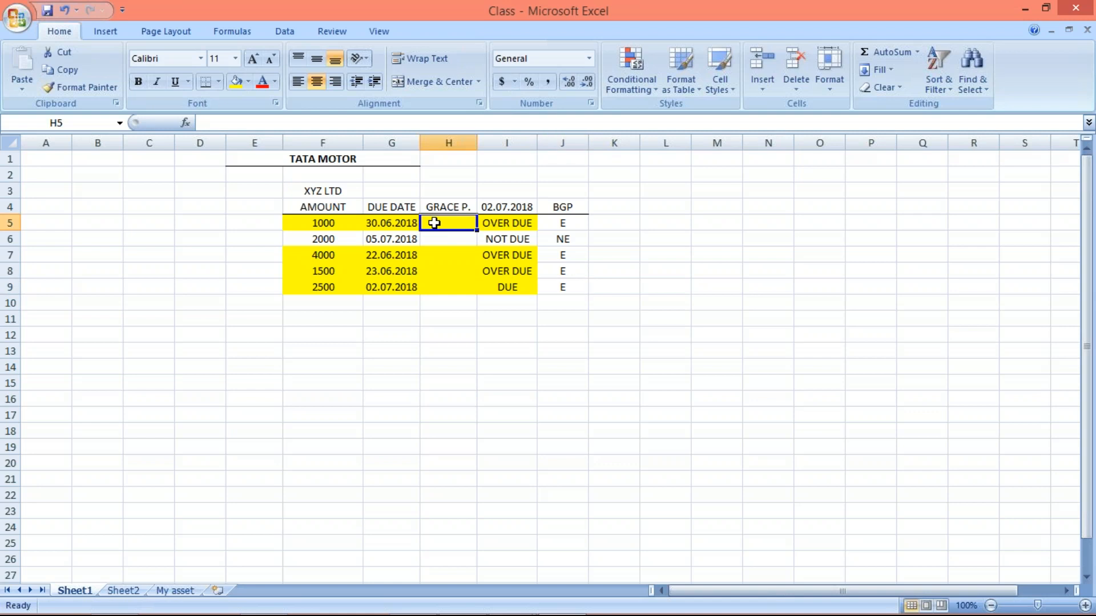
pyautogui.write('5')
pyautogui.press('Return')
pyautogui.write('5')
pyautogui.press('Return')
pyautogui.write('5')
pyautogui.press('Return')
pyautogui.write('5')
pyautogui.press('Return')
pyautogui.write('5')
pyautogui.press('Return')
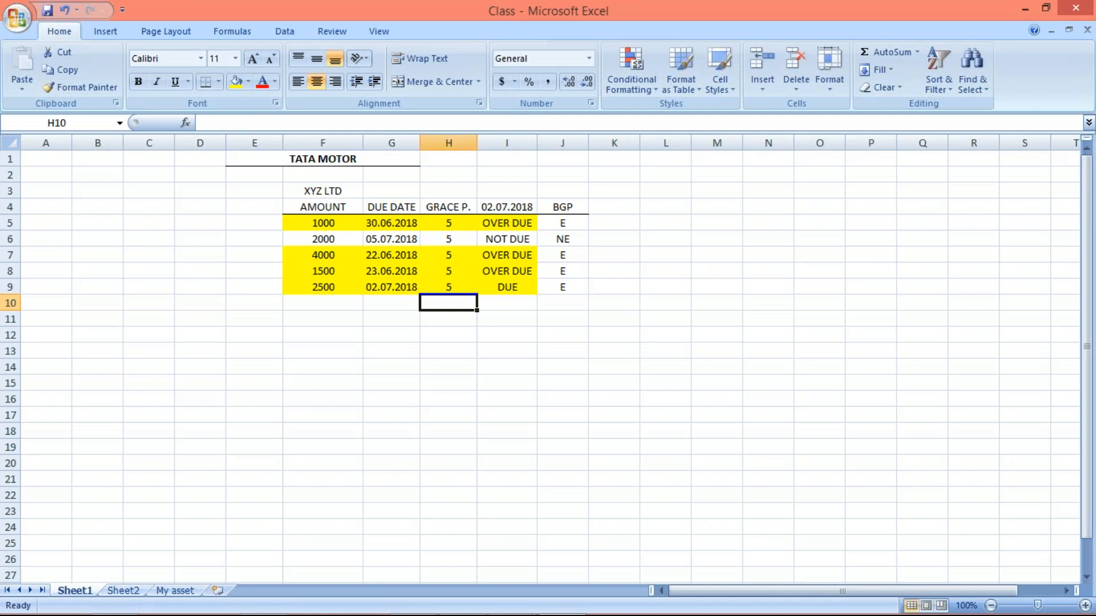
# - Check the grace periods of the highlighted items in H5 and H7:H9
pyautogui.press('Up')
pyautogui.press('Up')
pyautogui.press('Up')
pyautogui.press('Up')
pyautogui.press('Up')
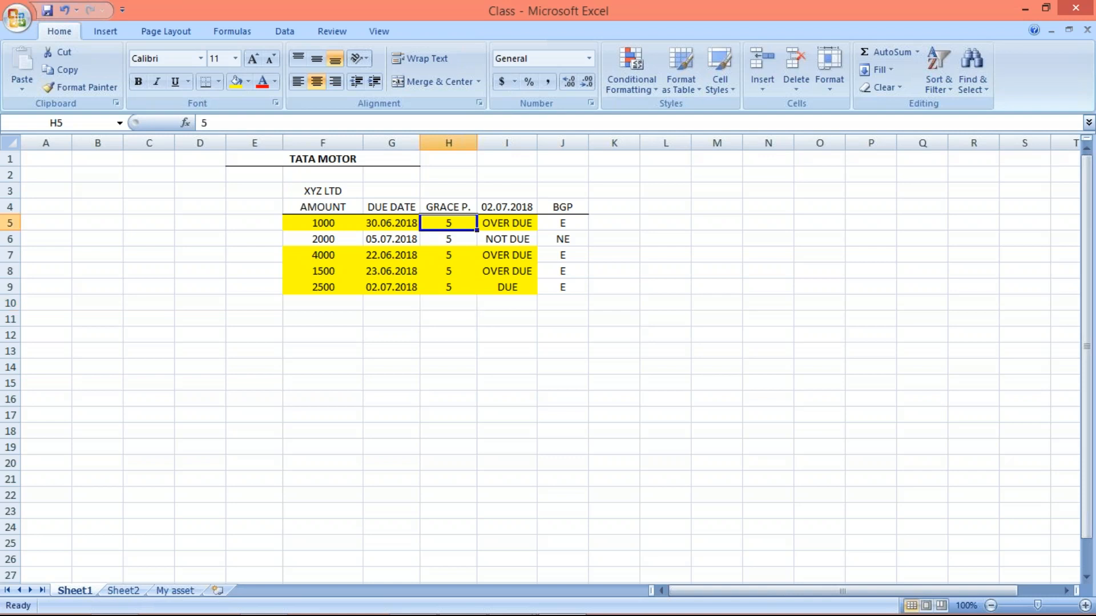
pyautogui.click(445, 255)
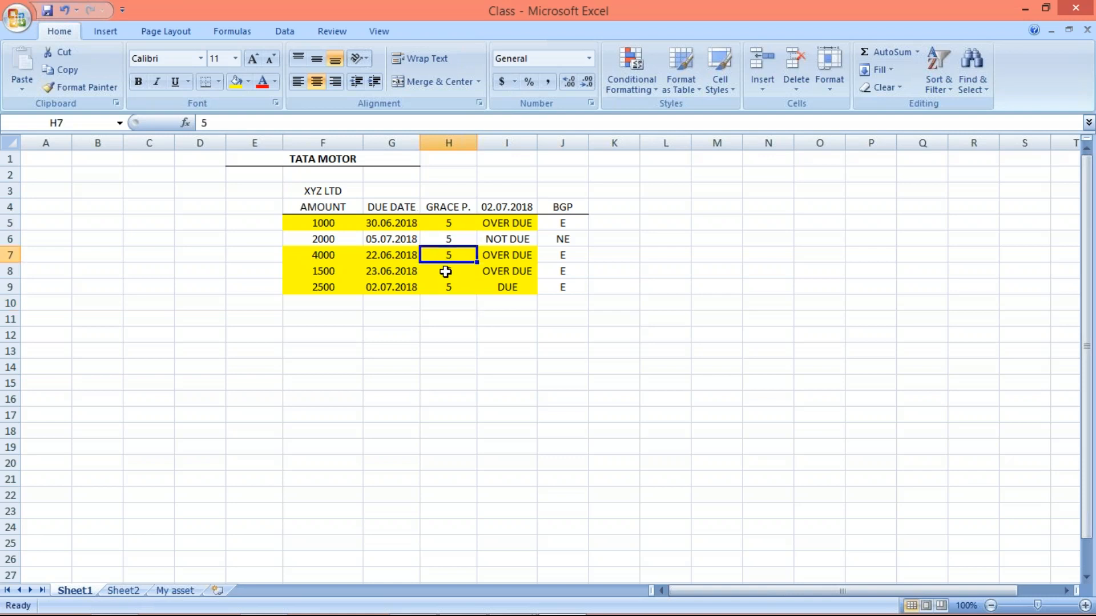
pyautogui.click(445, 271)
pyautogui.click(449, 287)
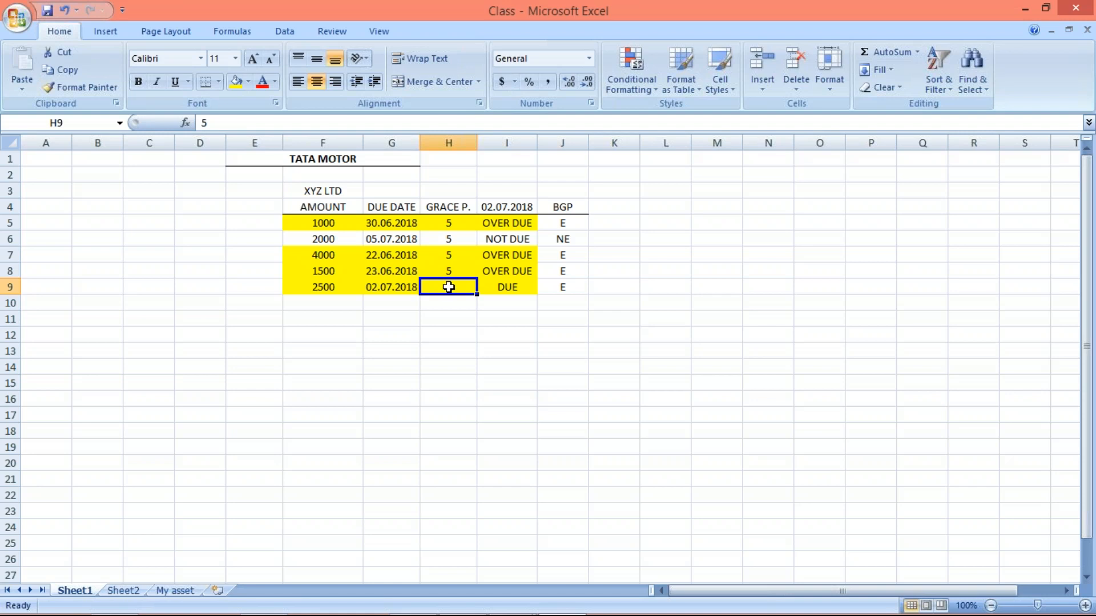
pyautogui.click(441, 223)
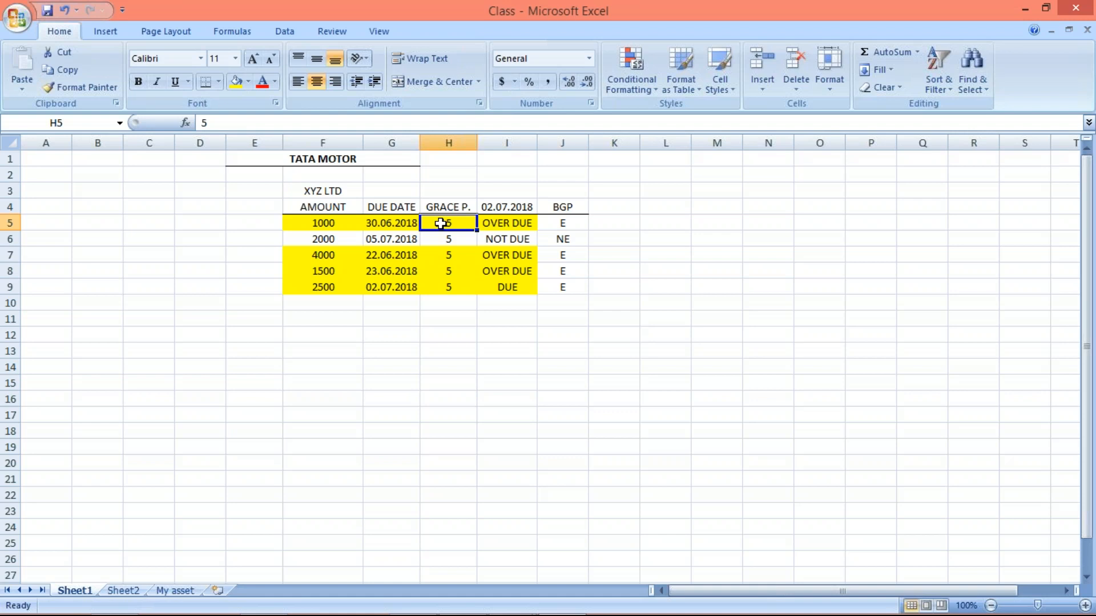
pyautogui.click(447, 291)
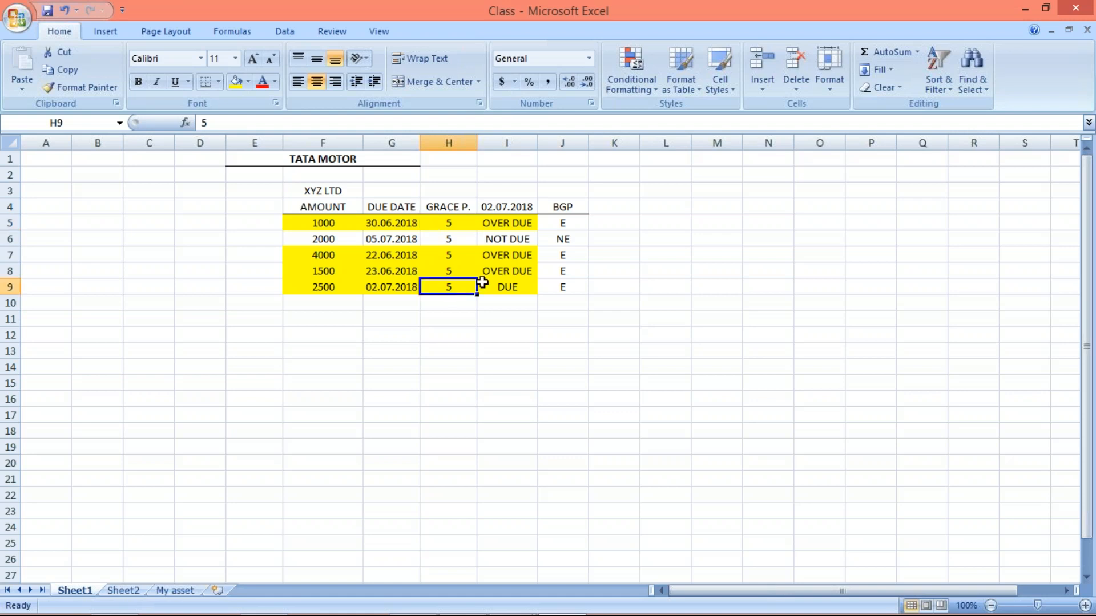
# - Examine the 2500 item's due date, grace period and status, and the 2000 item's status in I6
pyautogui.click(508, 289)
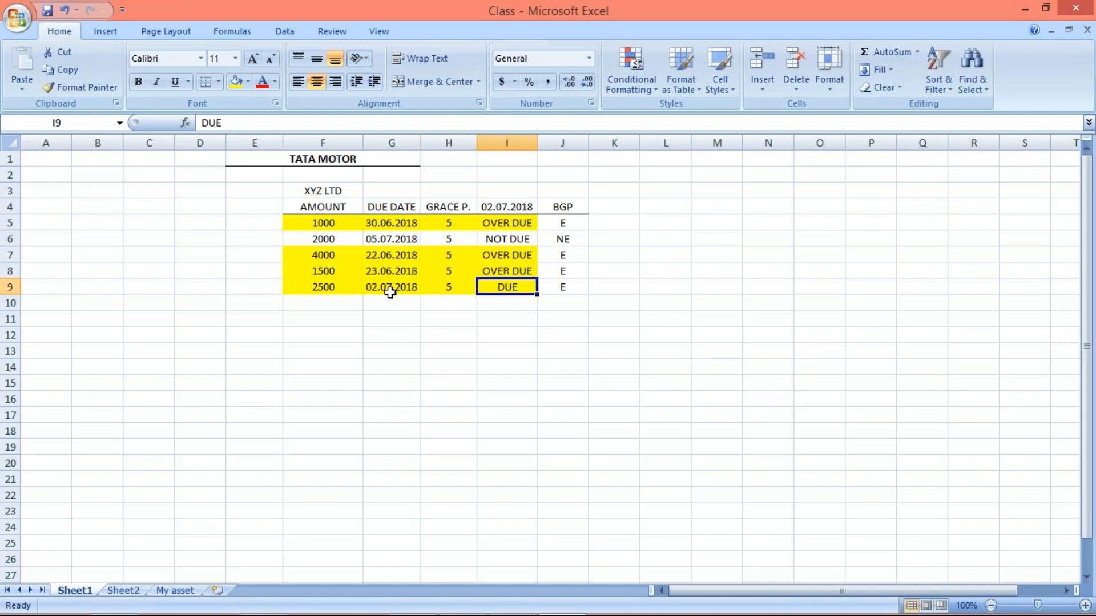
pyautogui.click(394, 291)
pyautogui.click(520, 297)
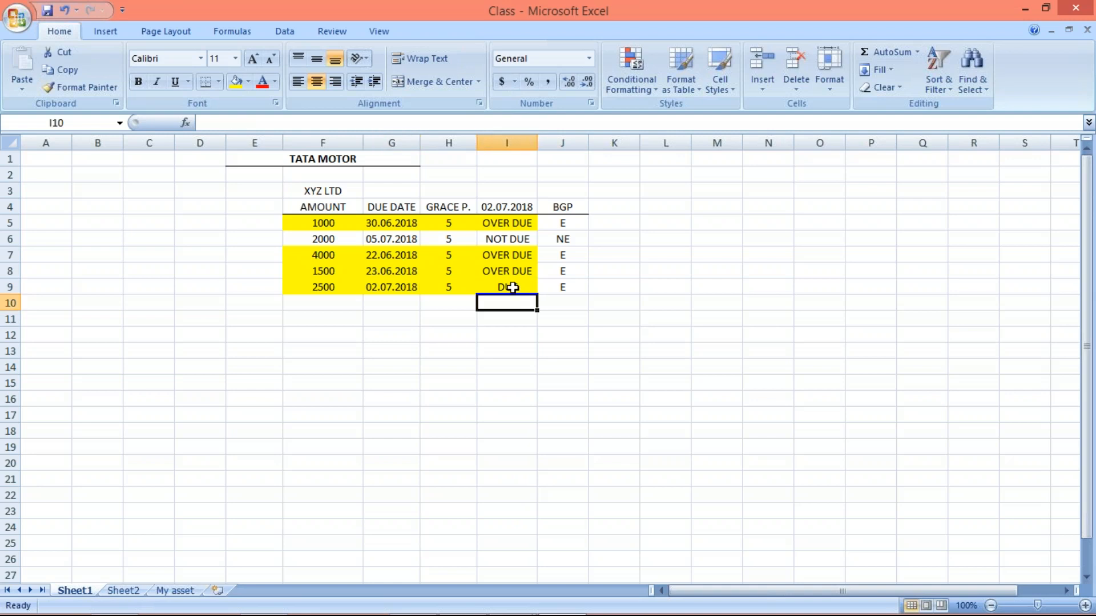
pyautogui.click(512, 287)
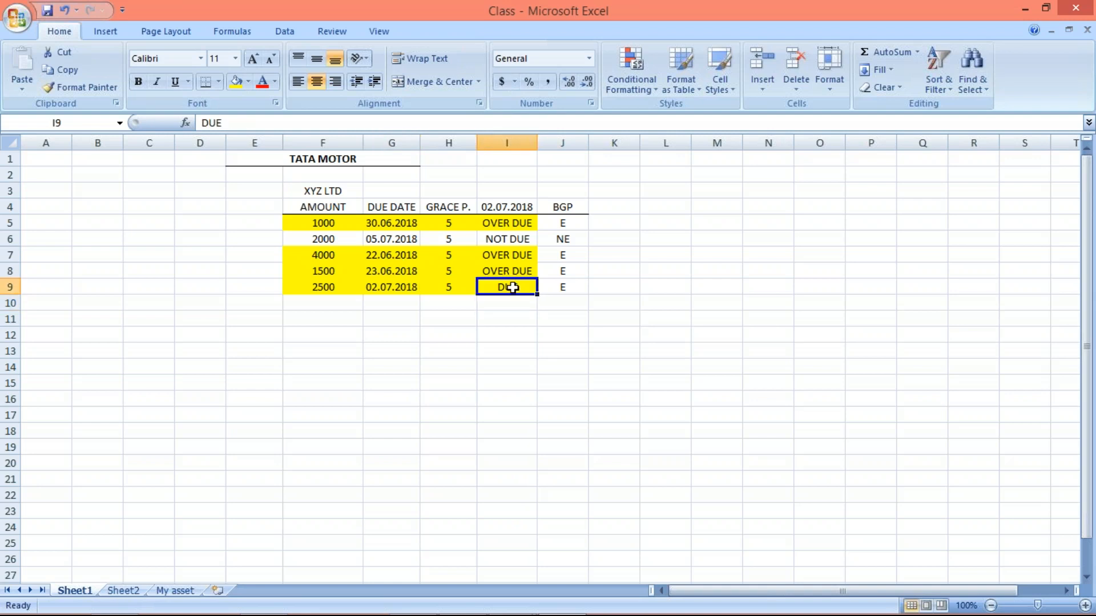
pyautogui.click(396, 286)
pyautogui.click(460, 292)
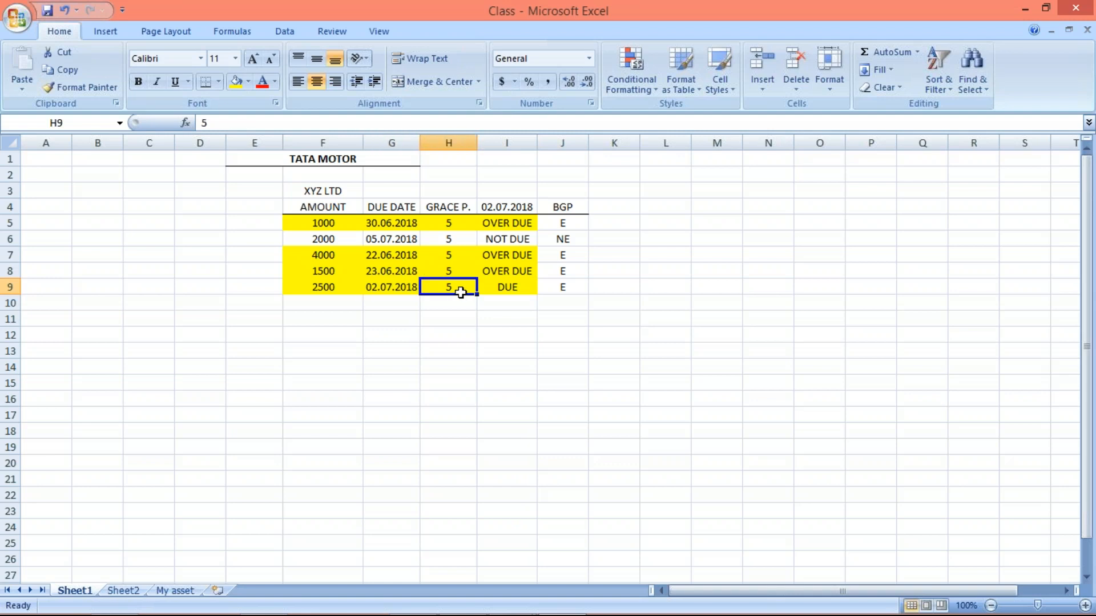
pyautogui.click(509, 291)
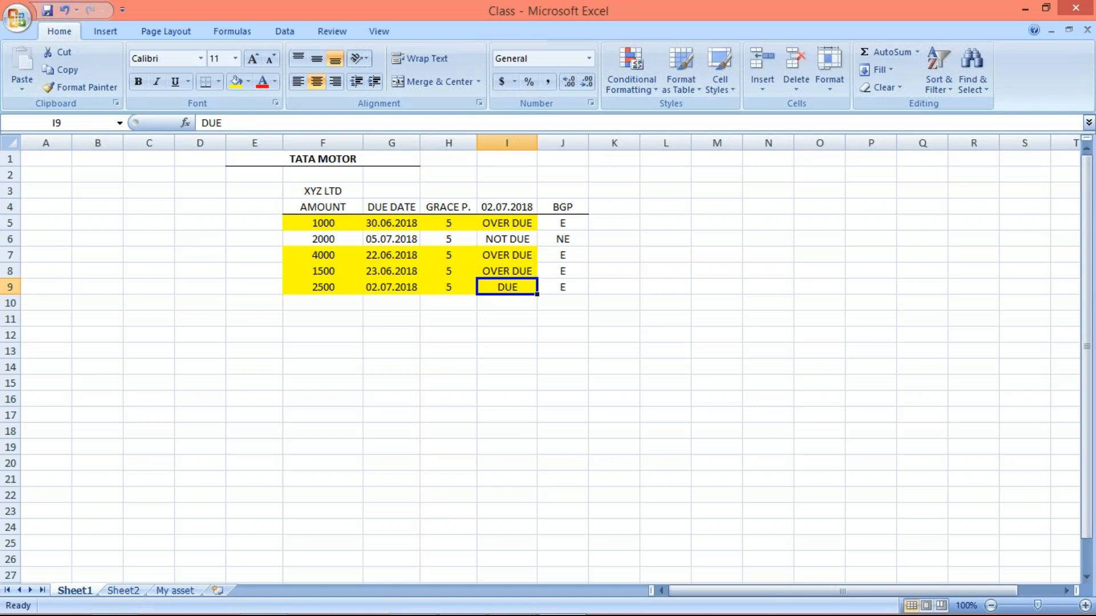
pyautogui.click(495, 243)
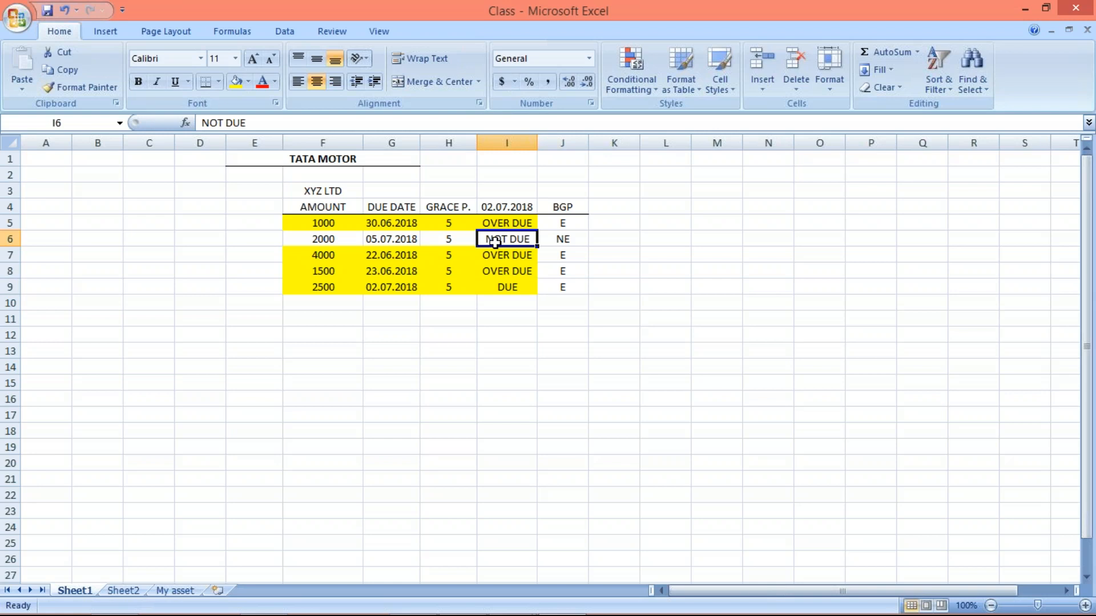
# - Remove the yellow fill from the 2500 item's row in F9:I9
pyautogui.click(337, 288)
pyautogui.moveTo(430, 294); pyautogui.dragTo(501, 293)
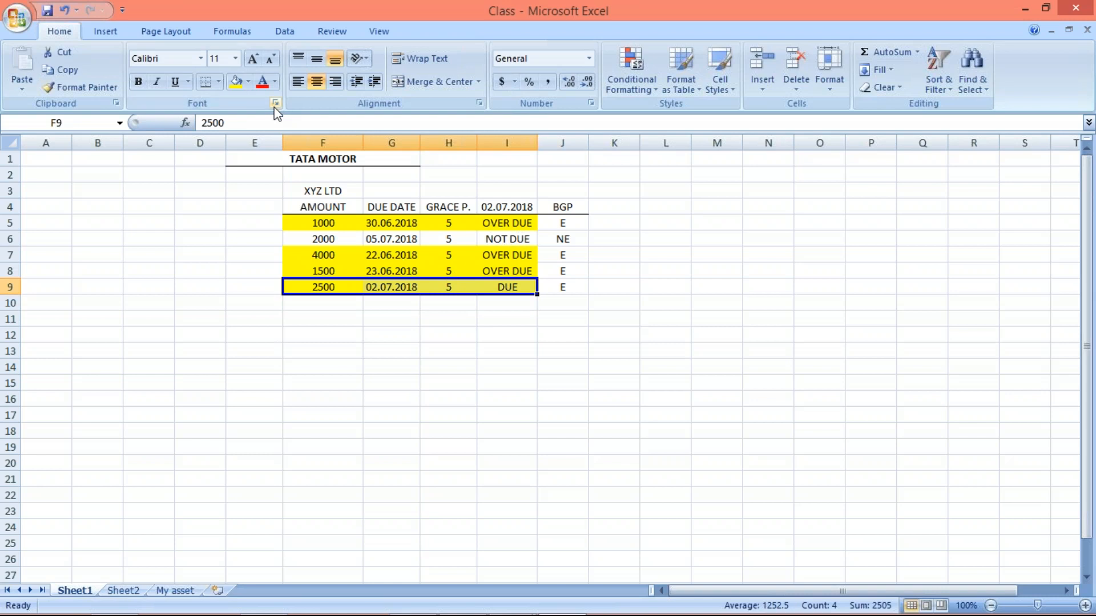
pyautogui.click(248, 80)
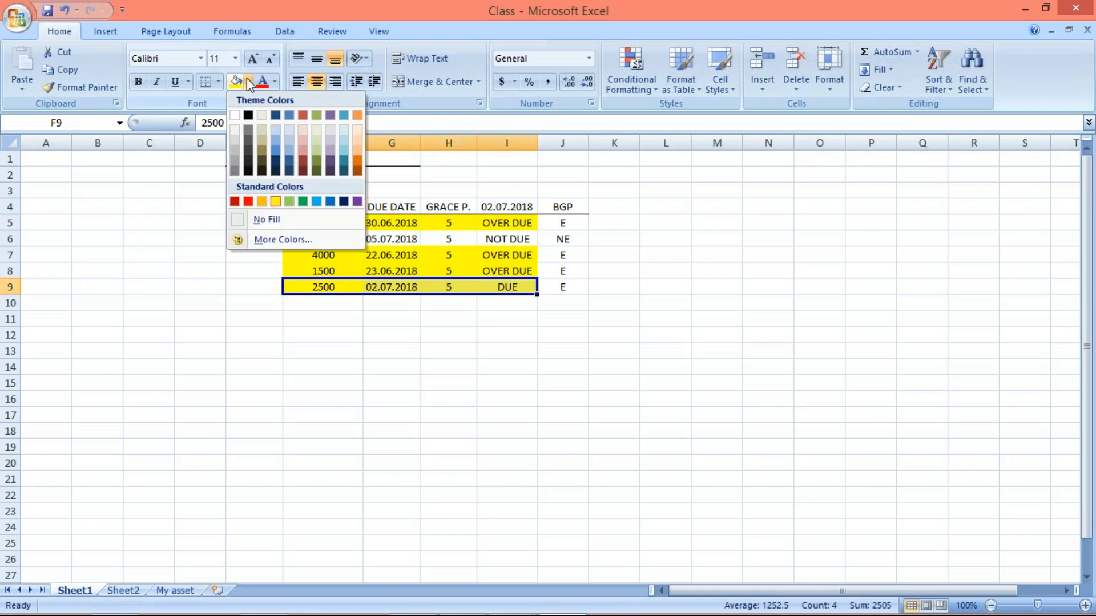
pyautogui.click(264, 219)
pyautogui.click(393, 378)
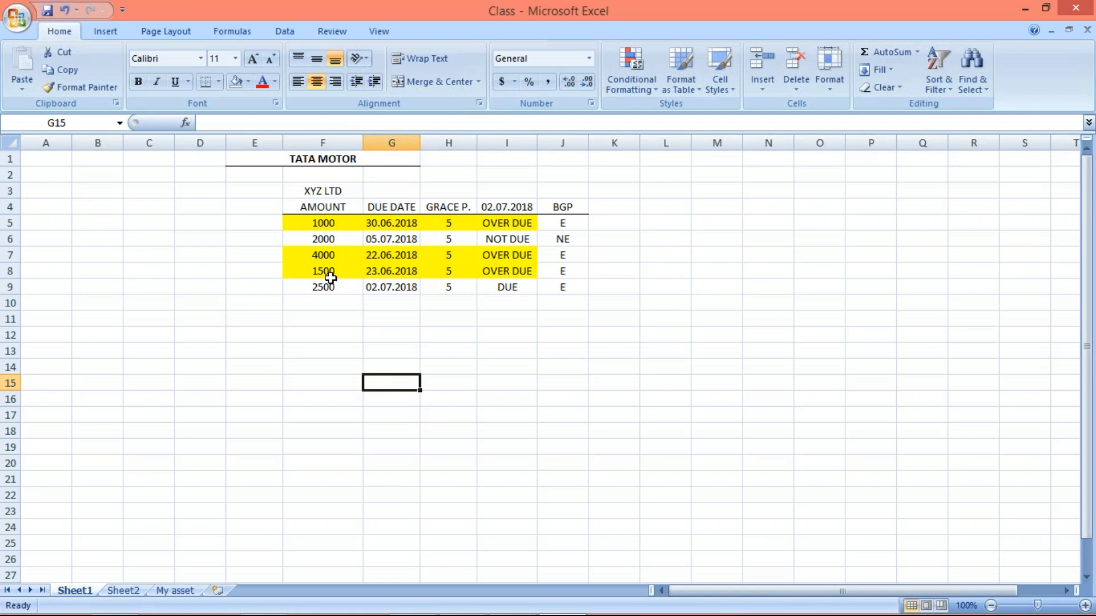
# - Review the 1000 item's due date and grace period and set its BGP flag in J5 to NE
pyautogui.click(320, 224)
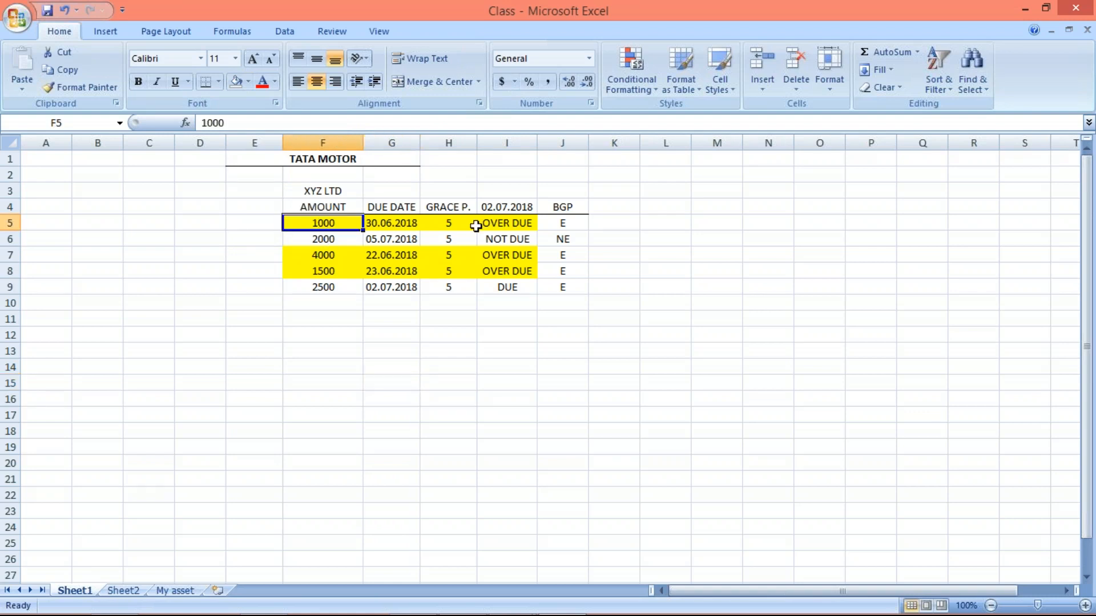
pyautogui.click(403, 222)
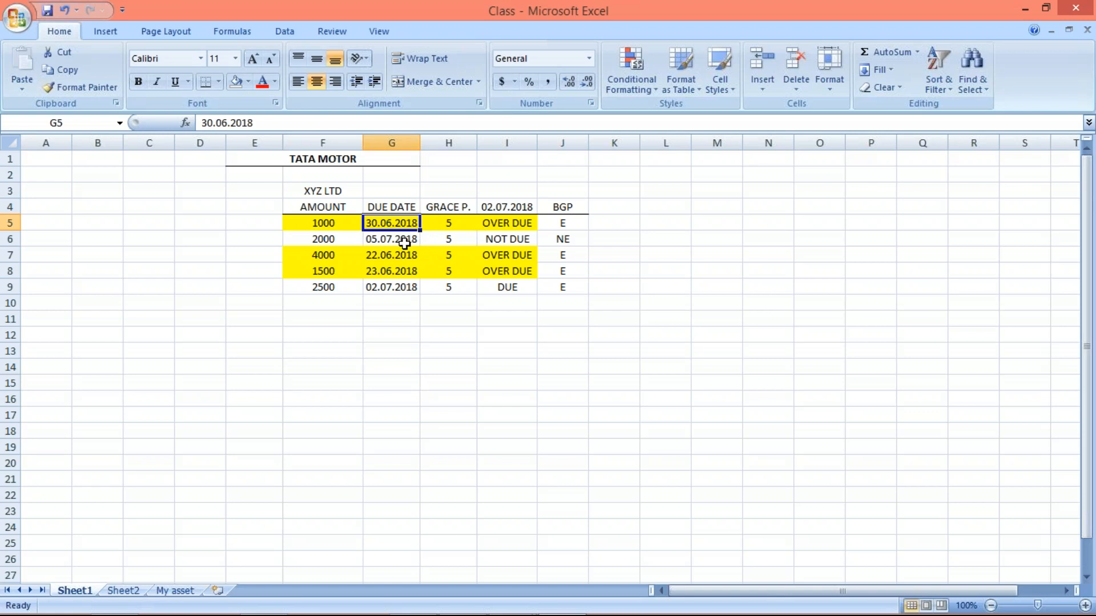
pyautogui.click(444, 222)
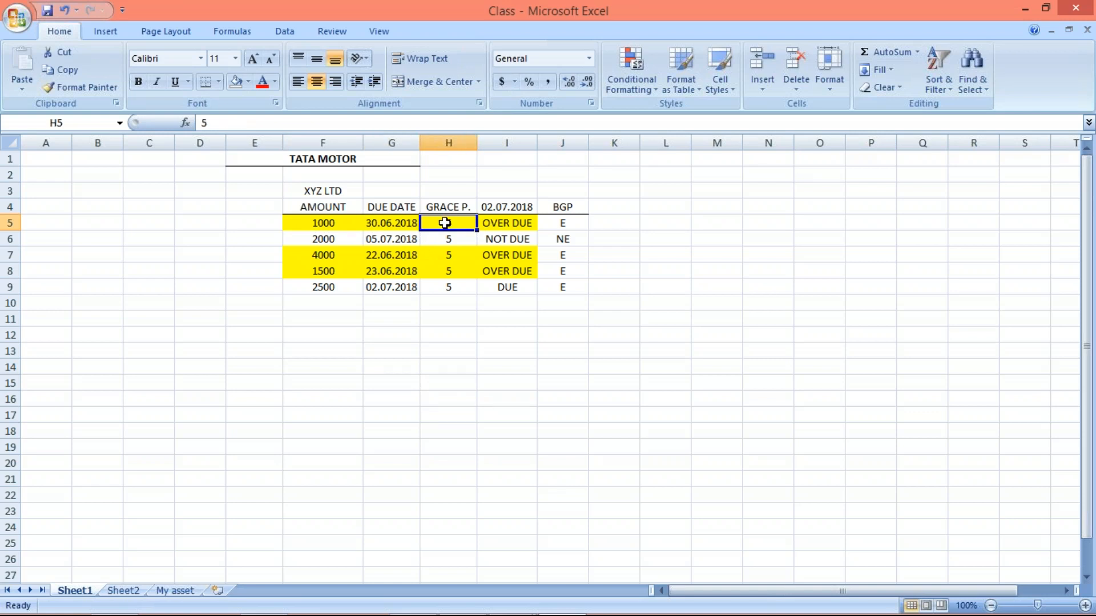
pyautogui.click(563, 221)
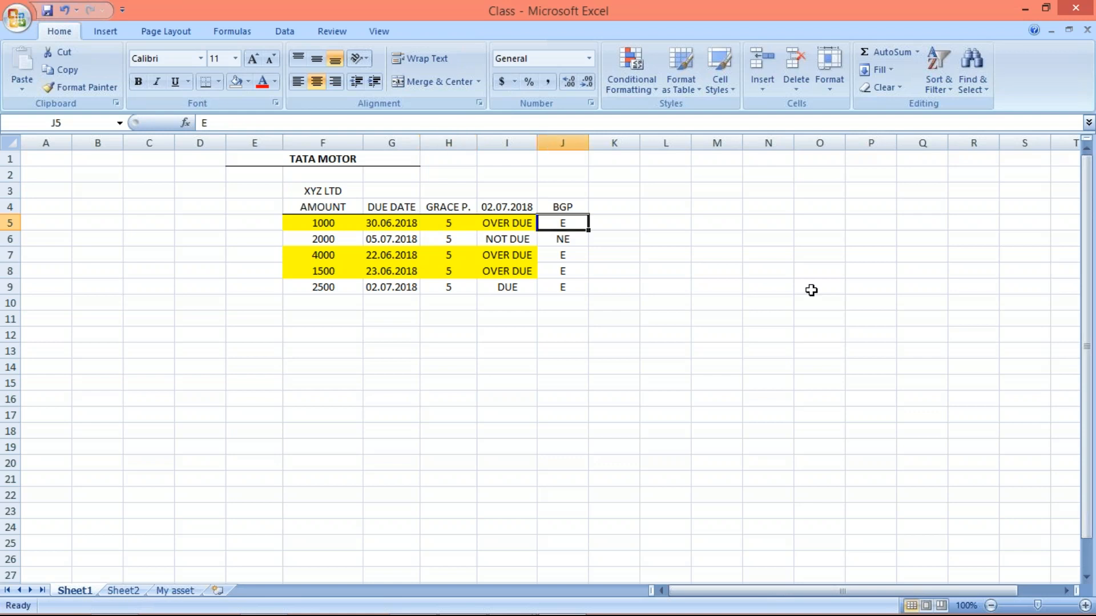
pyautogui.write('NE')
pyautogui.press('Return')
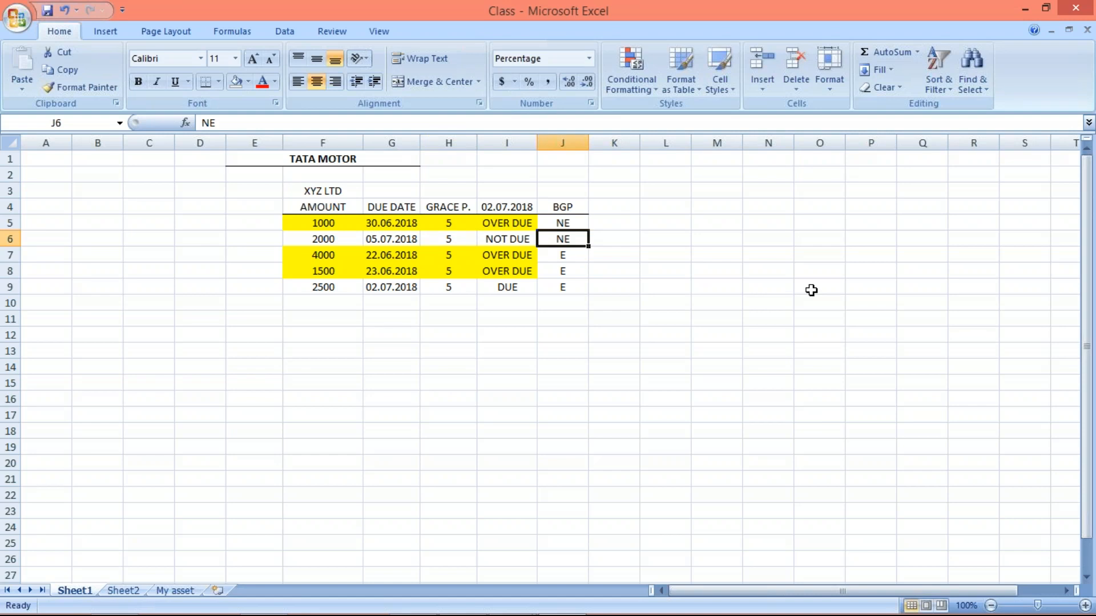
# - Compare the due dates in G6:G8 and check the grace periods and BGP flags of the 4000 and 1500 items
pyautogui.click(394, 258)
pyautogui.click(393, 239)
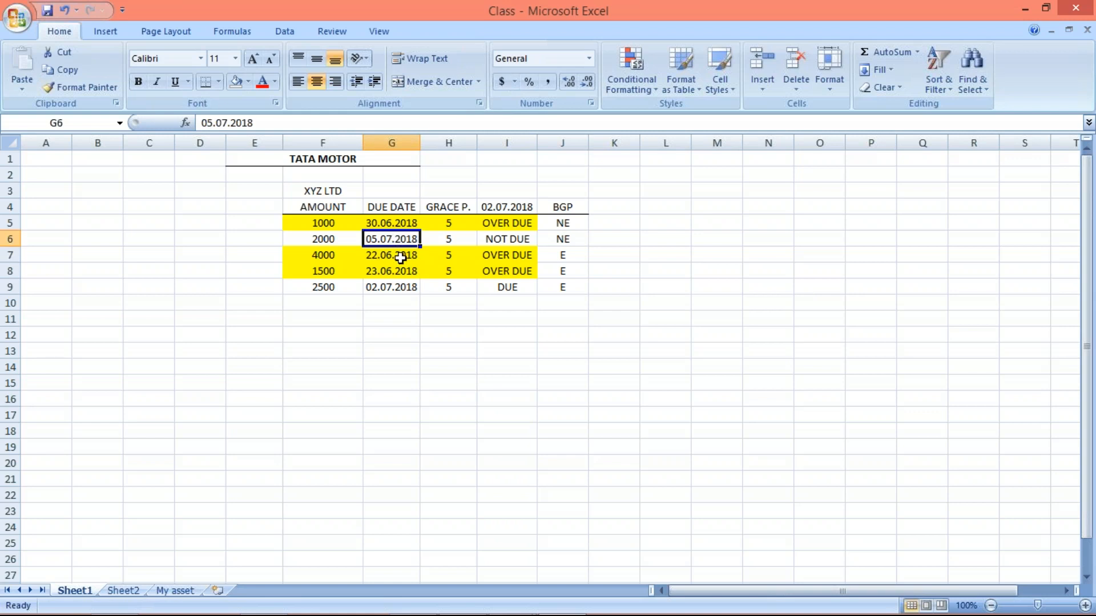
pyautogui.click(398, 256)
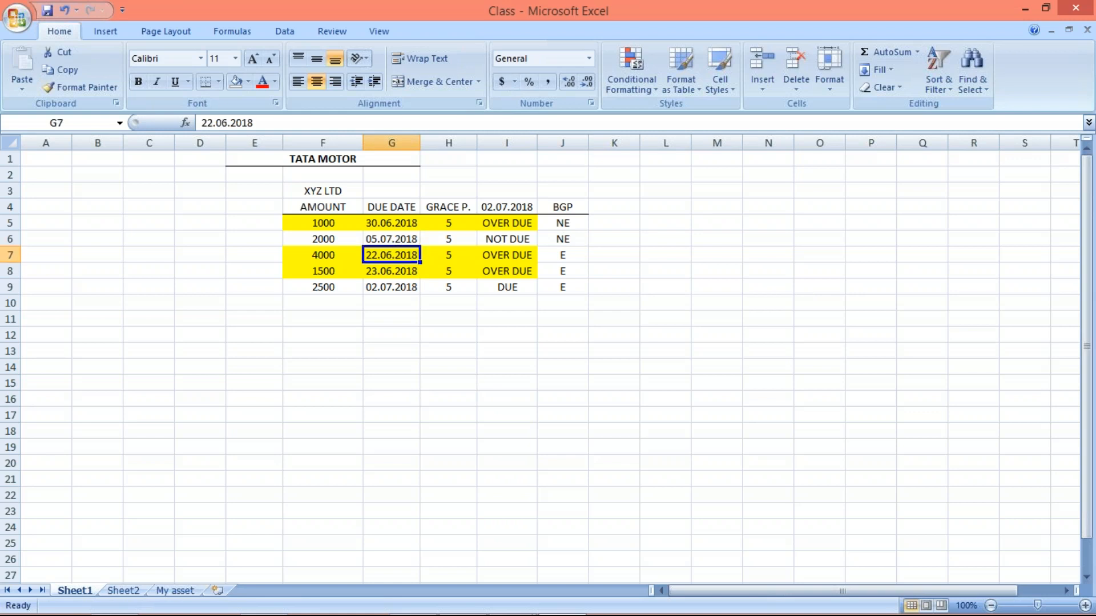
pyautogui.click(401, 276)
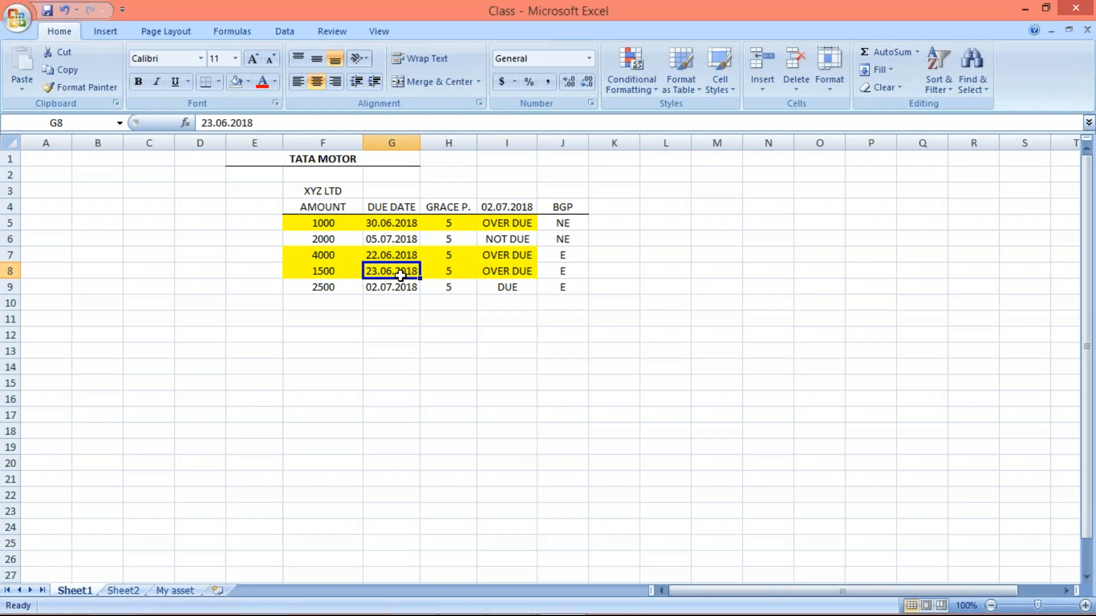
pyautogui.click(448, 255)
pyautogui.click(449, 270)
pyautogui.click(446, 255)
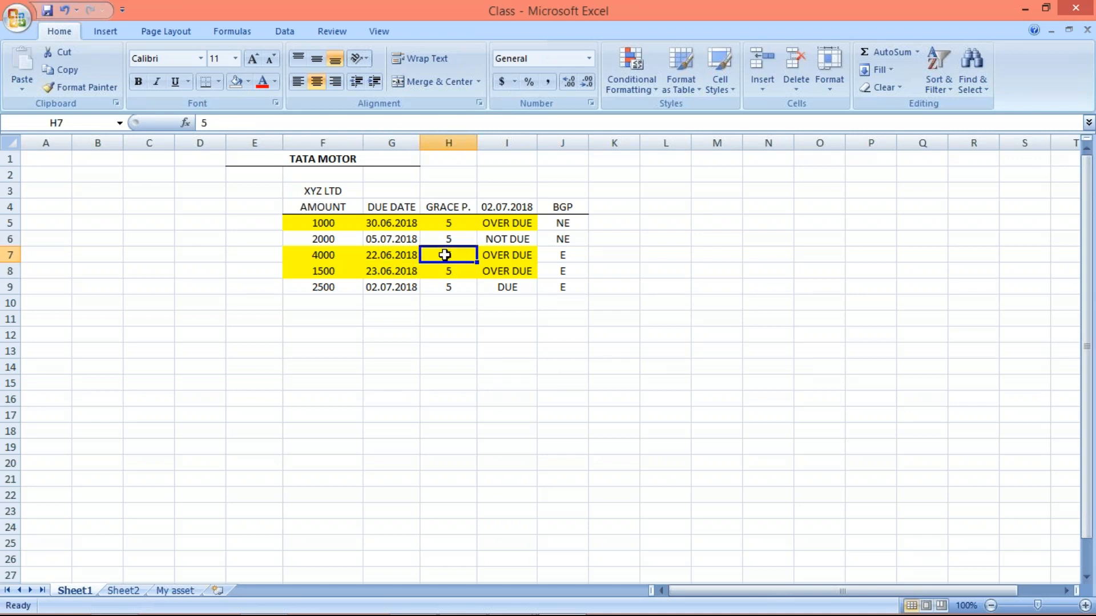
pyautogui.click(393, 255)
pyautogui.click(391, 277)
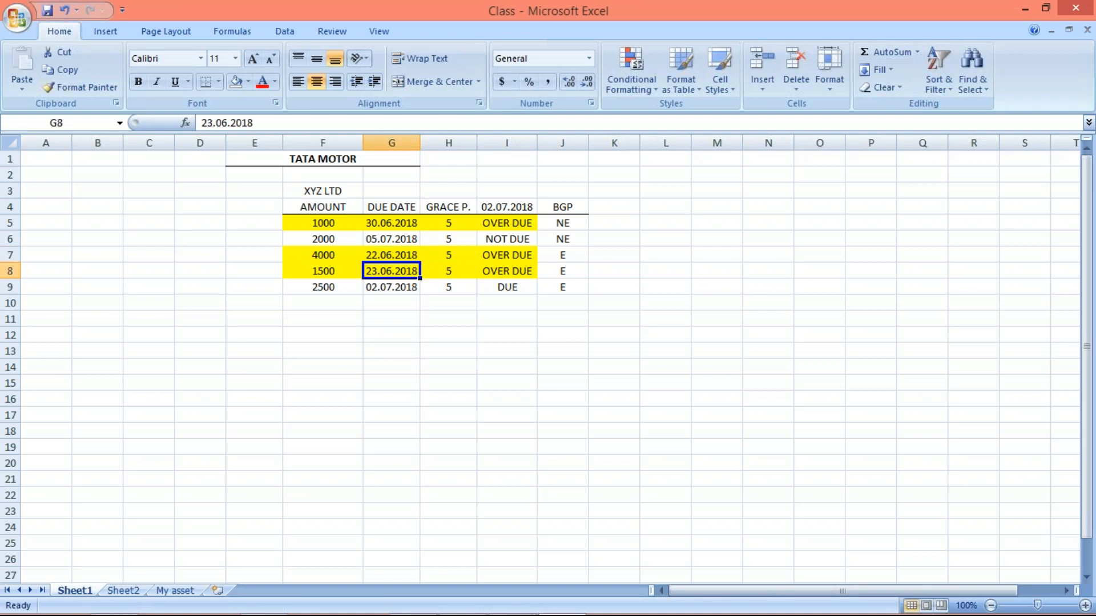
pyautogui.moveTo(556, 253); pyautogui.dragTo(557, 269)
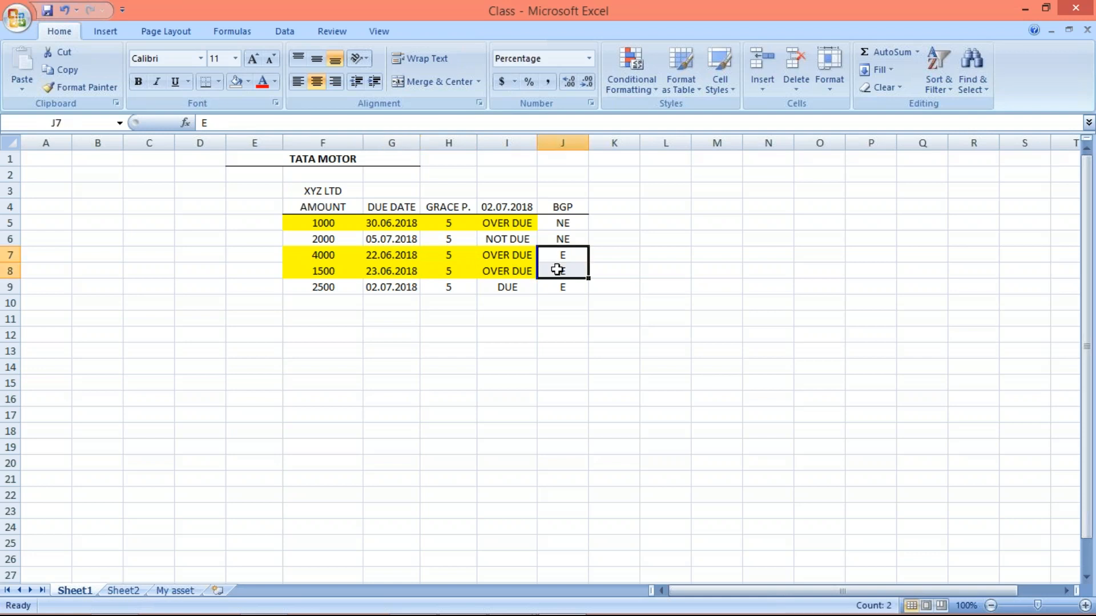
# - Check the 2500 item's grace period and set its BGP flag in J9 to NE
pyautogui.click(578, 288)
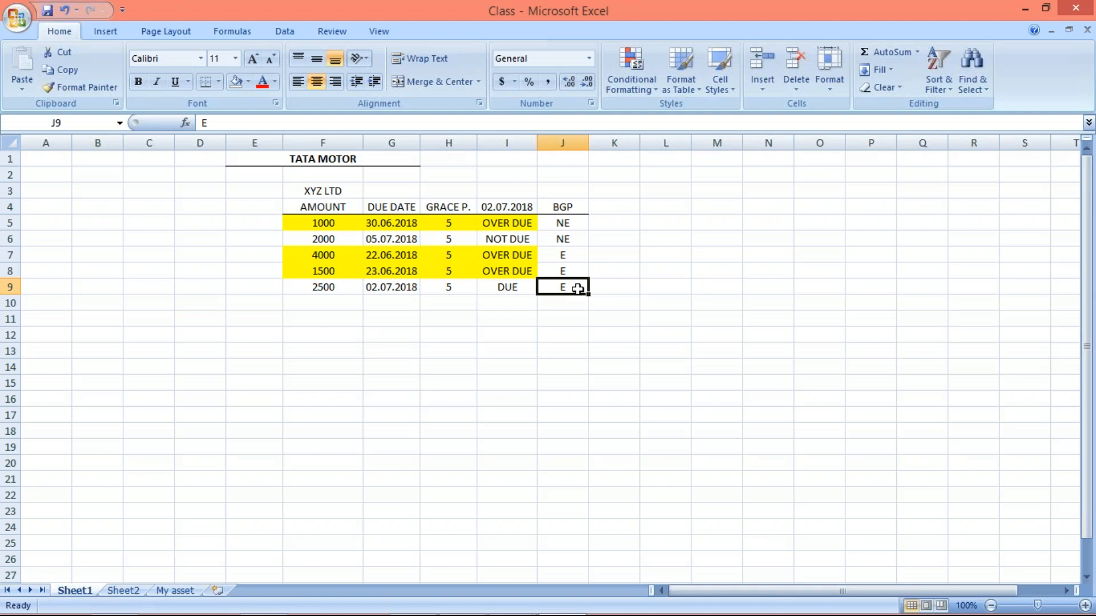
pyautogui.click(449, 288)
pyautogui.click(557, 289)
pyautogui.write('NE')
pyautogui.press('Return')
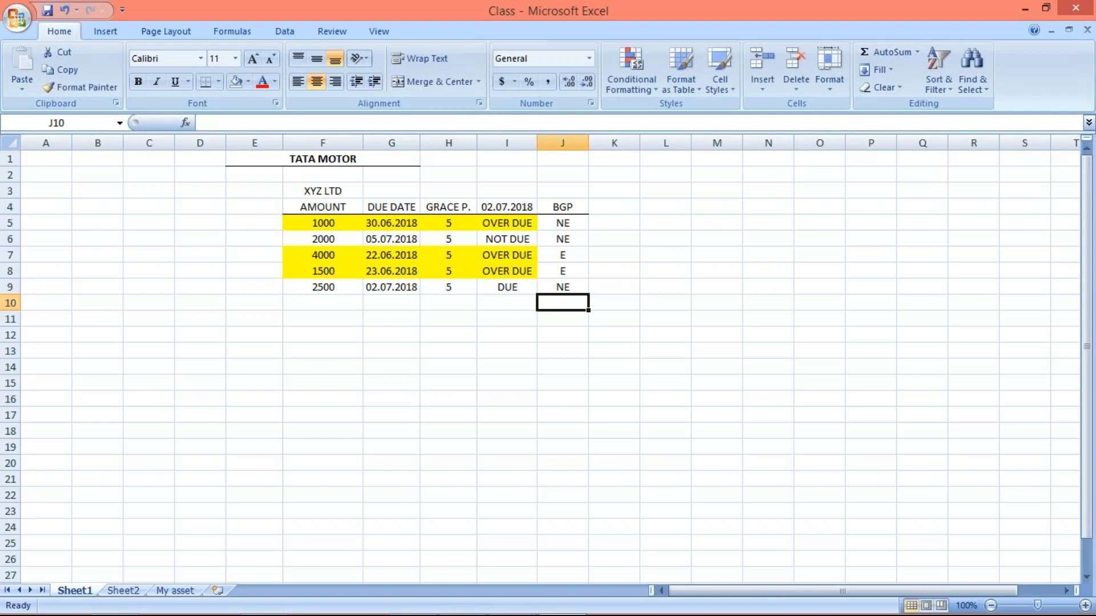
# - Switch to the SAP dunning procedure overview and examine the minimum days in arrears and line item grace periods fields
pyautogui.moveTo(546, 609)
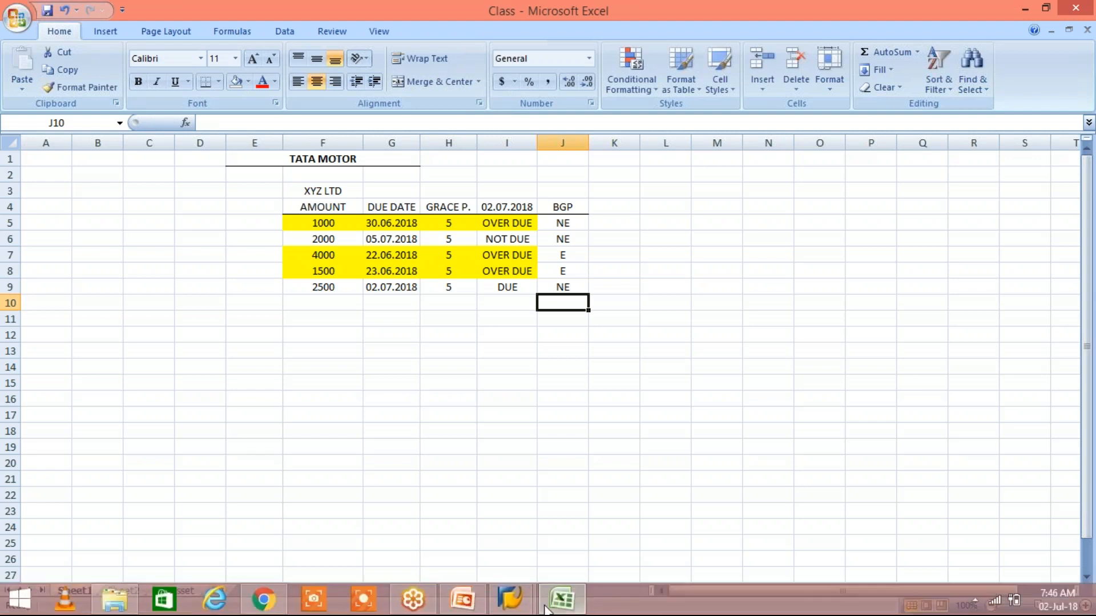
pyautogui.click(514, 596)
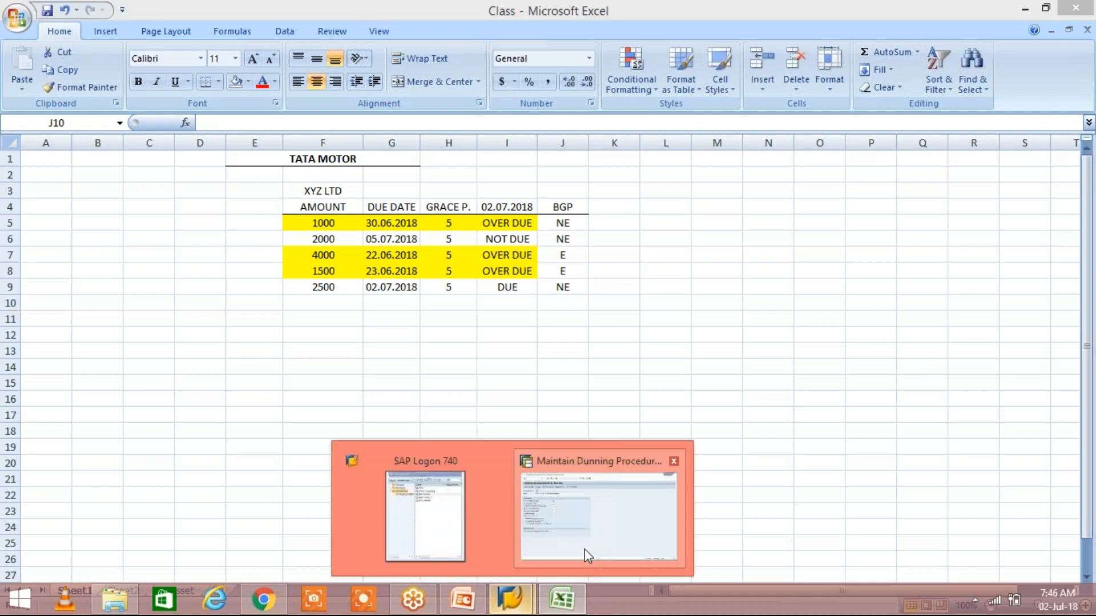
pyautogui.click(587, 555)
pyautogui.click(232, 253)
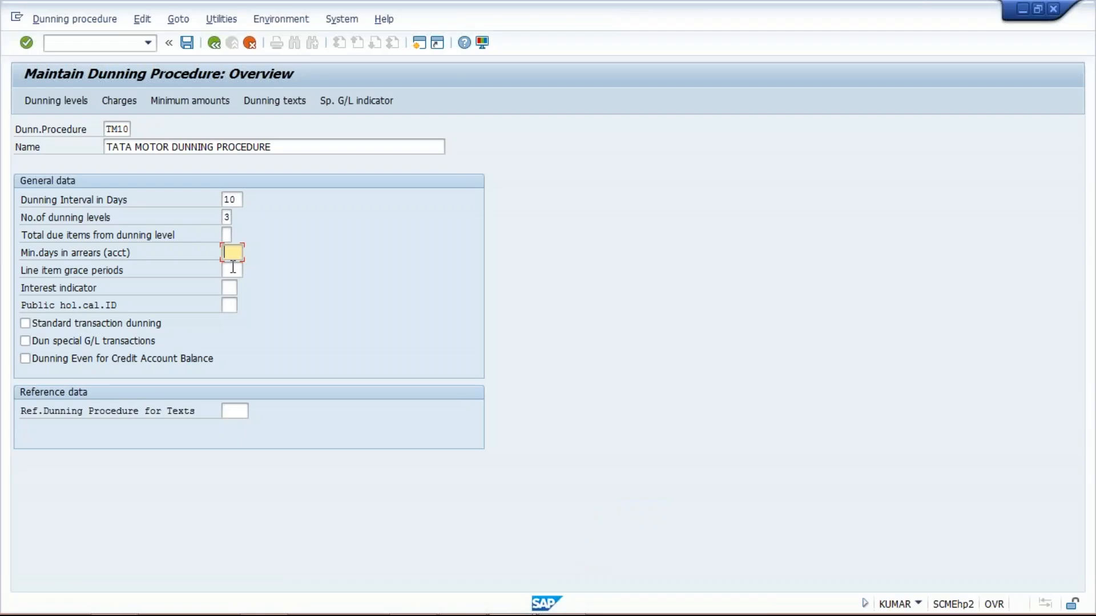
pyautogui.click(233, 268)
pyautogui.click(237, 251)
# - Return to the Excel sheet and compare the 1000 item's due date and grace period with its status as of 02.07.2018
pyautogui.hotkey('alt', 'Tab')
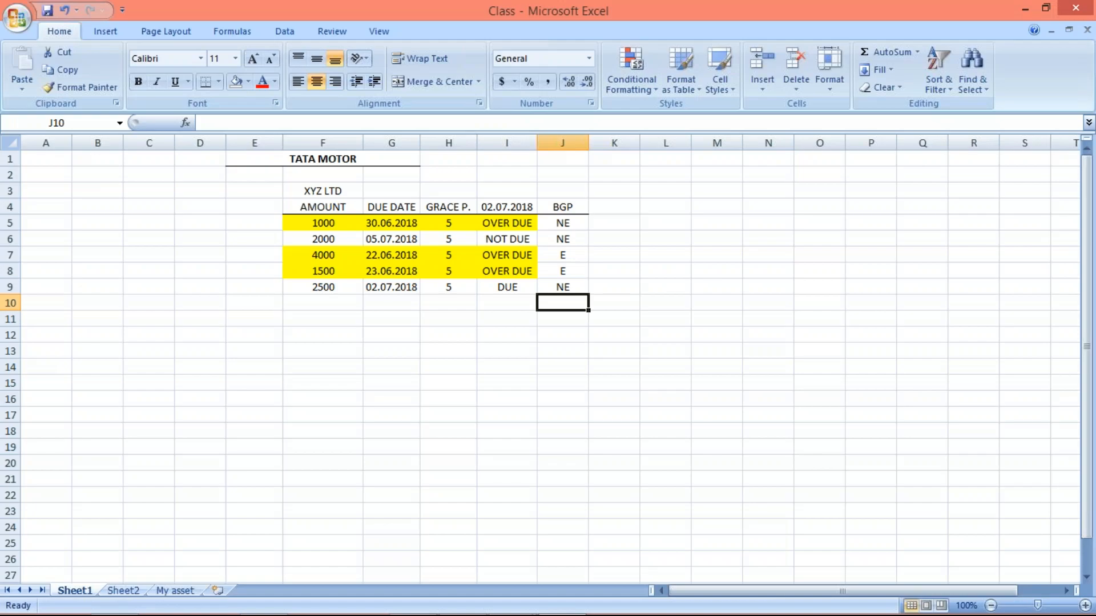
pyautogui.click(309, 303)
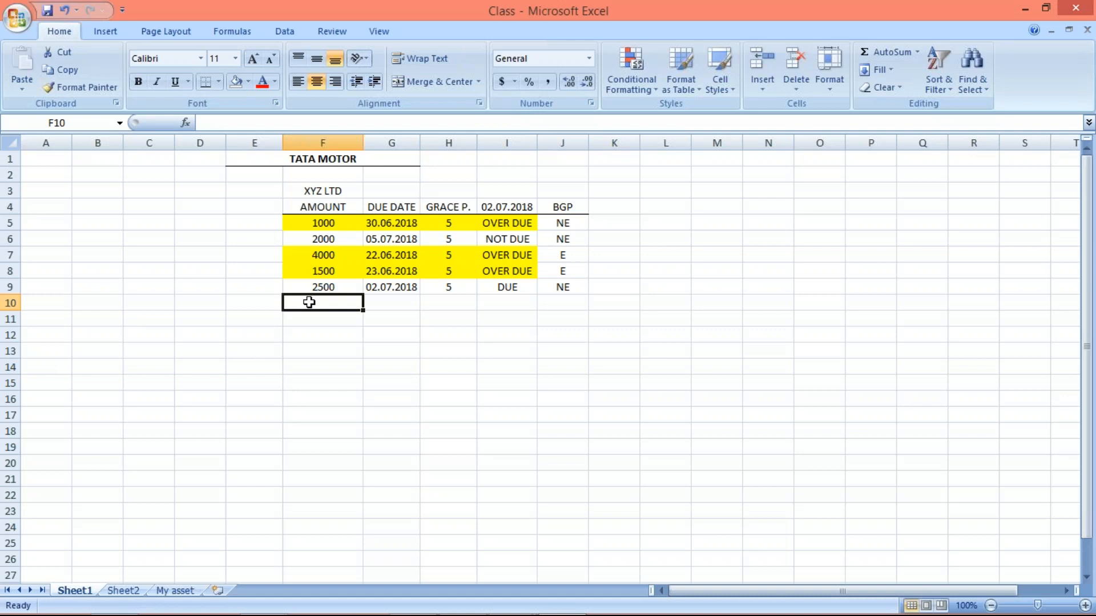
pyautogui.click(382, 347)
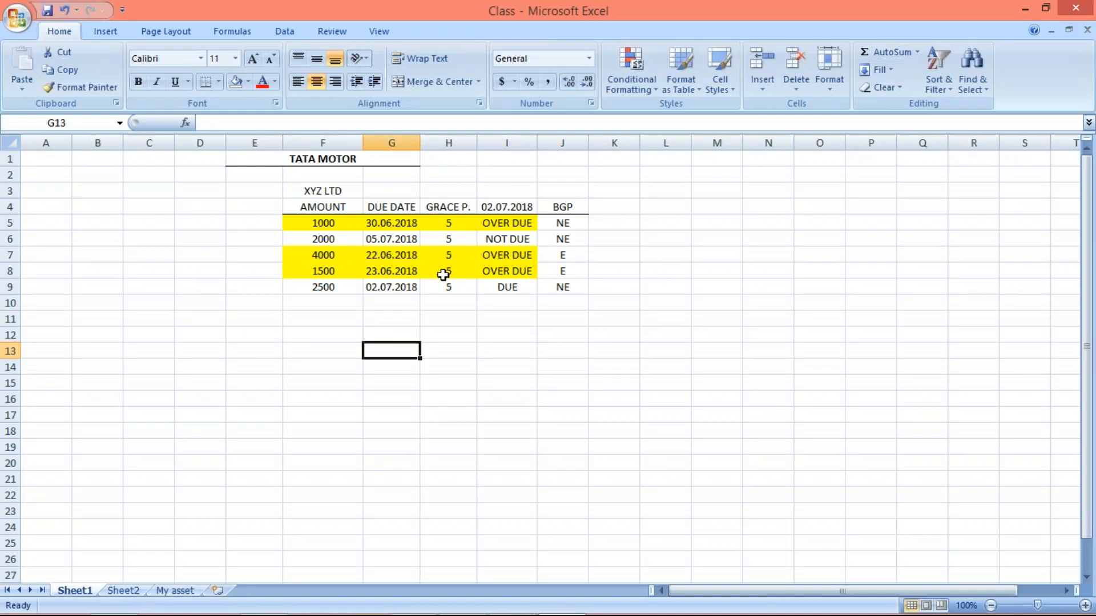
pyautogui.click(445, 223)
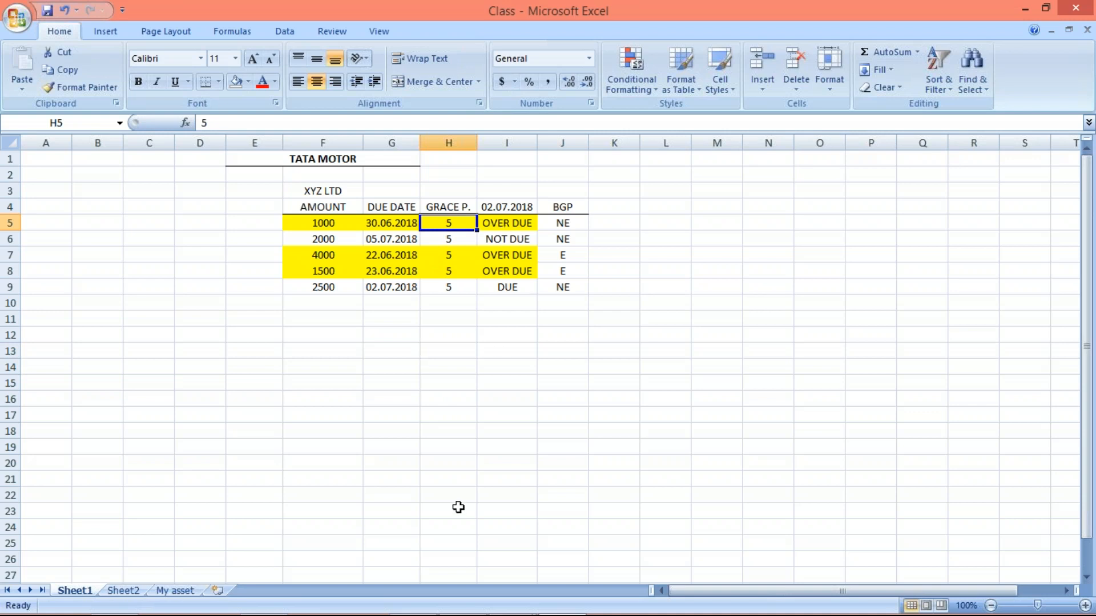
pyautogui.click(379, 226)
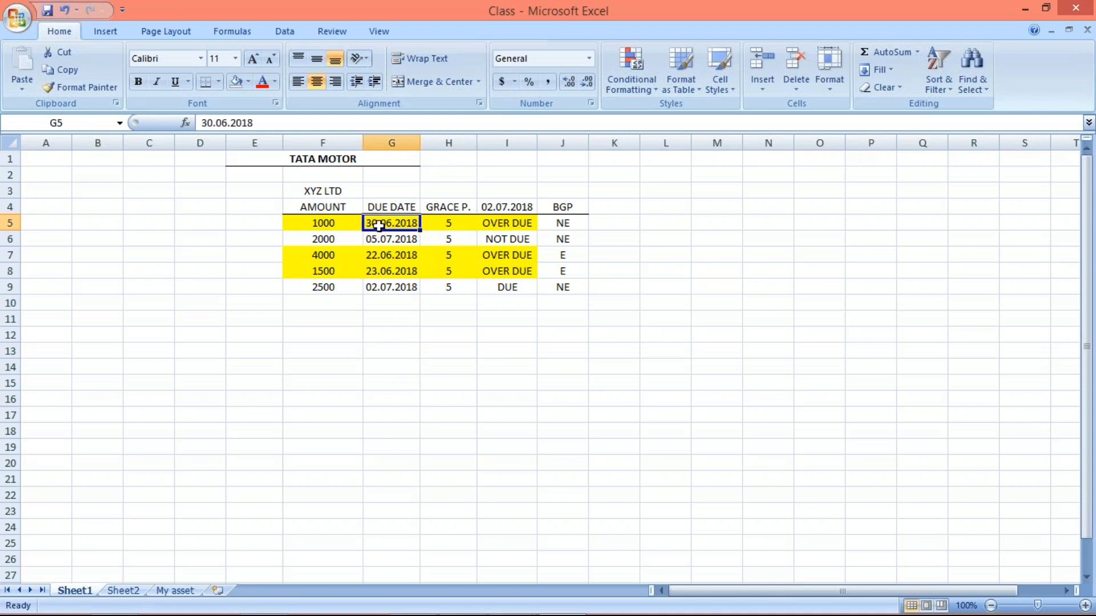
pyautogui.click(510, 223)
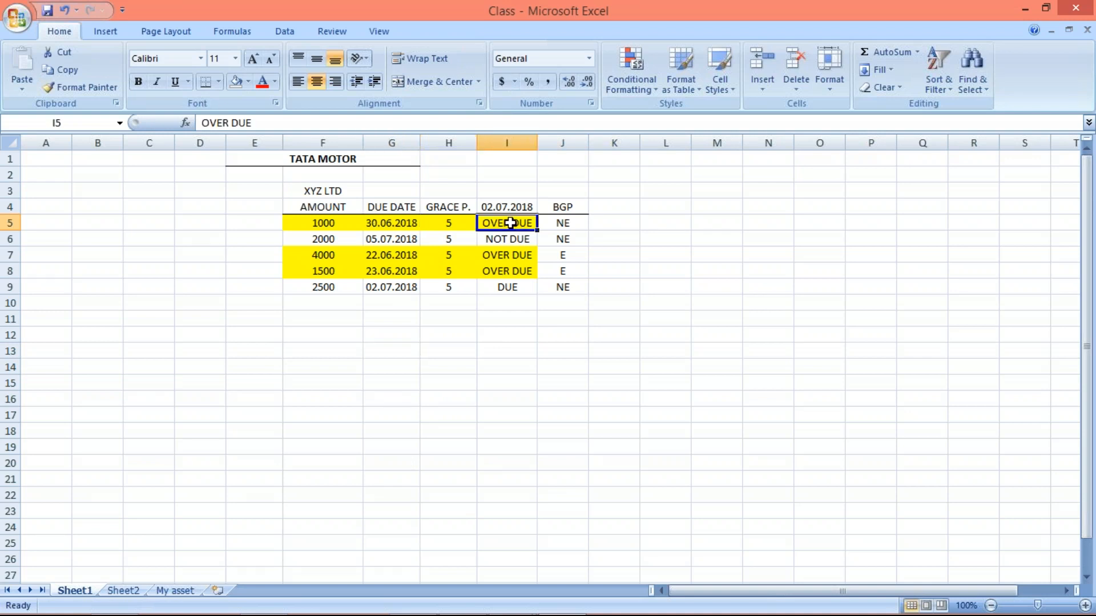
pyautogui.click(389, 222)
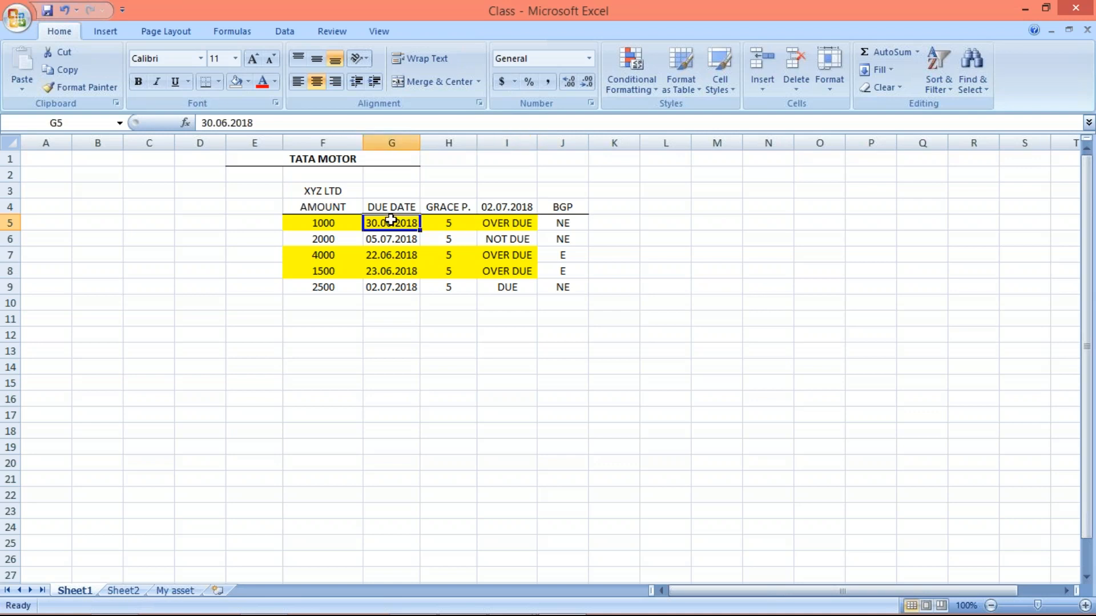
pyautogui.click(506, 224)
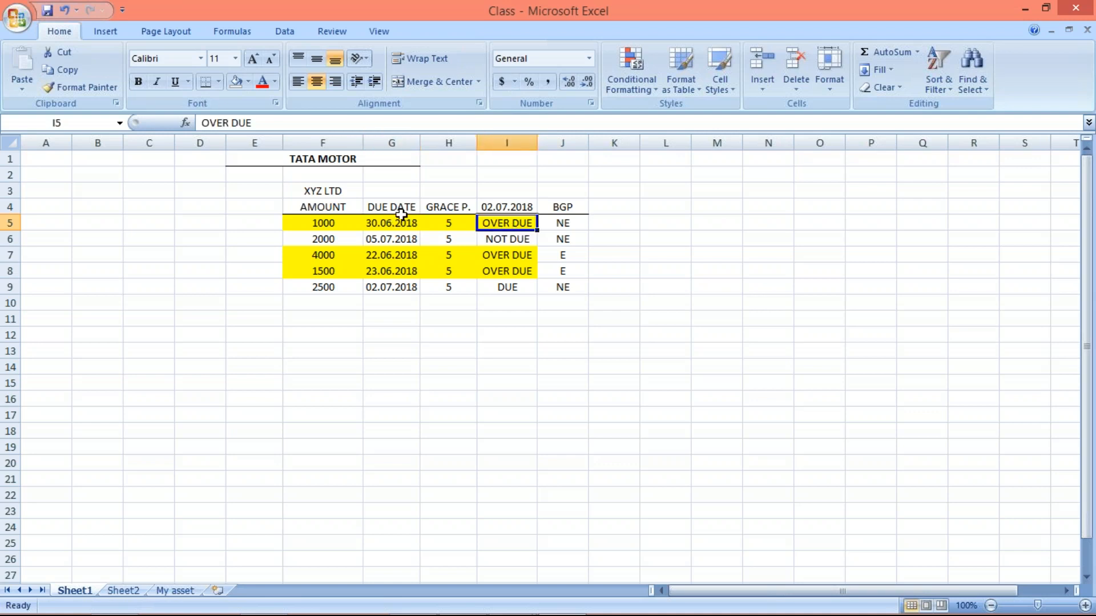
pyautogui.click(400, 220)
pyautogui.click(509, 223)
pyautogui.click(400, 220)
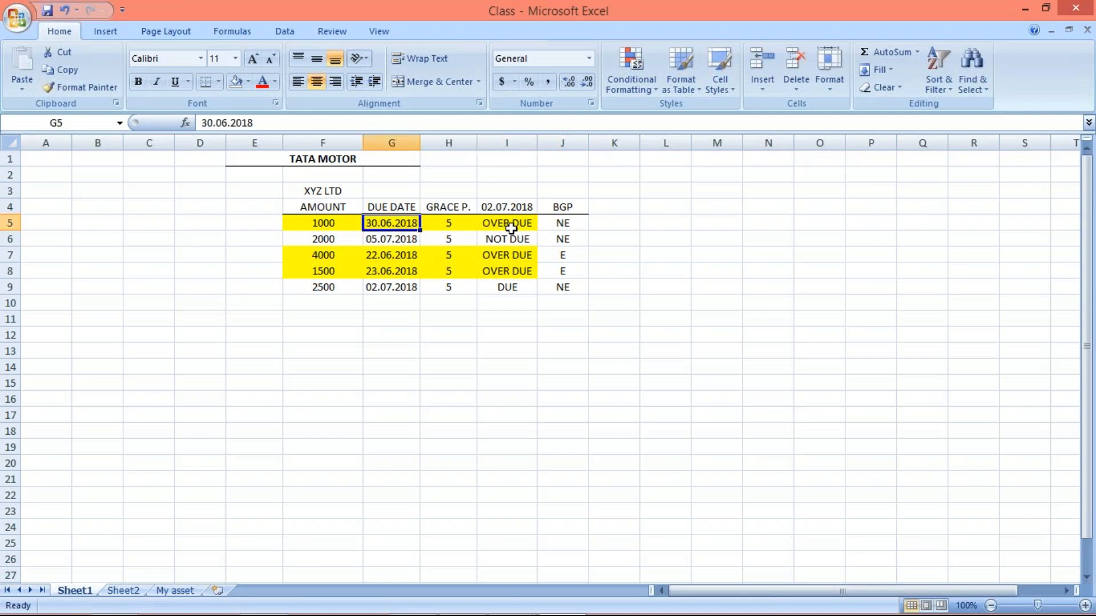
pyautogui.click(512, 227)
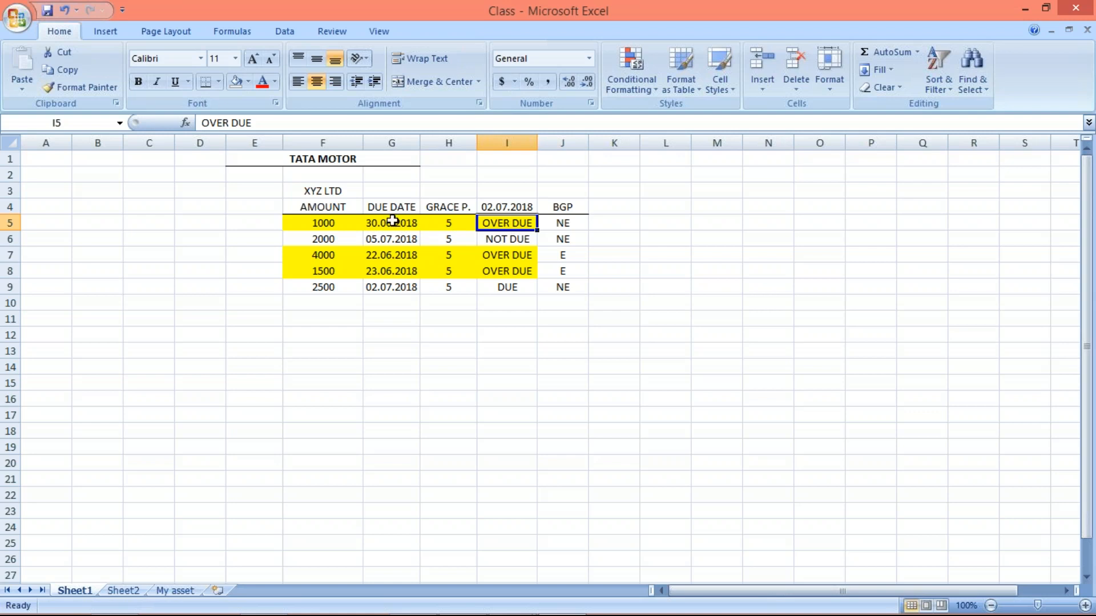
pyautogui.click(396, 220)
pyautogui.click(502, 221)
# - Add the column header DIA in K4 and enter 2 for the 1000 item in K5
pyautogui.click(612, 224)
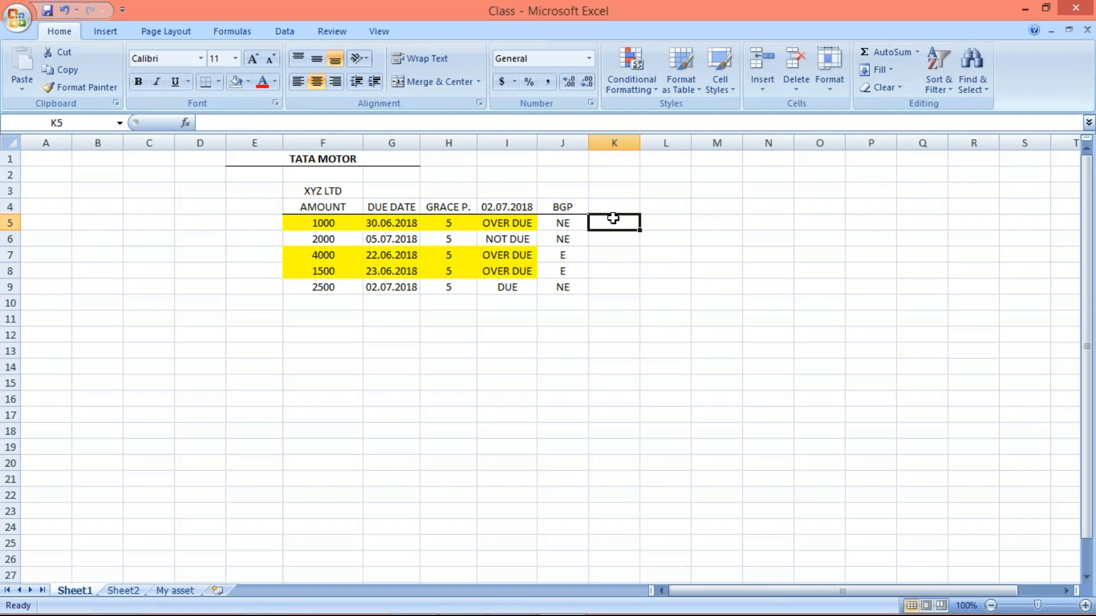
pyautogui.click(612, 207)
pyautogui.write('DIA')
pyautogui.press('Return')
pyautogui.write('2')
pyautogui.press('Return')
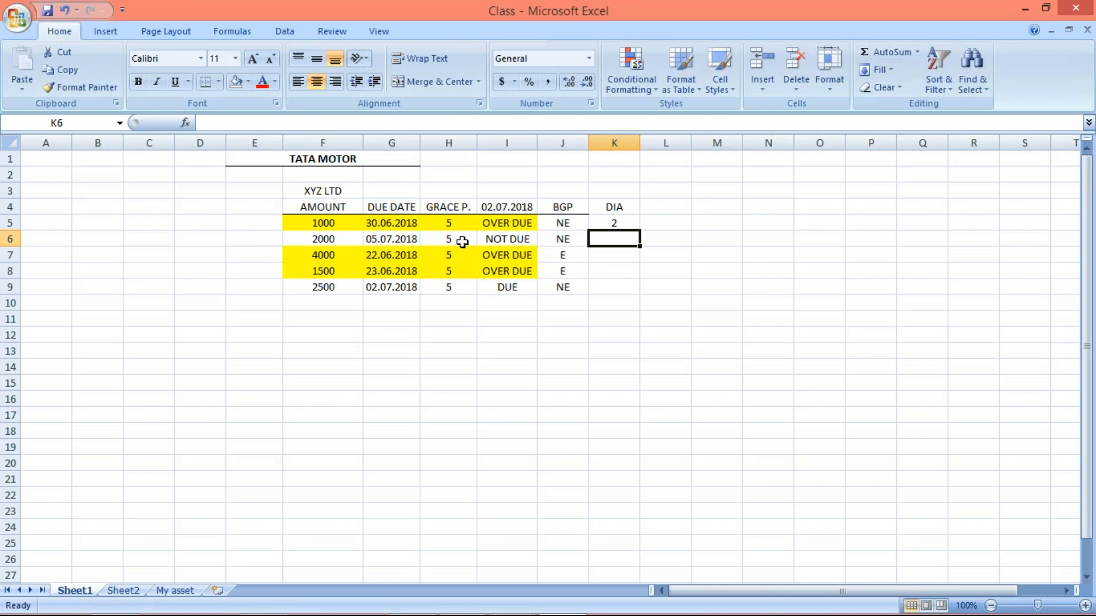
# - Check the 2000 item's status and due date and enter -3 as its DIA value in K6
pyautogui.click(491, 240)
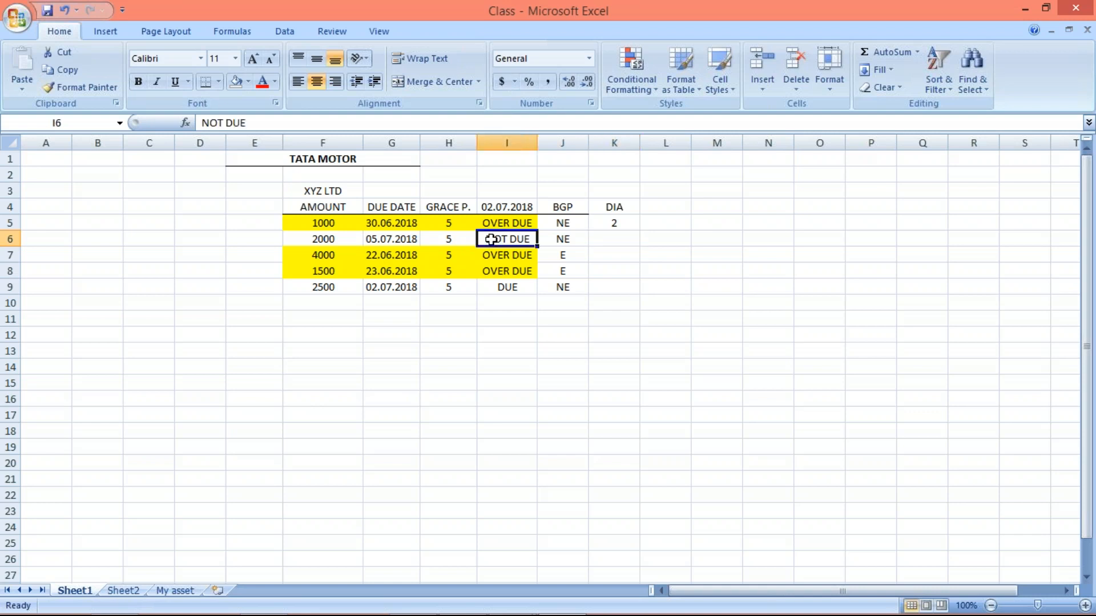
pyautogui.click(373, 242)
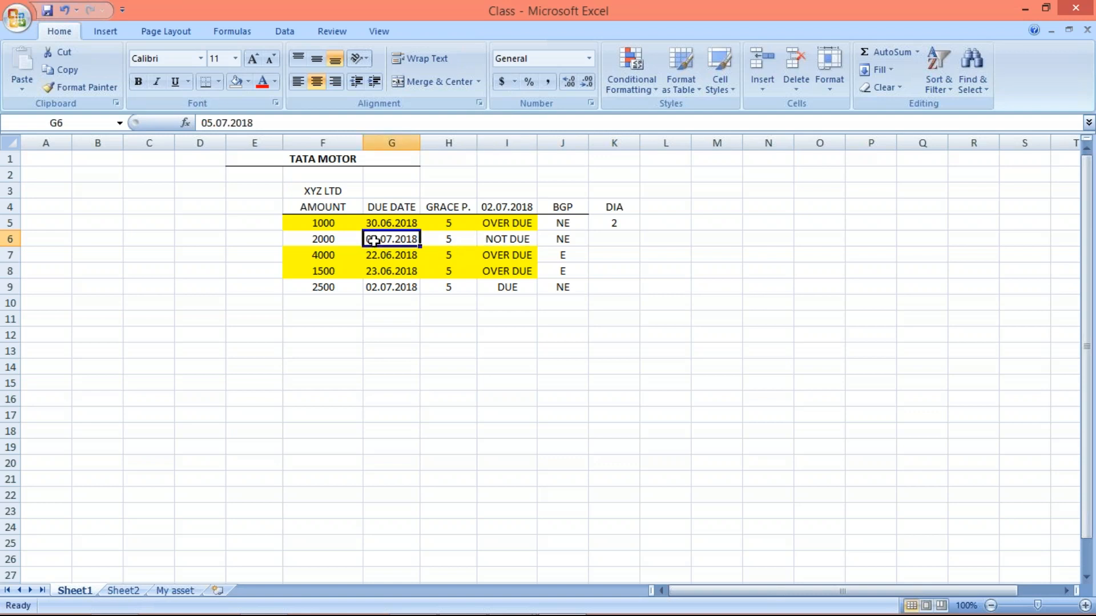
pyautogui.click(615, 245)
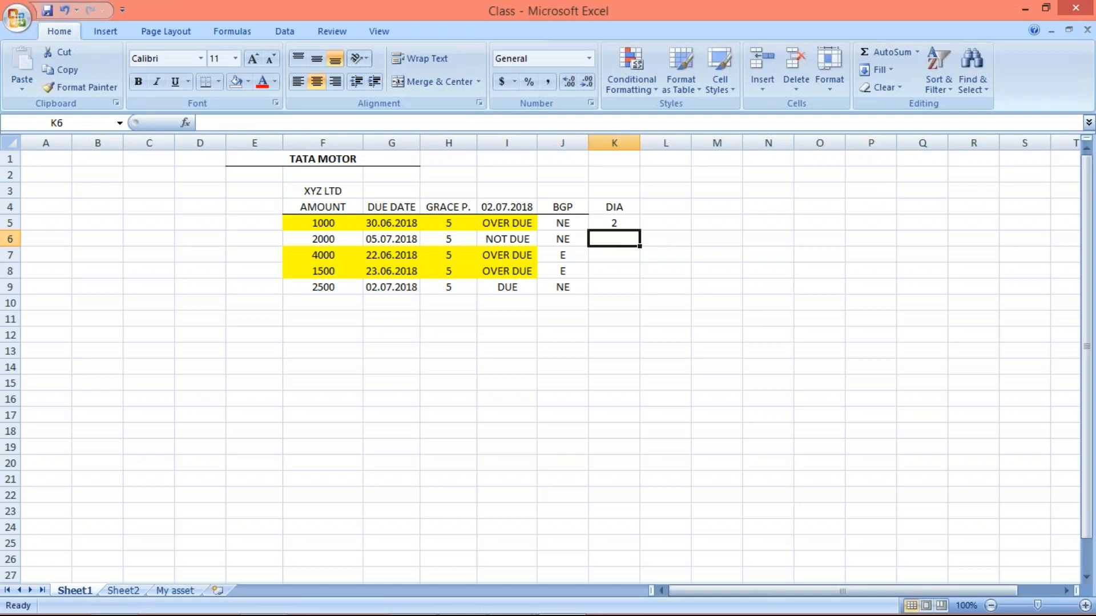
pyautogui.write('-3')
pyautogui.press('Return')
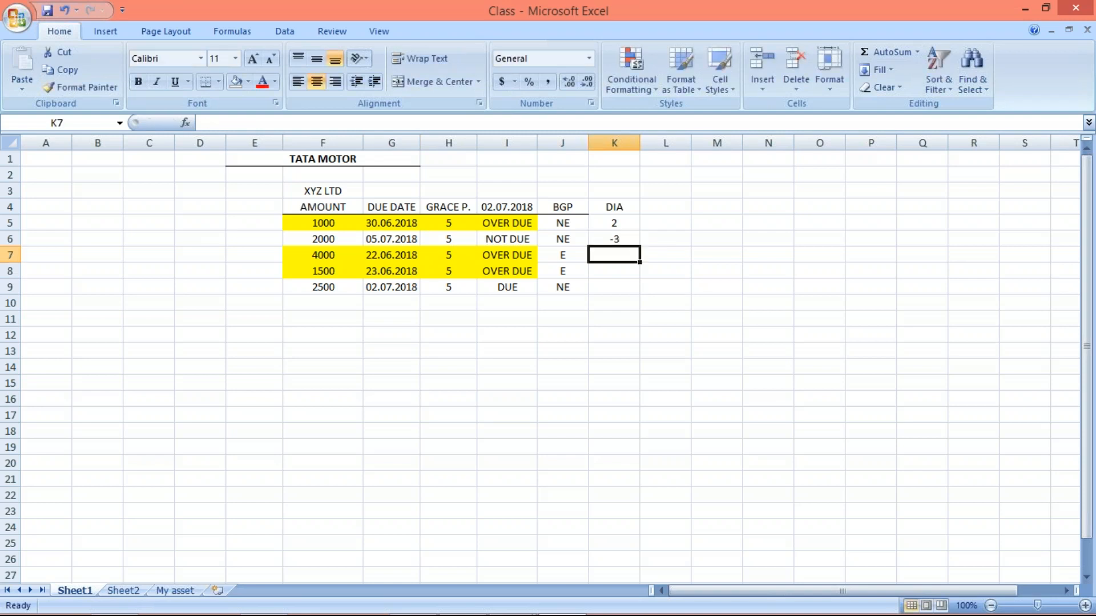
# - Check the 4000 item's due date and enter 10 as its DIA value in K7
pyautogui.click(621, 238)
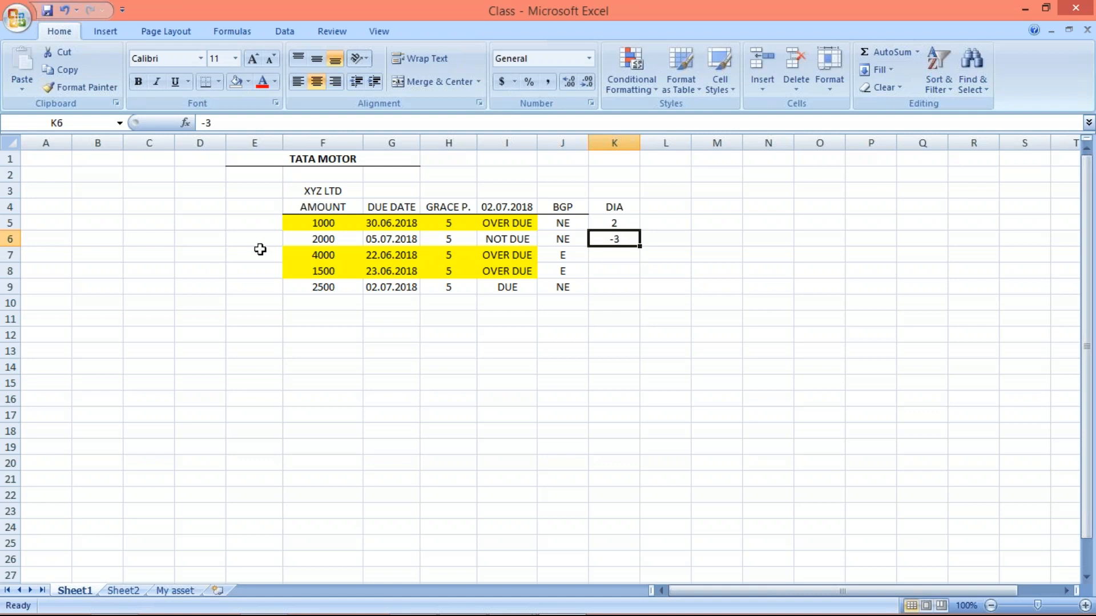
pyautogui.click(392, 254)
pyautogui.click(616, 258)
pyautogui.write('10')
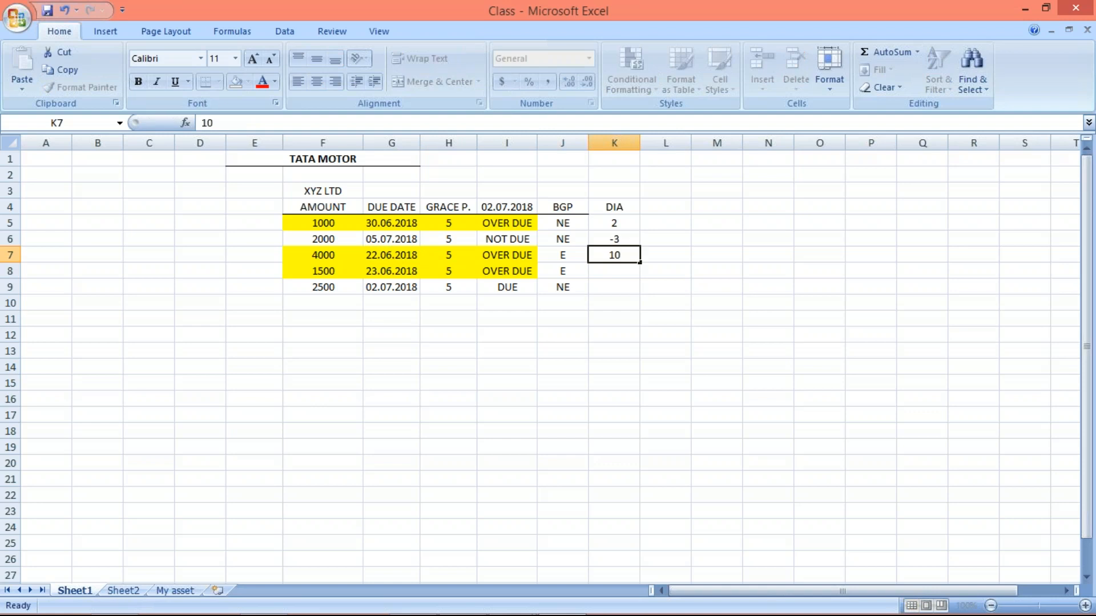
pyautogui.press('Return')
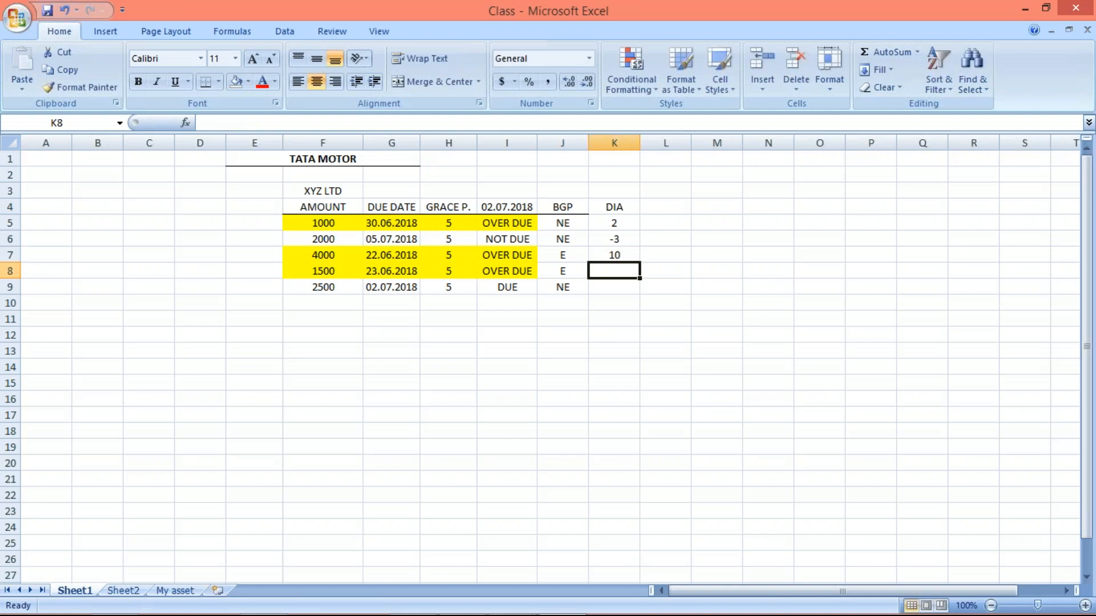
# - Check the 1500 item's due date, enter 9 as its DIA in K8, and enter 0 for the 2500 item in K9
pyautogui.click(389, 272)
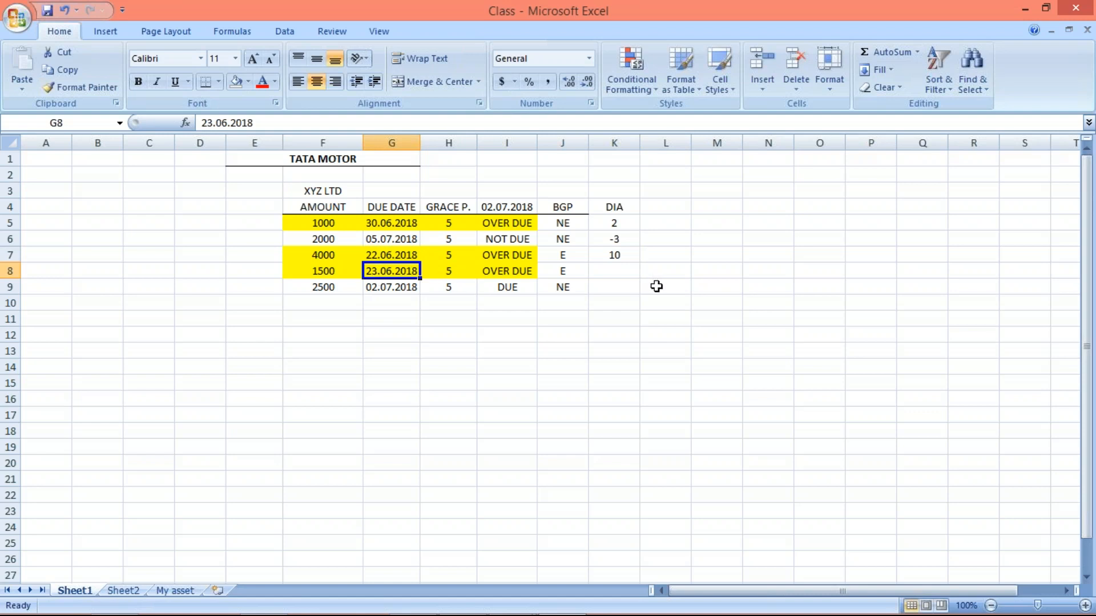
pyautogui.click(620, 273)
pyautogui.write('9')
pyautogui.press('Return')
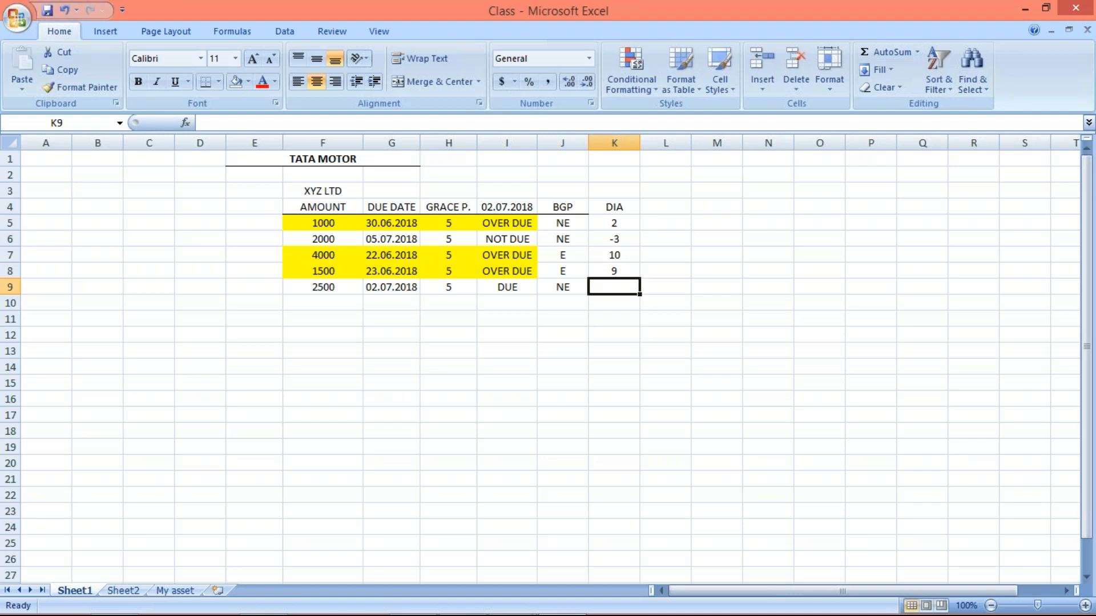
pyautogui.write('0')
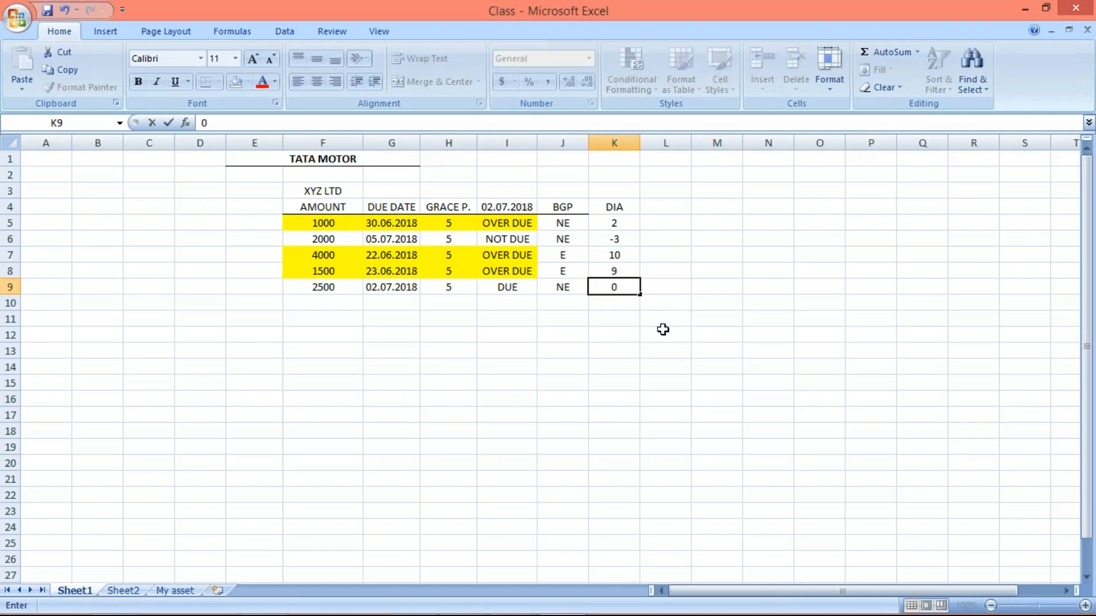
pyautogui.press('Return')
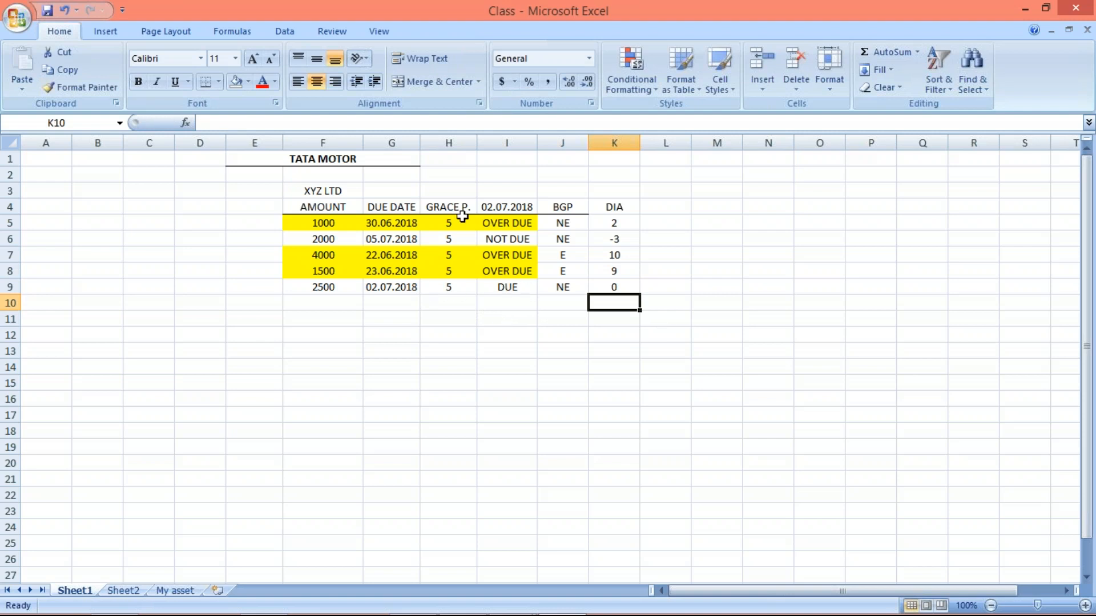
# - Compare the 2500 item's due date with 02.07.2018 and review the DIA column against the grace period column
pyautogui.click(512, 209)
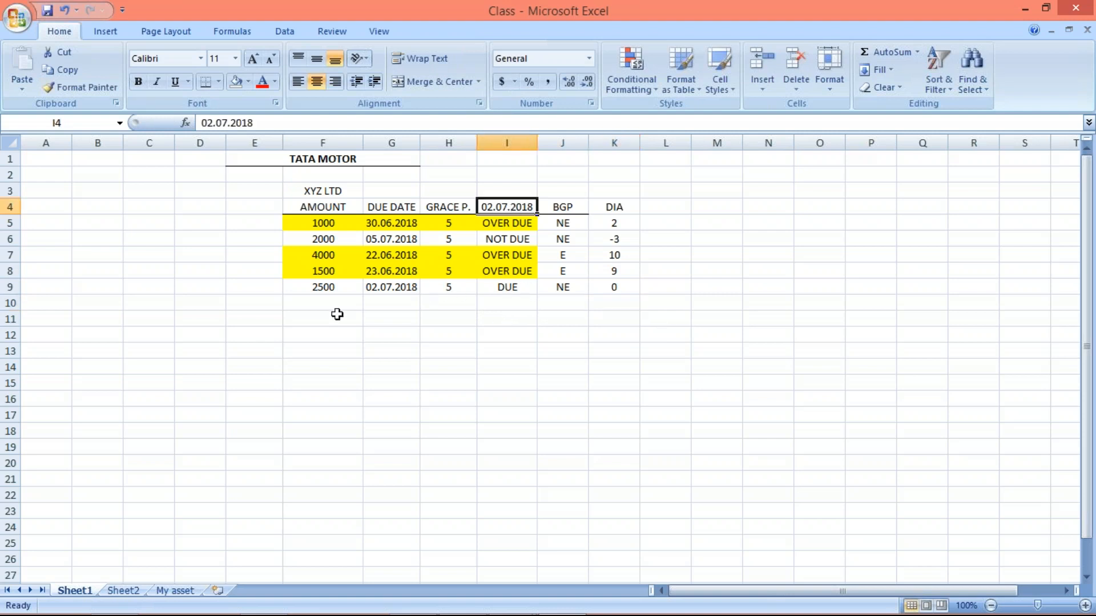
pyautogui.click(395, 284)
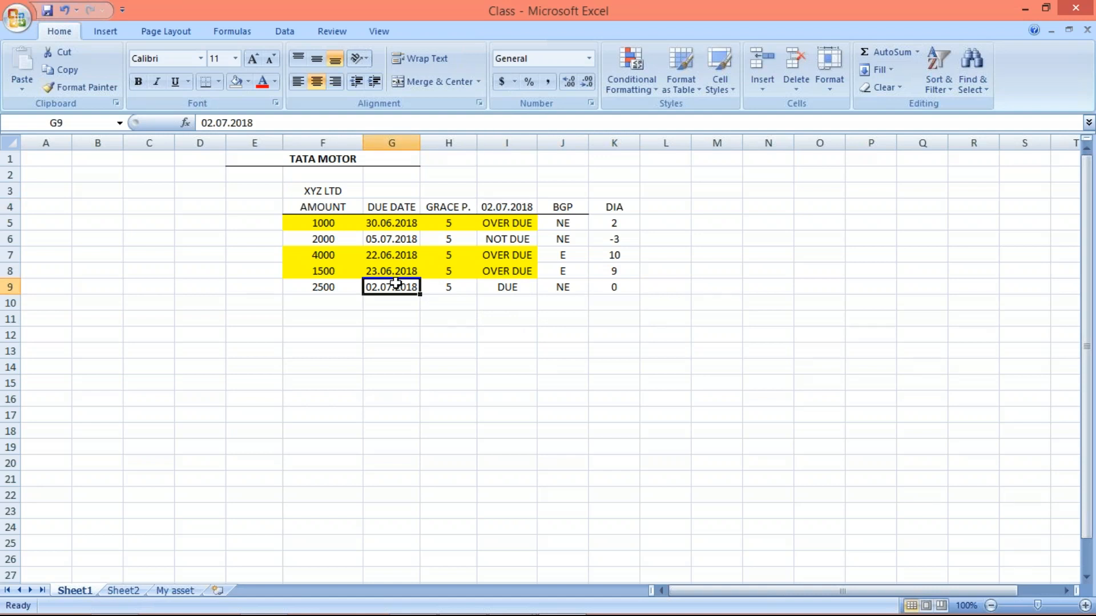
pyautogui.click(613, 287)
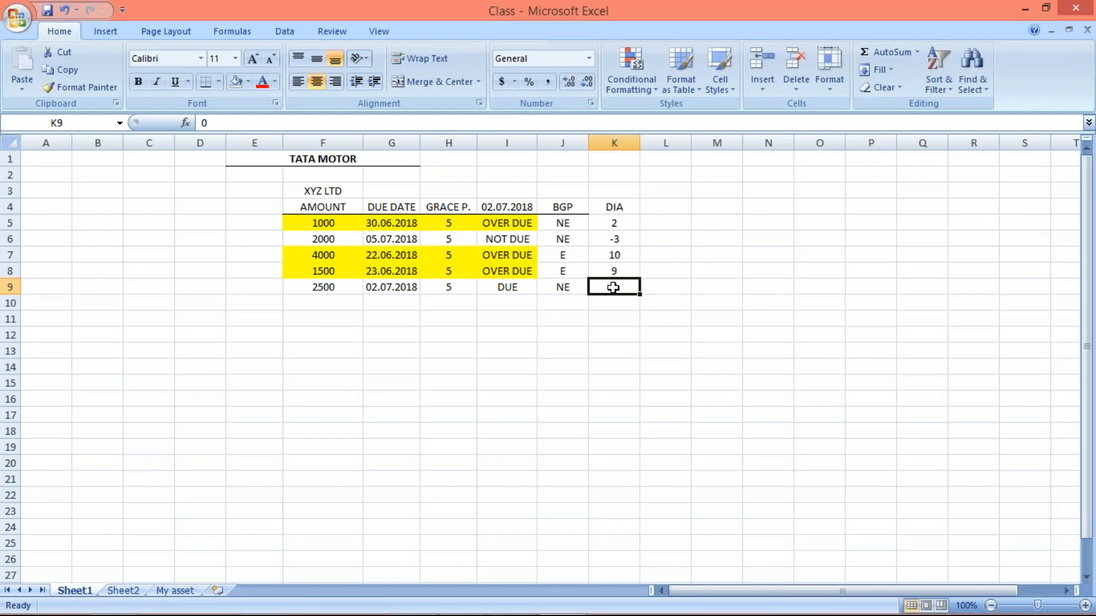
pyautogui.moveTo(618, 206); pyautogui.dragTo(625, 285)
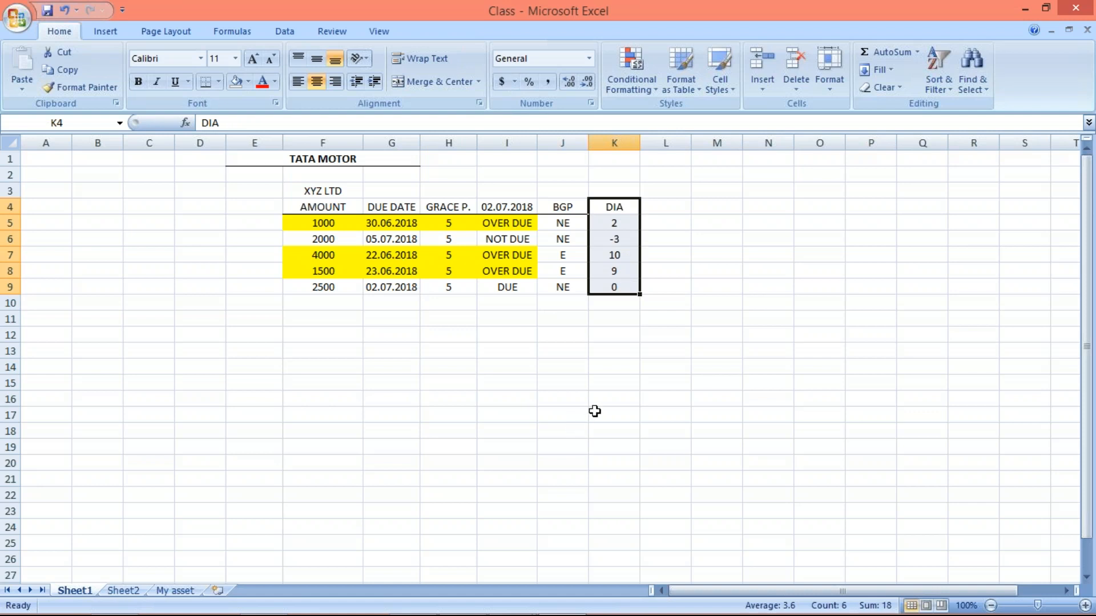
pyautogui.click(541, 334)
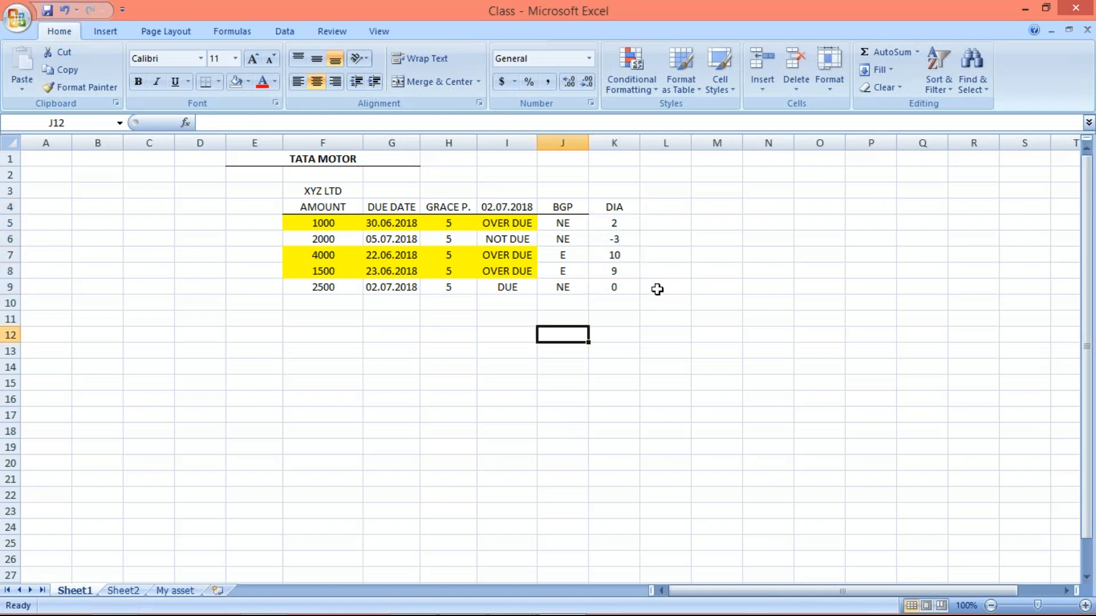
pyautogui.click(622, 220)
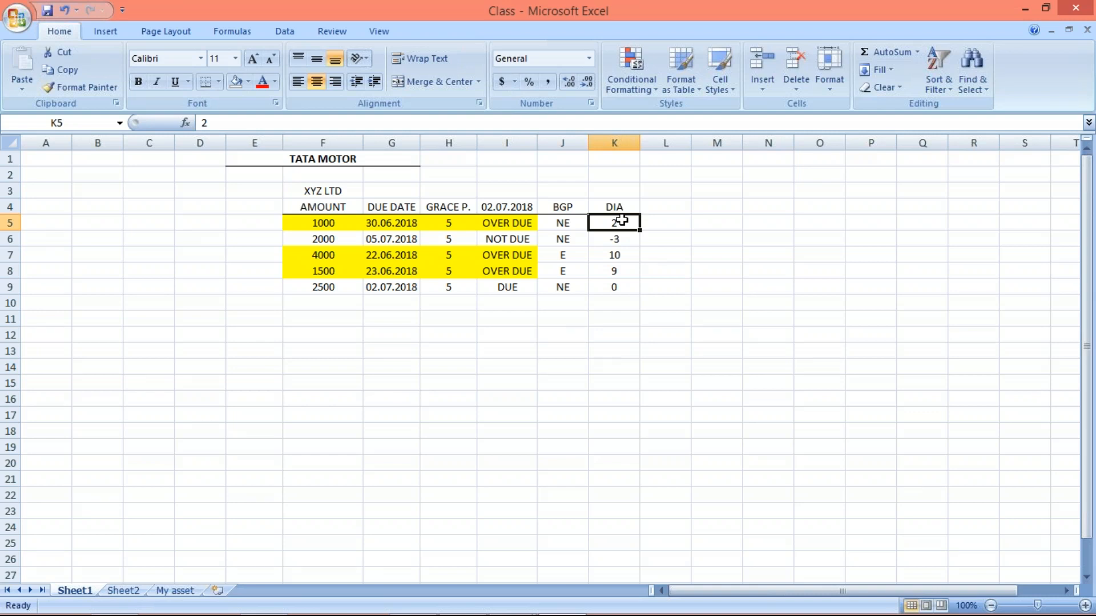
pyautogui.click(445, 210)
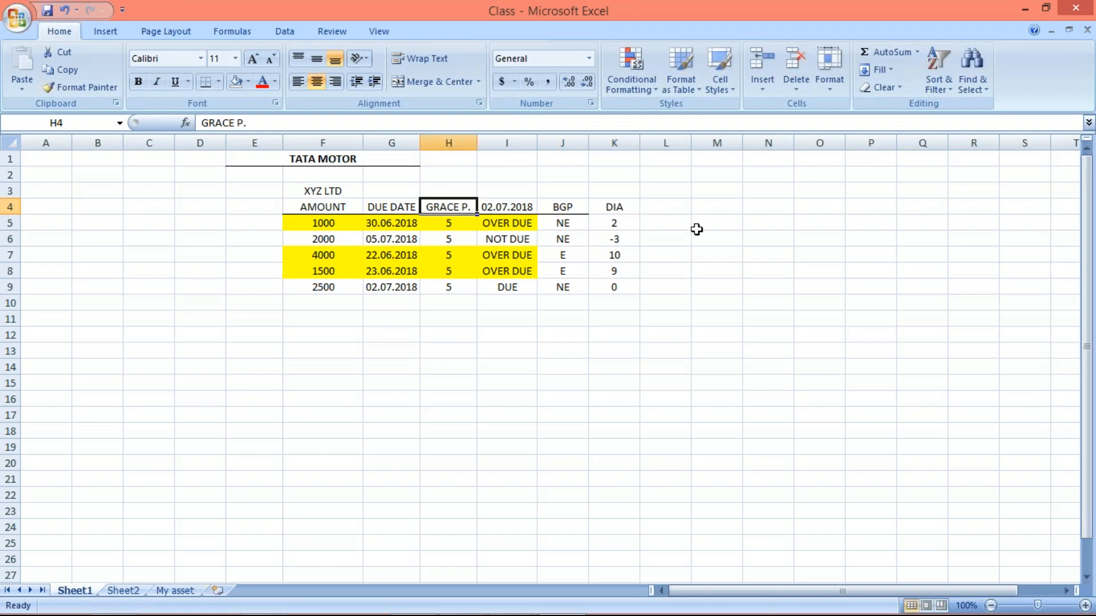
pyautogui.click(612, 212)
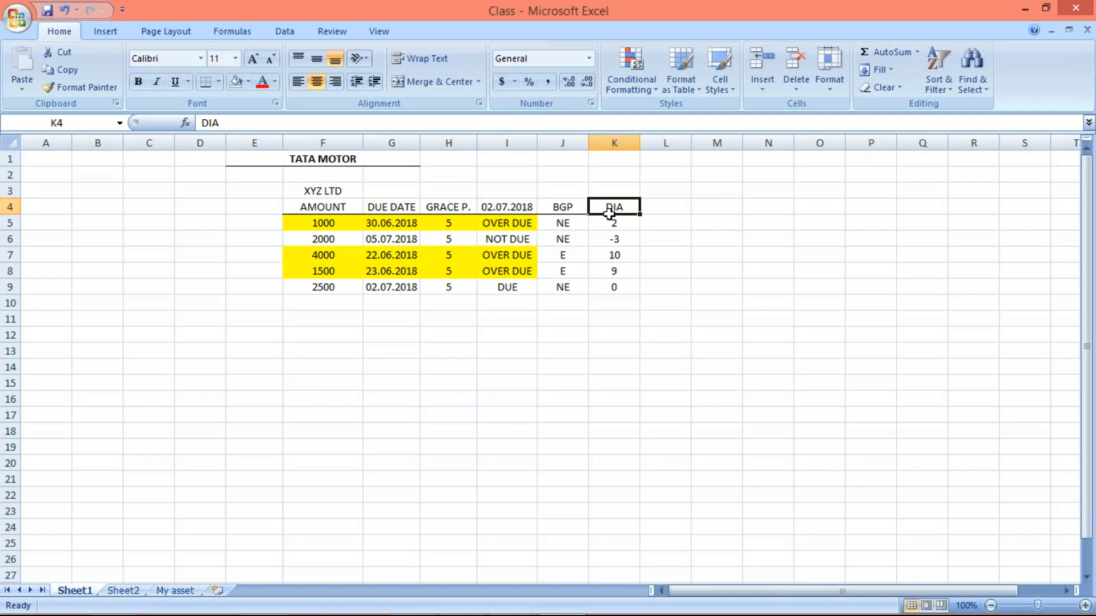
# - Switch to the SAP dunning procedure overview, set the minimum days in arrears for the account to 5, and return to the Excel sheet
pyautogui.moveTo(531, 615)
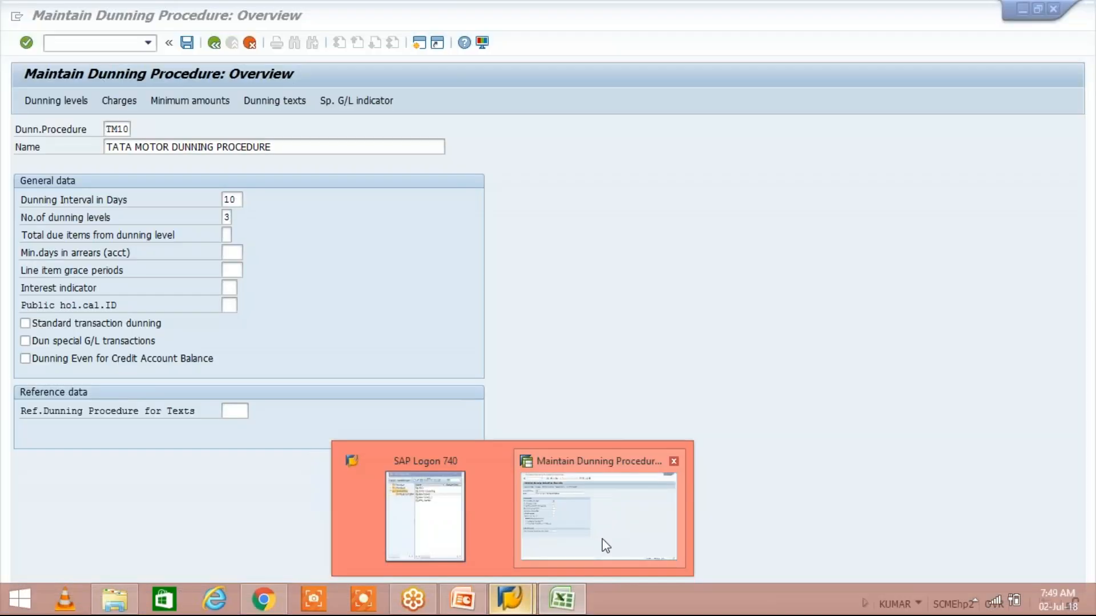
pyautogui.click(602, 536)
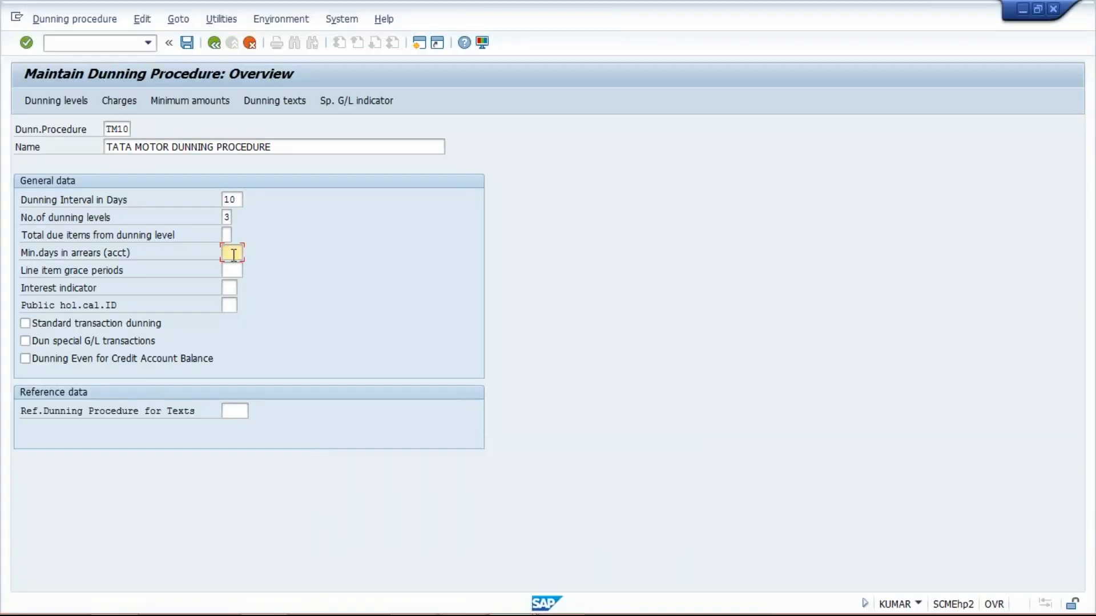
pyautogui.write('5')
pyautogui.hotkey('alt', 'Tab')
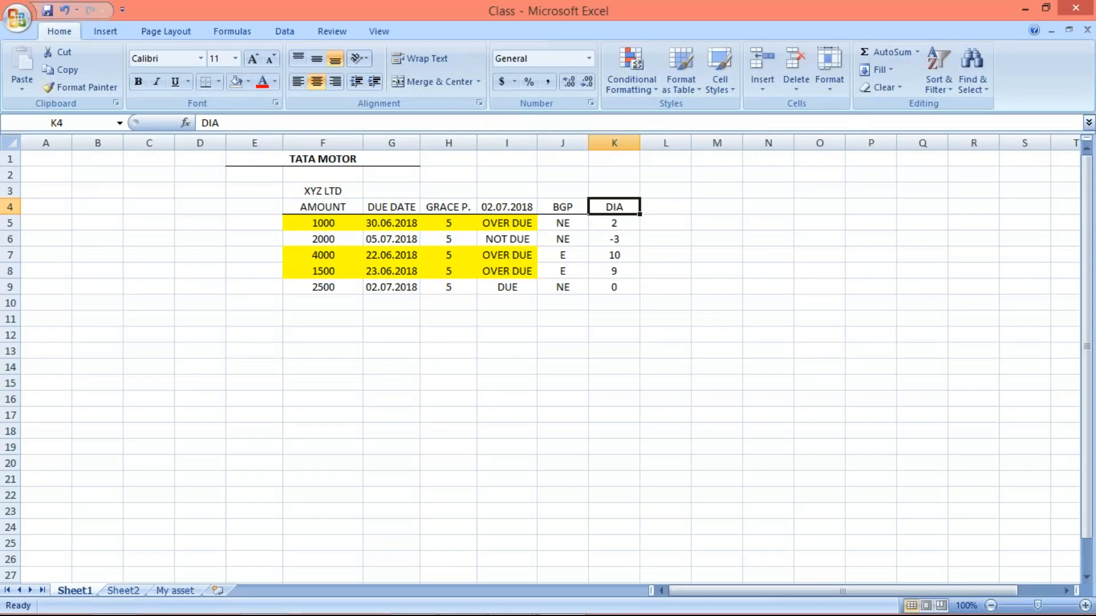
# - Review the DIA values of all five items and the BGP entries of the 4000 and 1500 items
pyautogui.click(609, 223)
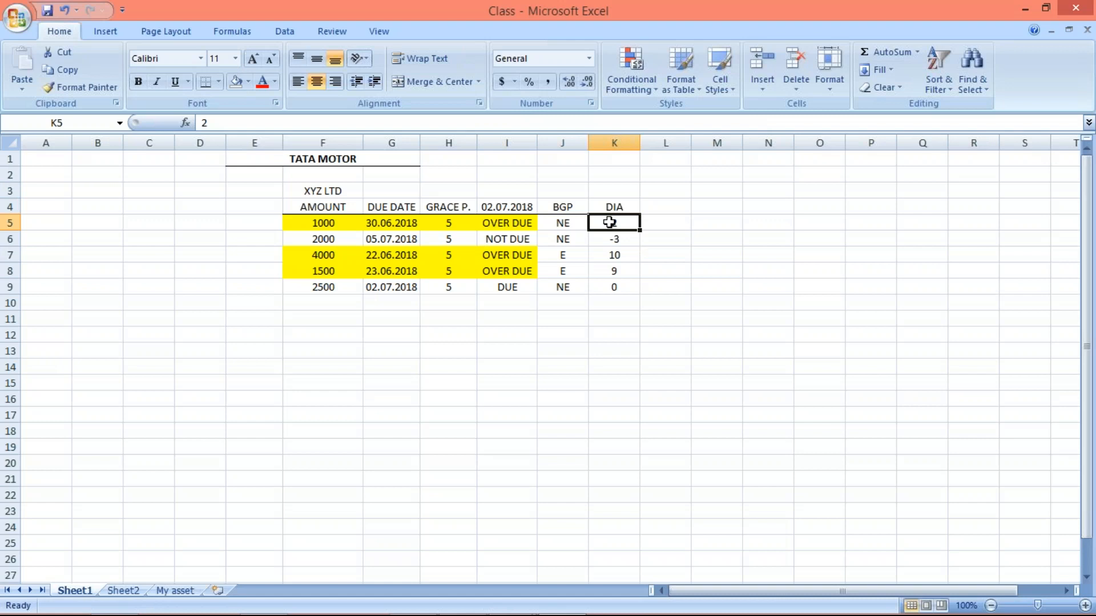
pyautogui.click(609, 284)
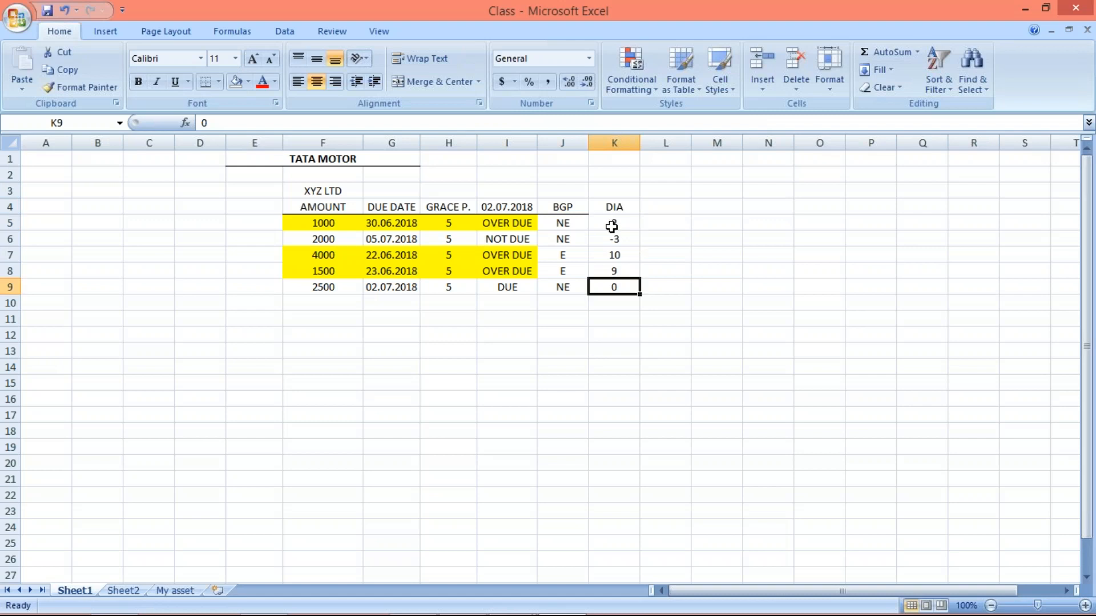
pyautogui.moveTo(612, 226); pyautogui.dragTo(609, 282)
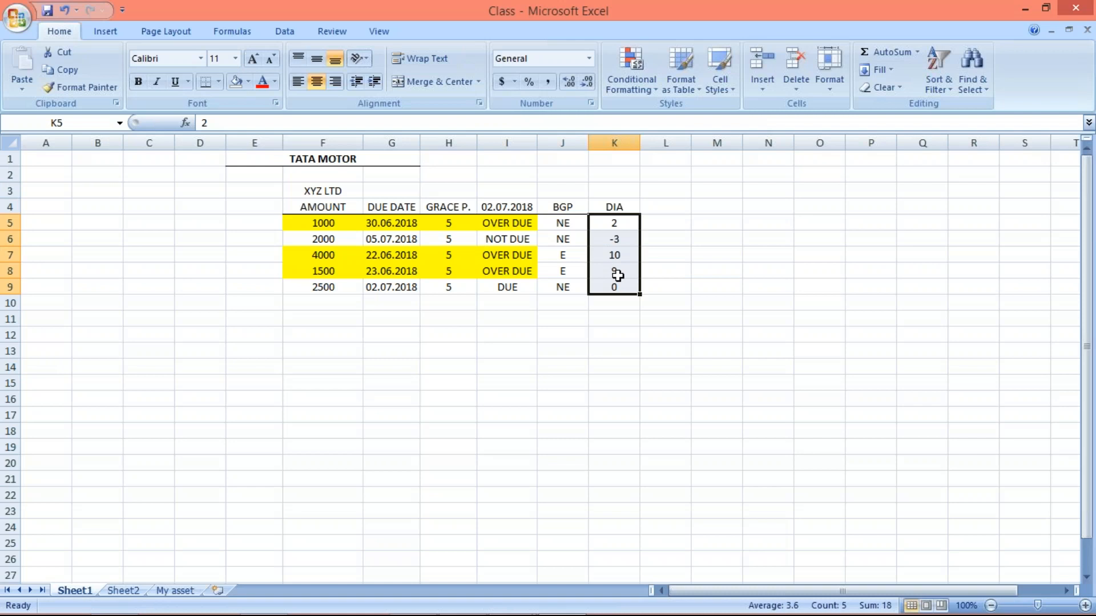
pyautogui.click(672, 254)
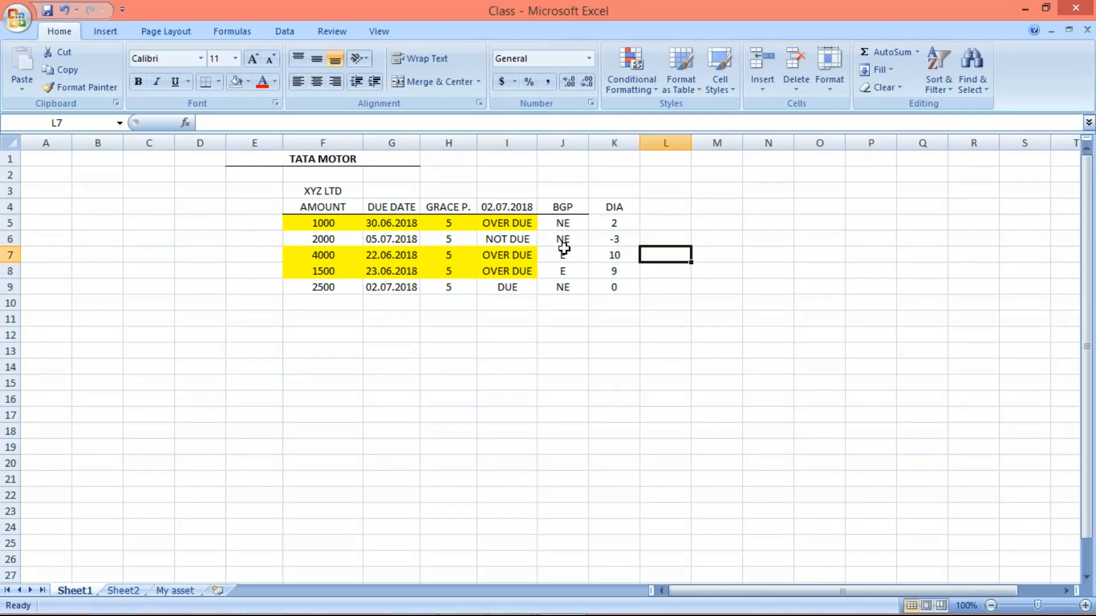
pyautogui.moveTo(564, 248); pyautogui.dragTo(563, 274)
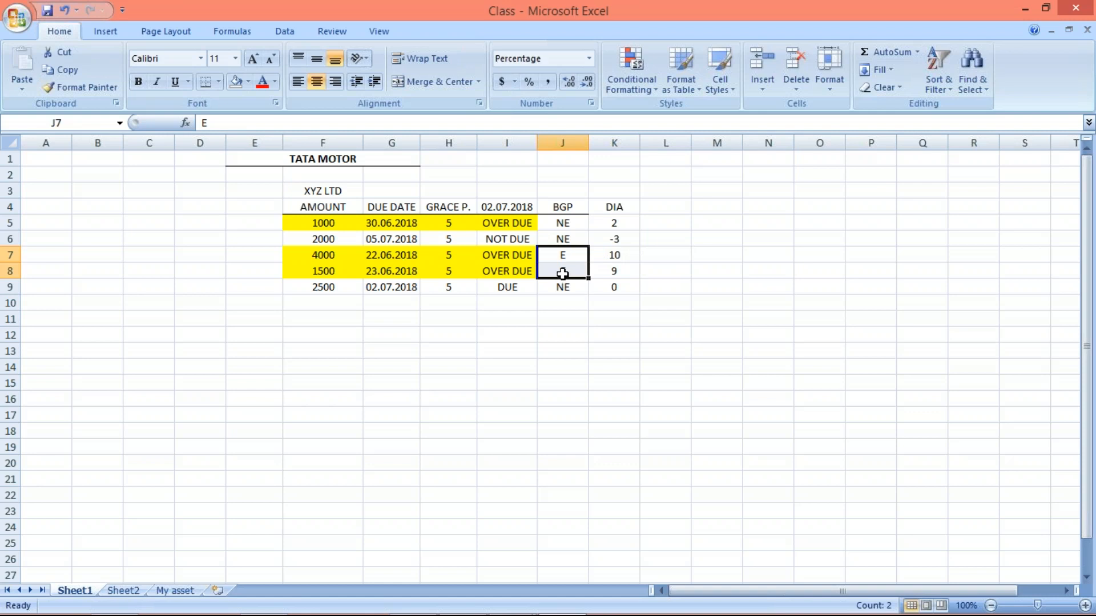
# - Remove the yellow fill from the 1000 item's row, F5 to K5
pyautogui.moveTo(320, 218); pyautogui.dragTo(614, 223)
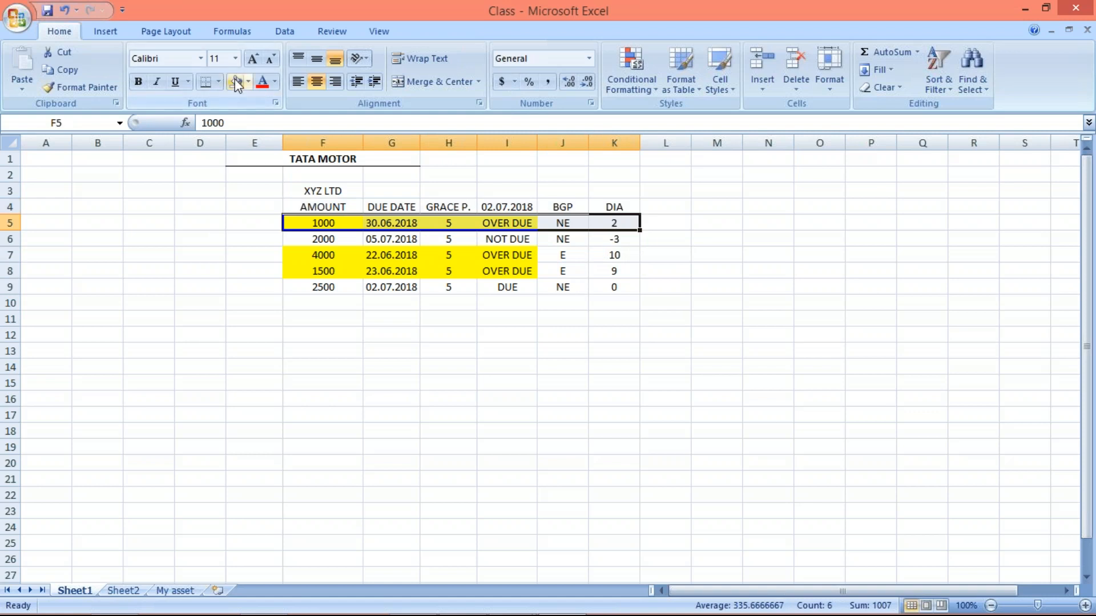
pyautogui.click(237, 84)
pyautogui.click(289, 273)
pyautogui.click(543, 333)
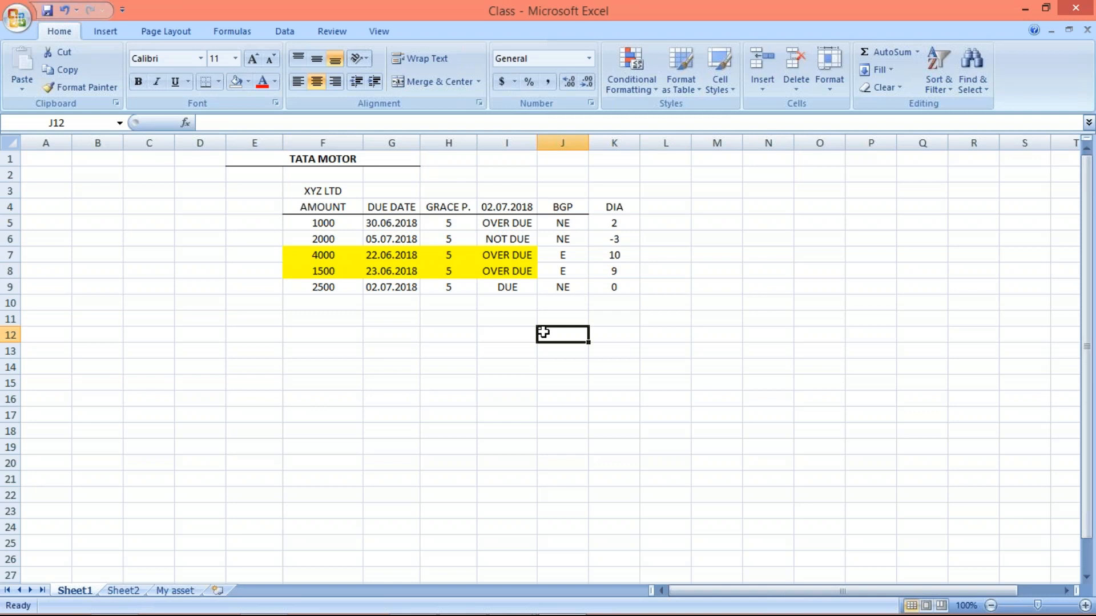
# - Enter DELHI in cell L13 beneath the table
pyautogui.click(656, 412)
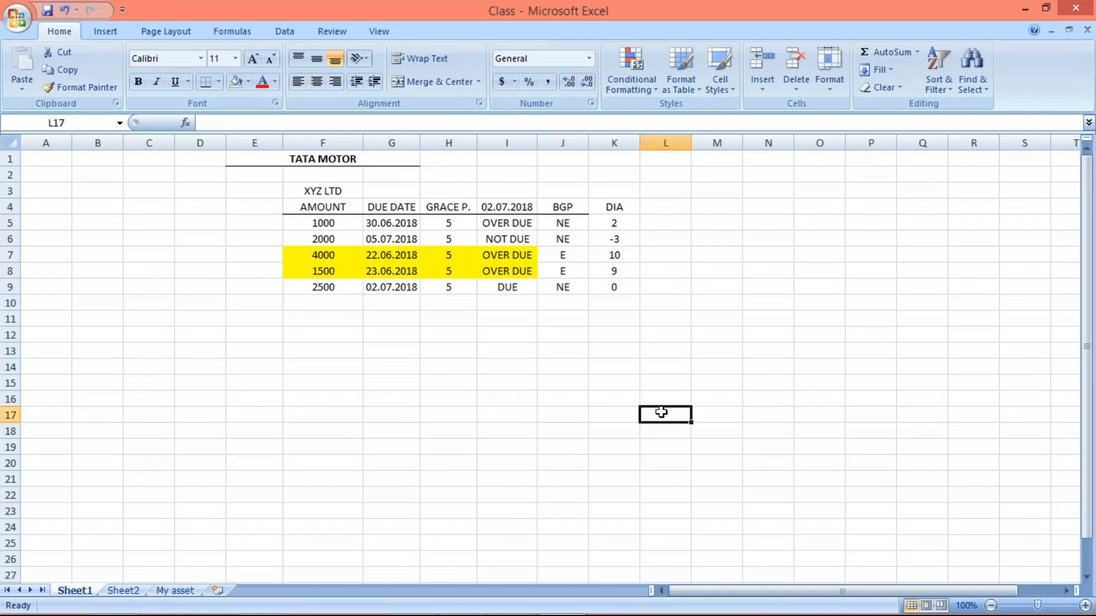
pyautogui.click(656, 345)
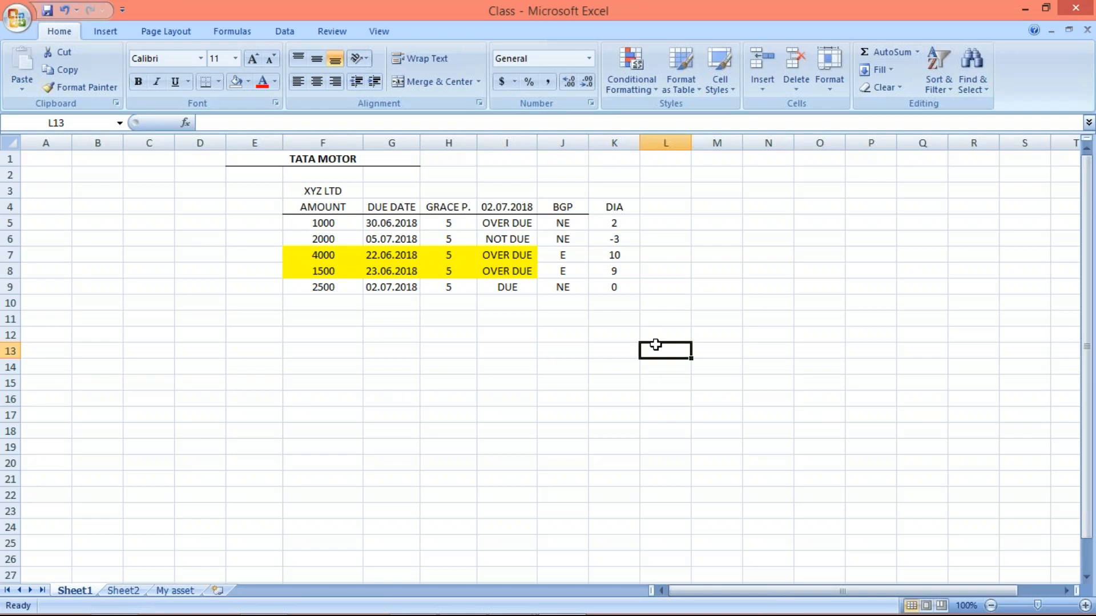
pyautogui.write('DELHI')
pyautogui.press('Return')
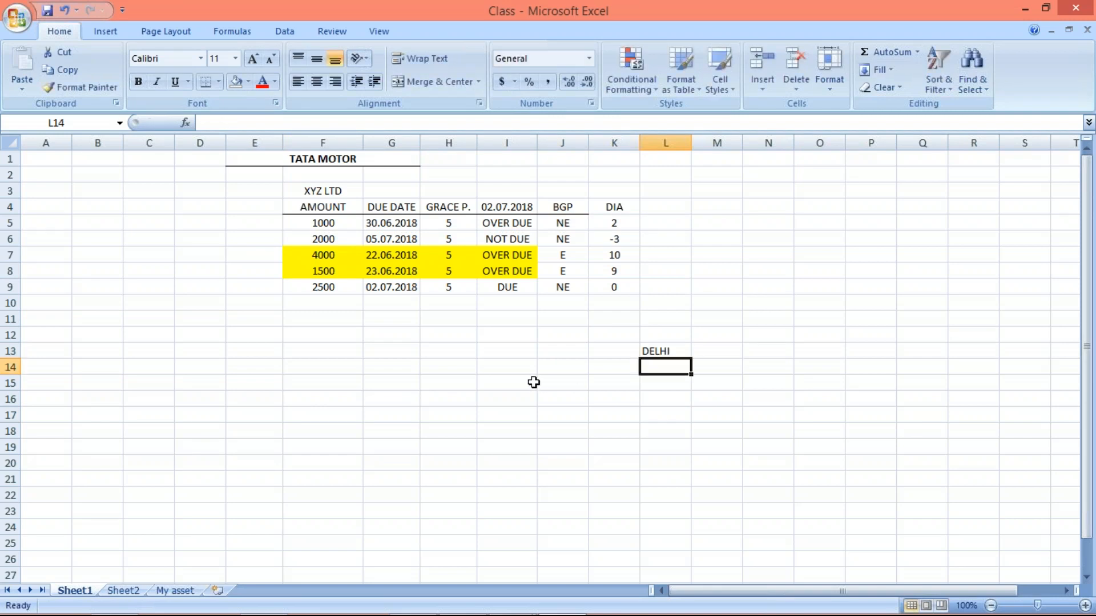
# - Compare the 1000 item's grace period with its DIA value, checking the 2000 item's grace period as well
pyautogui.click(467, 349)
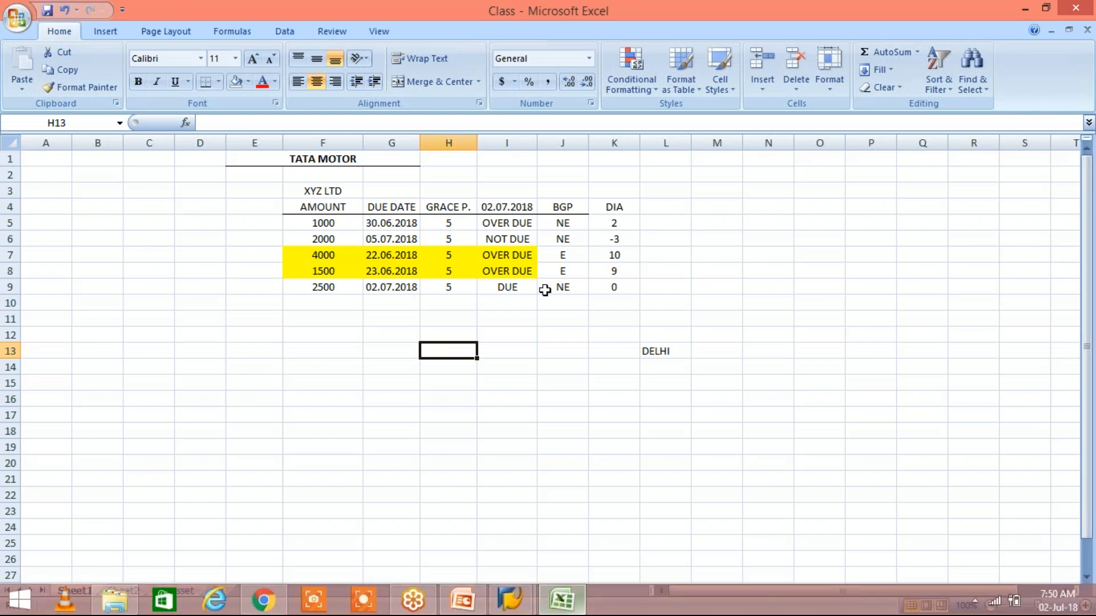
pyautogui.click(446, 223)
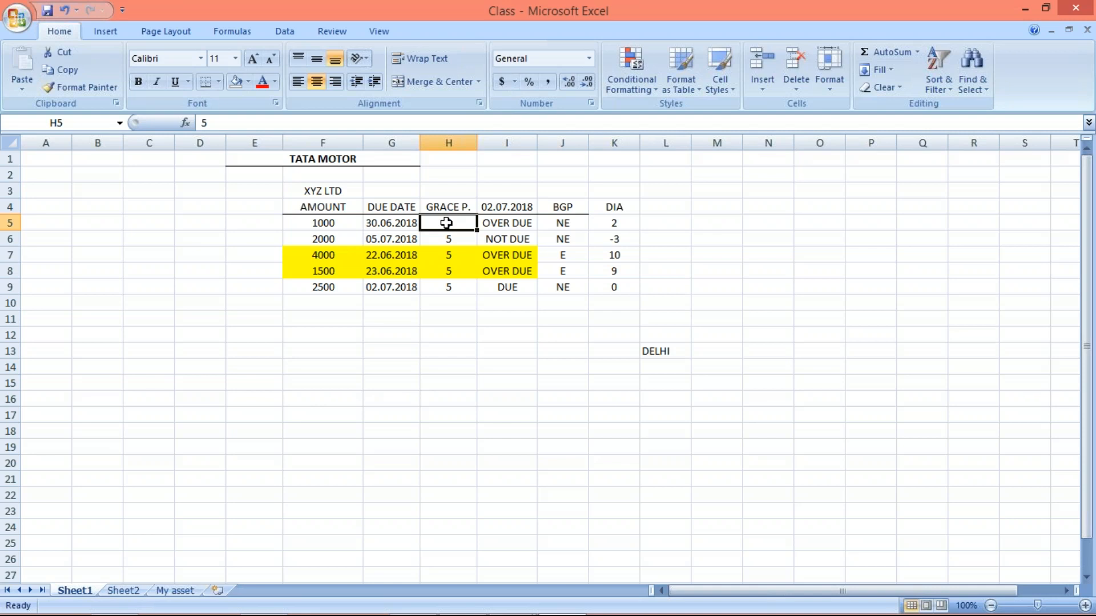
pyautogui.click(444, 239)
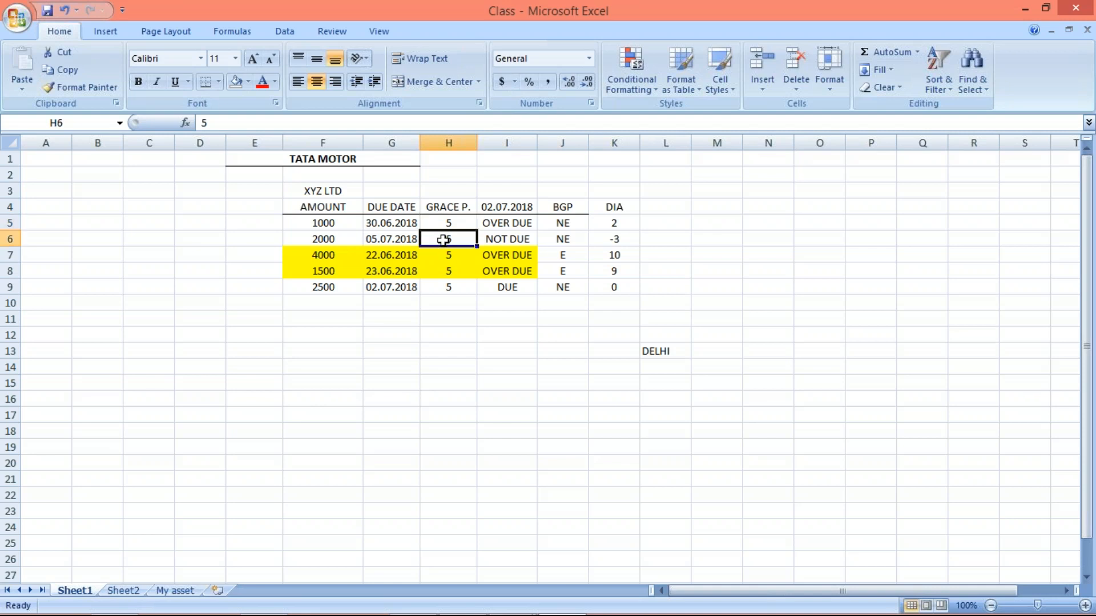
pyautogui.click(439, 219)
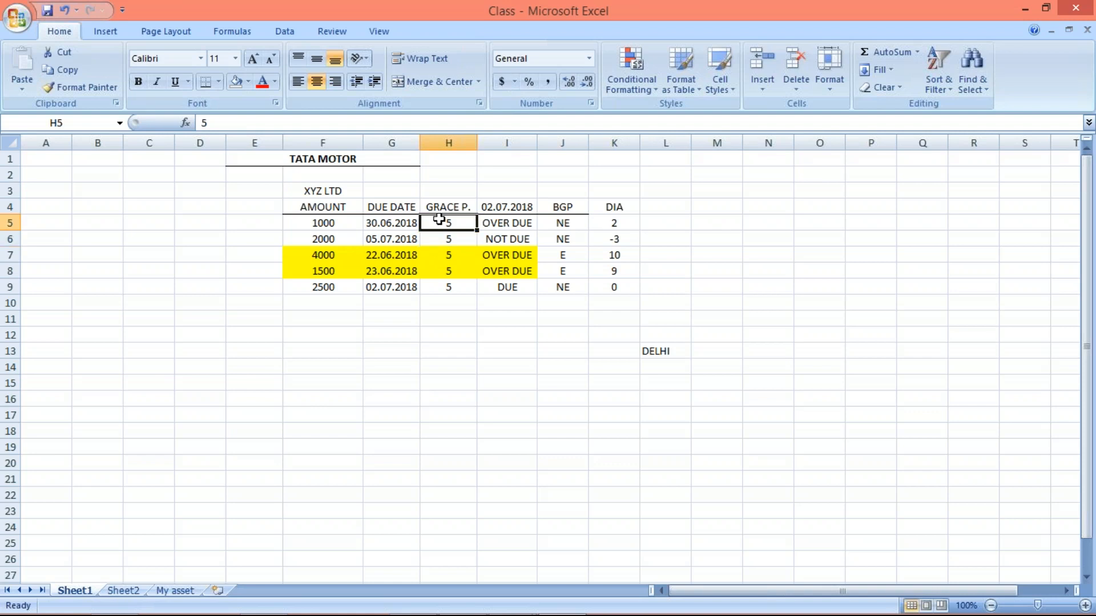
pyautogui.click(613, 223)
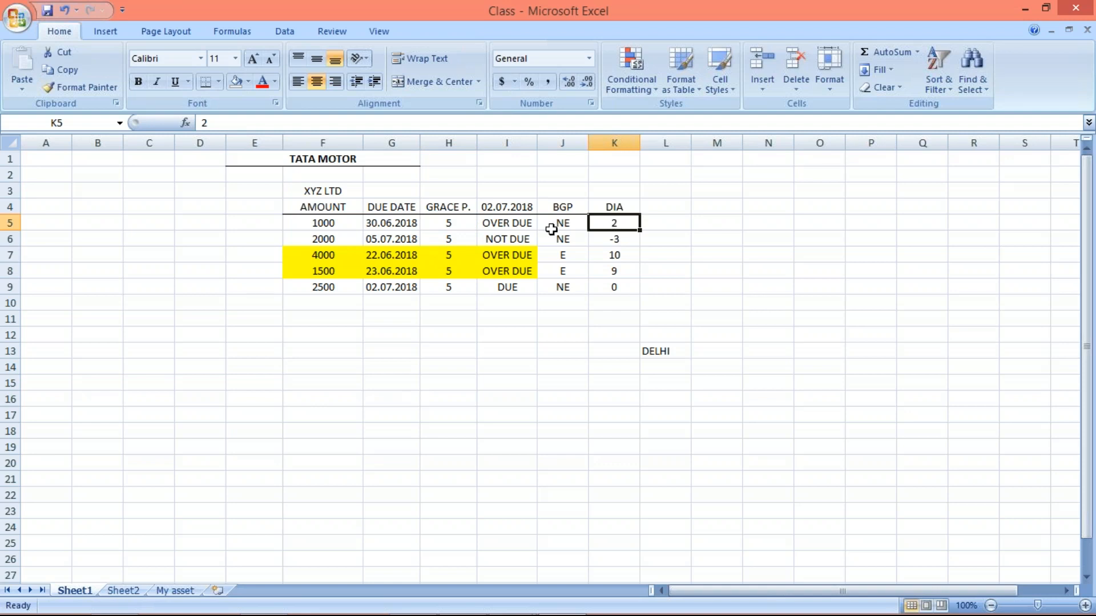
pyautogui.click(452, 223)
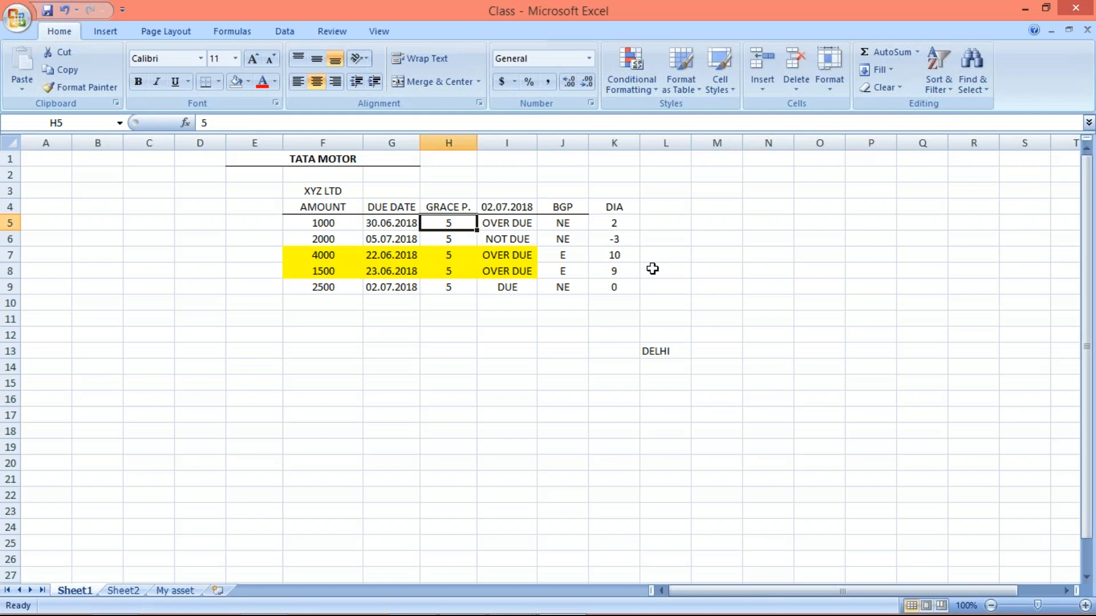
pyautogui.click(618, 221)
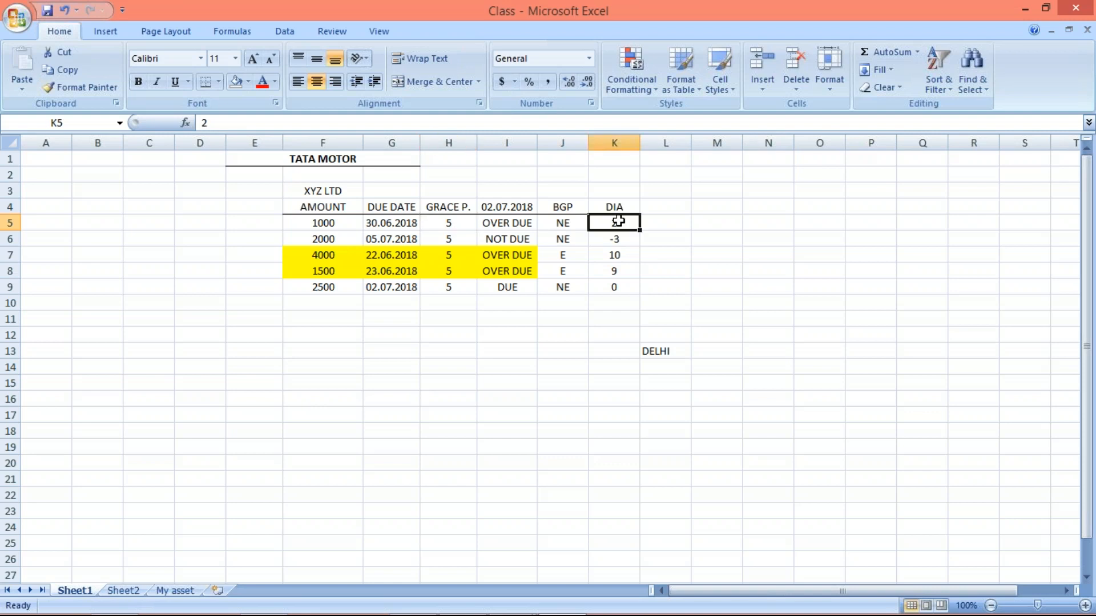
# - Compare the 02.07.2018 date heading with the due date column and check the 1000 item's DIA value
pyautogui.click(622, 316)
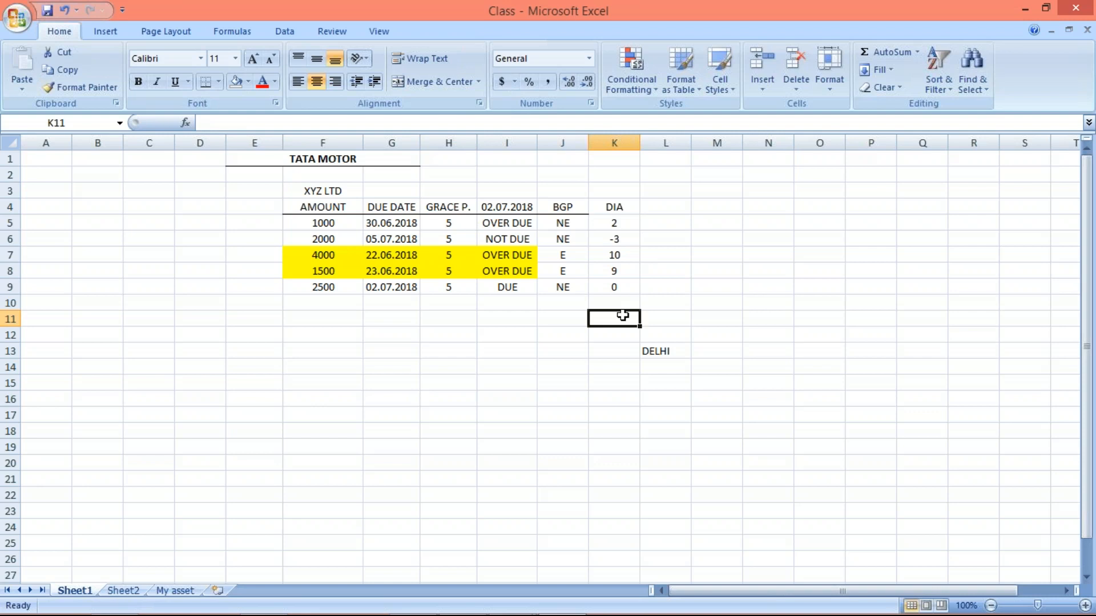
pyautogui.click(506, 209)
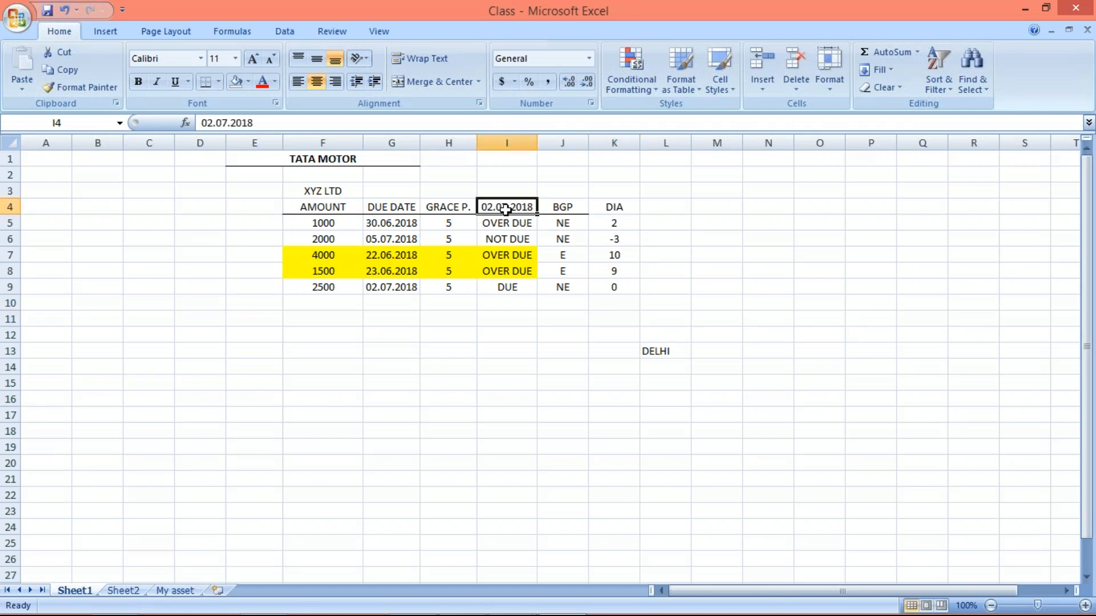
pyautogui.click(387, 207)
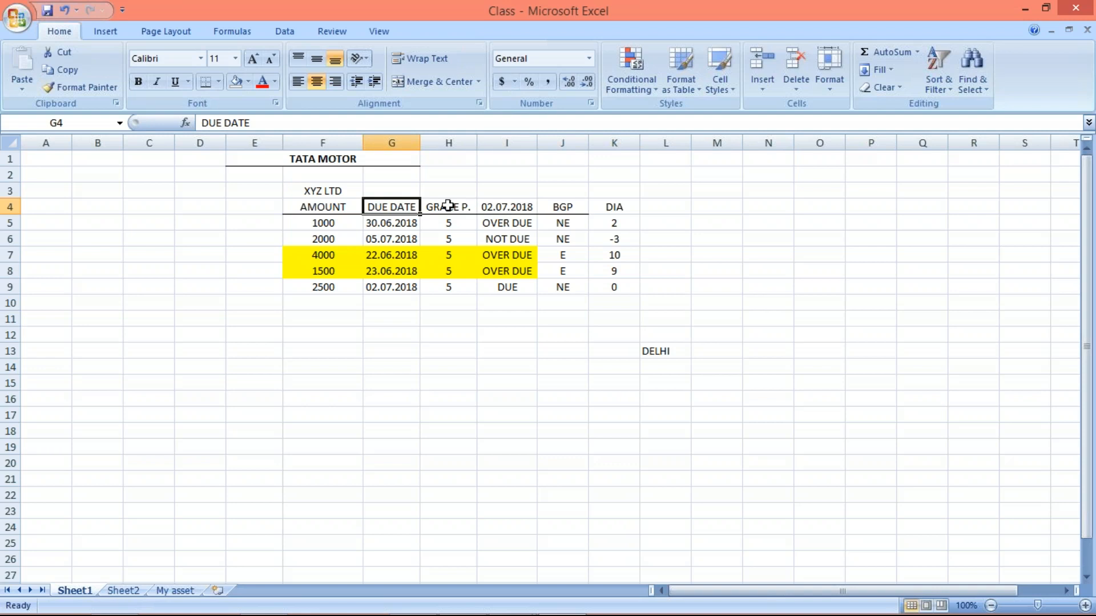
pyautogui.click(500, 206)
pyautogui.click(387, 210)
pyautogui.click(613, 220)
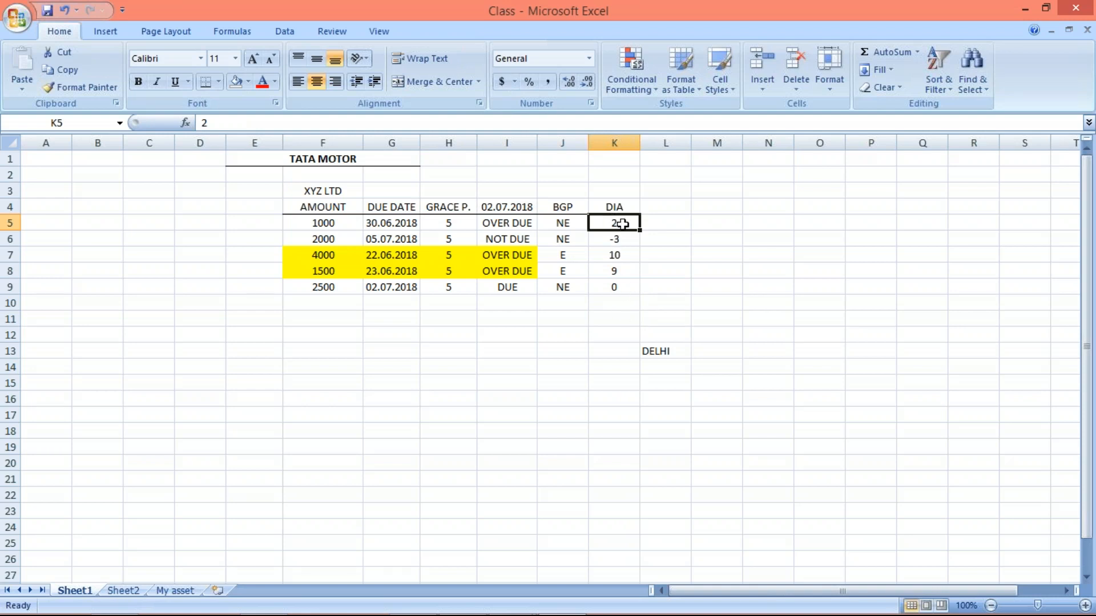
# - Review the DIA values of all items, matching those of the 4000 and 1500 items with their overdue status
pyautogui.moveTo(604, 222); pyautogui.dragTo(609, 301)
pyautogui.click(618, 253)
pyautogui.click(611, 273)
pyautogui.click(609, 255)
pyautogui.moveTo(613, 253); pyautogui.dragTo(518, 255)
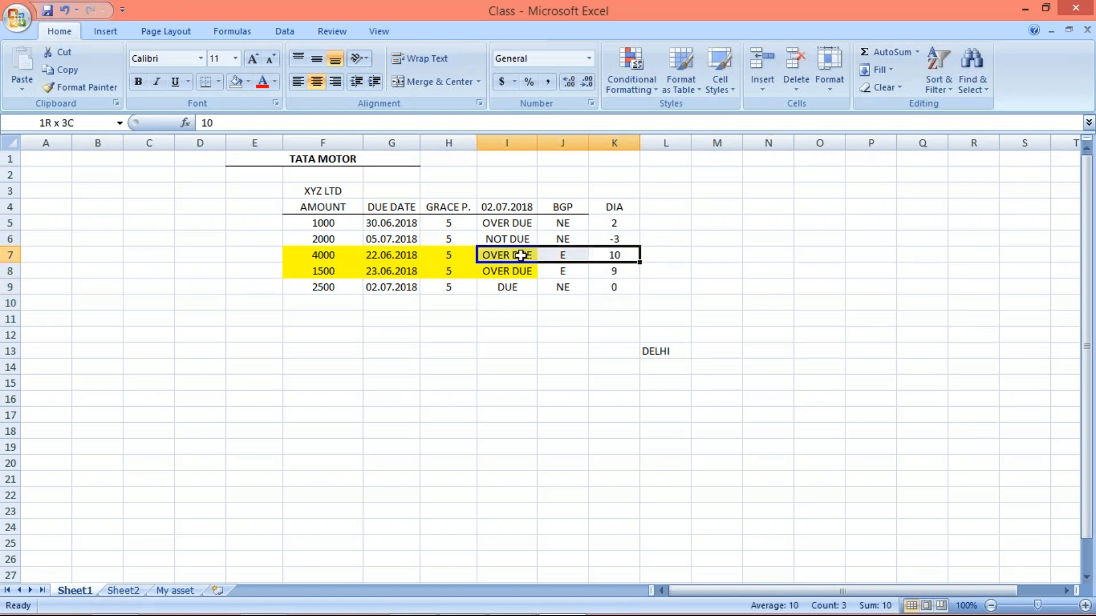
pyautogui.moveTo(612, 271); pyautogui.dragTo(516, 258)
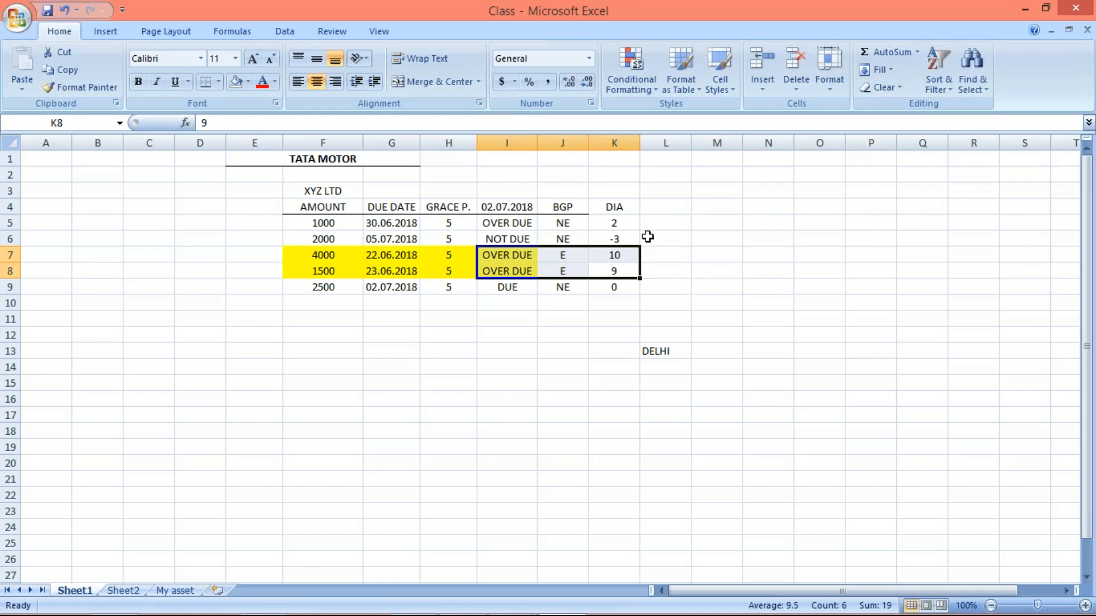
pyautogui.click(647, 236)
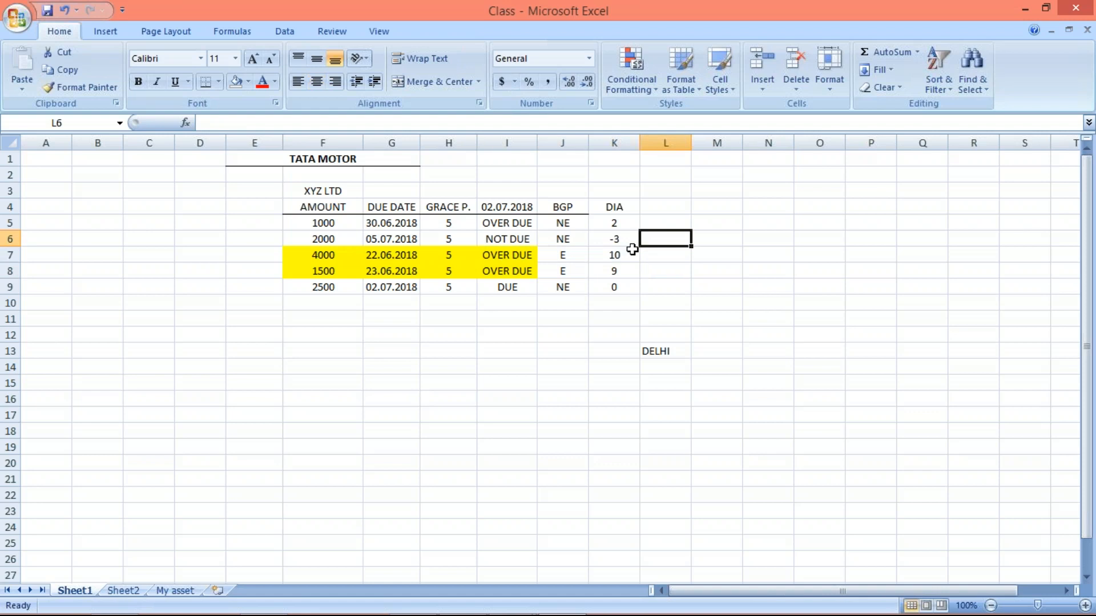
pyautogui.click(612, 252)
pyautogui.click(611, 268)
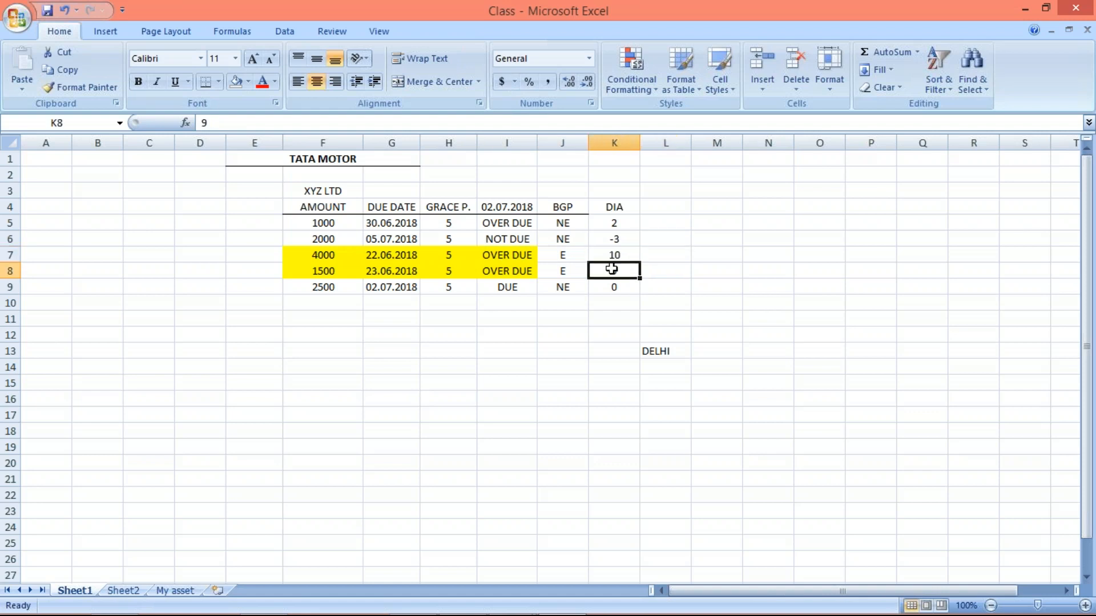
pyautogui.click(607, 225)
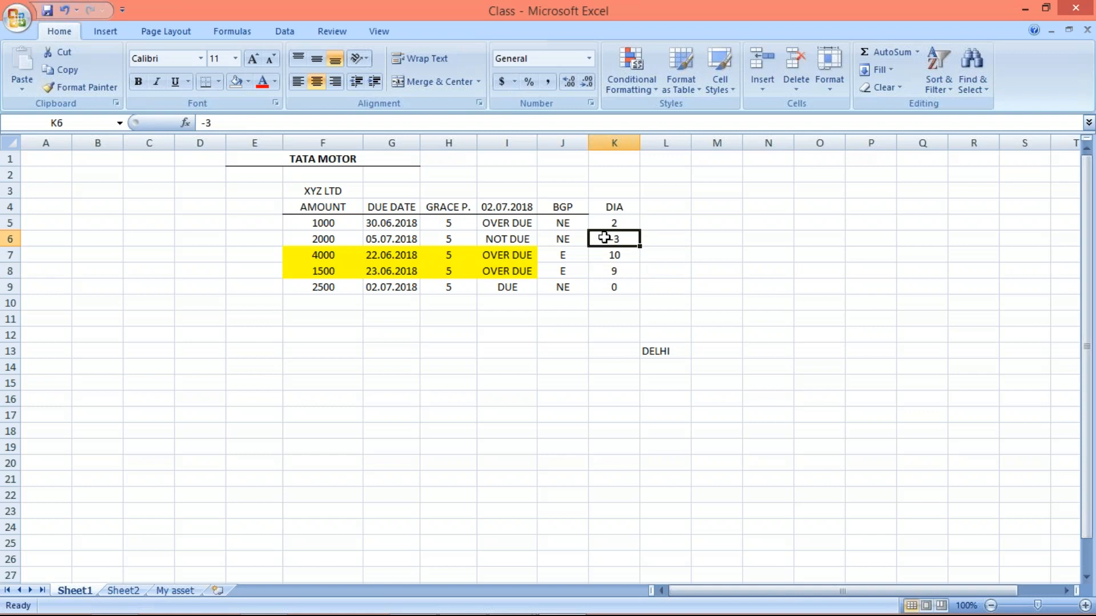
pyautogui.click(600, 290)
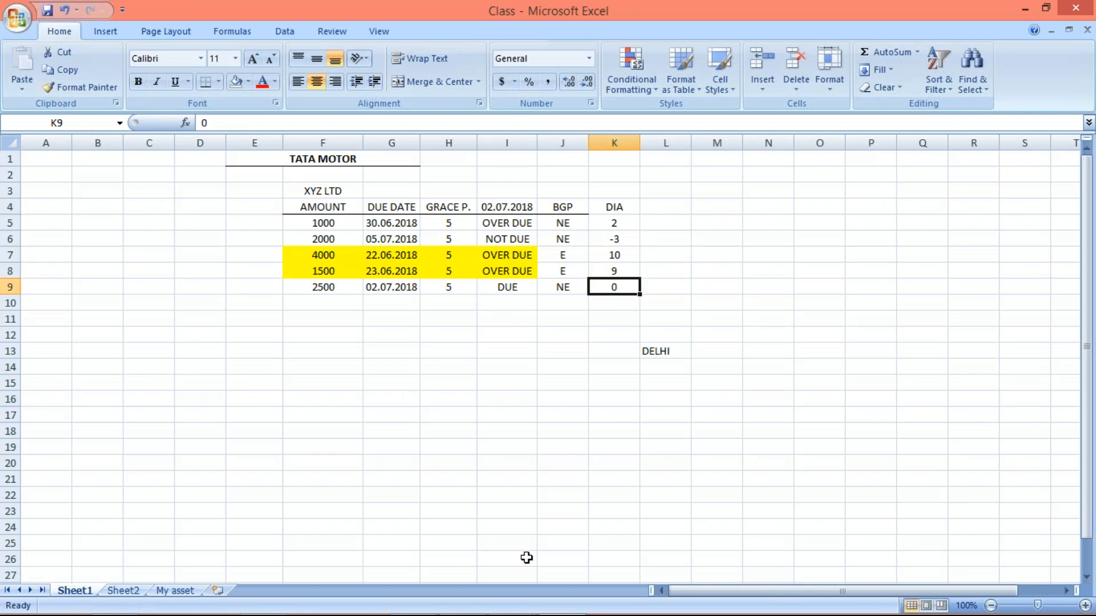
# - Switch to SAP, clear the minimum days in arrears and set the line item grace periods of TM10 to 5
pyautogui.moveTo(558, 609)
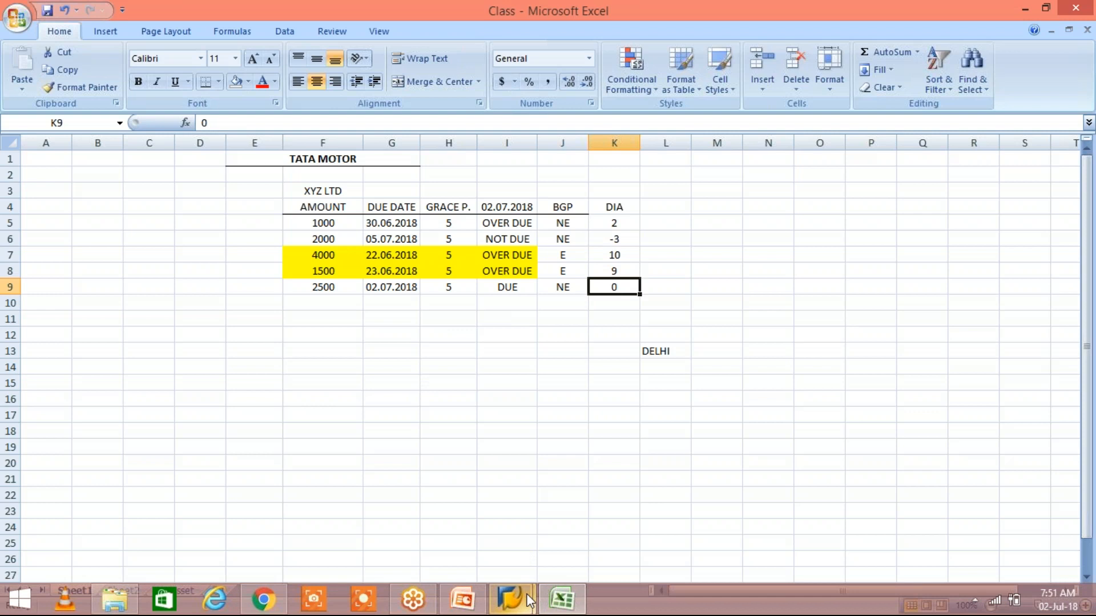
pyautogui.click(526, 594)
pyautogui.click(625, 534)
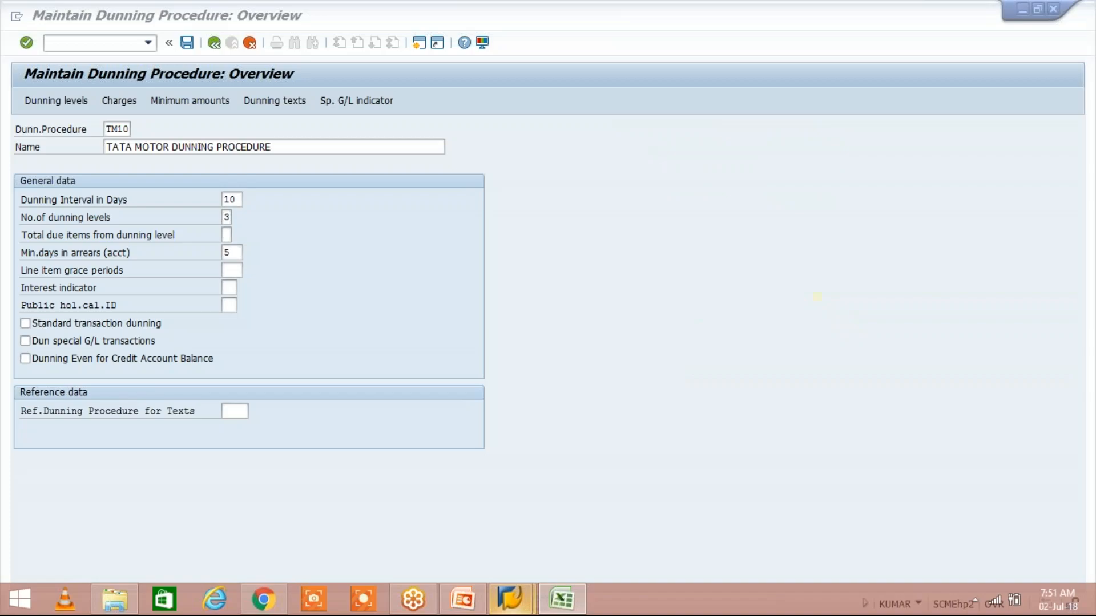
pyautogui.click(227, 268)
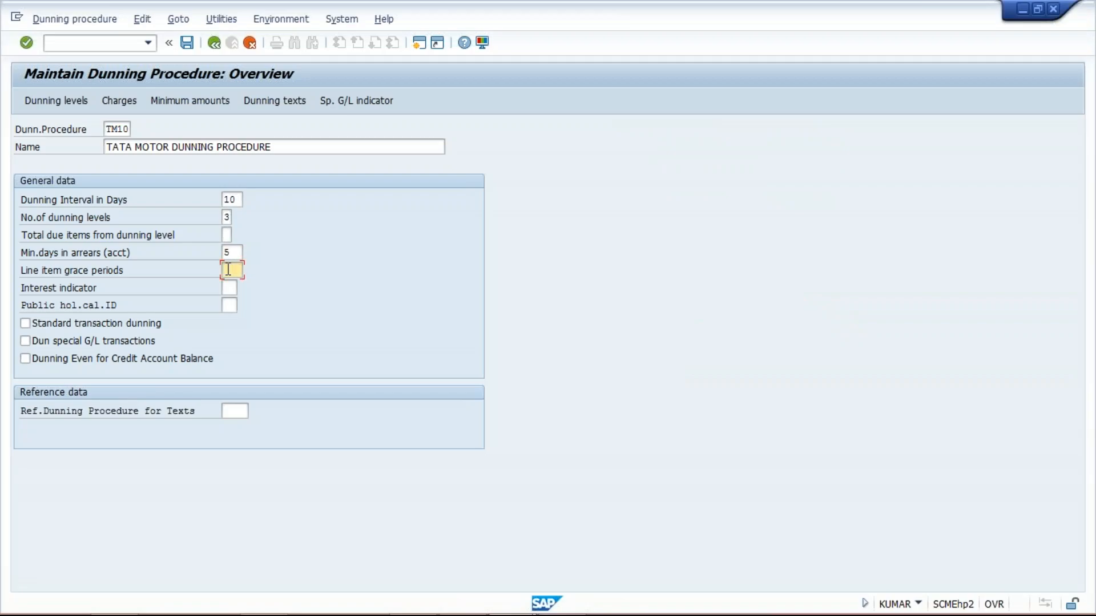
pyautogui.click(236, 251)
pyautogui.press('BackSpace')
pyautogui.click(238, 268)
pyautogui.write('5')
# - Set the minimum days in arrears (acct) to 7 alongside the line item grace periods
pyautogui.click(229, 252)
pyautogui.click(234, 272)
pyautogui.click(231, 252)
pyautogui.click(233, 270)
pyautogui.doubleClick(236, 252)
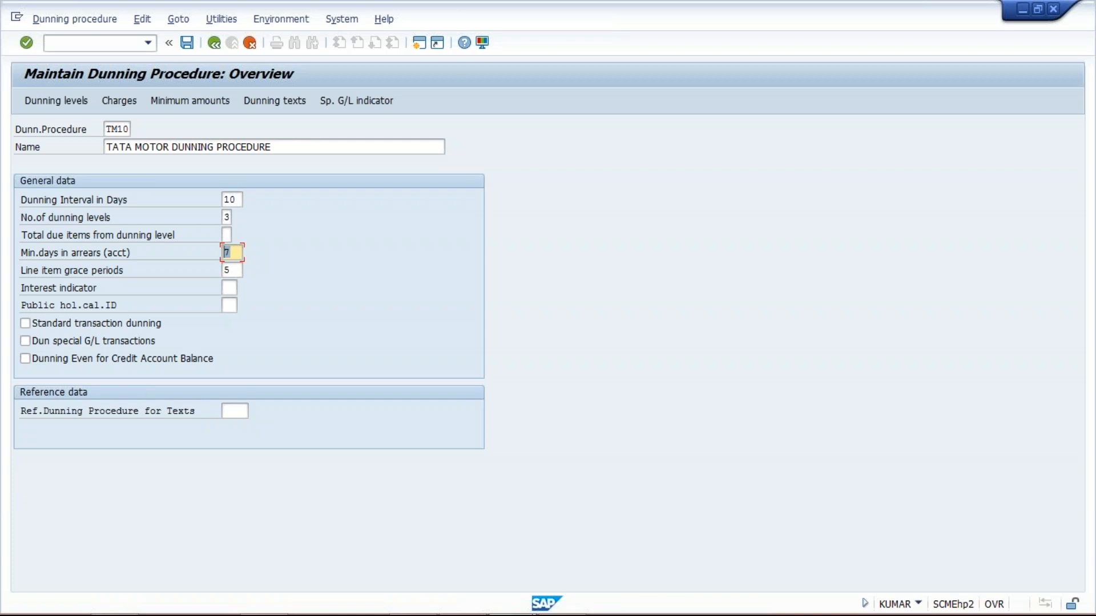
pyautogui.click(239, 252)
# - Glance at the Excel table, return to SAP and clear the minimum days in arrears (acct)
pyautogui.hotkey('alt', 'Tab')
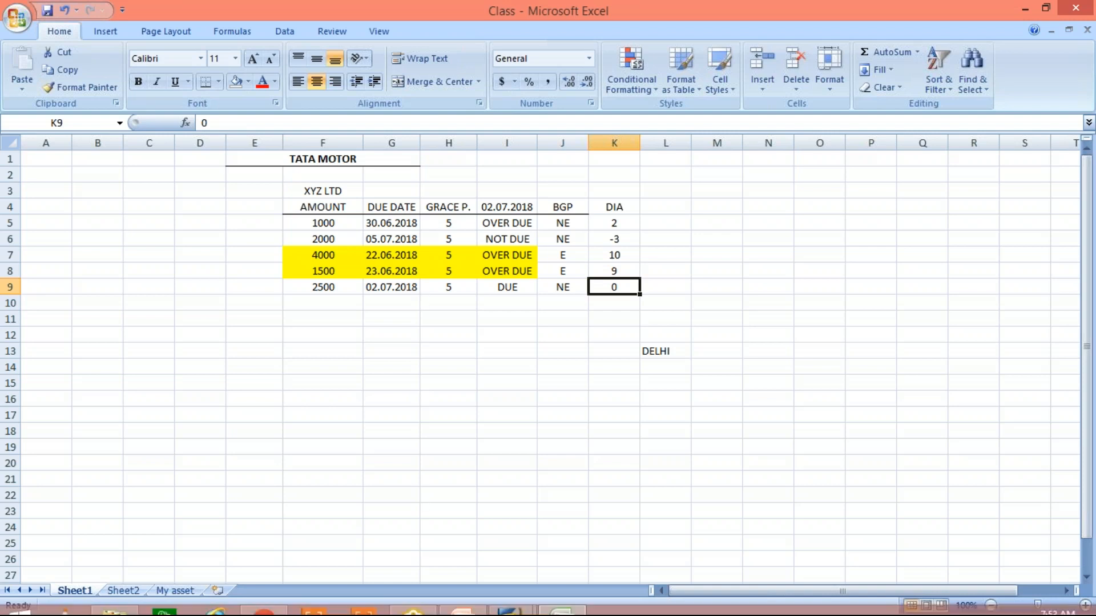
pyautogui.moveTo(518, 587)
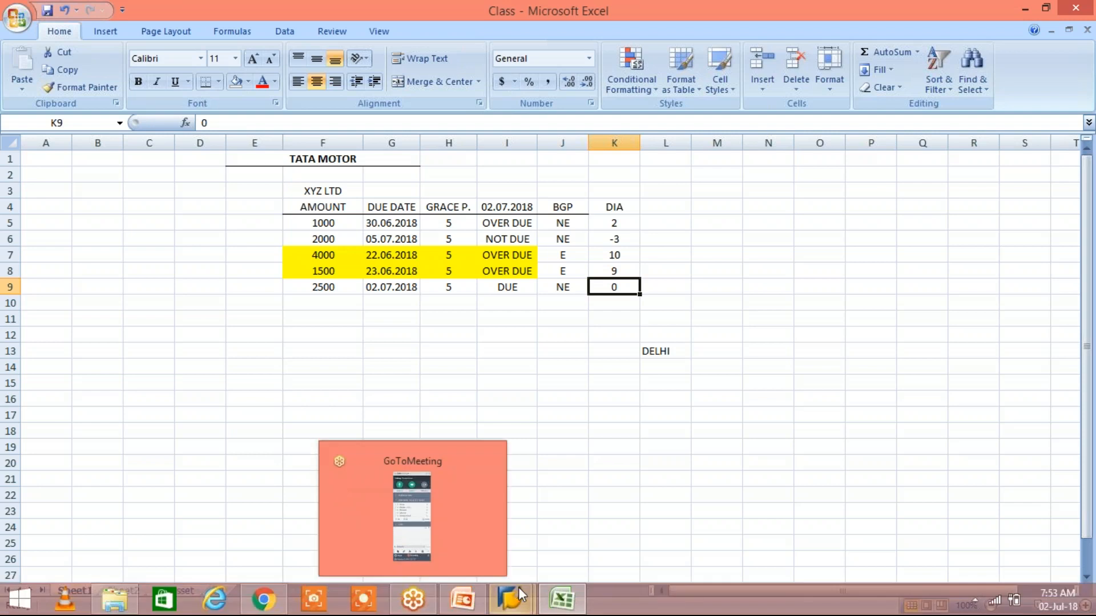
pyautogui.click(579, 522)
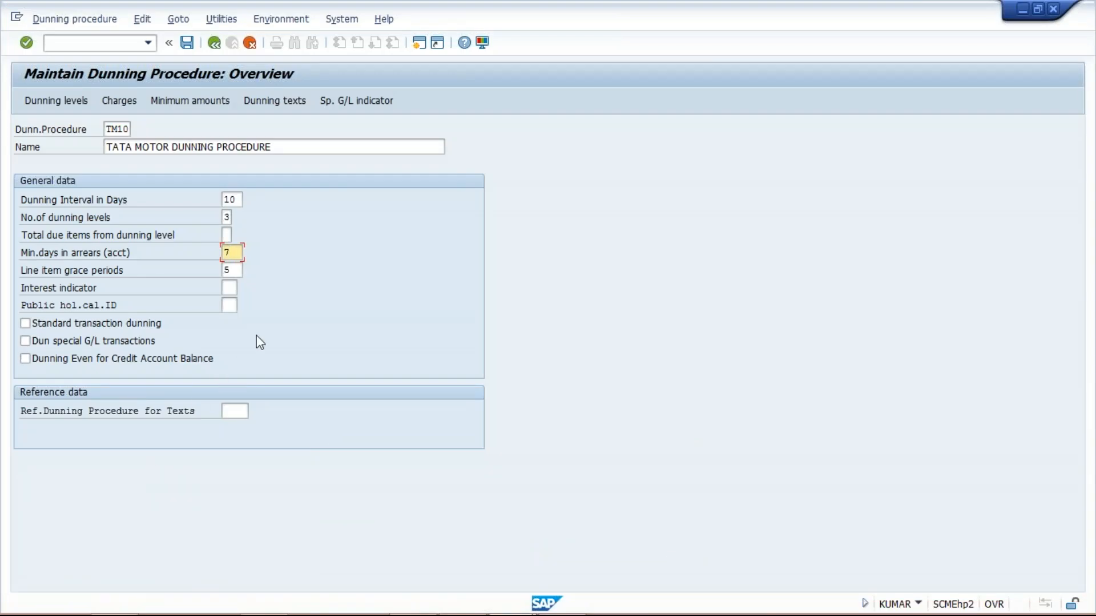
pyautogui.press('BackSpace')
pyautogui.click(228, 288)
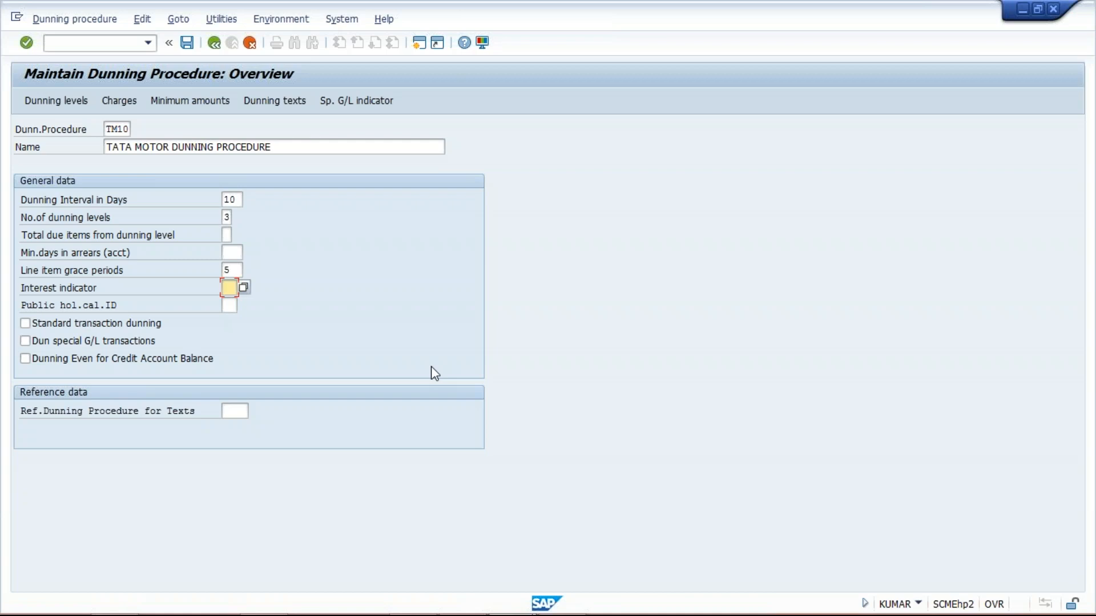
# - Enable standard transaction dunning and enter 01 as the public holiday calendar ID
pyautogui.click(116, 323)
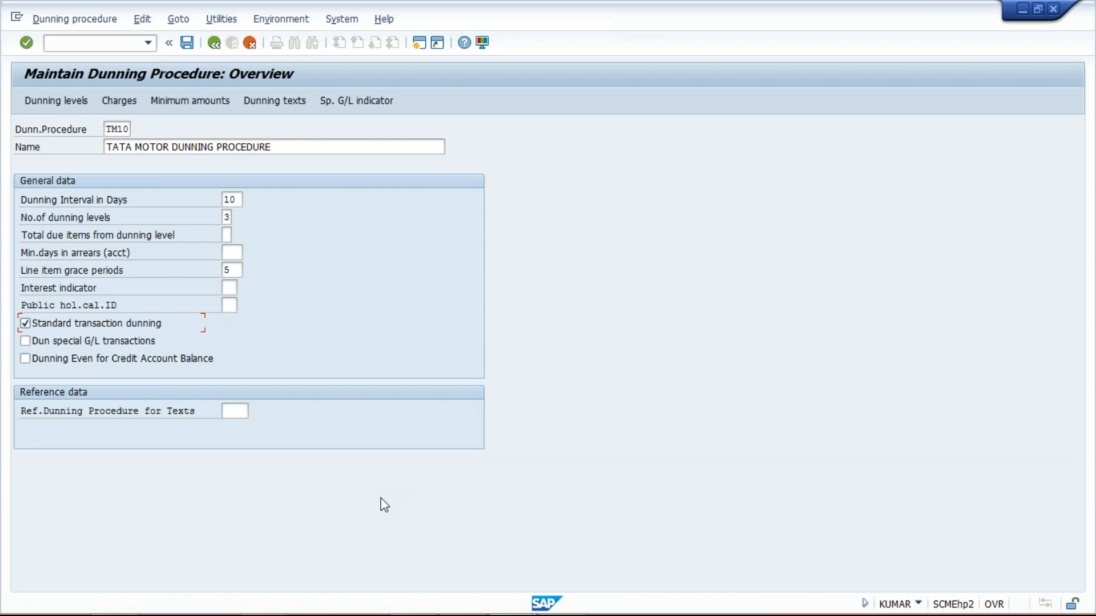
pyautogui.click(233, 307)
pyautogui.write('01')
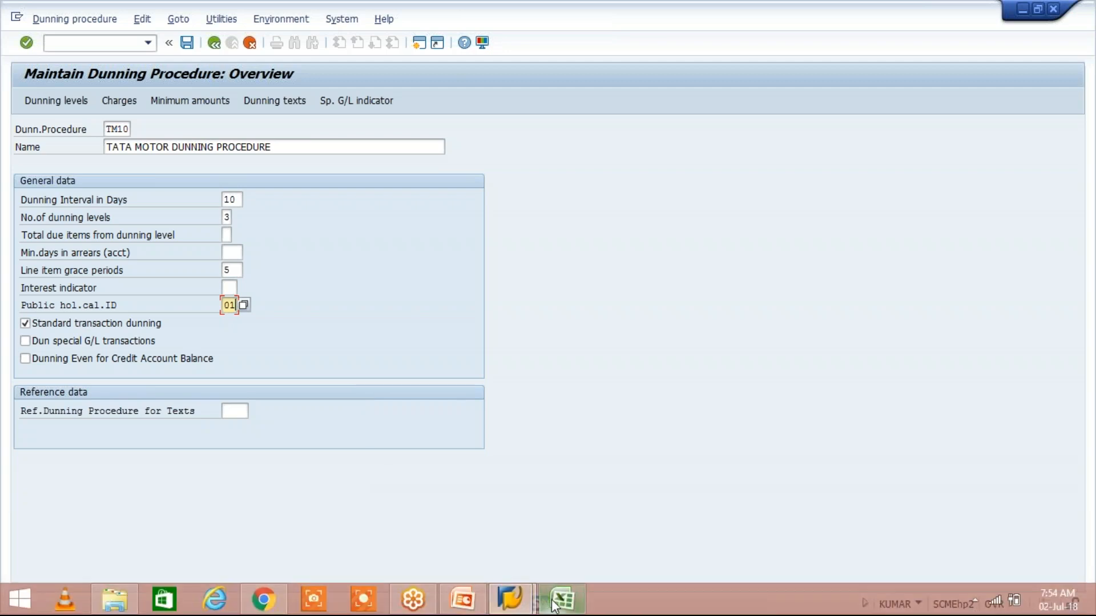
# - Switch to Excel to compare the grace periods of the 1000 and 1500 items, and return to SAP
pyautogui.moveTo(554, 606)
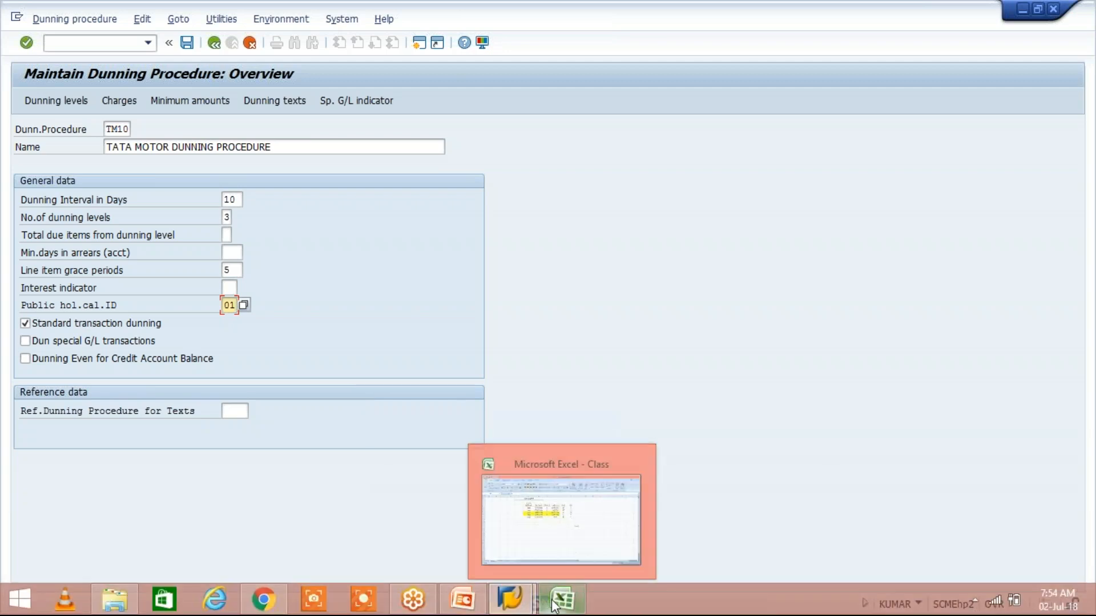
pyautogui.click(586, 545)
pyautogui.click(446, 222)
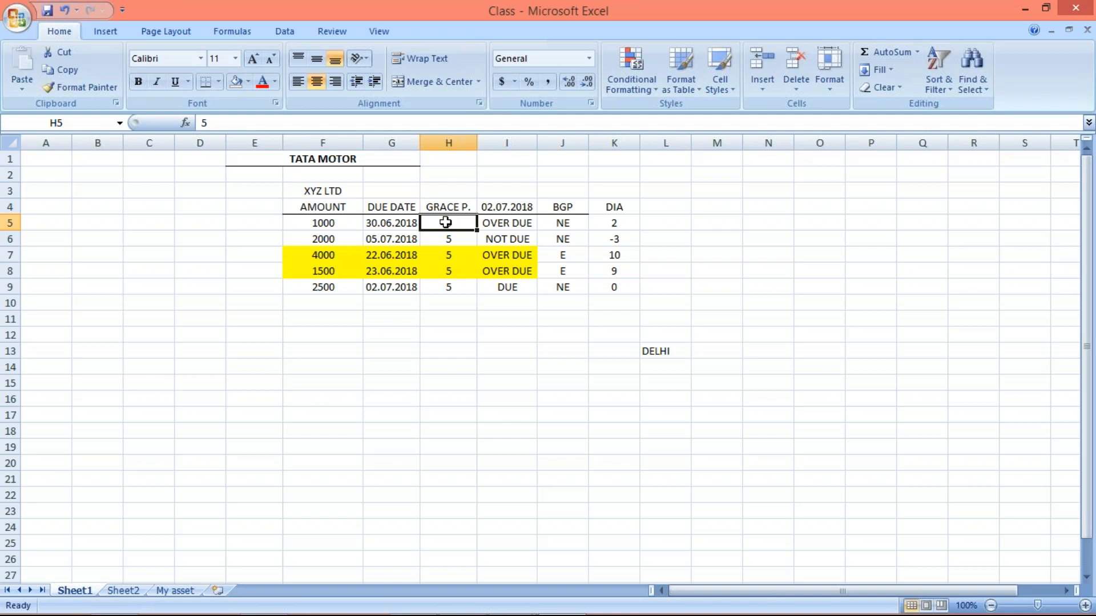
pyautogui.click(450, 273)
pyautogui.click(449, 222)
pyautogui.hotkey('alt', 'Tab')
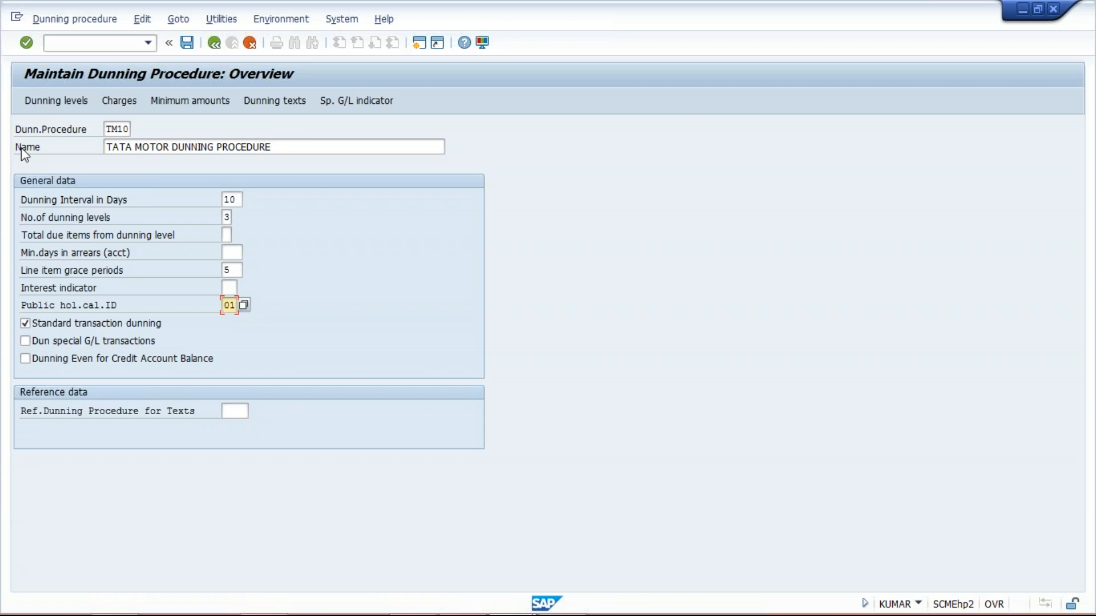
# - With the public holiday calendar ID cleared, set TM10 as the reference dunning procedure for texts and open the dunning levels
pyautogui.click(236, 411)
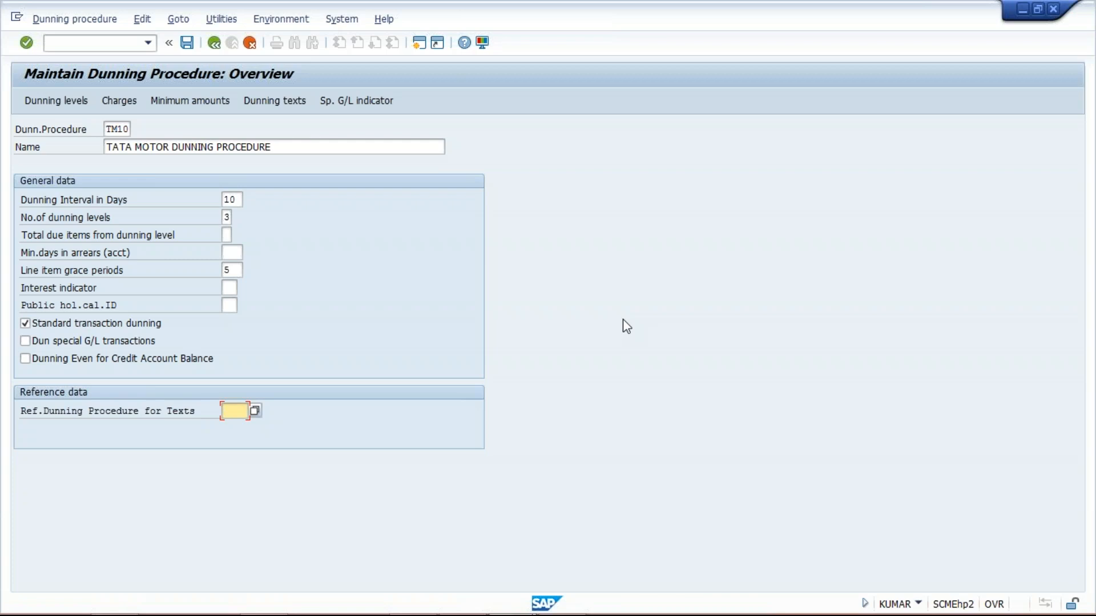
pyautogui.press('Return')
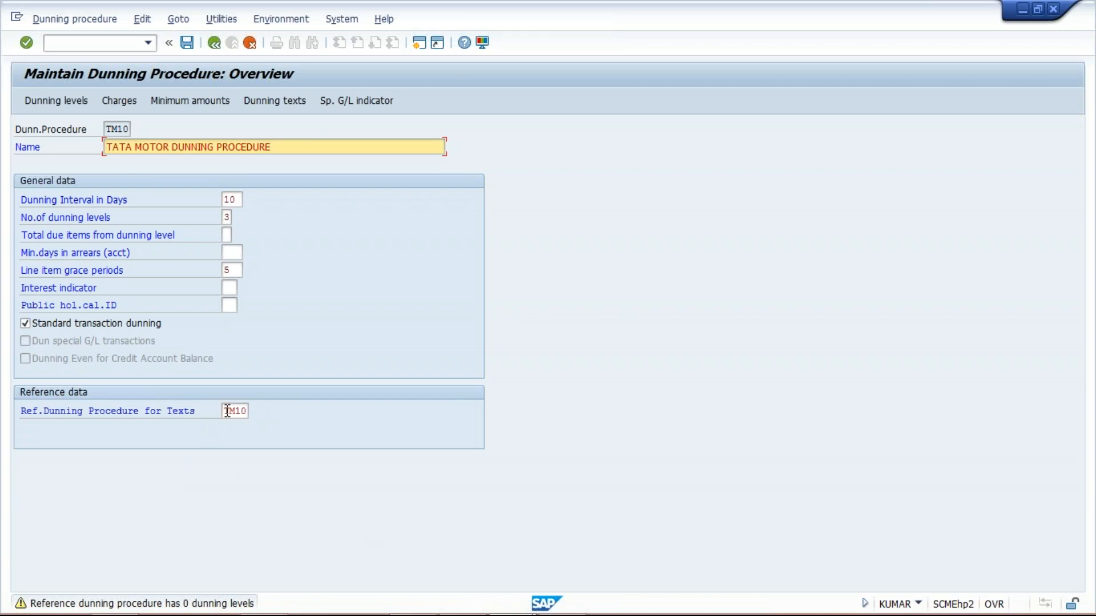
pyautogui.doubleClick(108, 130)
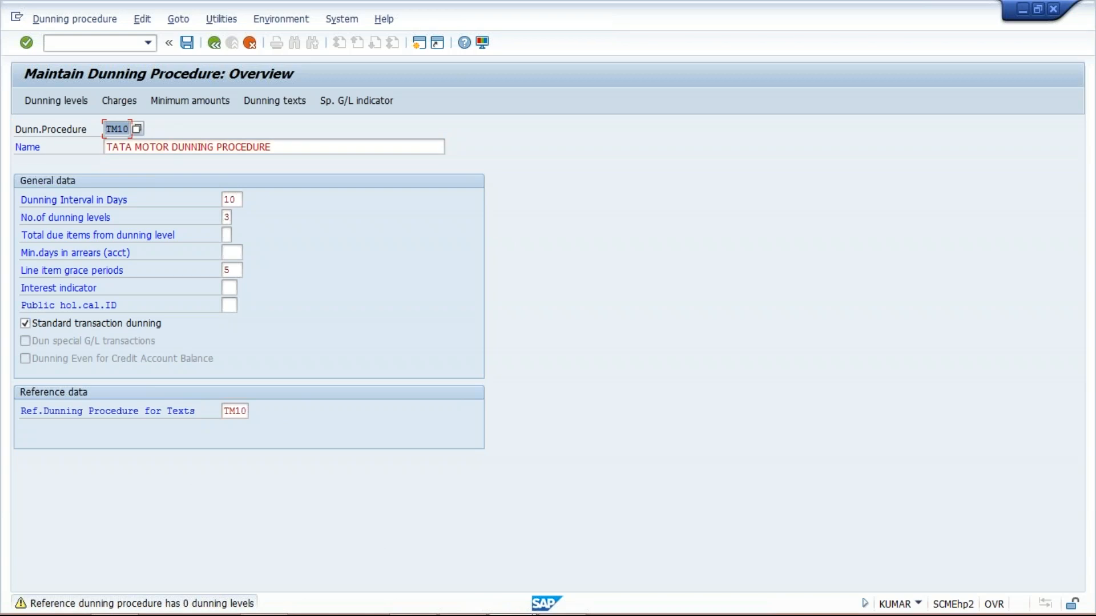
pyautogui.press('Return')
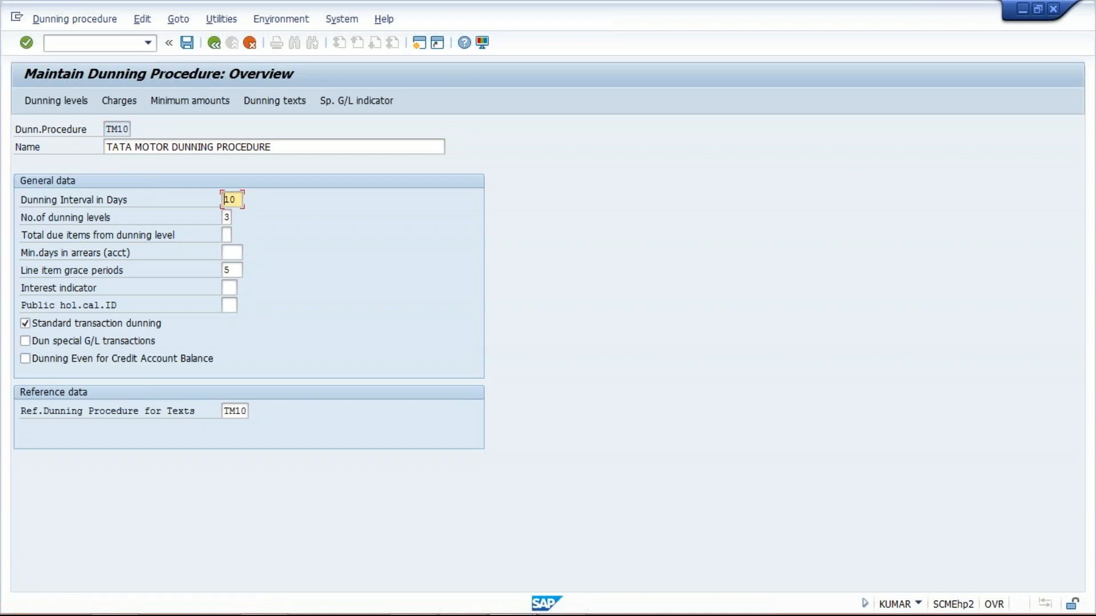
pyautogui.click(40, 101)
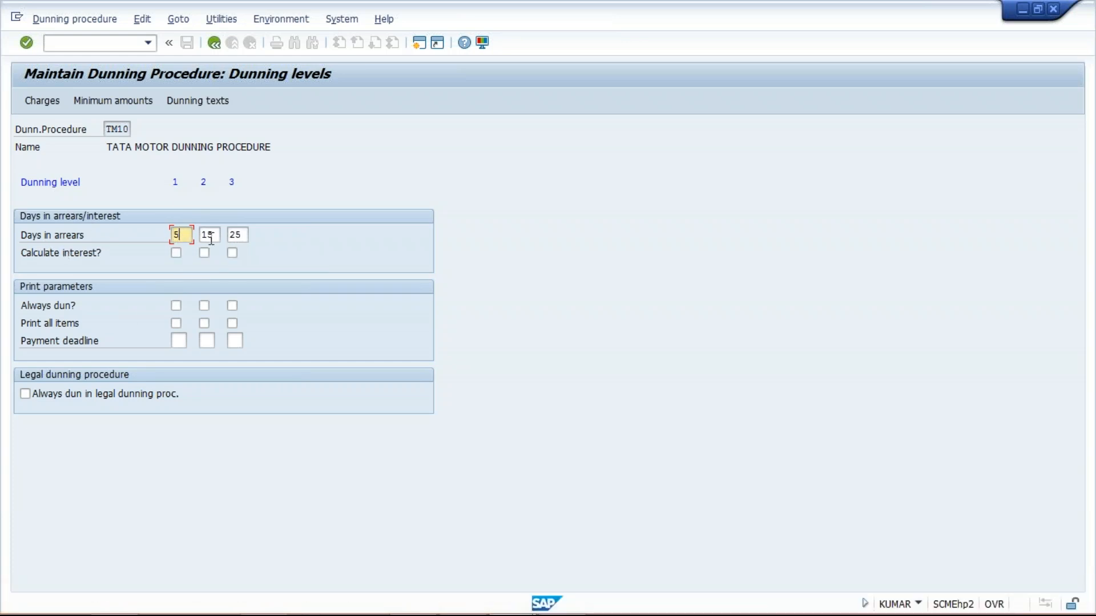
# - Switch to Excel and examine the due date, grace period and due status of the 2500 item against the 02.07.2018 date
pyautogui.click(240, 234)
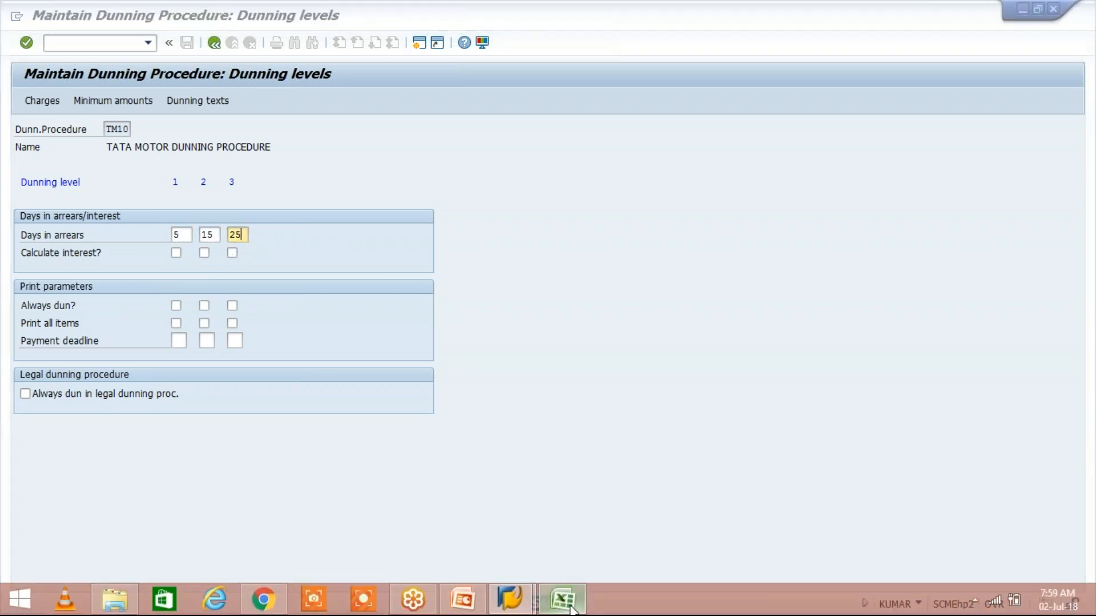
pyautogui.click(564, 600)
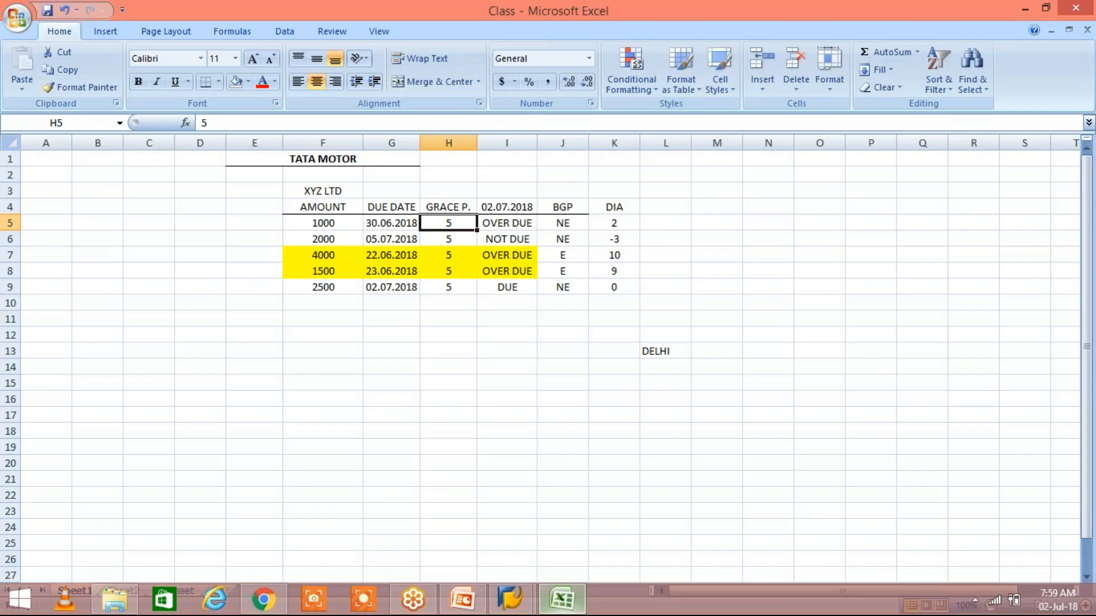
pyautogui.click(321, 289)
pyautogui.click(380, 287)
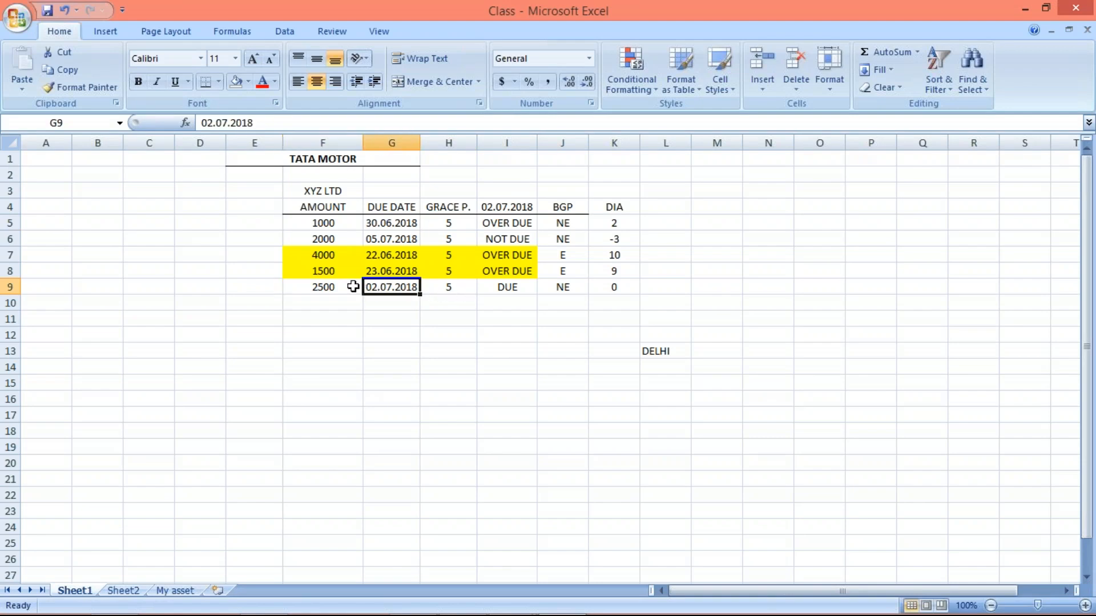
pyautogui.click(321, 286)
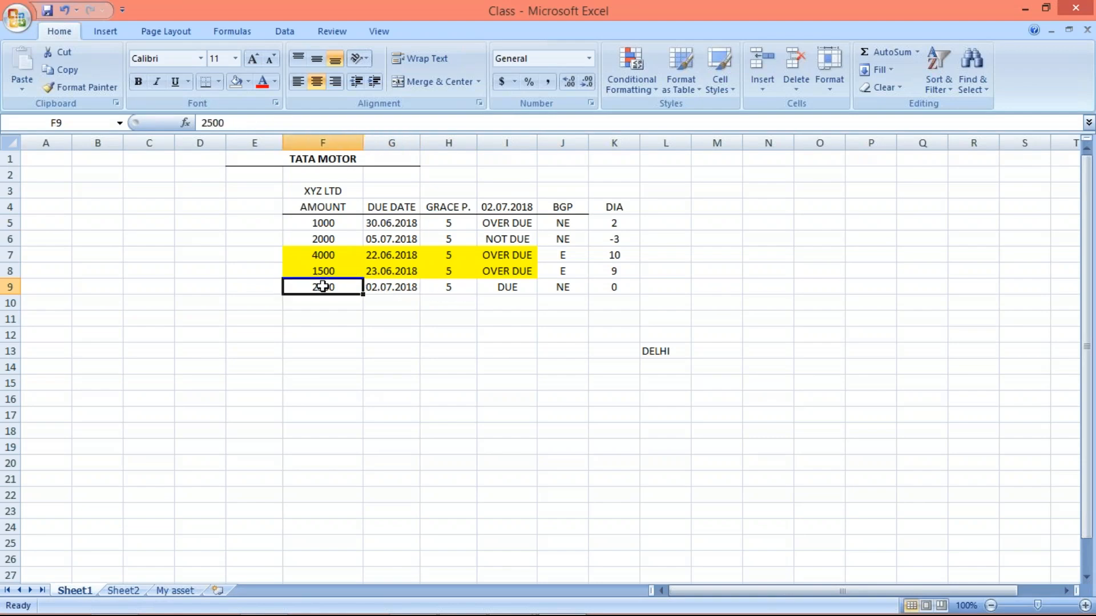
pyautogui.click(390, 288)
pyautogui.click(444, 289)
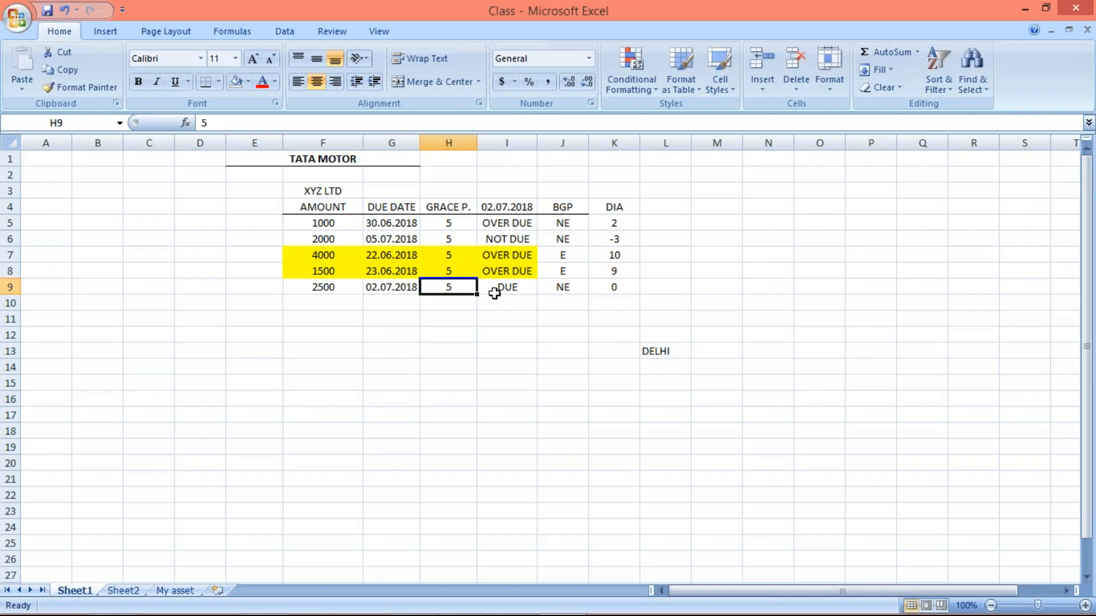
pyautogui.click(500, 292)
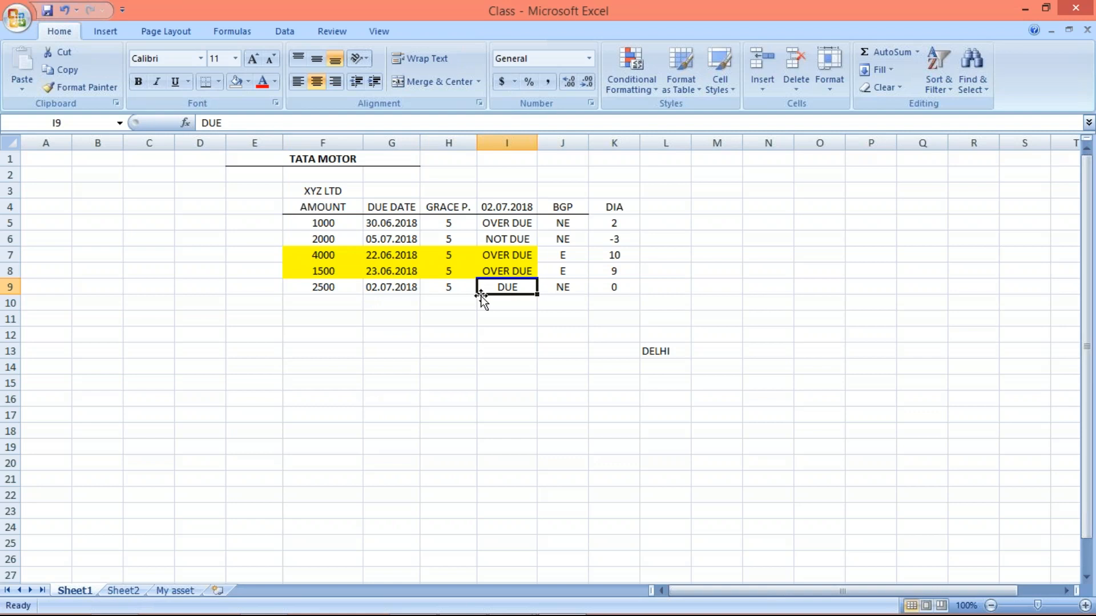
pyautogui.click(400, 290)
pyautogui.click(505, 289)
pyautogui.click(502, 204)
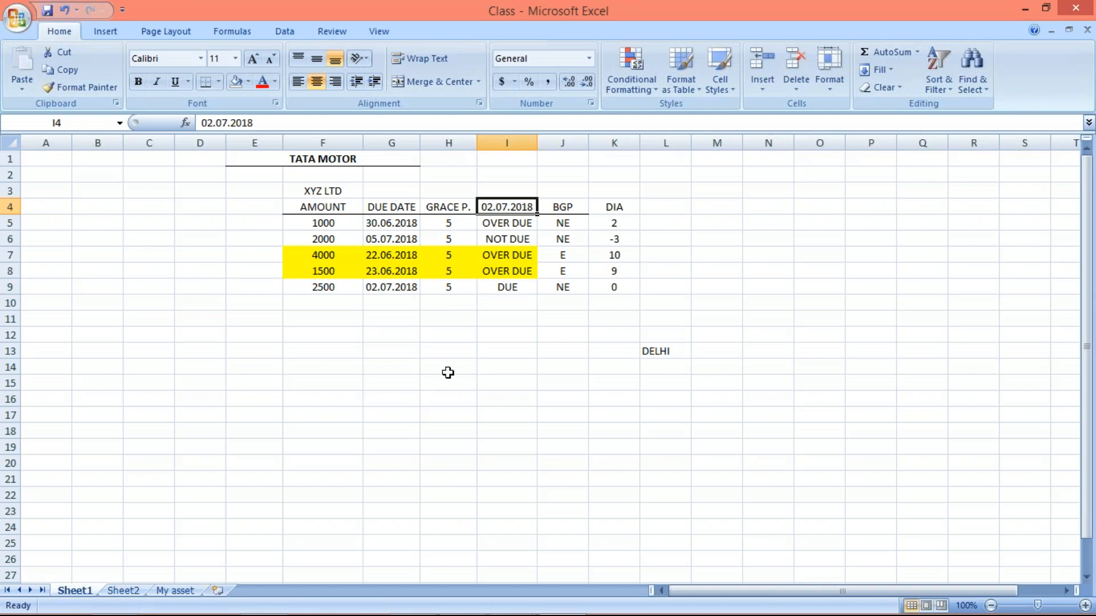
pyautogui.click(497, 335)
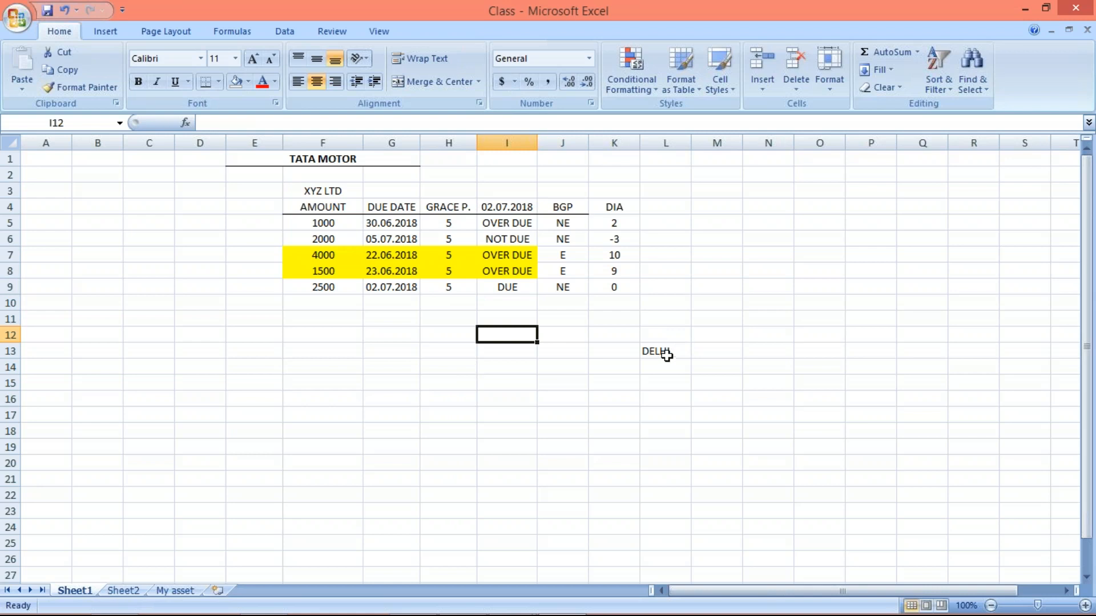
# - Clear DELHI from cell L13 and enter 0 in cell I11 under the status column
pyautogui.click(662, 354)
pyautogui.press('Delete')
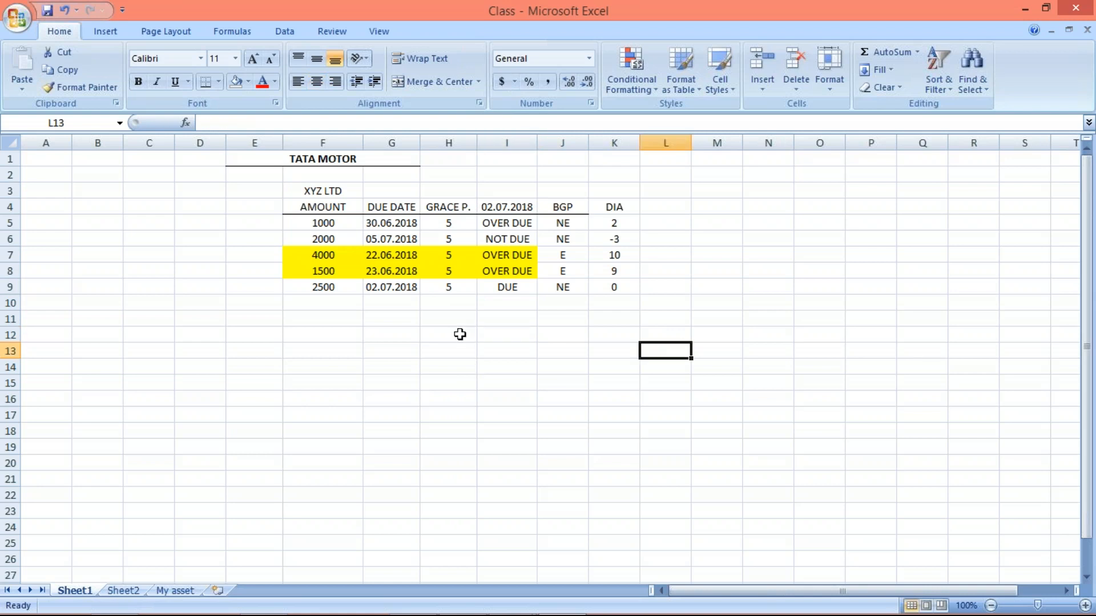
pyautogui.click(499, 322)
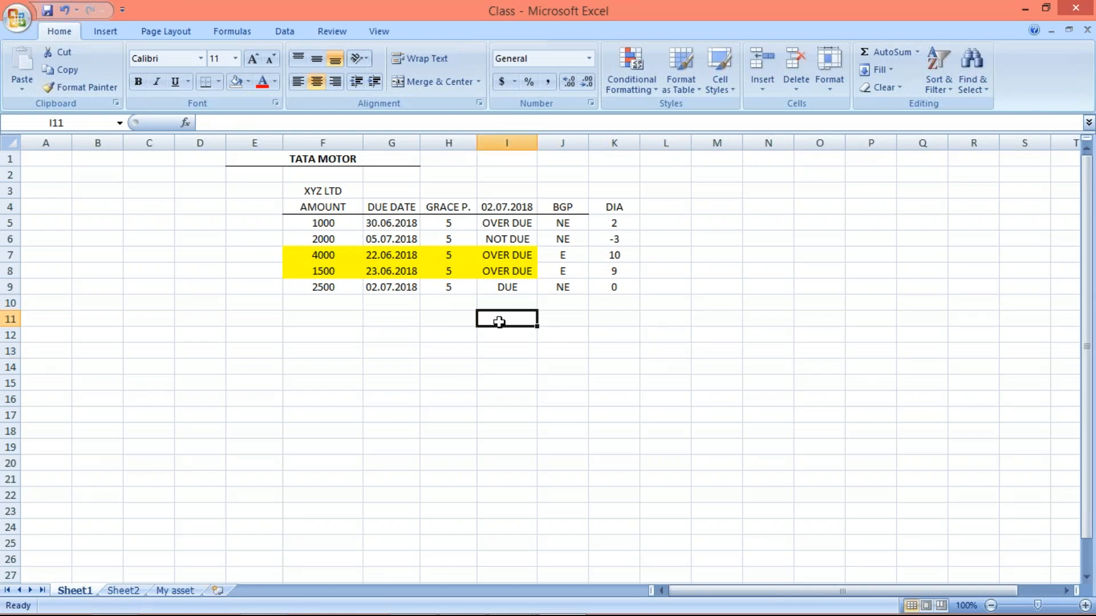
pyautogui.write('0')
pyautogui.press('Return')
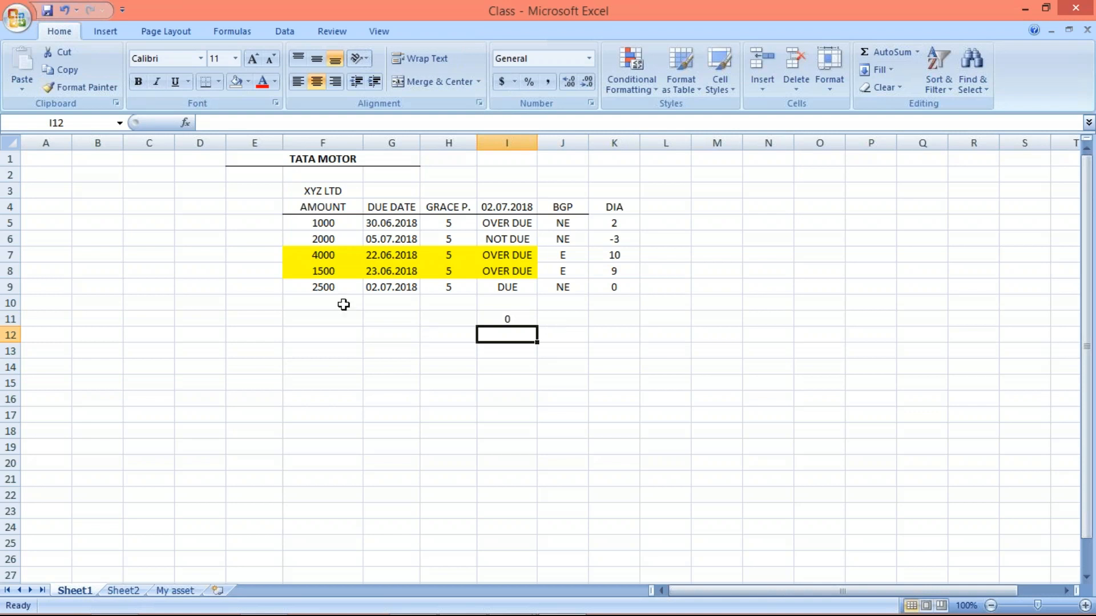
# - Highlight the 2500 item from amount to status, and enter 5 in cell J11 beside the 0
pyautogui.moveTo(337, 288); pyautogui.dragTo(510, 284)
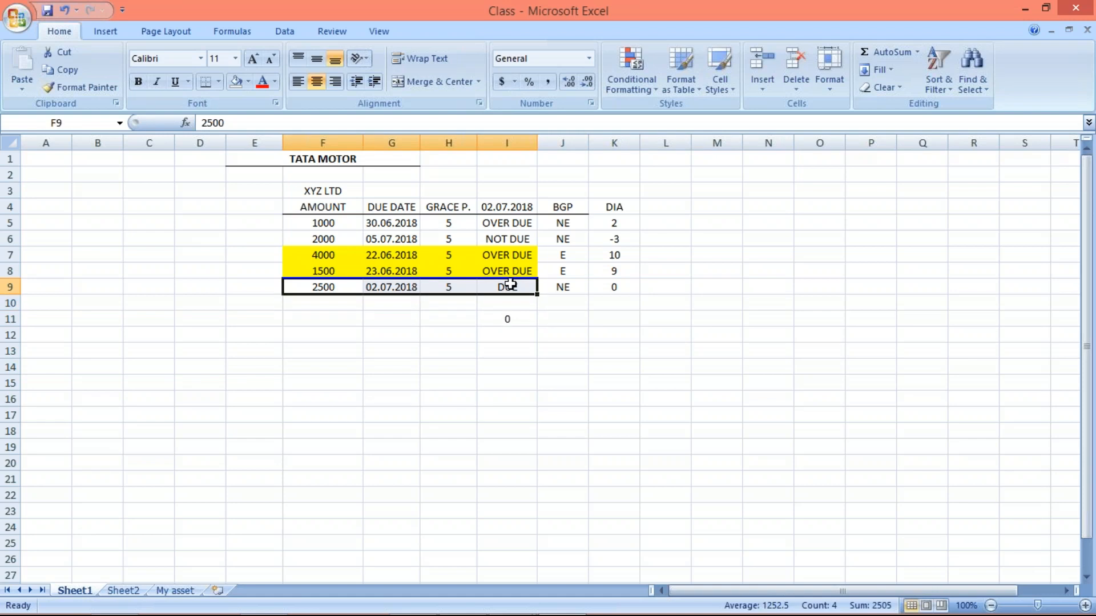
pyautogui.click(554, 318)
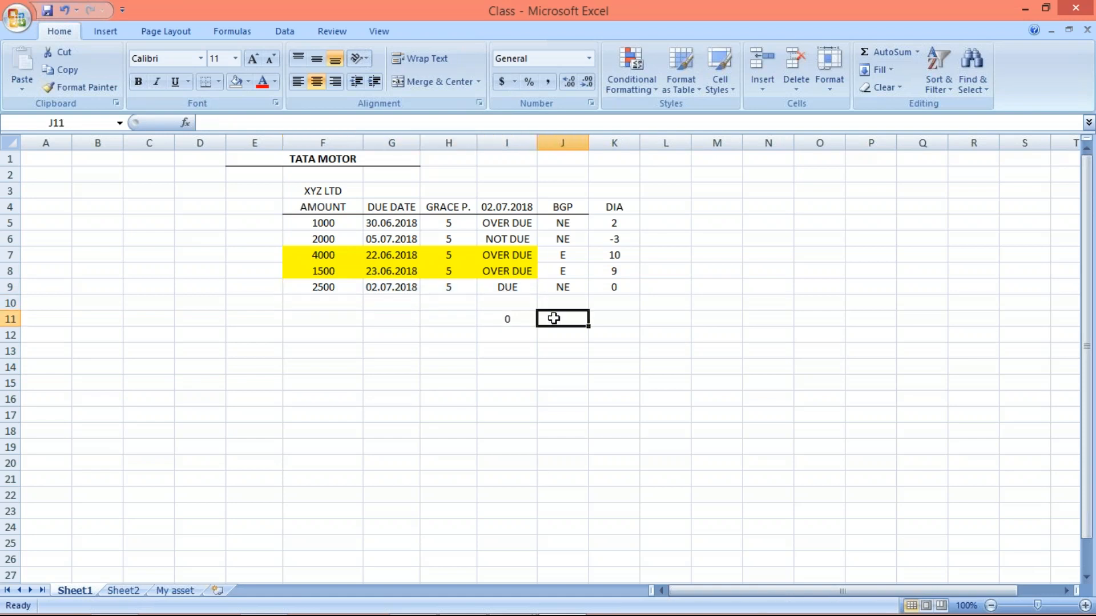
pyautogui.write('5')
pyautogui.press('Return')
# - Enter 1 REMINDER in cell J10 above the 5 and widen column J to fit it
pyautogui.click(566, 302)
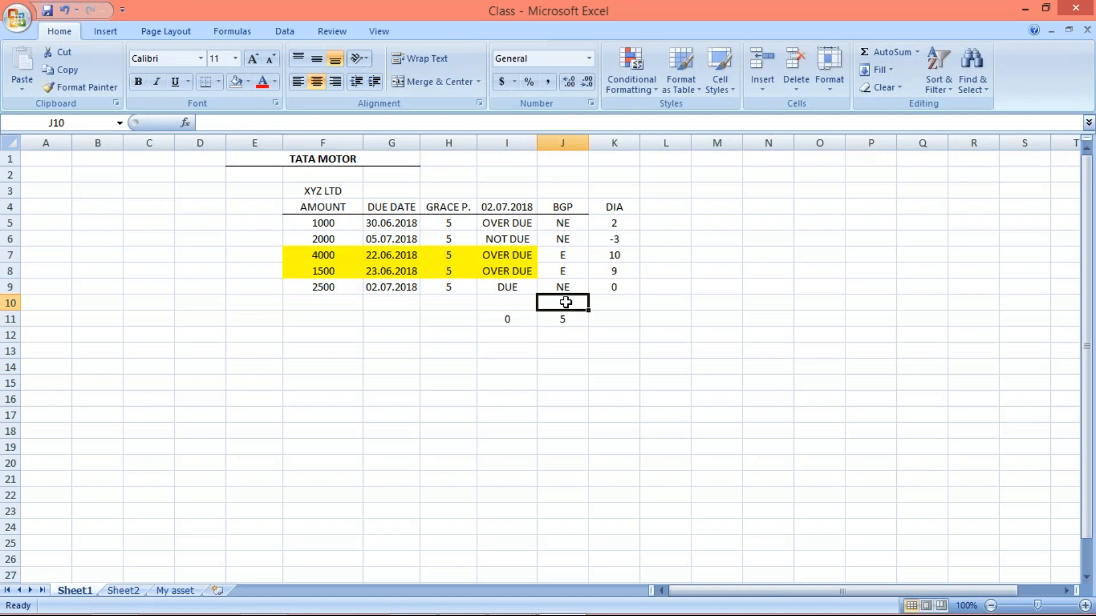
pyautogui.write('1')
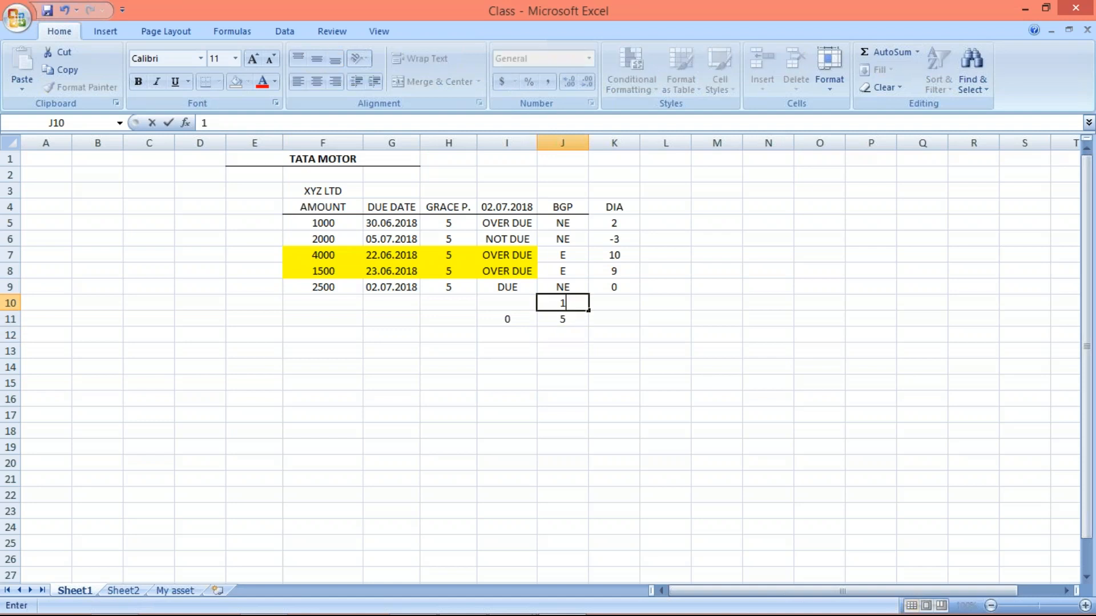
pyautogui.write(' REMINDER')
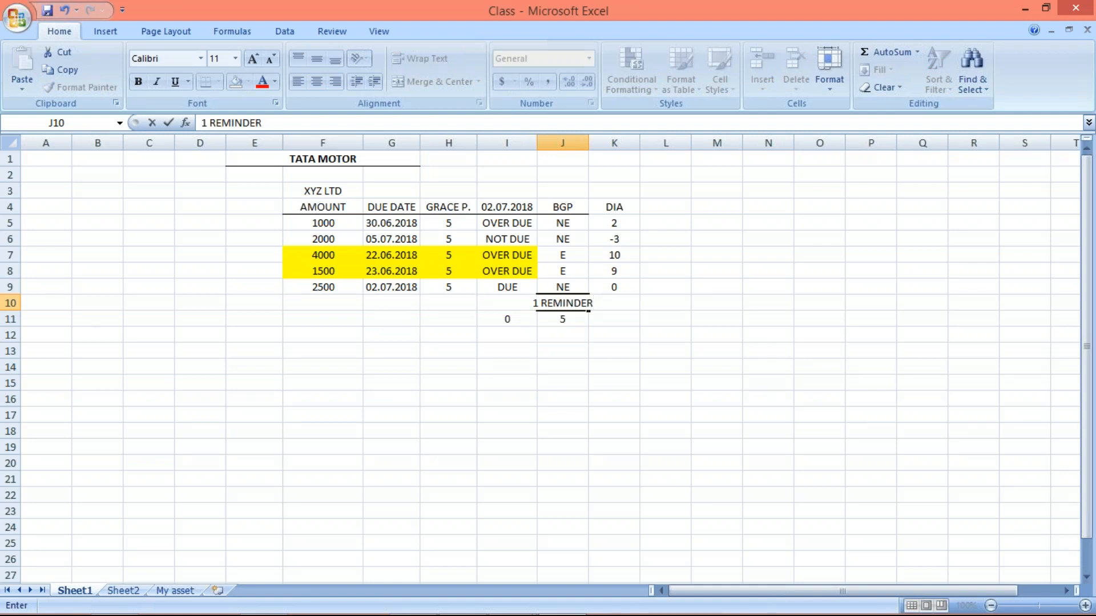
pyautogui.press('Return')
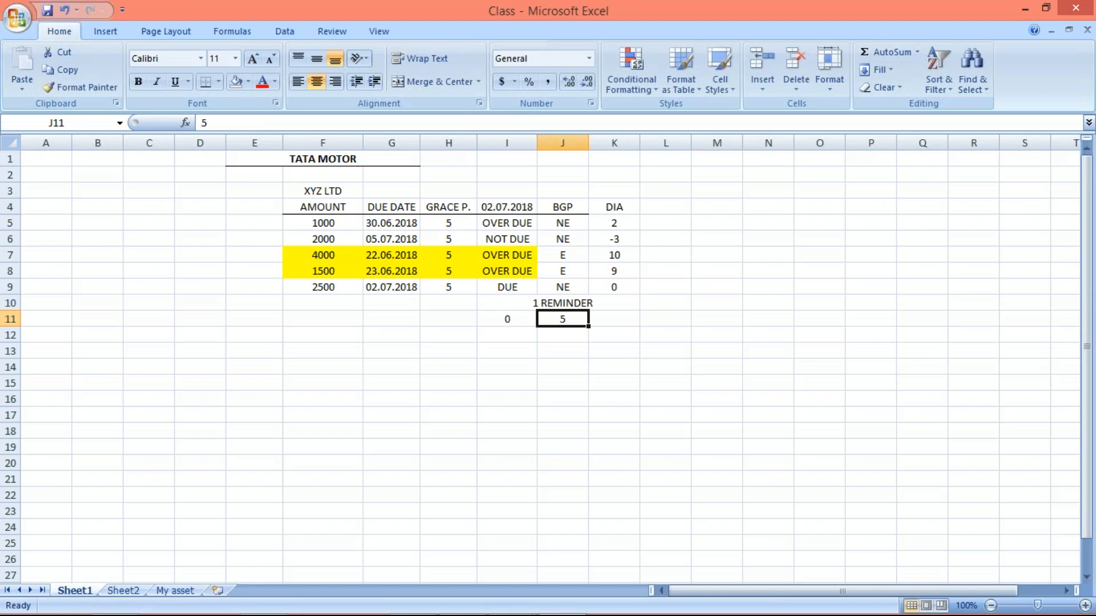
pyautogui.moveTo(589, 142); pyautogui.dragTo(603, 142)
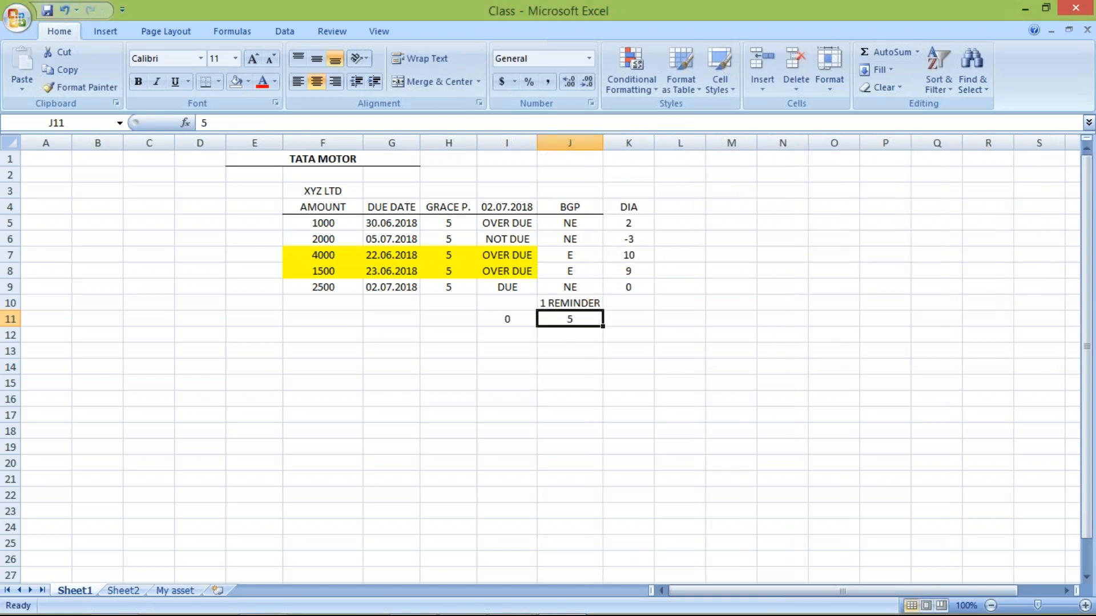
# - Extend the entry in cell J11 to read 5TH DAY
pyautogui.click(230, 123)
pyautogui.write('TH DAY')
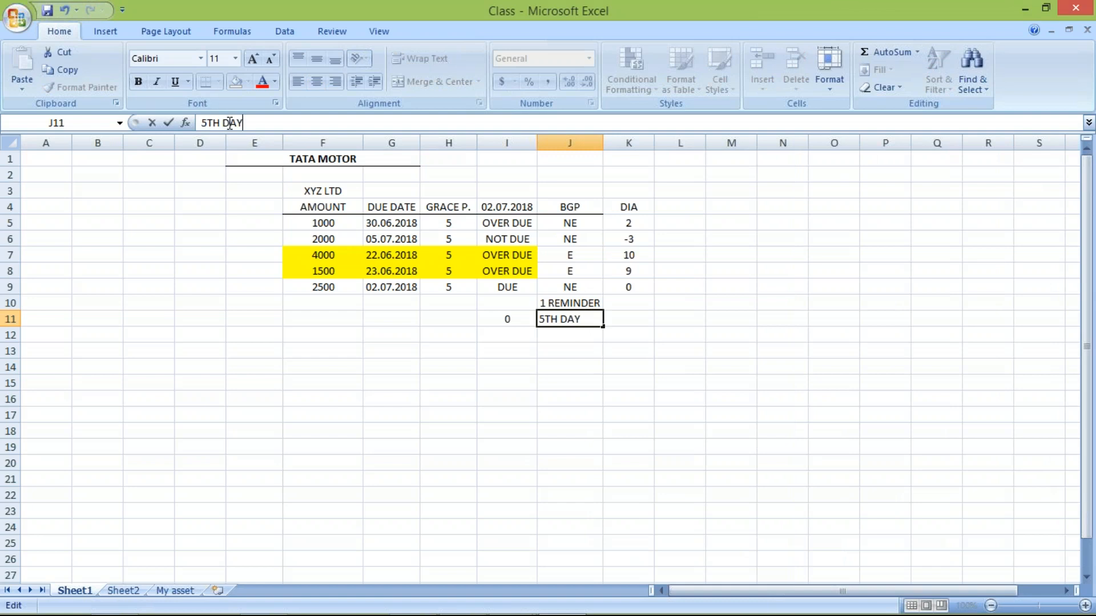
pyautogui.press('Return')
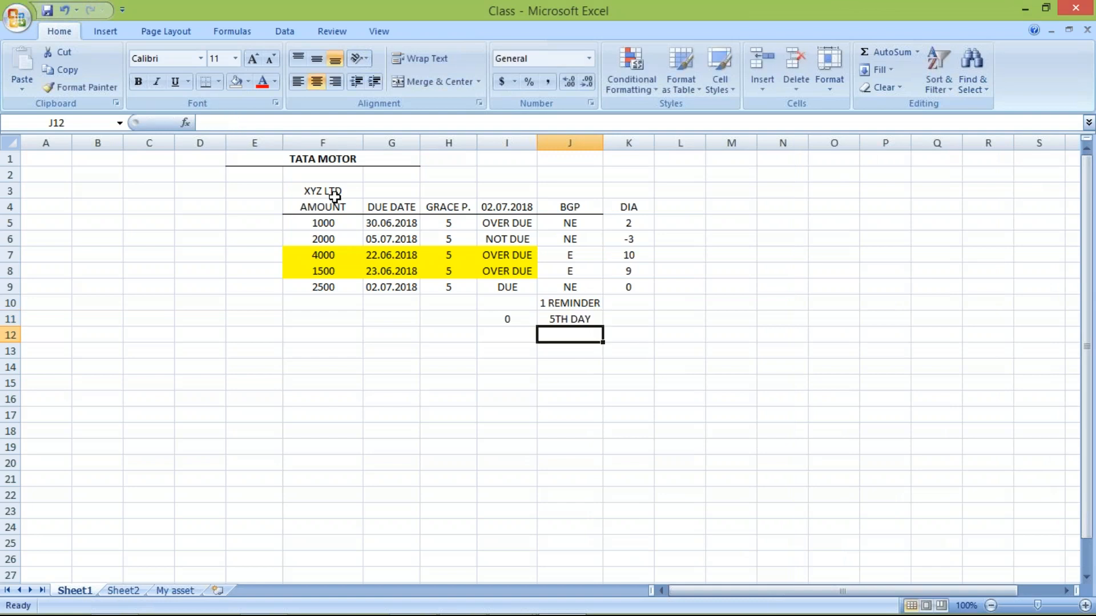
# - Enter 2 in cell K10 and 15 in cell K11 for the second reminder
pyautogui.click(633, 305)
pyautogui.write('2')
pyautogui.press('Return')
pyautogui.write('15')
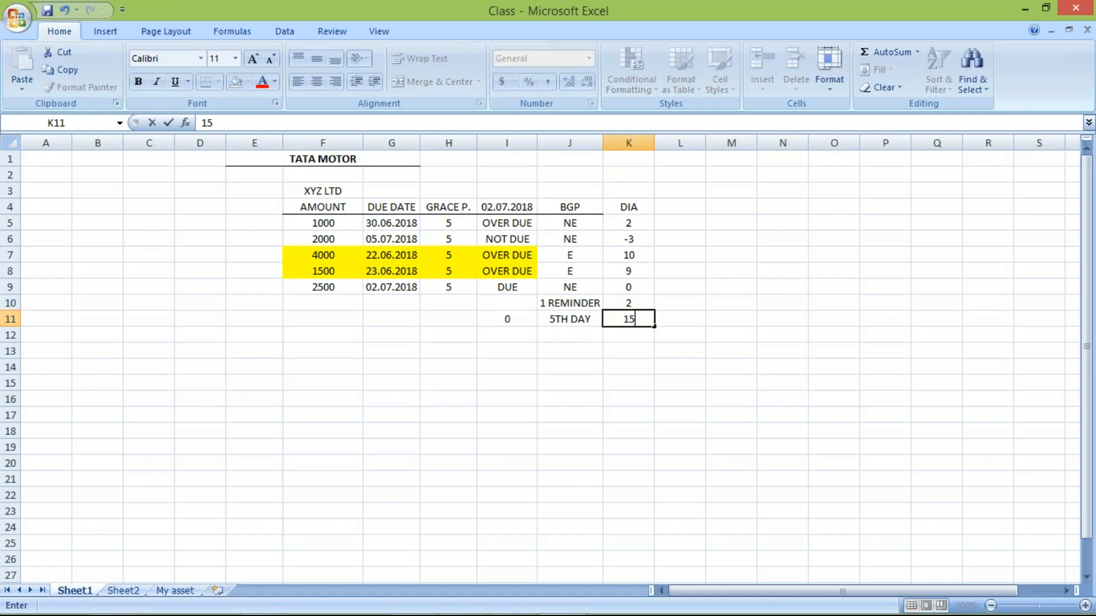
pyautogui.press('Return')
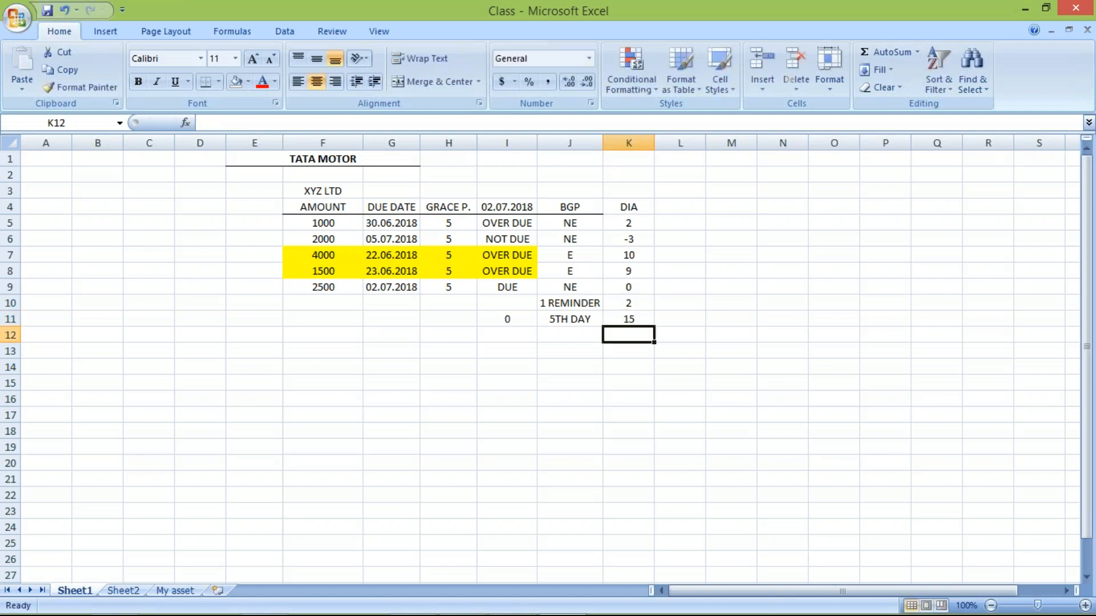
# - Review the first two reminders, and enter 3 in cell L10 and 25 in cell L11 for the third
pyautogui.click(549, 314)
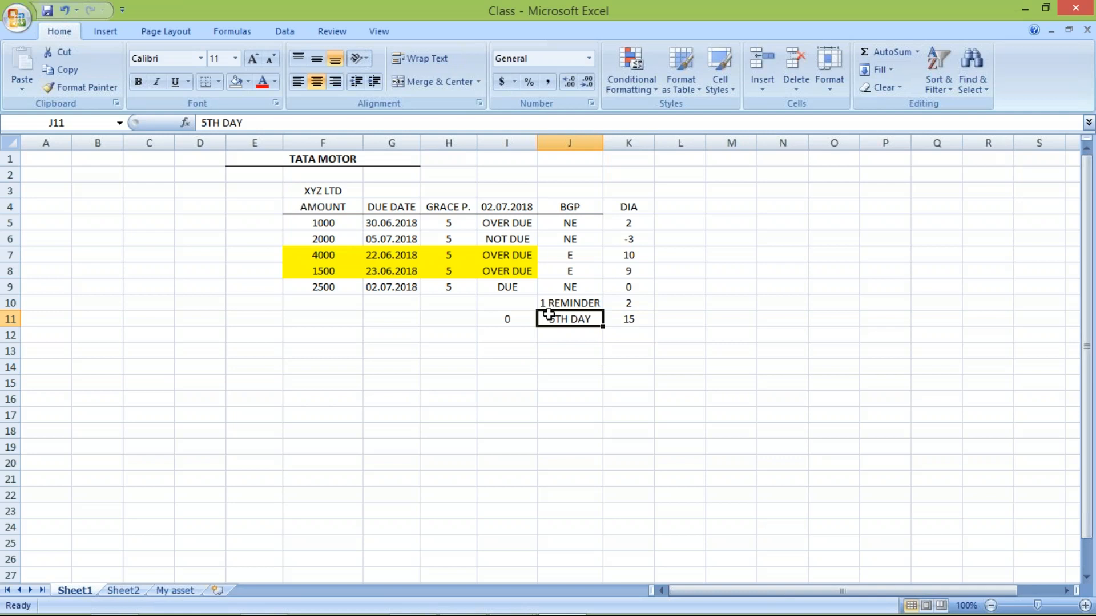
pyautogui.click(630, 301)
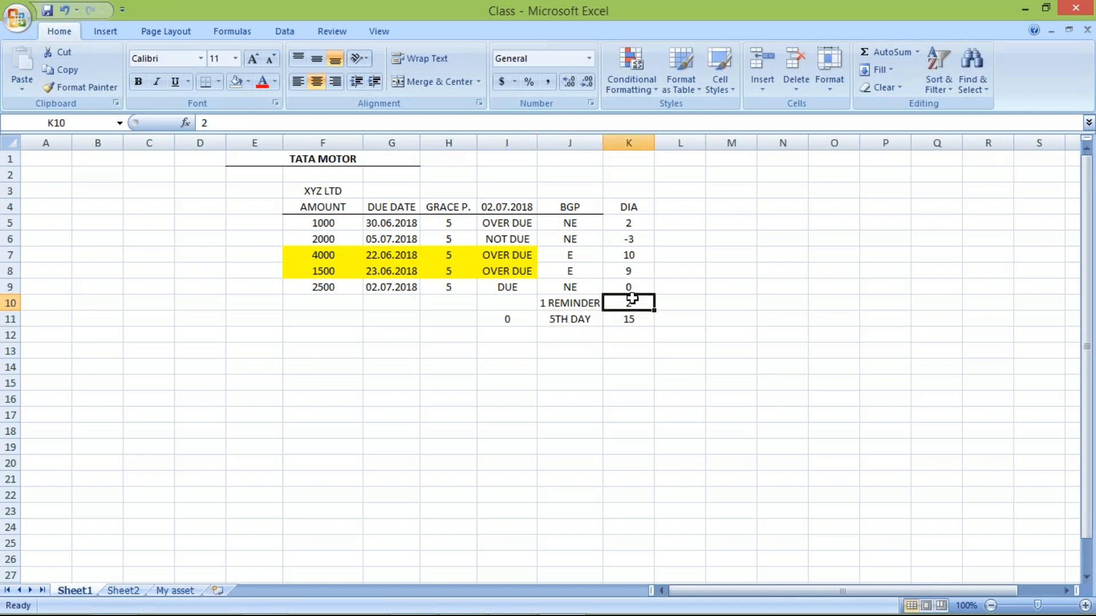
pyautogui.click(627, 324)
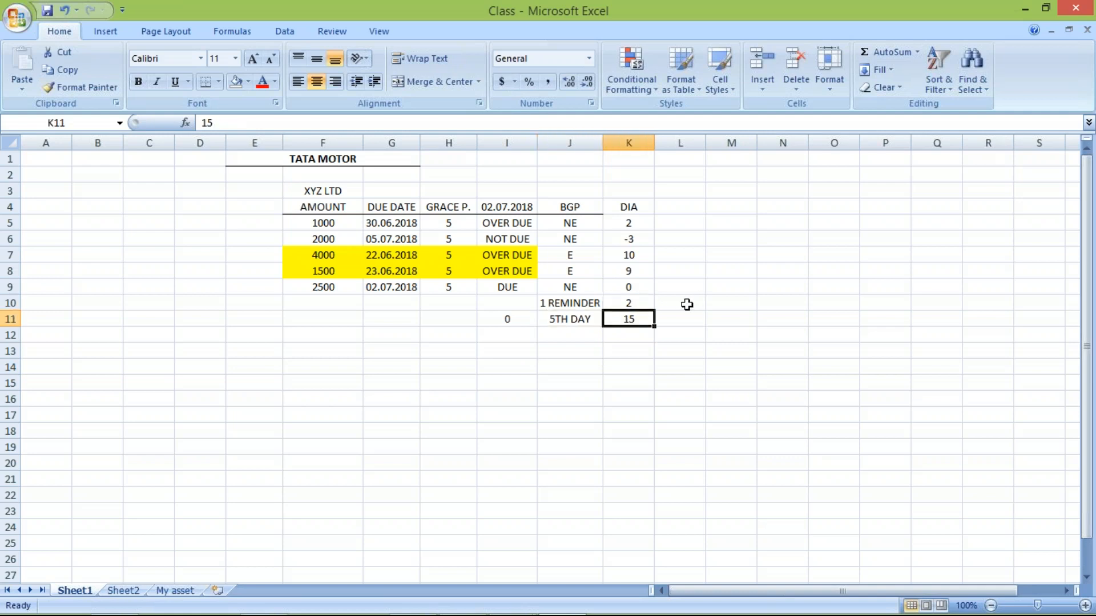
pyautogui.click(687, 304)
pyautogui.write('3')
pyautogui.press('Return')
pyautogui.write('25')
pyautogui.press('Return')
# - Try crossing out the third reminder by overwriting cell L10 with XXXX and a single X
pyautogui.click(672, 298)
pyautogui.moveTo(672, 298); pyautogui.dragTo(674, 317)
pyautogui.click(312, 84)
pyautogui.write('XXXX')
pyautogui.press('Return')
pyautogui.press('Return')
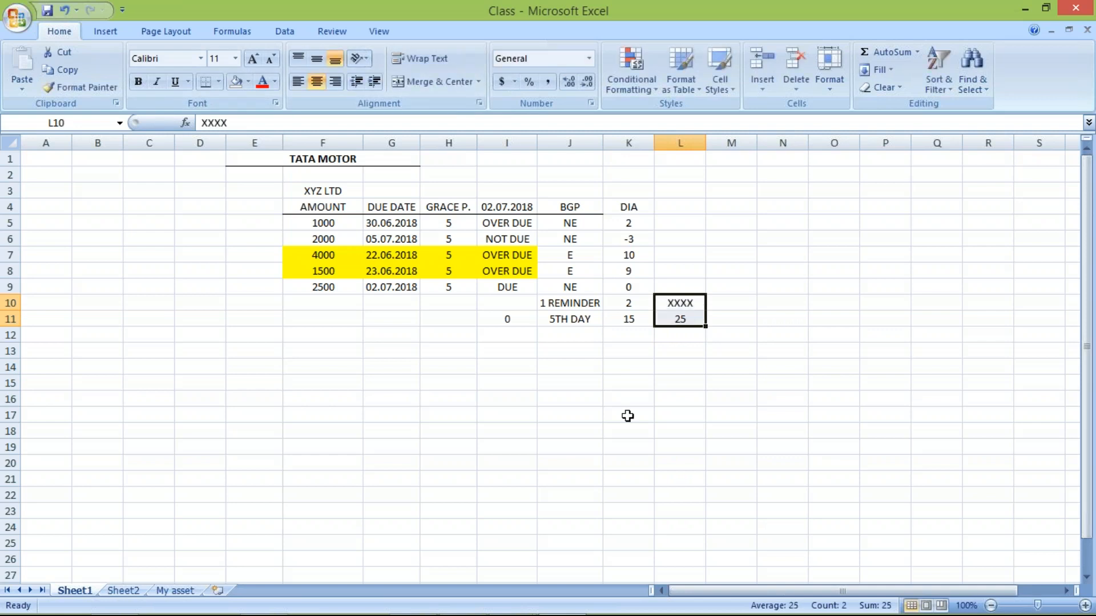
pyautogui.write('X')
# - Switch to SAP and check the days in arrears of dunning level 1
pyautogui.click(562, 615)
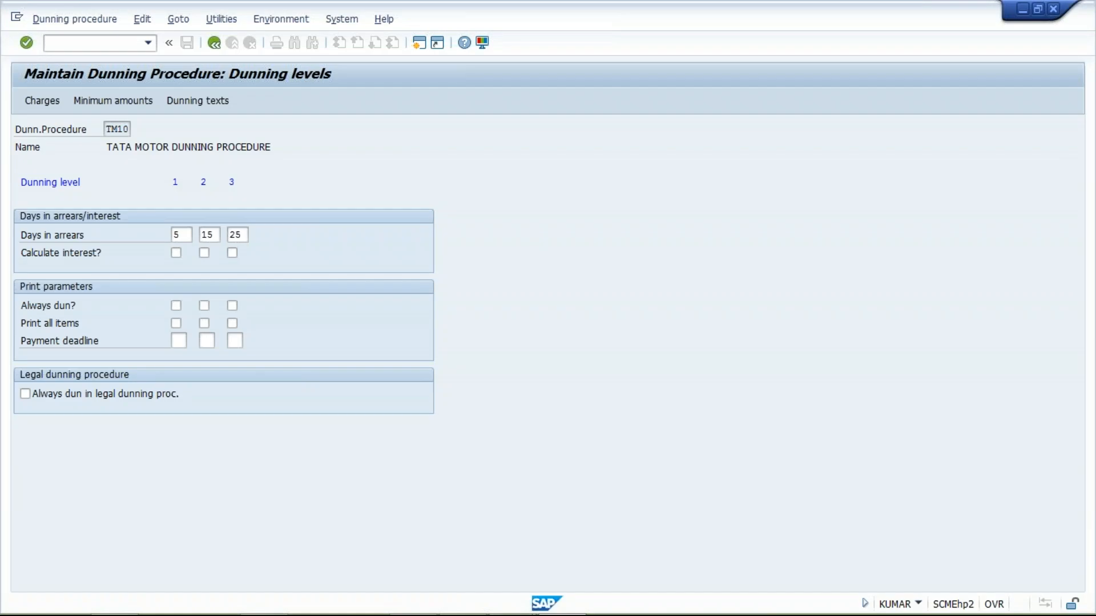
pyautogui.click(177, 234)
pyautogui.write('5')
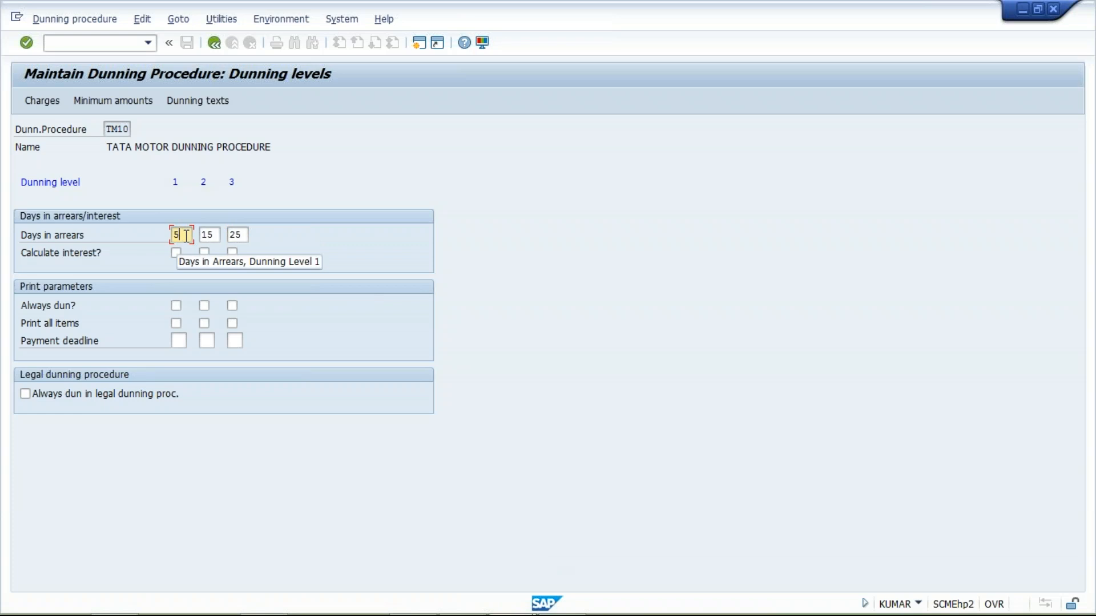
# - Return to Excel and go through the reminder days in row 11 from the due day to the third reminder
pyautogui.click(563, 597)
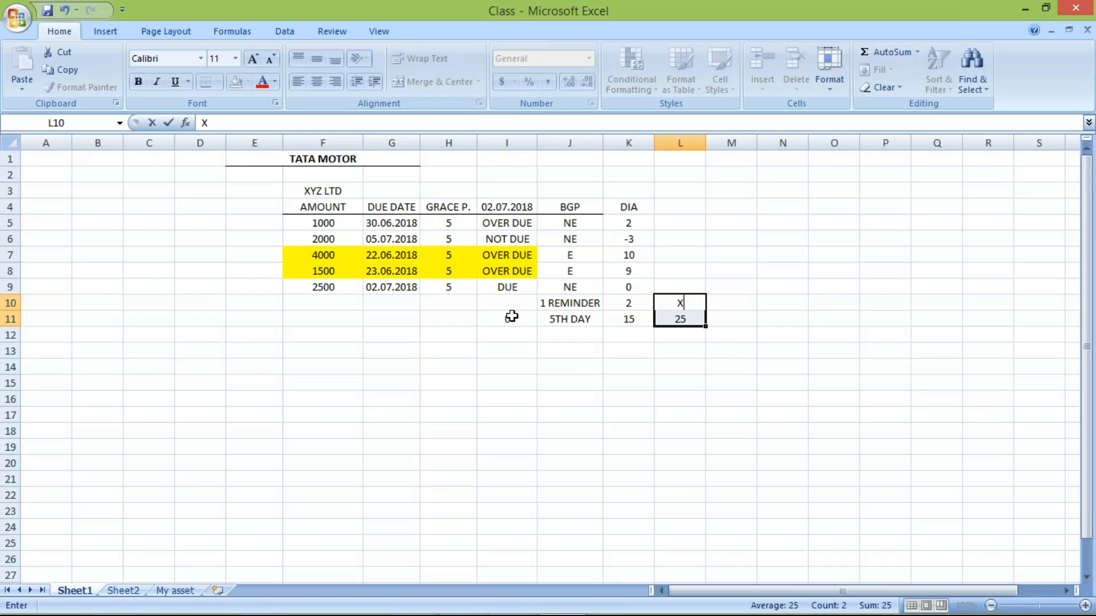
pyautogui.click(504, 307)
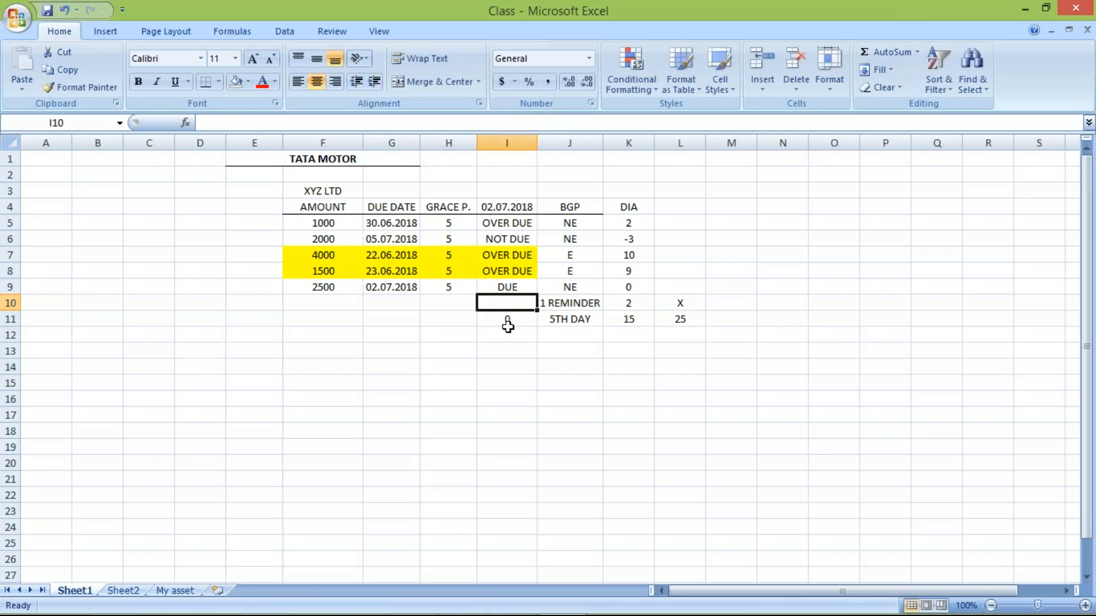
pyautogui.click(507, 329)
pyautogui.click(501, 320)
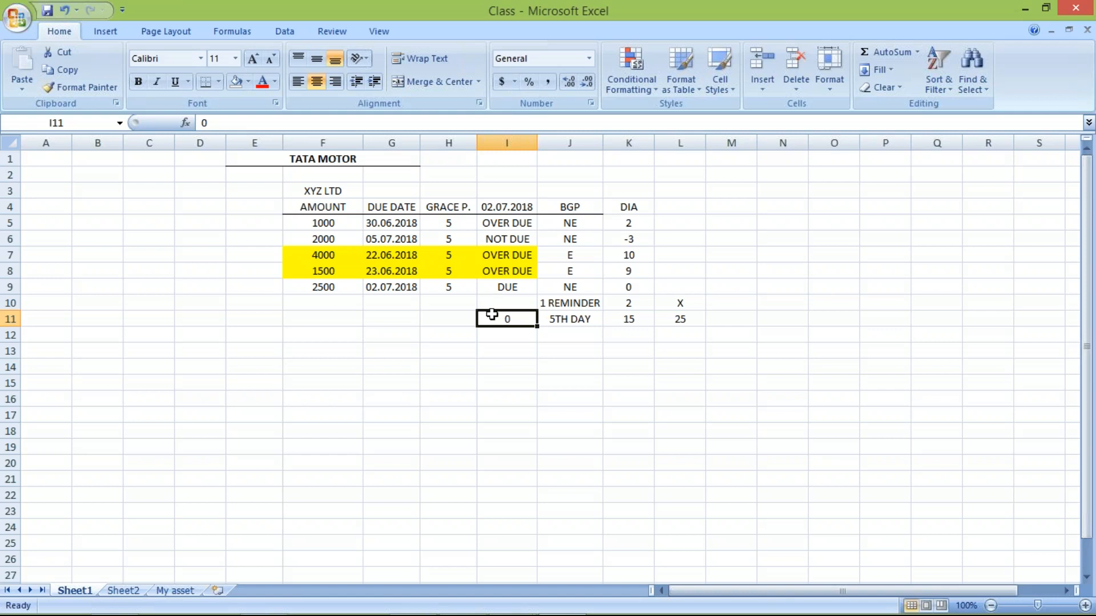
pyautogui.click(577, 314)
pyautogui.click(623, 317)
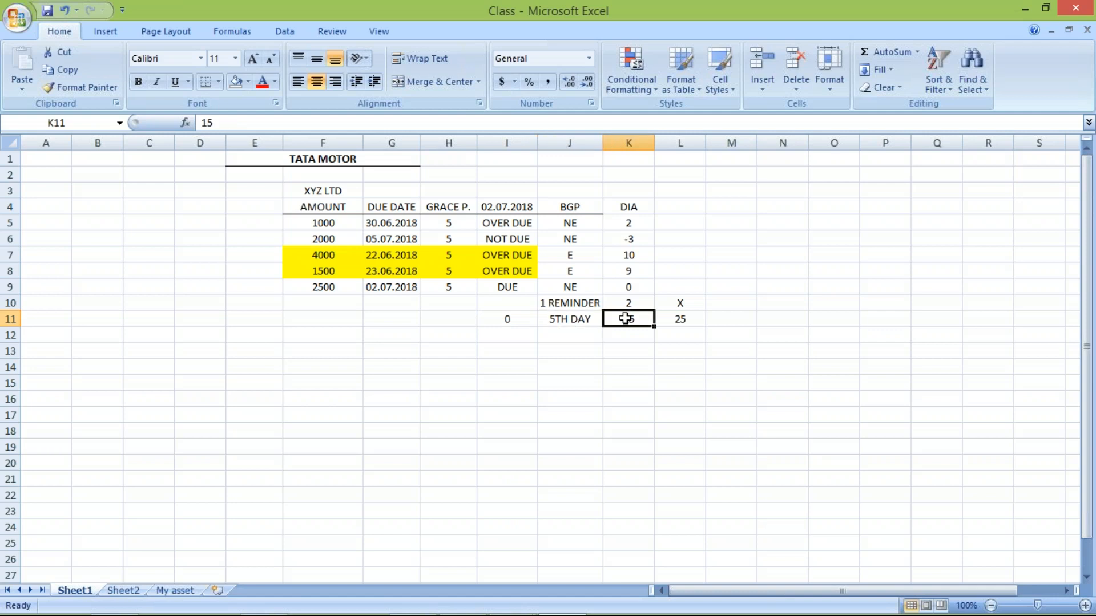
pyautogui.click(685, 318)
# - Set cell L10 to 3 above the third reminder's days and return to SAP
pyautogui.click(679, 303)
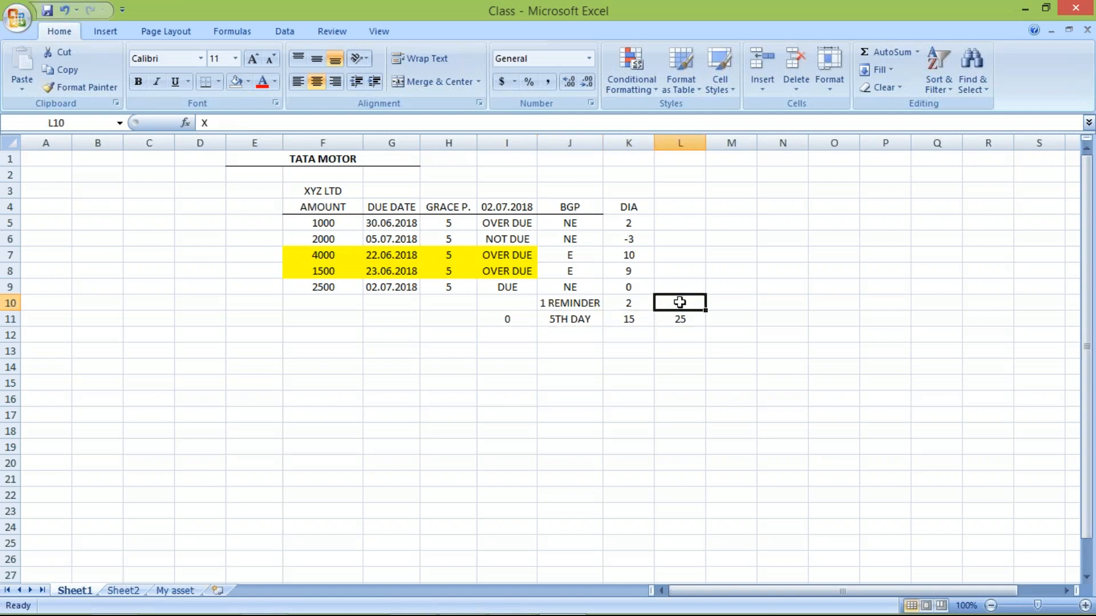
pyautogui.write('3')
pyautogui.press('Return')
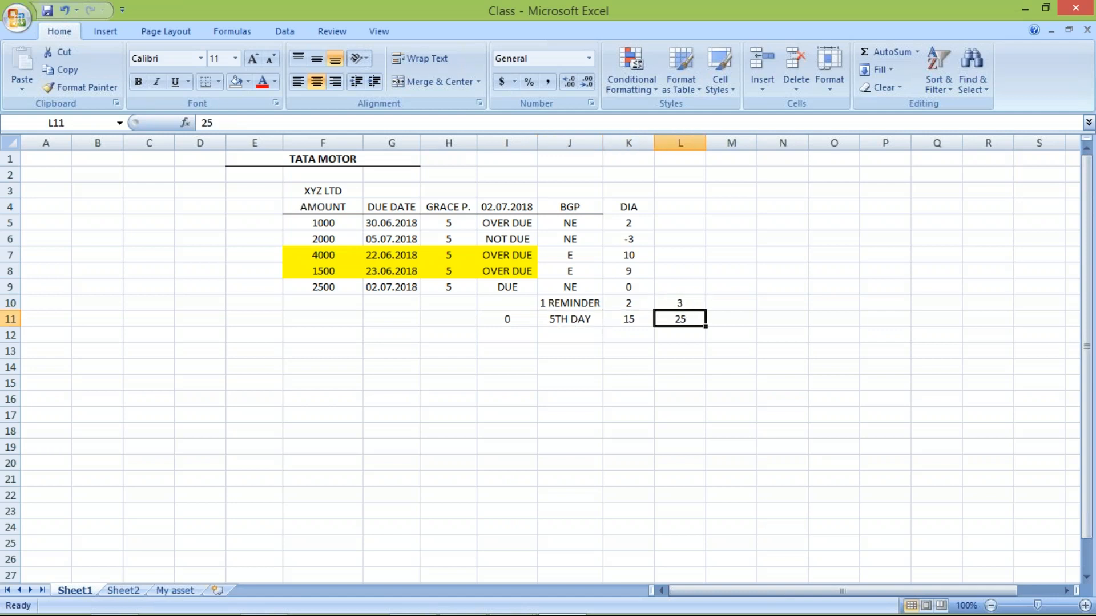
pyautogui.hotkey('alt', 'Tab')
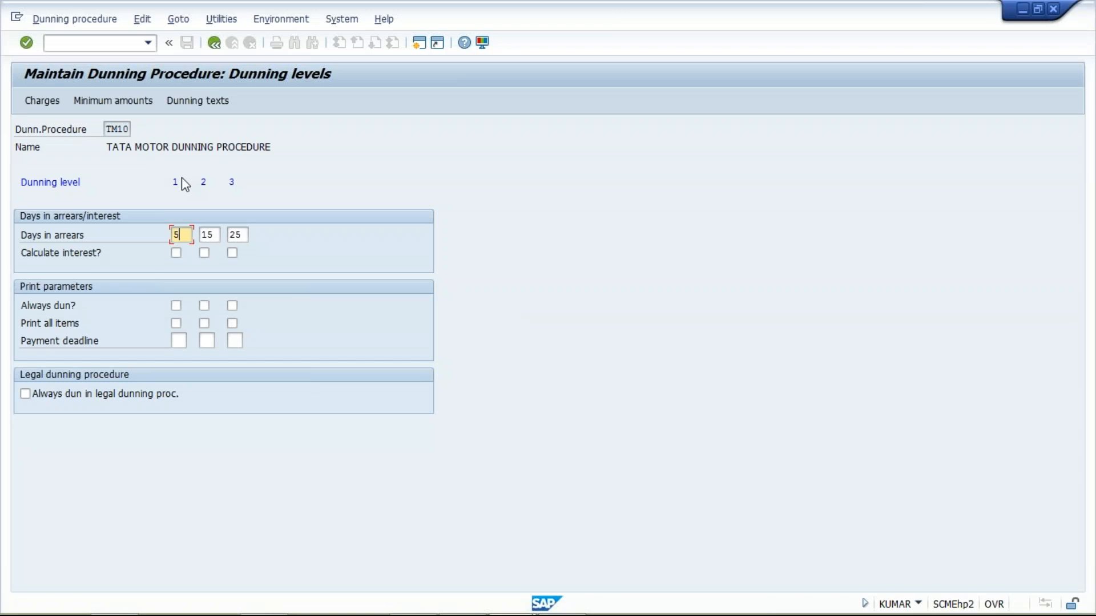
# - Open the dunning charges of procedure TM10 for currency INR
pyautogui.click(46, 100)
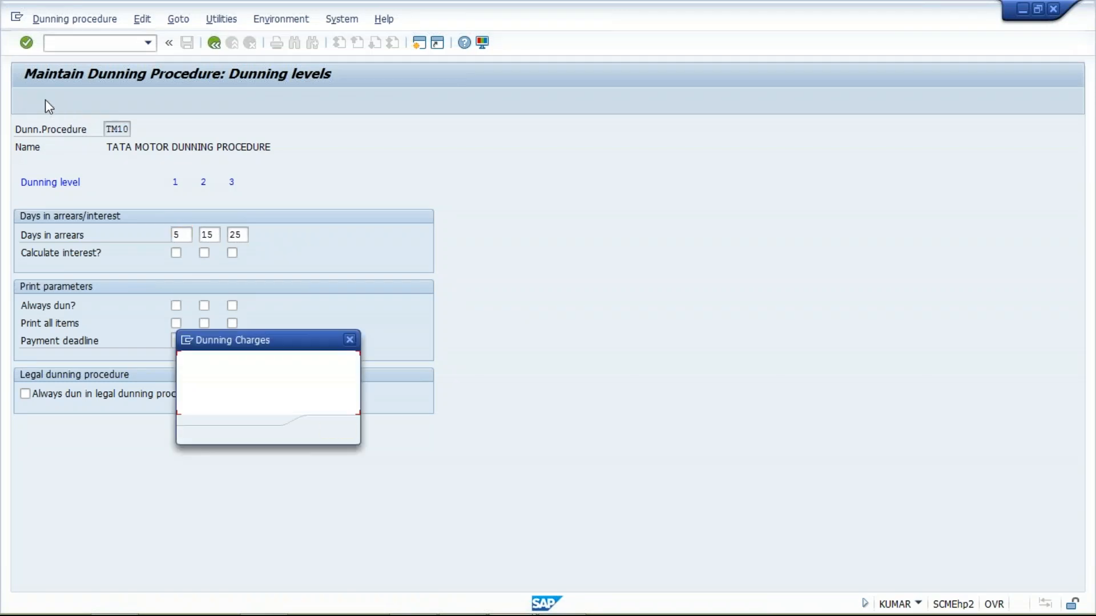
pyautogui.write('INR')
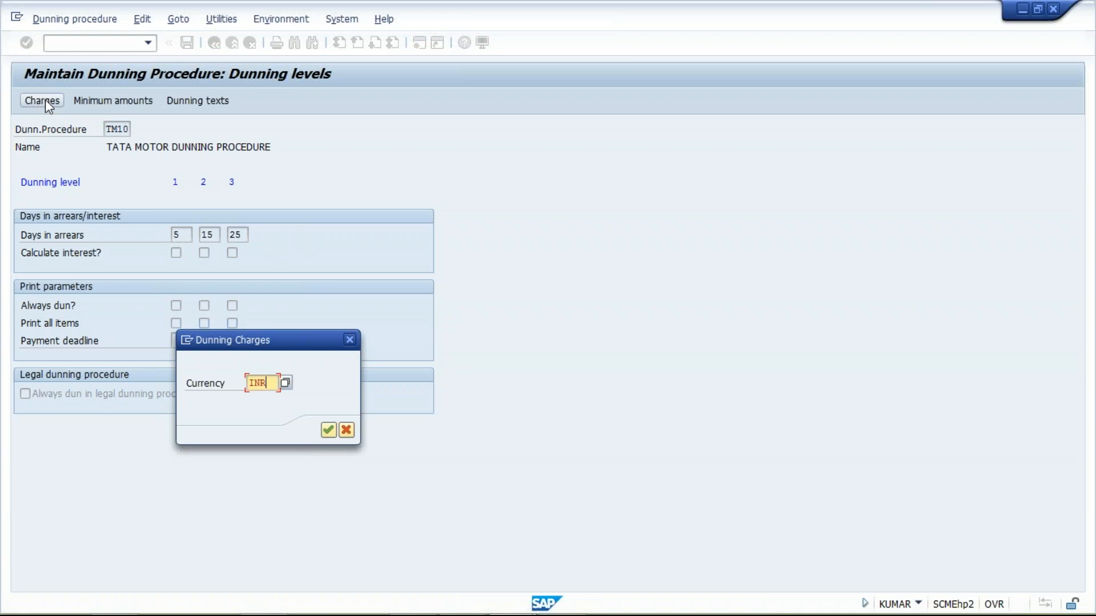
pyautogui.press('Return')
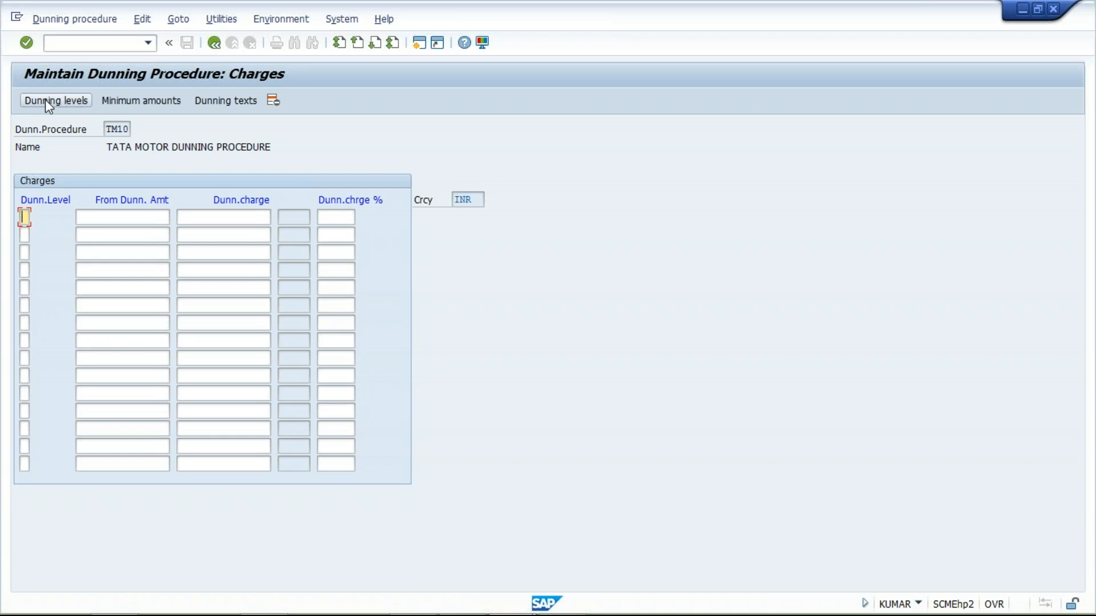
# - Enter dunning levels 1, 2 and 3 in the first three rows of the charges table
pyautogui.write('1')
pyautogui.press('Down')
pyautogui.write('2')
pyautogui.press('Down')
pyautogui.write('3')
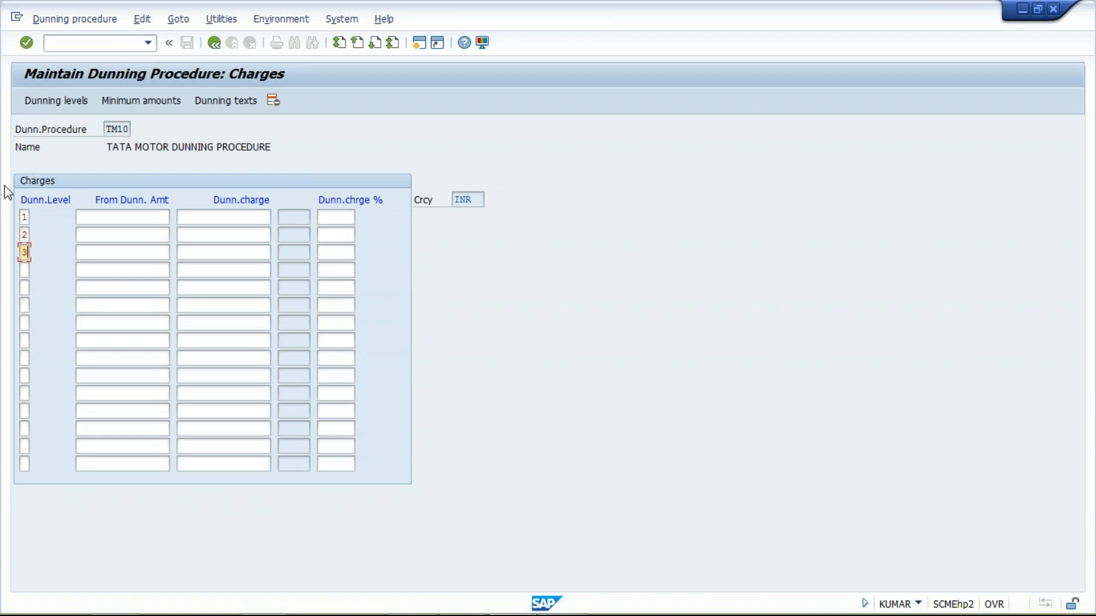
# - Set the dunning charge to 100 for level 1, 200 for level 2 and 300 for level 3
pyautogui.click(248, 215)
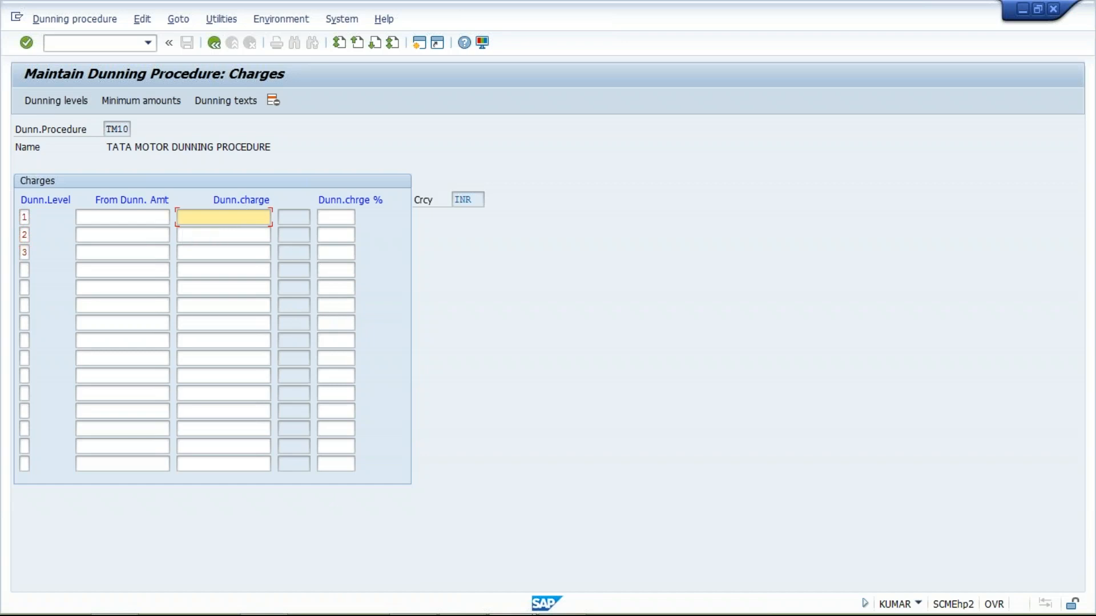
pyautogui.write('100')
pyautogui.press('Down')
pyautogui.write('200')
pyautogui.press('Down')
pyautogui.write('300')
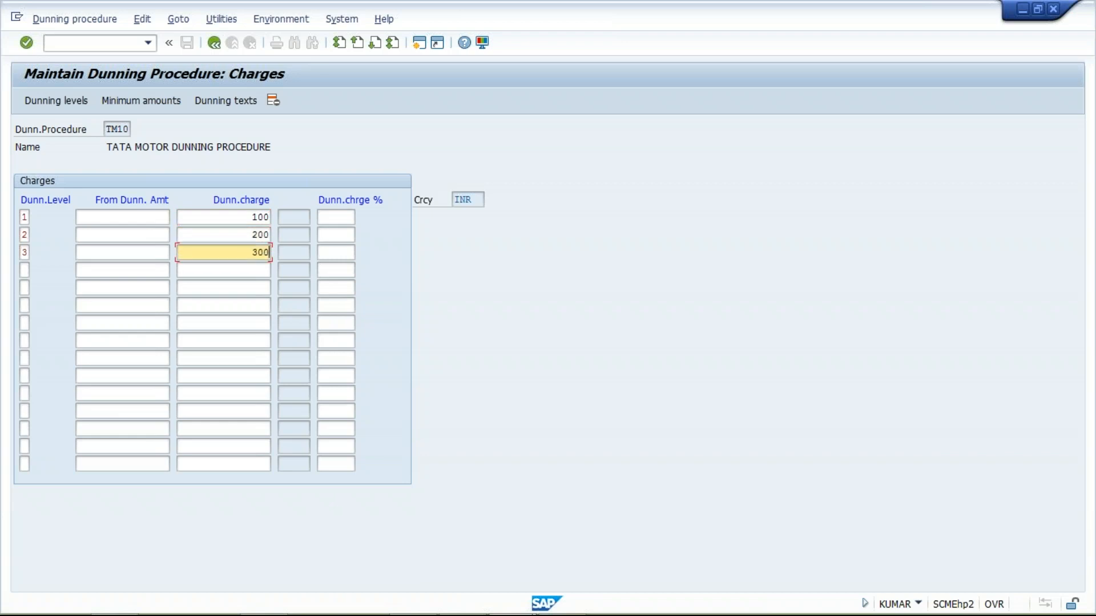
# - Go through the charge percentage fields and the fixed dunning charges of the three levels
pyautogui.click(340, 216)
pyautogui.click(340, 238)
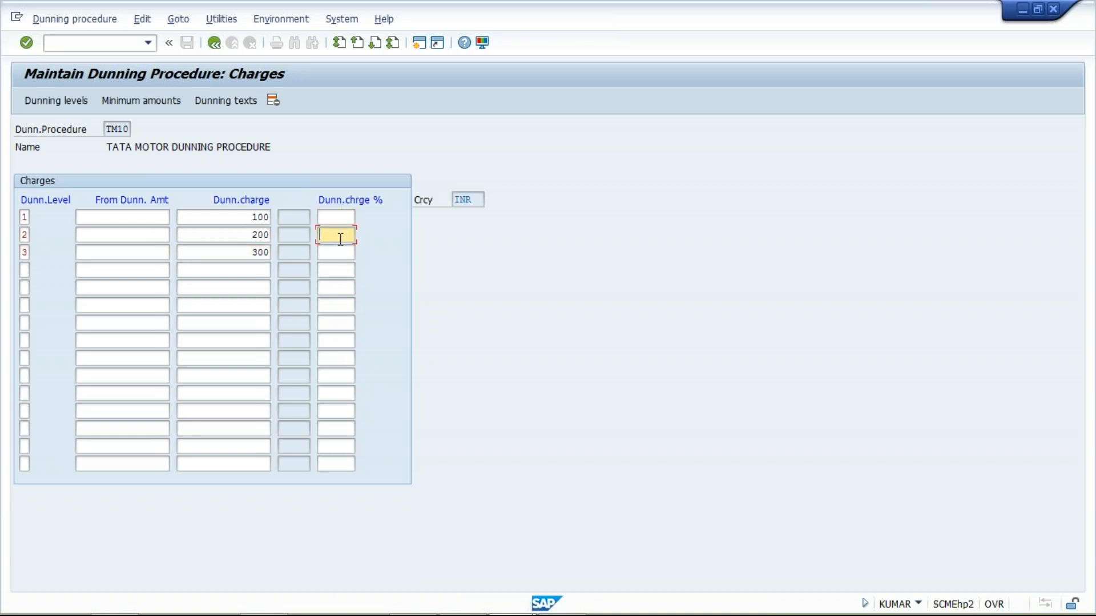
pyautogui.click(340, 253)
pyautogui.click(334, 218)
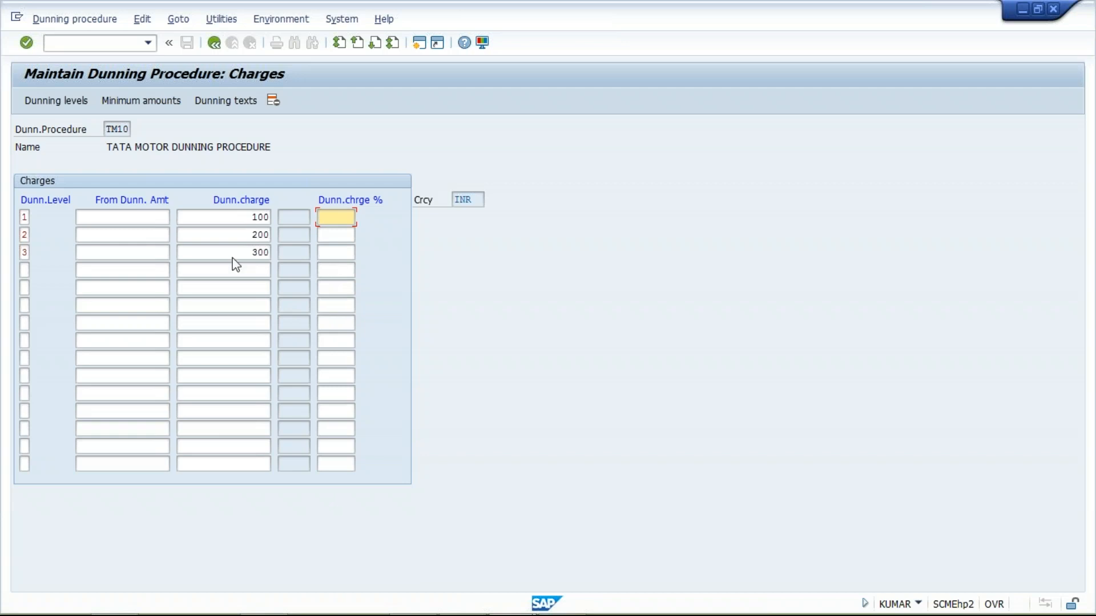
pyautogui.click(215, 217)
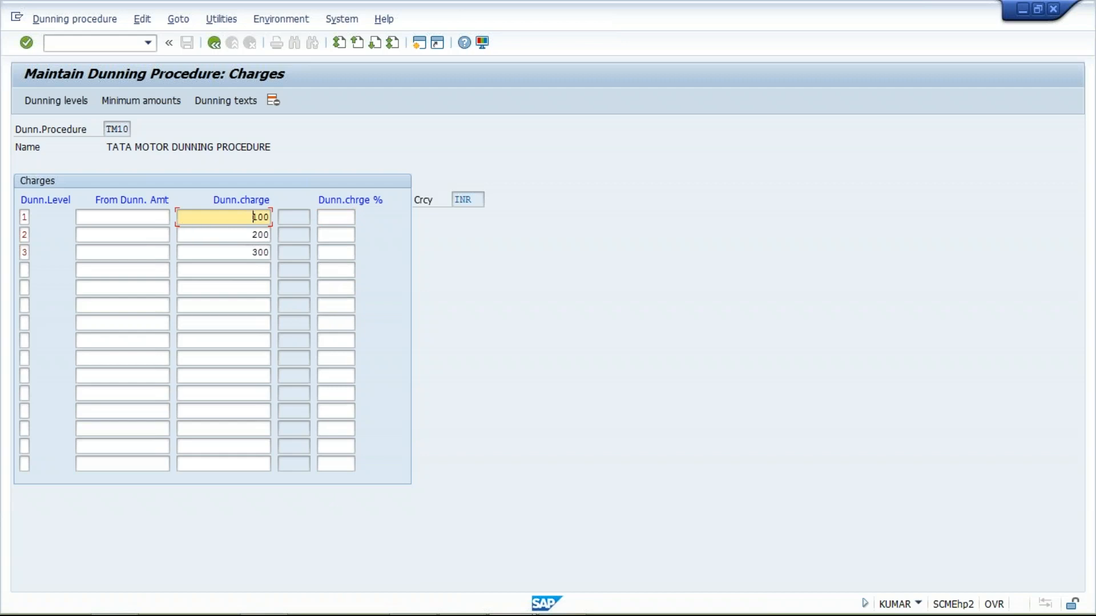
pyautogui.click(220, 239)
pyautogui.click(228, 256)
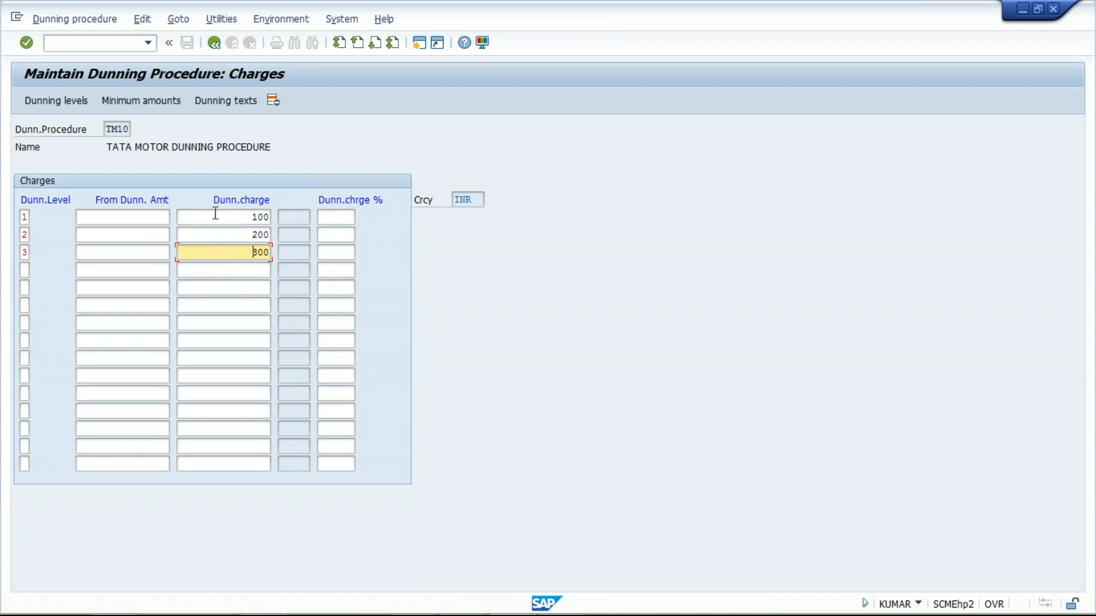
pyautogui.click(216, 217)
pyautogui.click(224, 235)
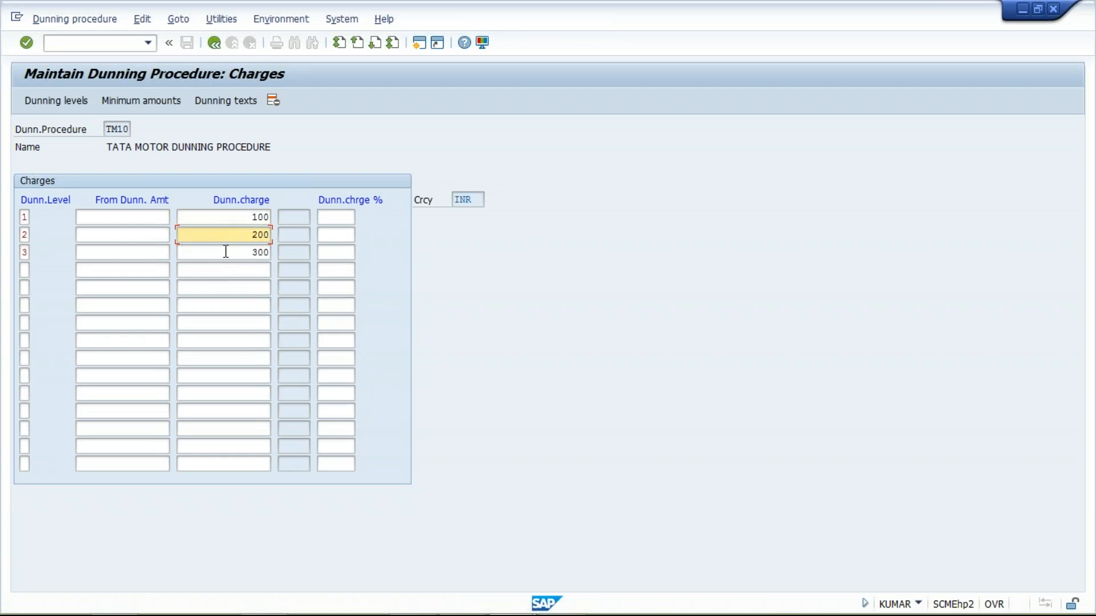
pyautogui.click(226, 252)
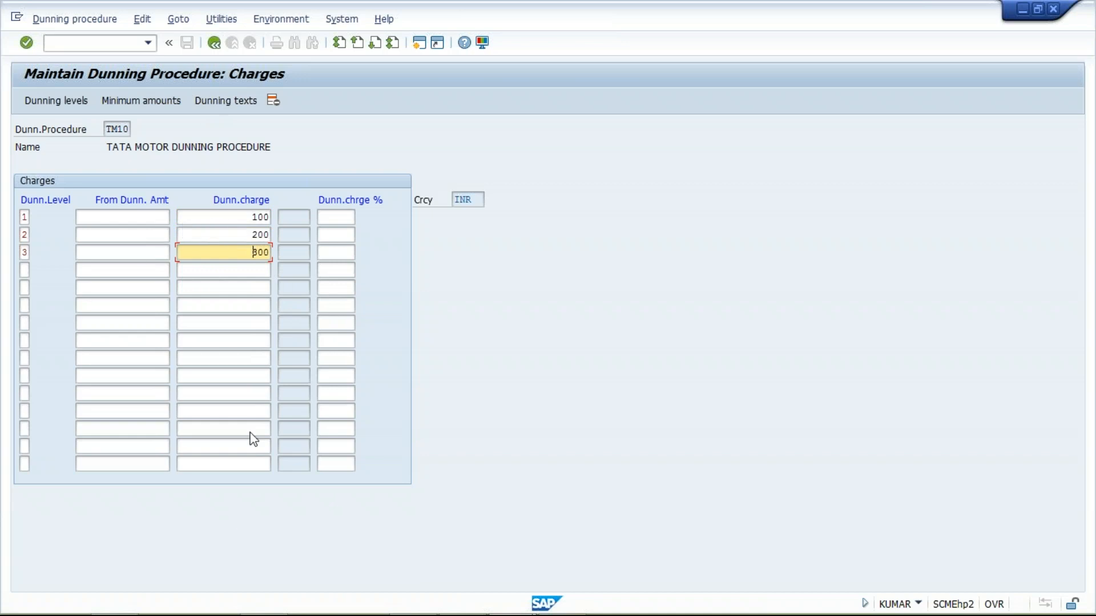
# - Switch to Excel and list the dunning levels 1, 2 and 3 in cells G12 to G14
pyautogui.moveTo(281, 613)
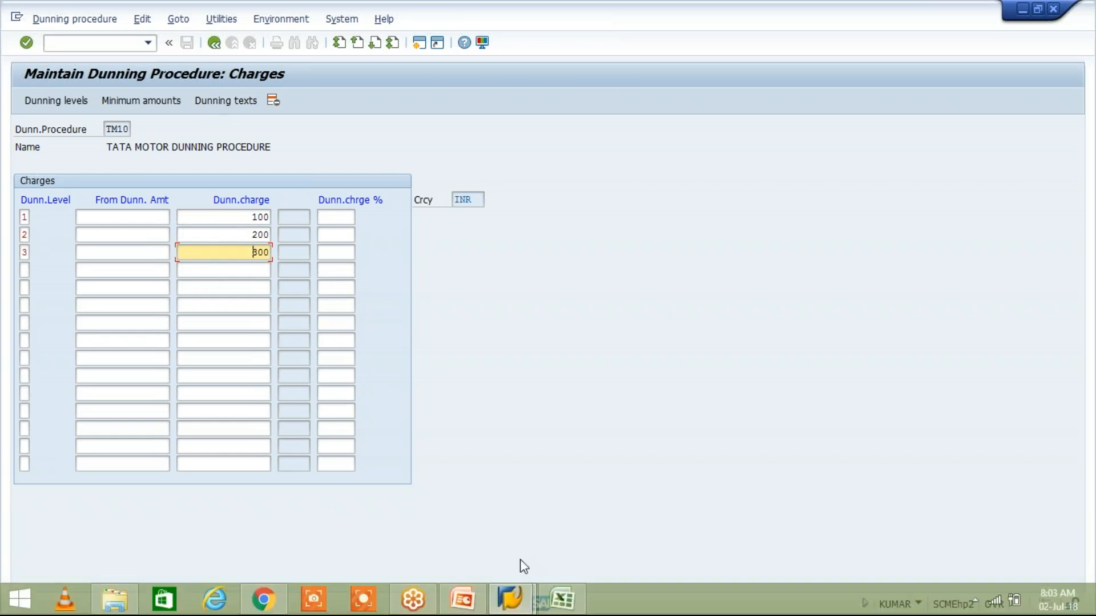
pyautogui.click(565, 607)
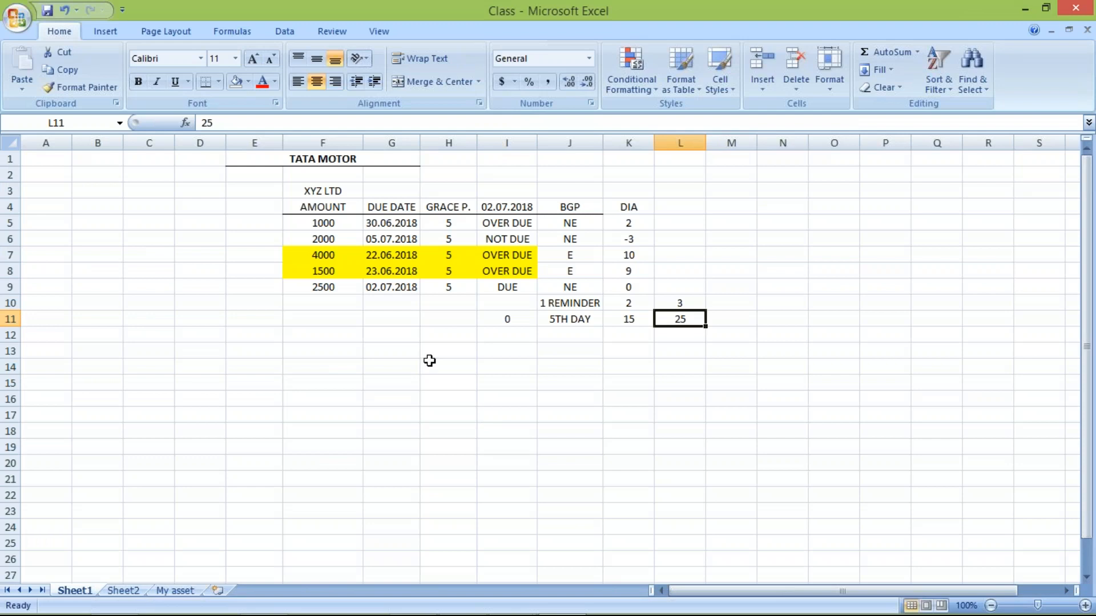
pyautogui.click(383, 335)
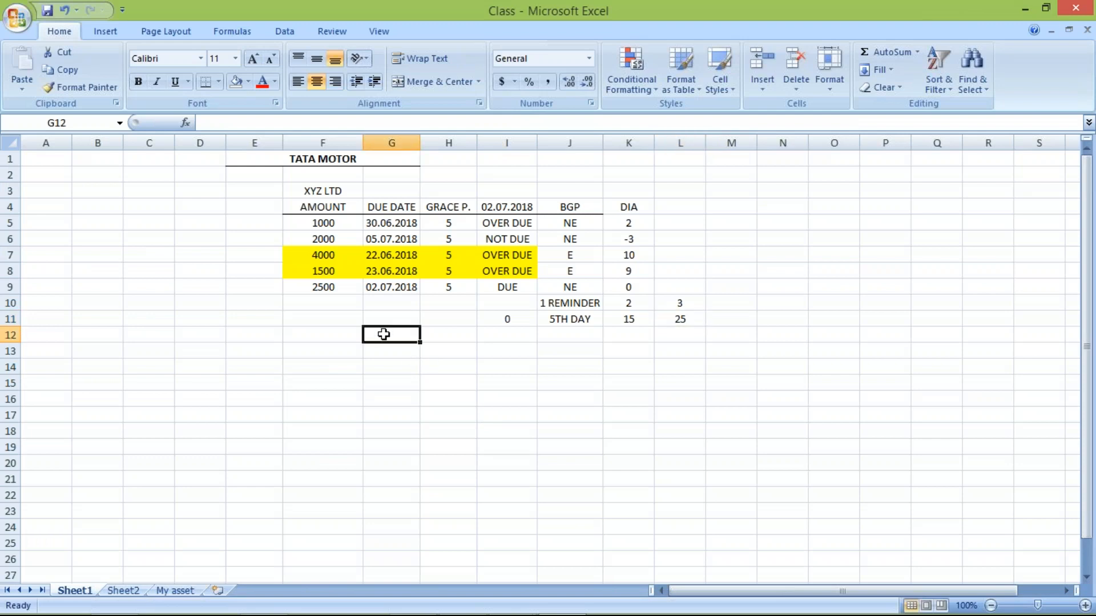
pyautogui.write('1')
pyautogui.press('Return')
pyautogui.write('2')
pyautogui.press('Return')
pyautogui.write('3')
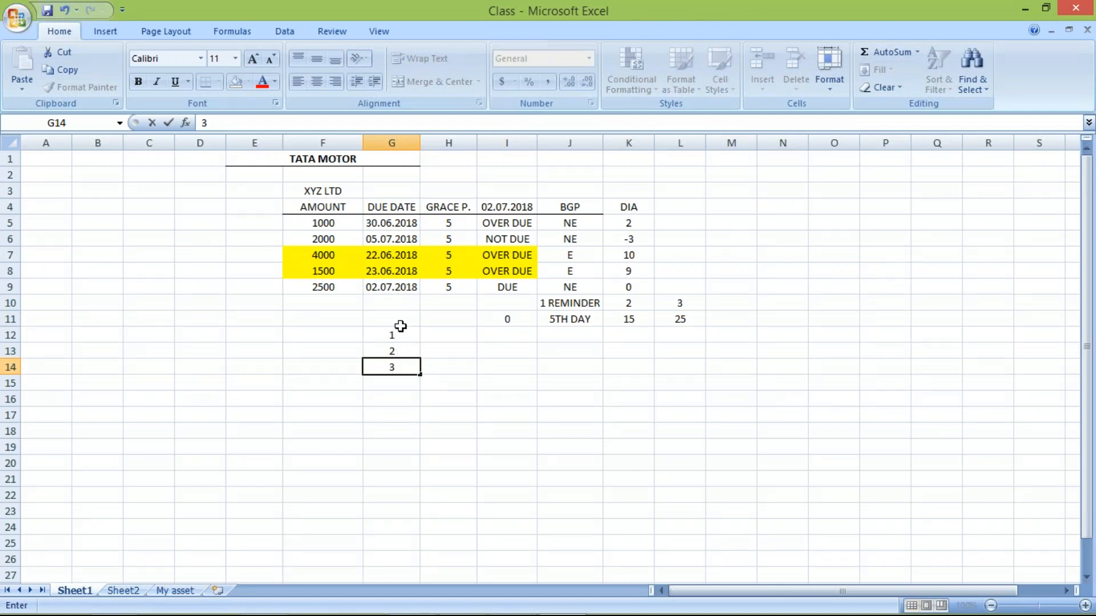
# - Move the level numbers down to G15:G17 and enter the heading DL in G14
pyautogui.click(396, 333)
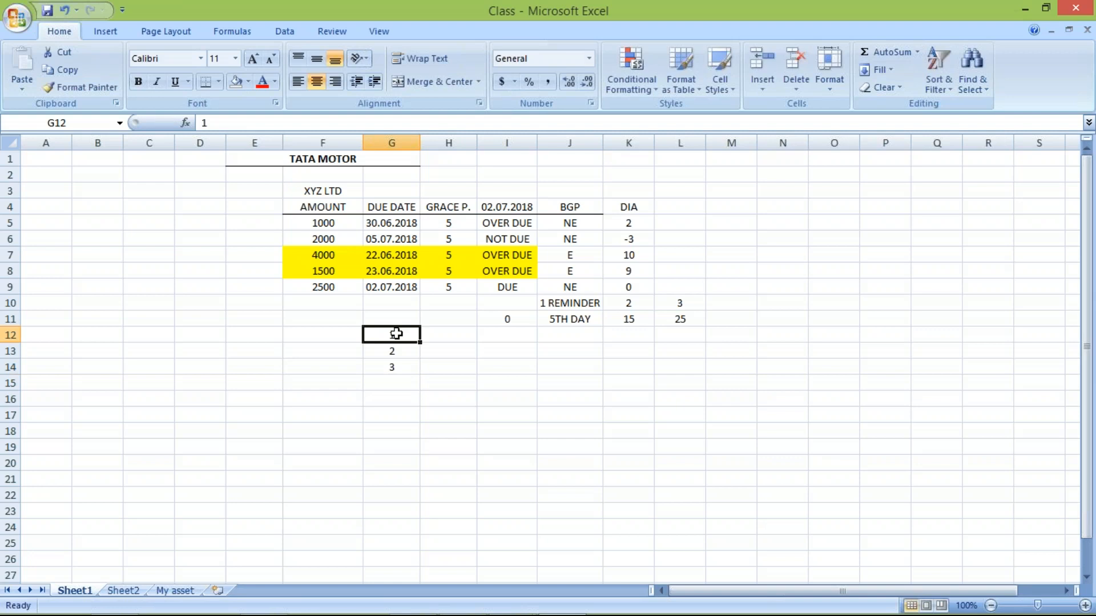
pyautogui.moveTo(396, 333); pyautogui.dragTo(398, 371)
pyautogui.hotkey('ctrl', 'c')
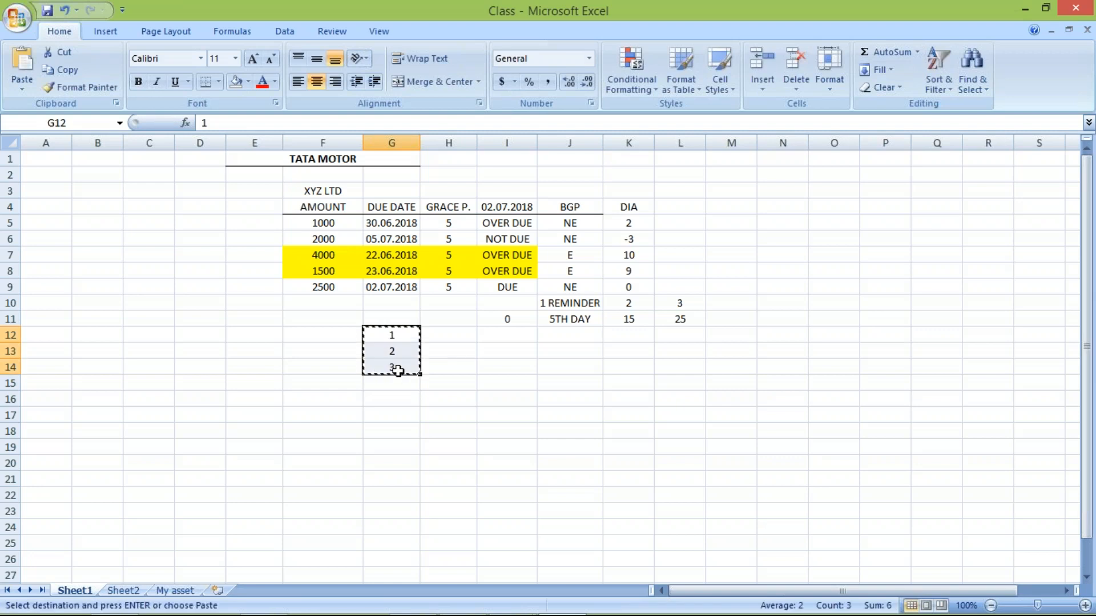
pyautogui.click(396, 377)
pyautogui.hotkey('ctrl', 'v')
pyautogui.click(390, 367)
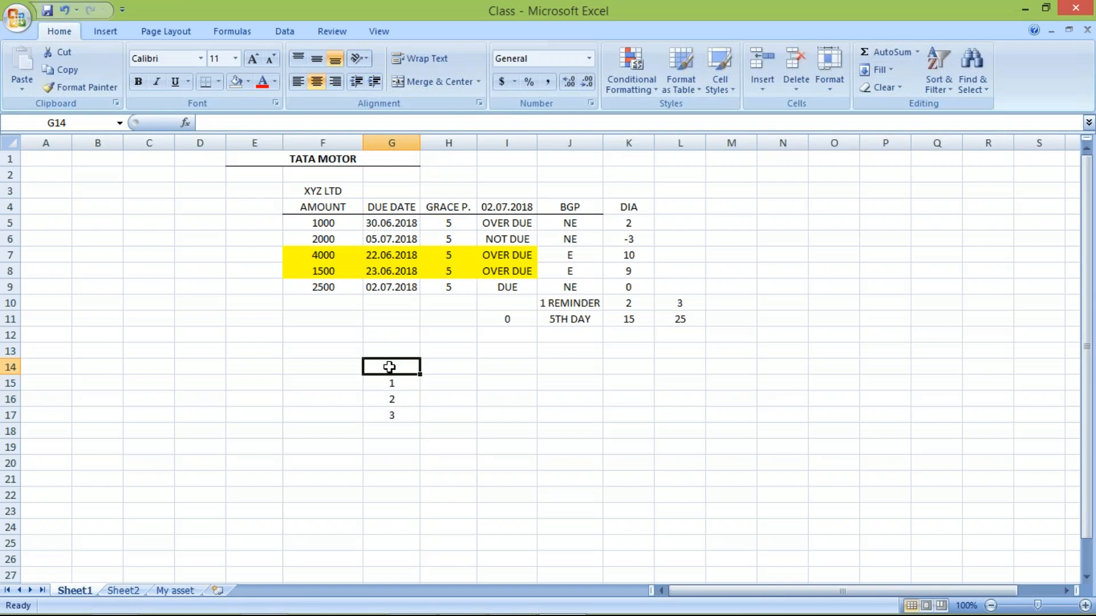
pyautogui.write('DL')
pyautogui.press('Return')
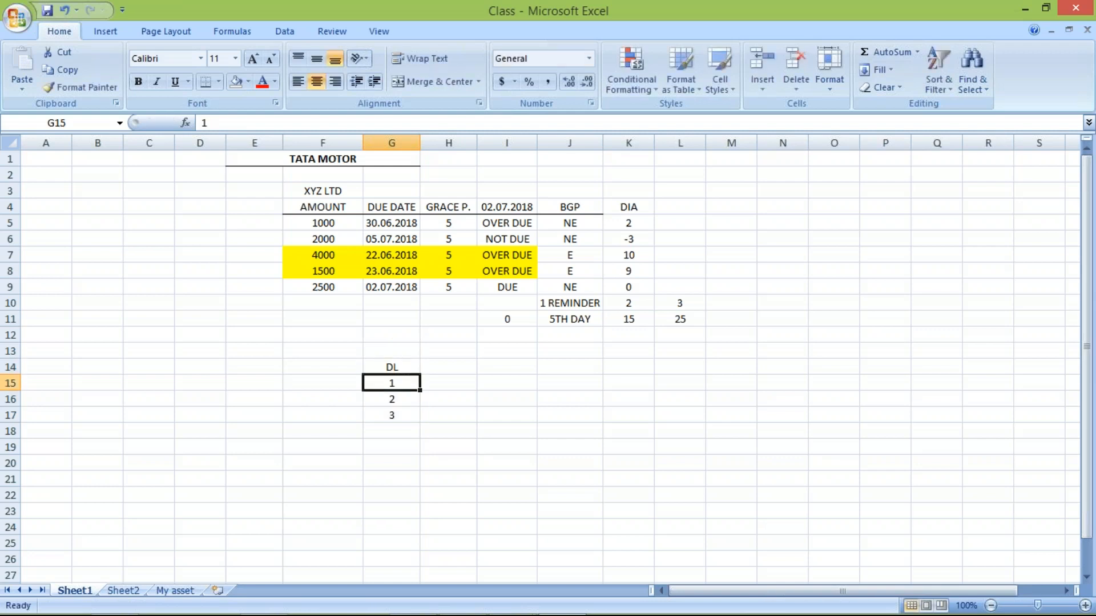
# - Enter 100 in I15 for dunning level 1 and head the column PNLTY in I14
pyautogui.click(449, 386)
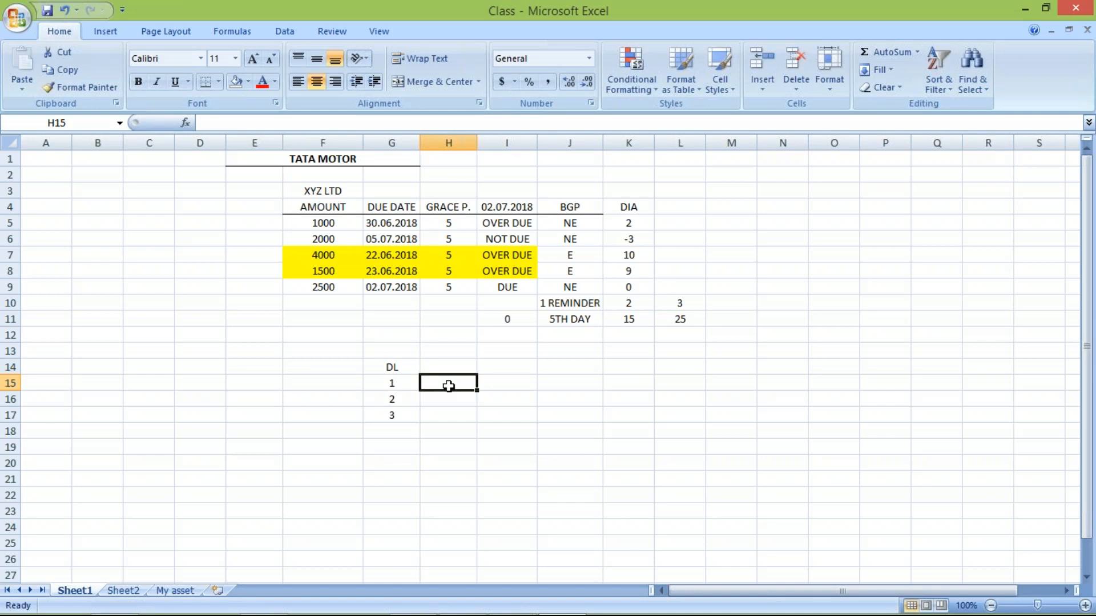
pyautogui.click(490, 388)
pyautogui.write('100')
pyautogui.press('Return')
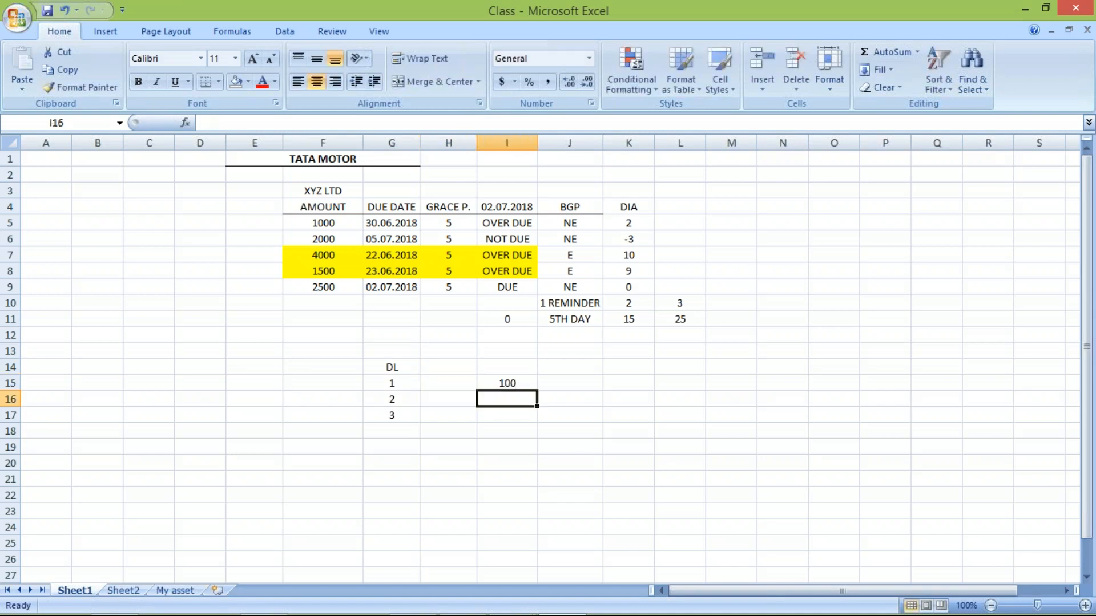
pyautogui.click(492, 370)
pyautogui.write('PNLTY')
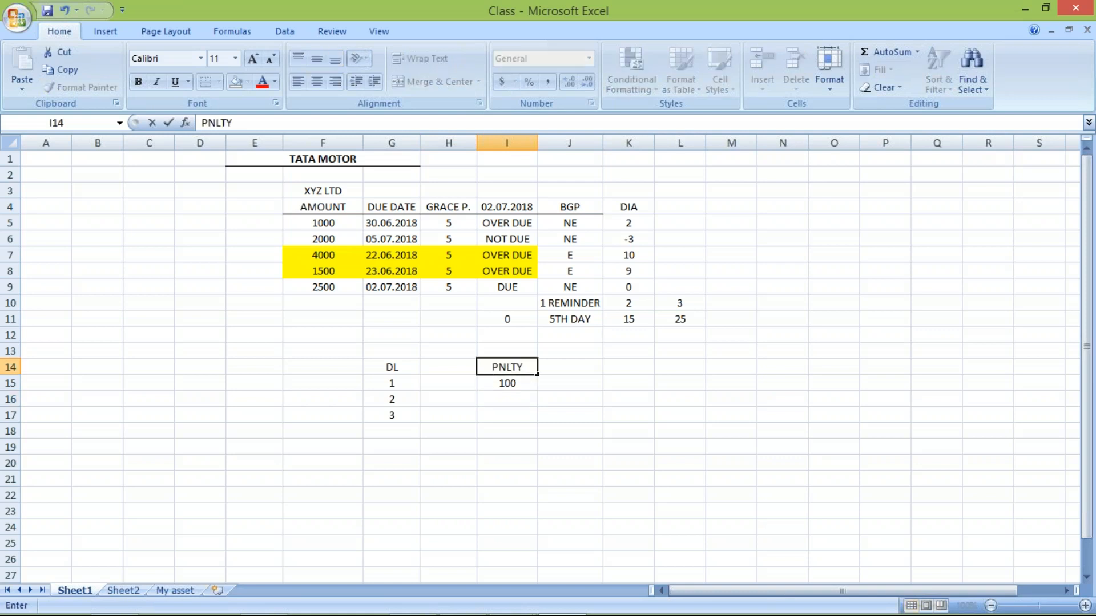
pyautogui.press('Return')
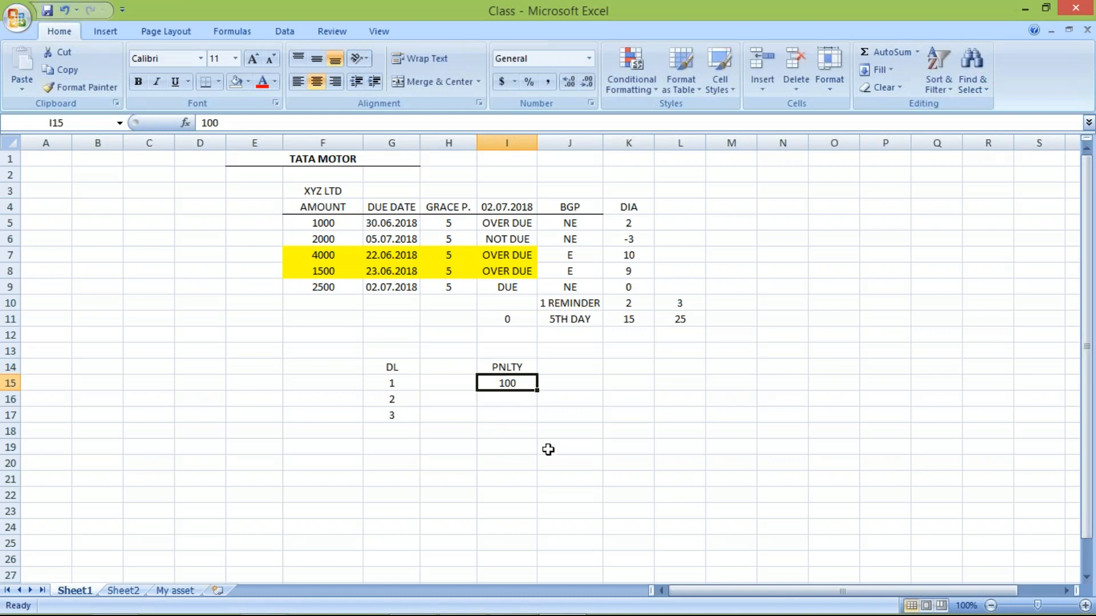
# - Enter the penalties 200 in I16 and 300 in I17 for dunning levels 2 and 3
pyautogui.click(496, 400)
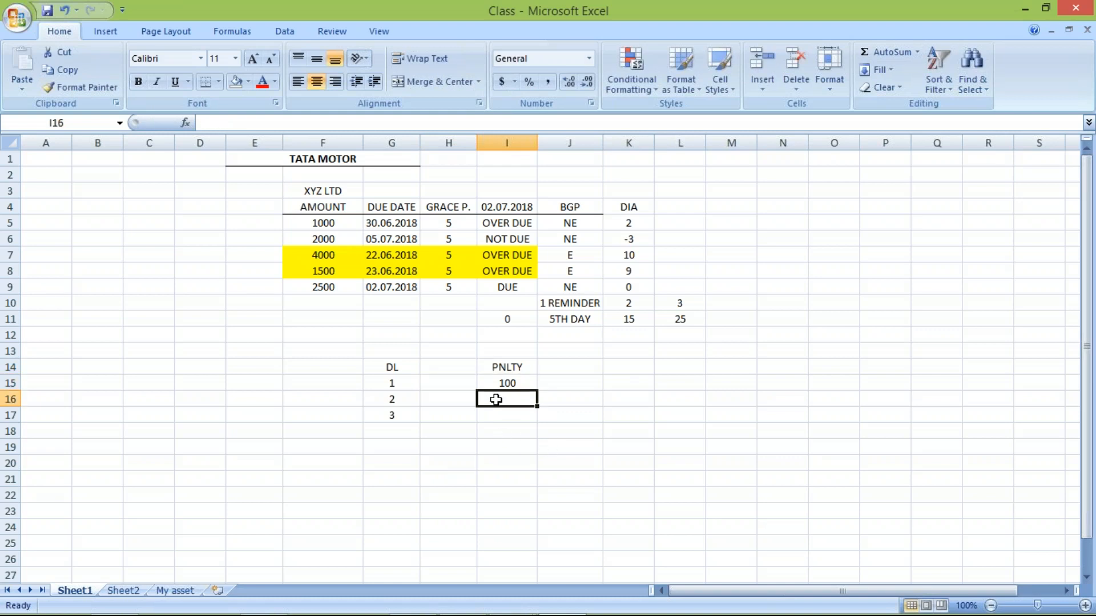
pyautogui.write('200')
pyautogui.press('Return')
pyautogui.write('300')
pyautogui.press('Return')
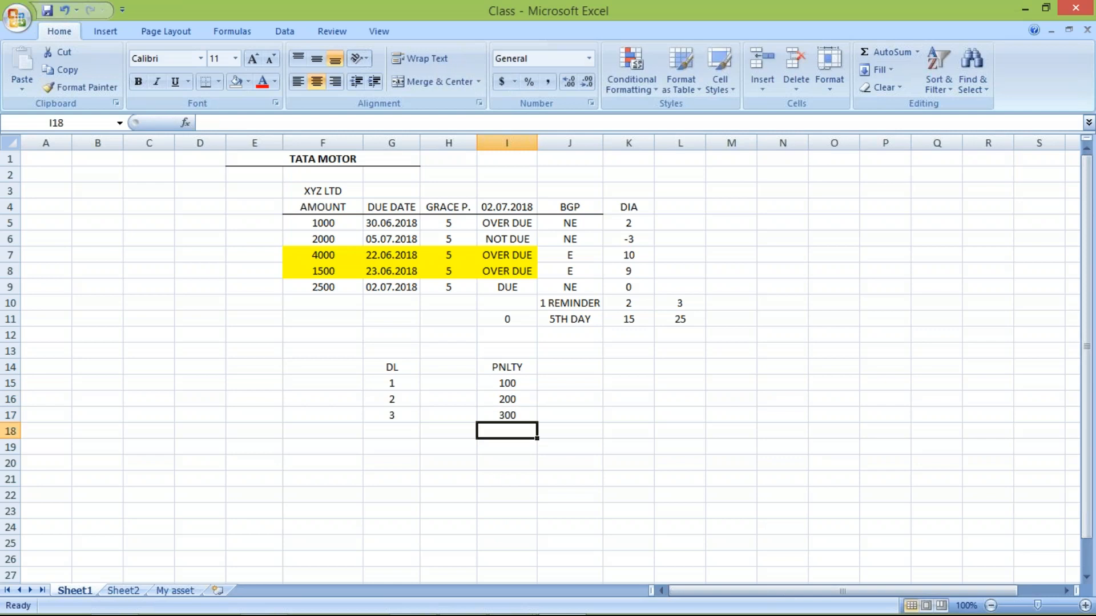
# - Enter 500 in H15 for dunning level 1 and compare it with the penalty beside it
pyautogui.click(447, 383)
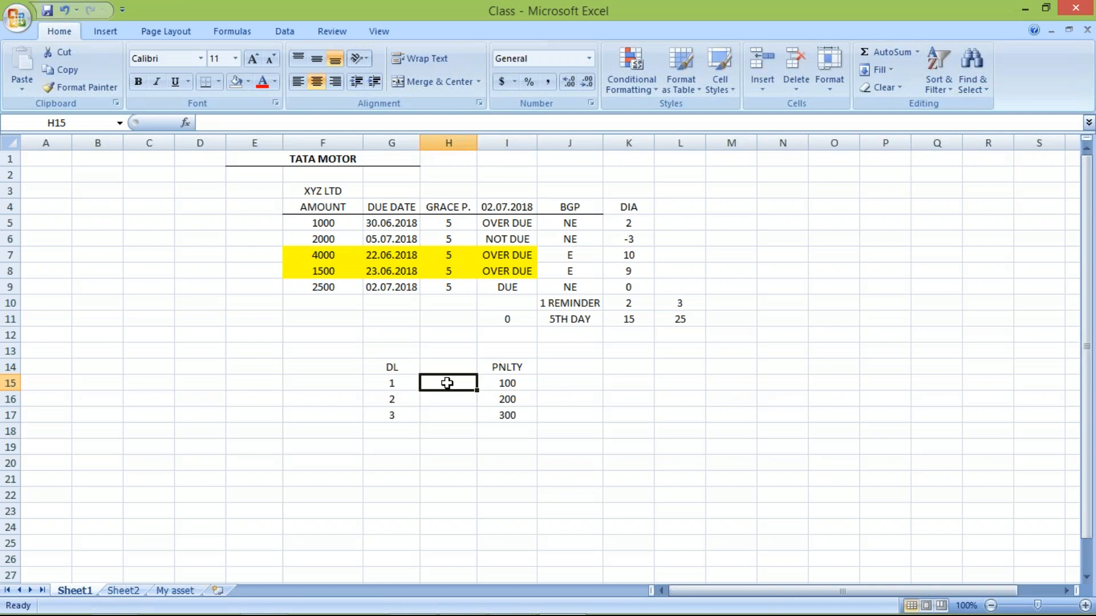
pyautogui.write('500')
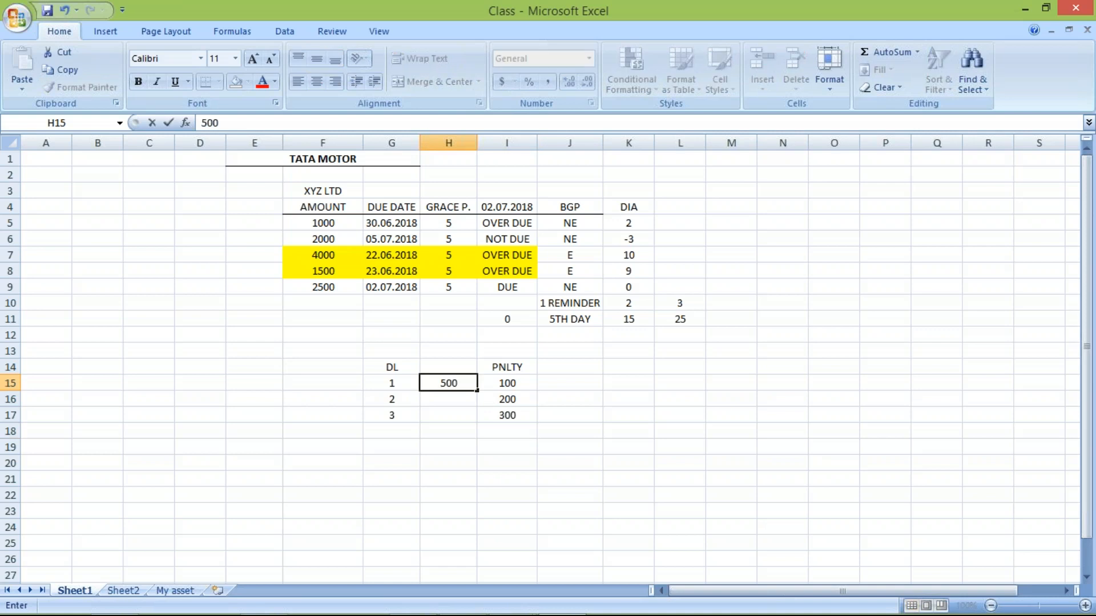
pyautogui.press('Return')
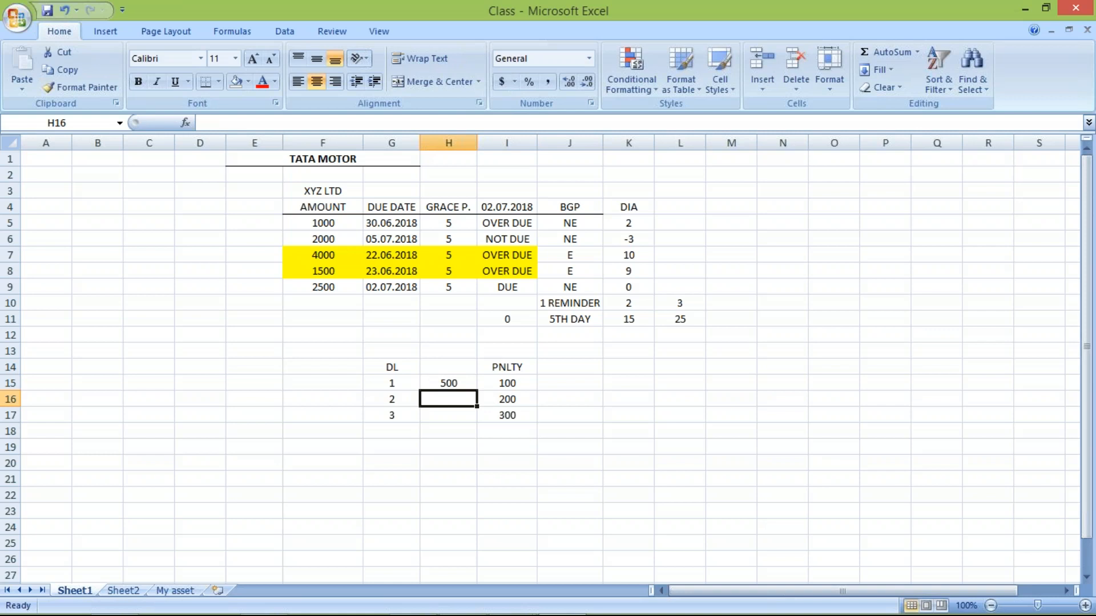
pyautogui.press('Up')
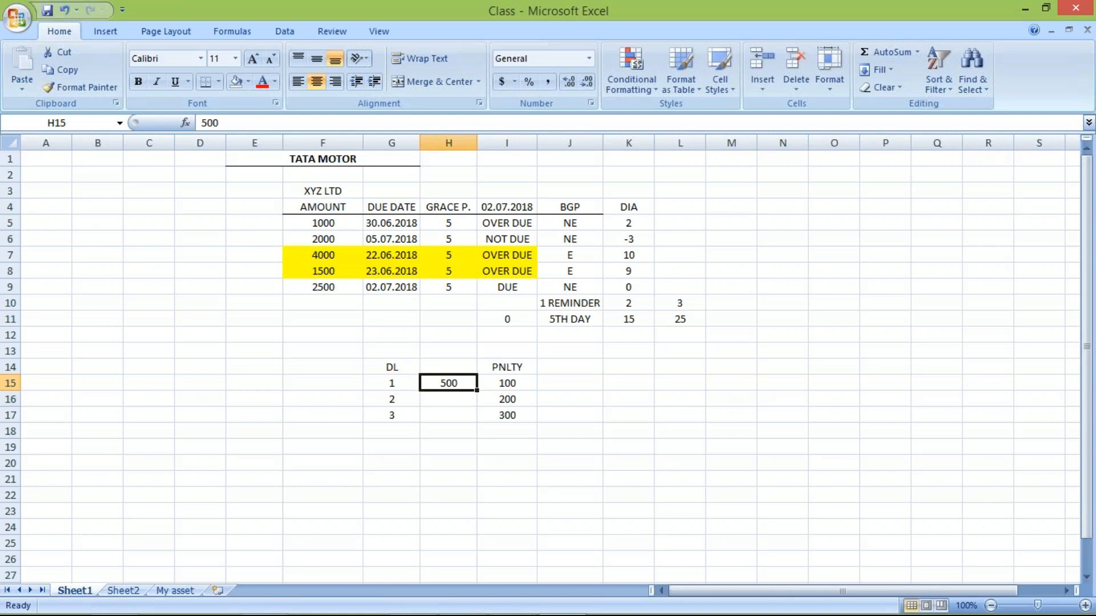
pyautogui.click(455, 407)
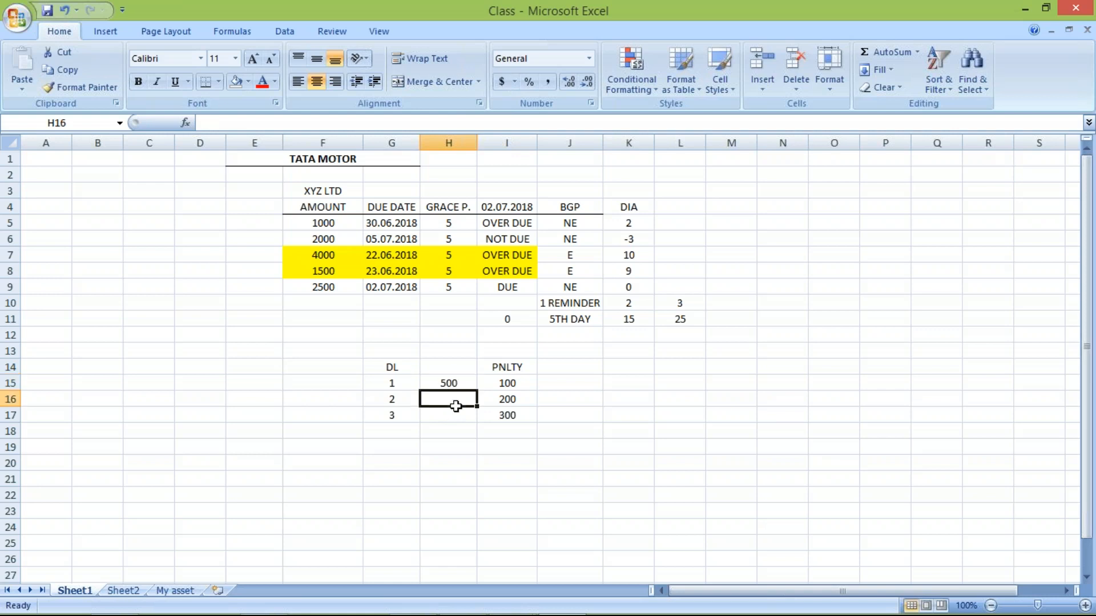
pyautogui.click(446, 383)
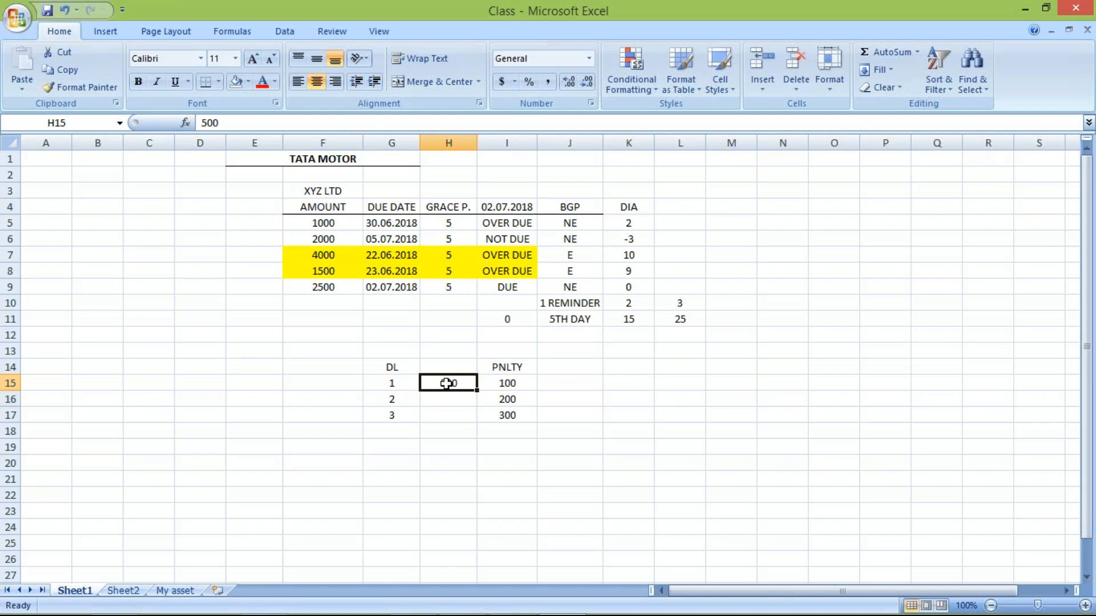
pyautogui.click(498, 384)
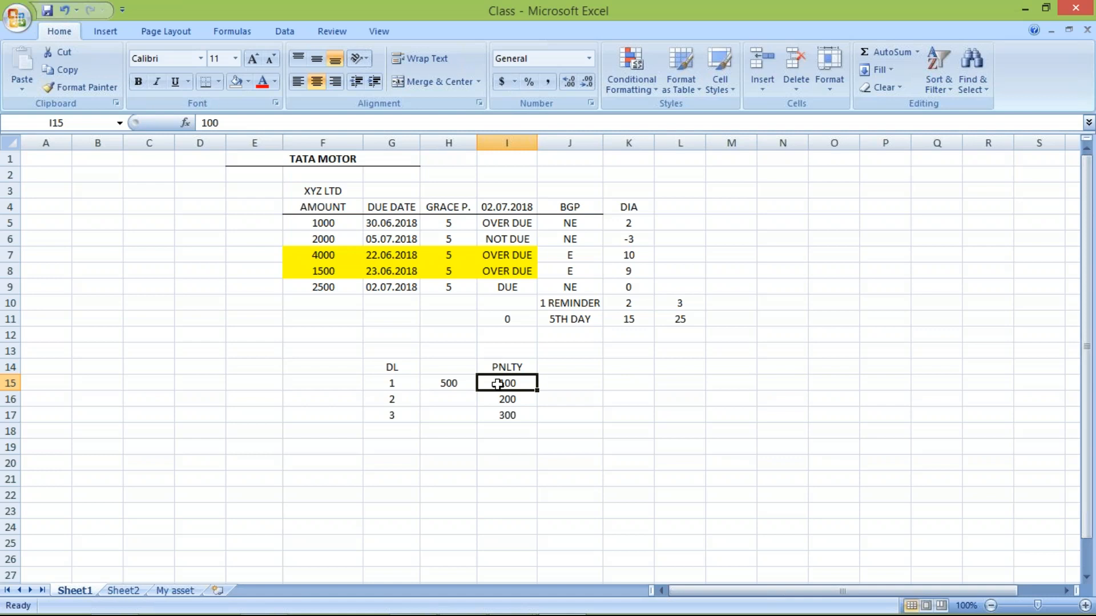
# - Switch to SAP and enter 500 as the from-dunning amount for level 1
pyautogui.hotkey('alt', 'Tab')
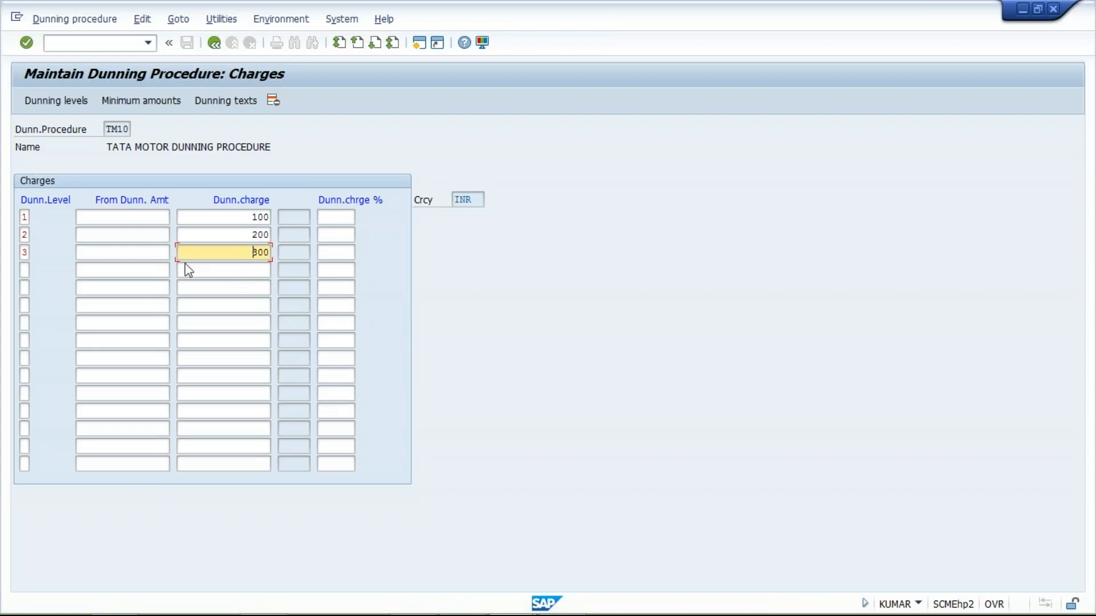
pyautogui.click(110, 220)
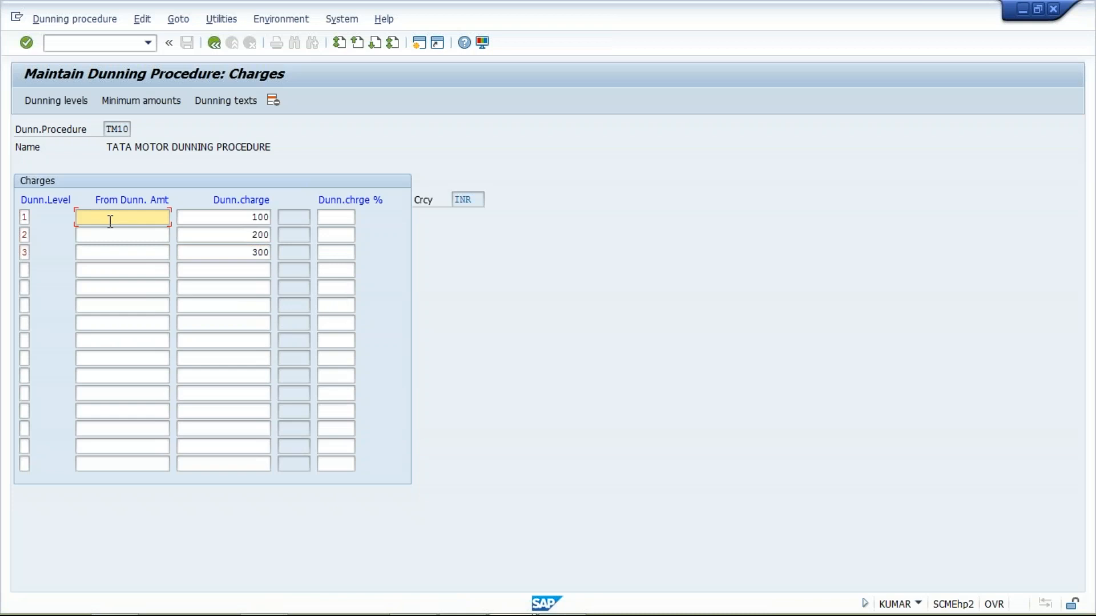
pyautogui.write('500')
pyautogui.moveTo(215, 215); pyautogui.dragTo(297, 232)
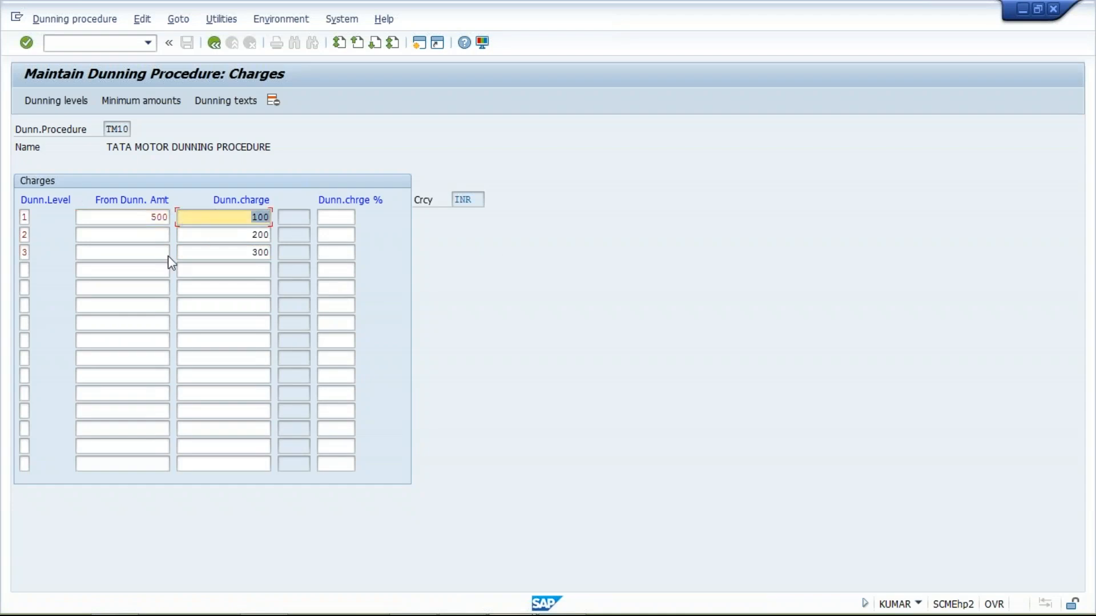
pyautogui.moveTo(123, 224); pyautogui.dragTo(178, 219)
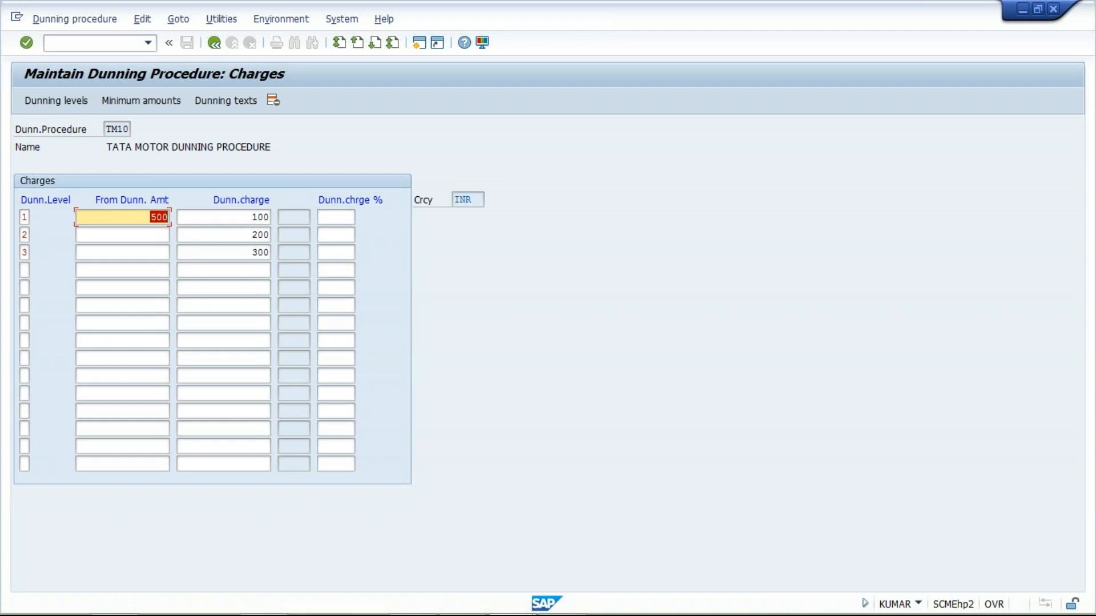
# - Enter 500 as the from-dunning amount for levels 2 and 3 and confirm the charges
pyautogui.click(135, 233)
pyautogui.write('500')
pyautogui.press('Down')
pyautogui.write('500')
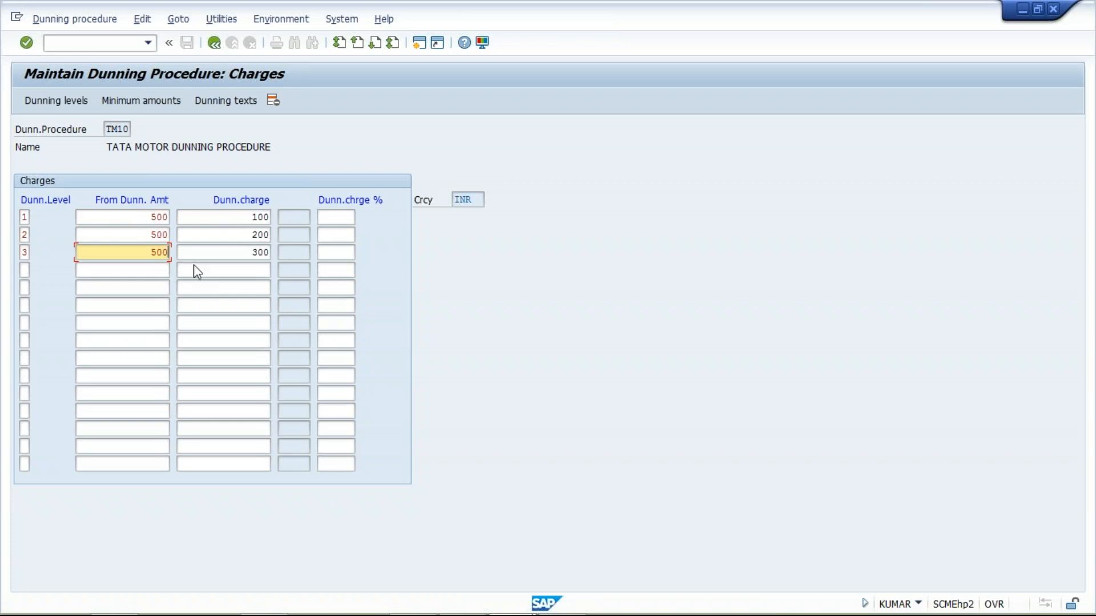
pyautogui.click(222, 249)
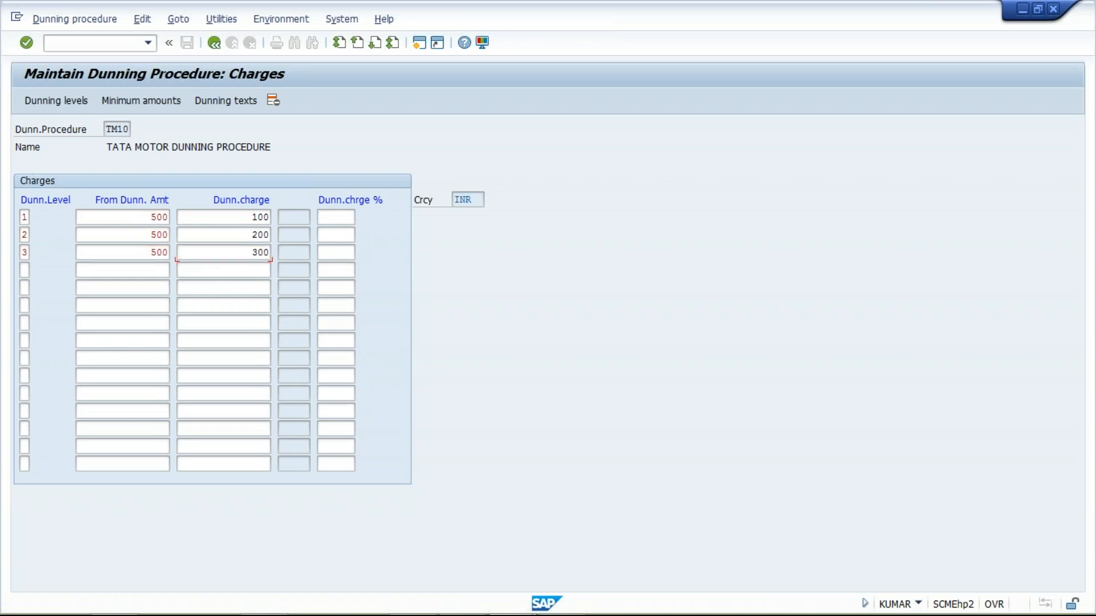
pyautogui.press('Return')
# - Review the from-dunning amounts of levels 1, 2 and 3 one by one
pyautogui.click(107, 222)
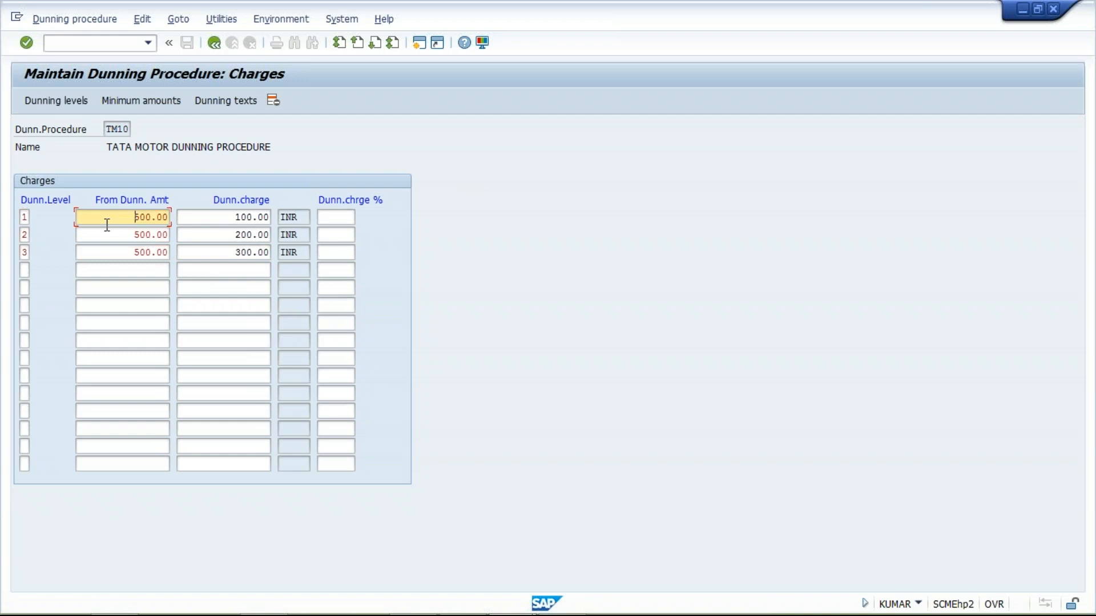
pyautogui.click(108, 236)
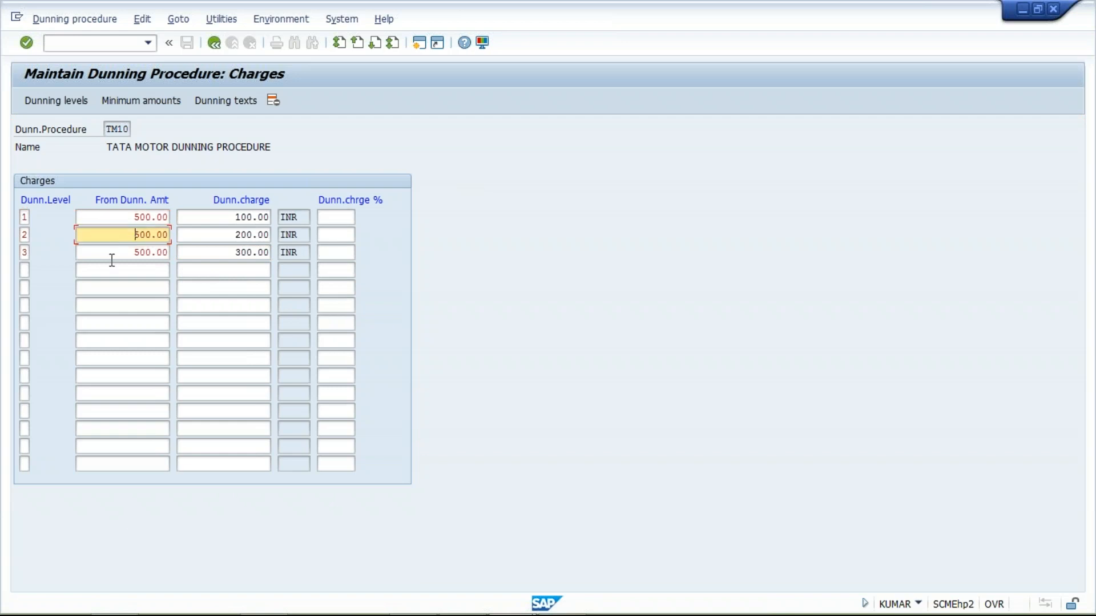
pyautogui.click(112, 254)
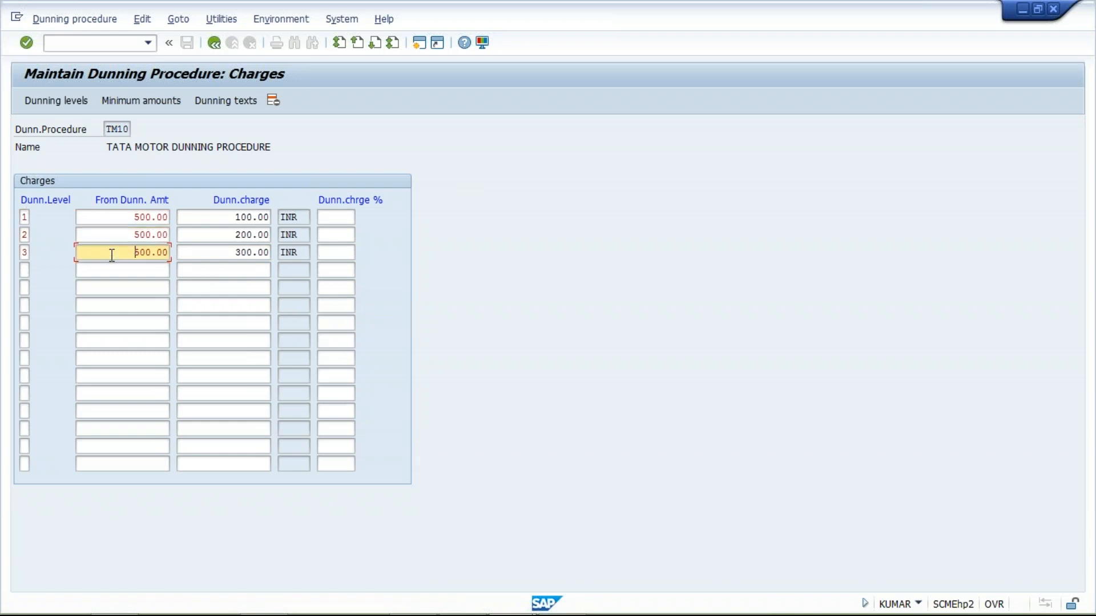
pyautogui.click(116, 220)
pyautogui.click(115, 236)
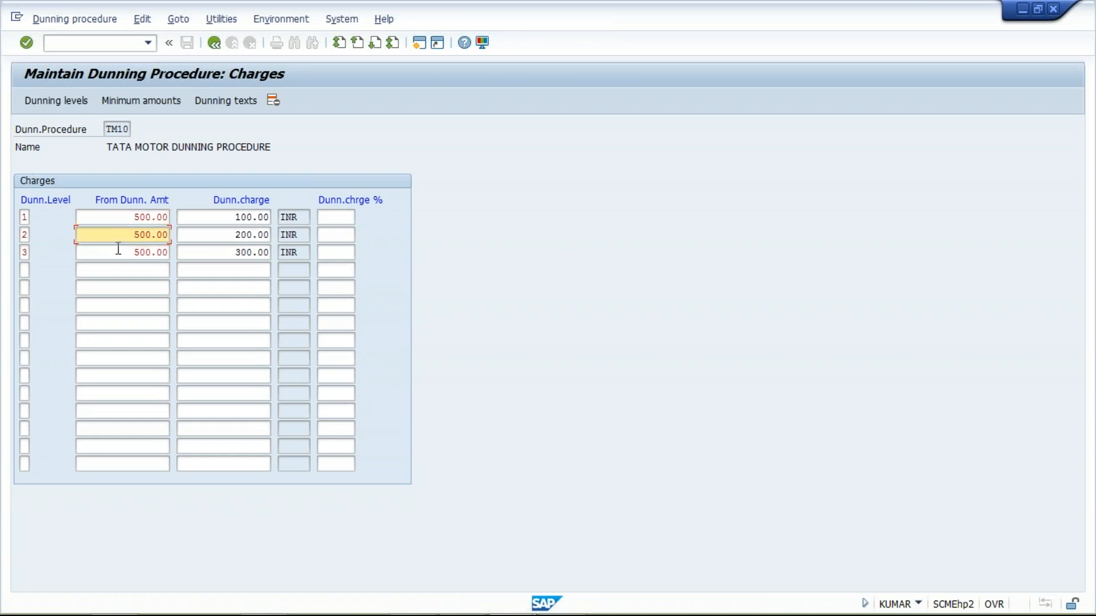
pyautogui.click(118, 254)
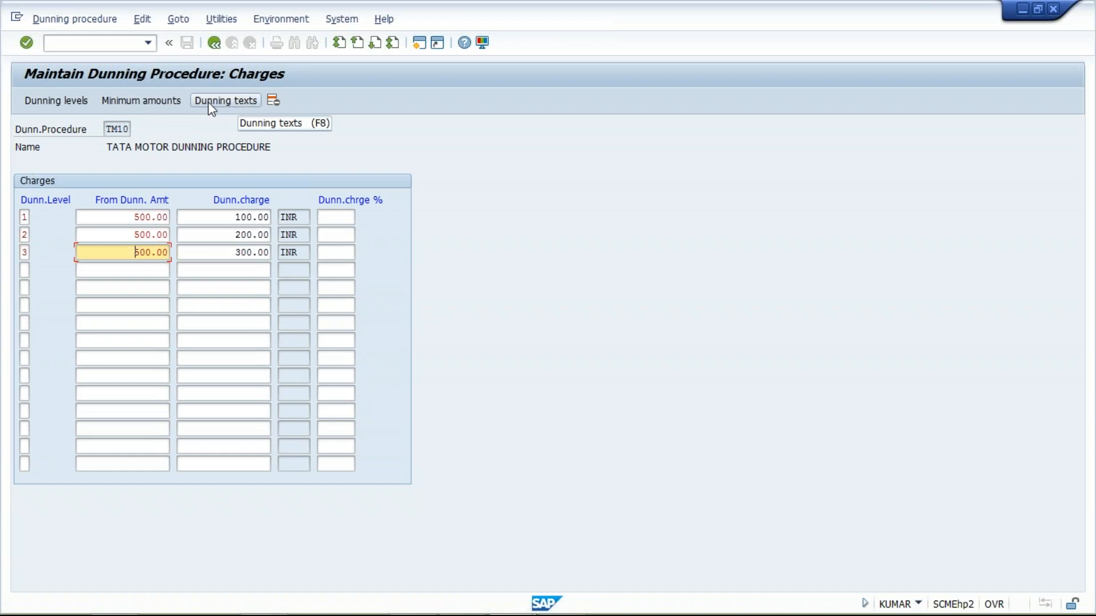
# - Open the dunning procedure's minimum amounts with currency INR
pyautogui.click(141, 101)
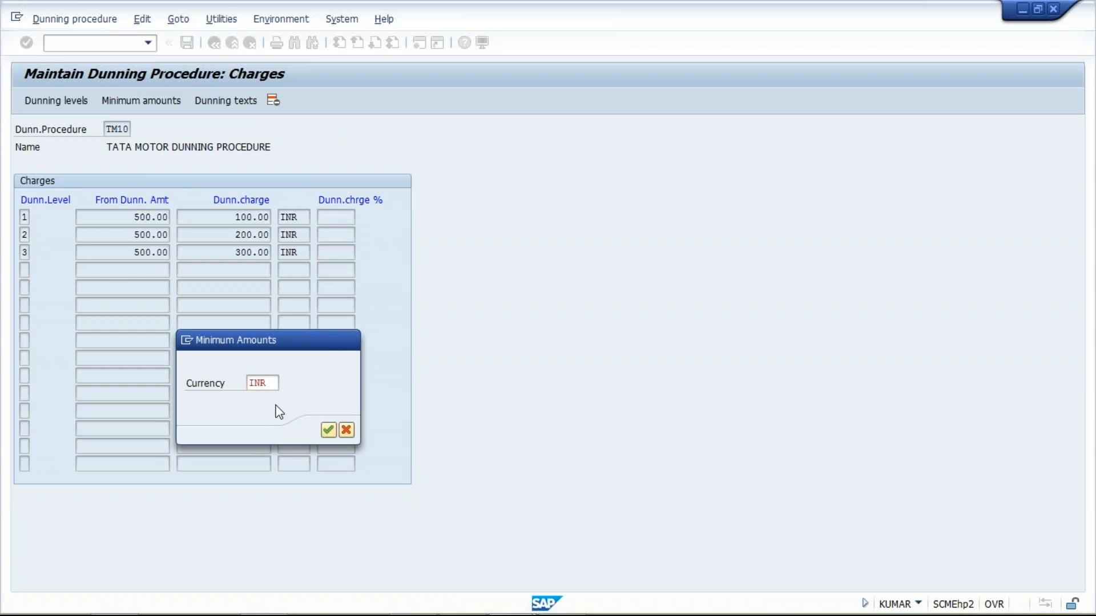
pyautogui.press('Return')
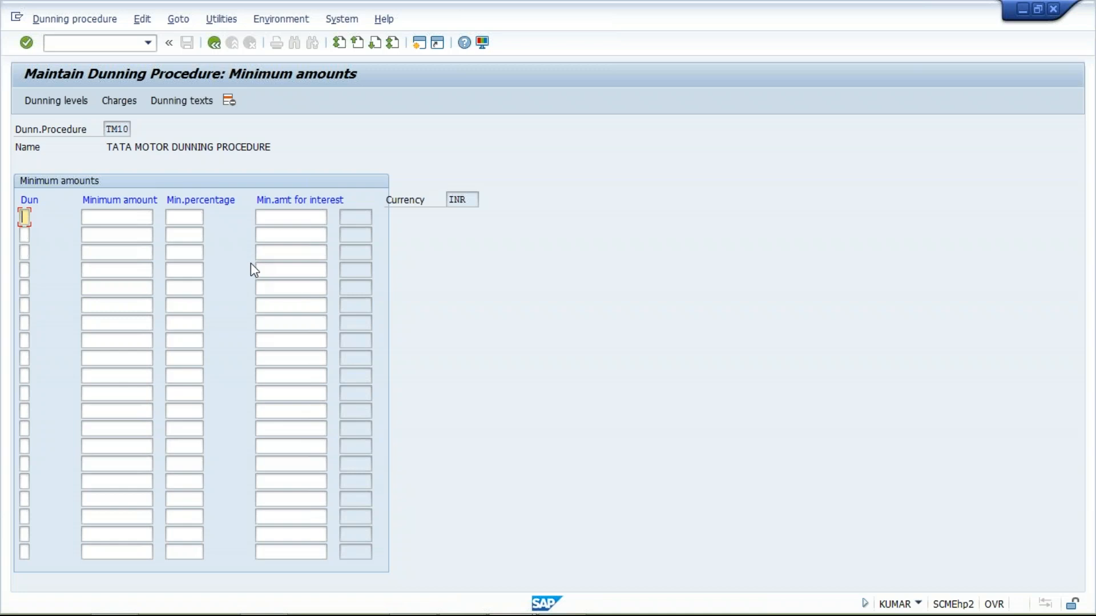
# - Switch to the Excel workbook Class and examine the dunning level and penalty table
pyautogui.moveTo(591, 611)
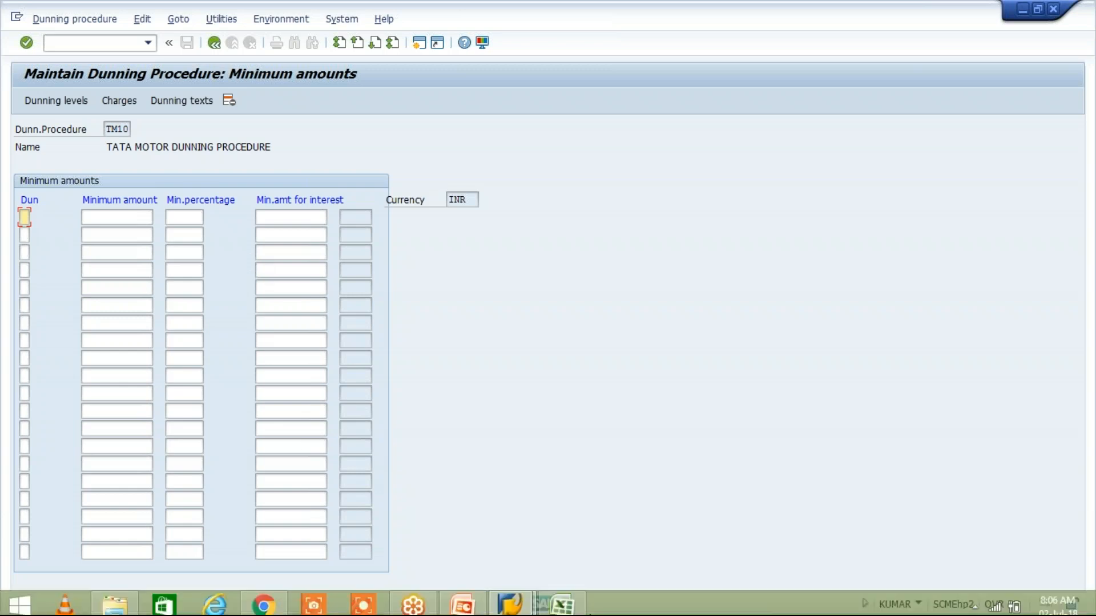
pyautogui.click(563, 600)
pyautogui.click(562, 475)
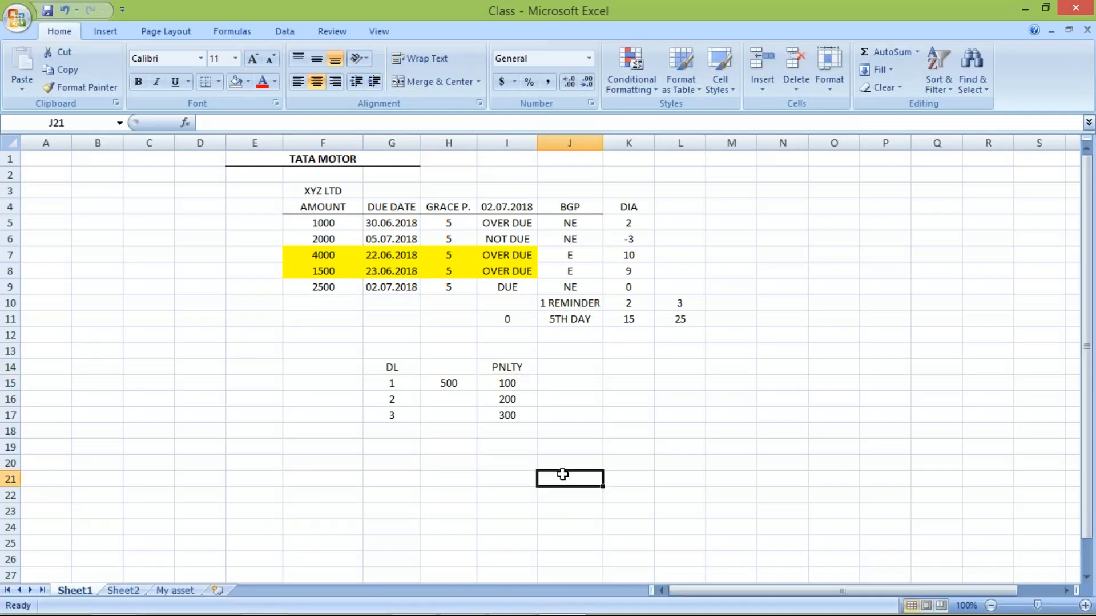
pyautogui.click(444, 480)
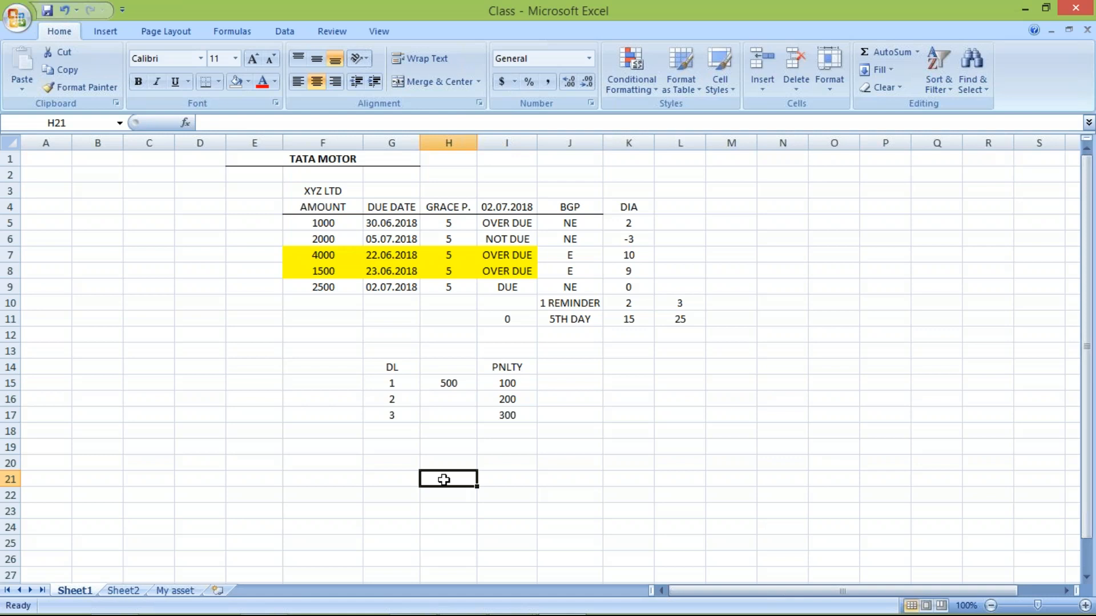
# - Switch back to SAP and list dunning levels 1, 2 and 3 in the minimum amounts table
pyautogui.hotkey('alt', 'Tab')
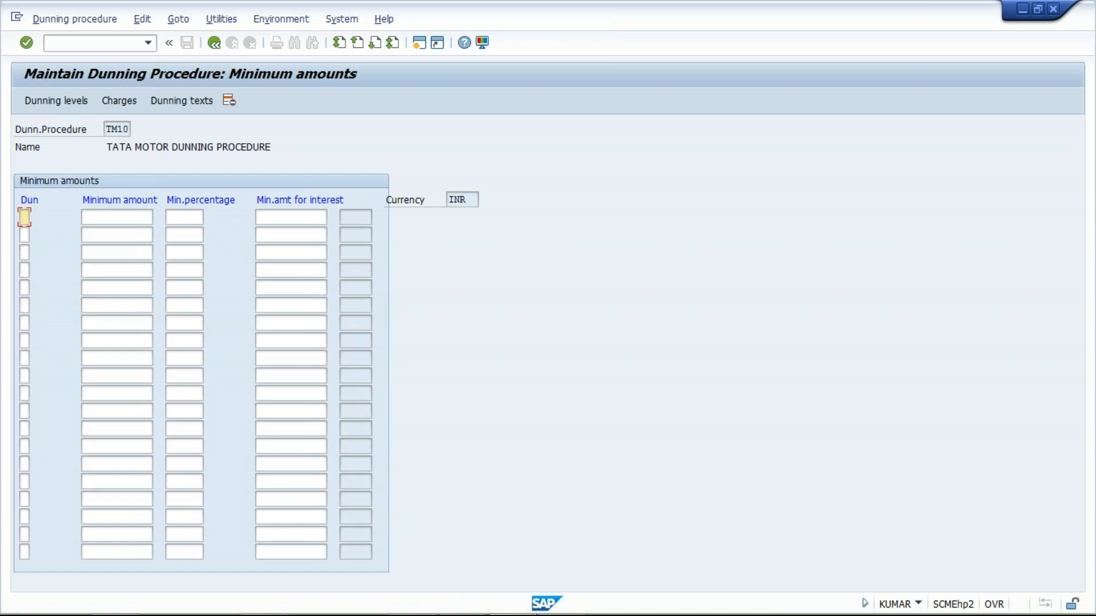
pyautogui.write('1')
pyautogui.press('Down')
pyautogui.write('2')
pyautogui.press('Down')
pyautogui.write('3')
# - Set the minimum amount to 100 for each of dunning levels 1, 2 and 3
pyautogui.click(130, 218)
pyautogui.write('100')
pyautogui.press('Down')
pyautogui.write('100')
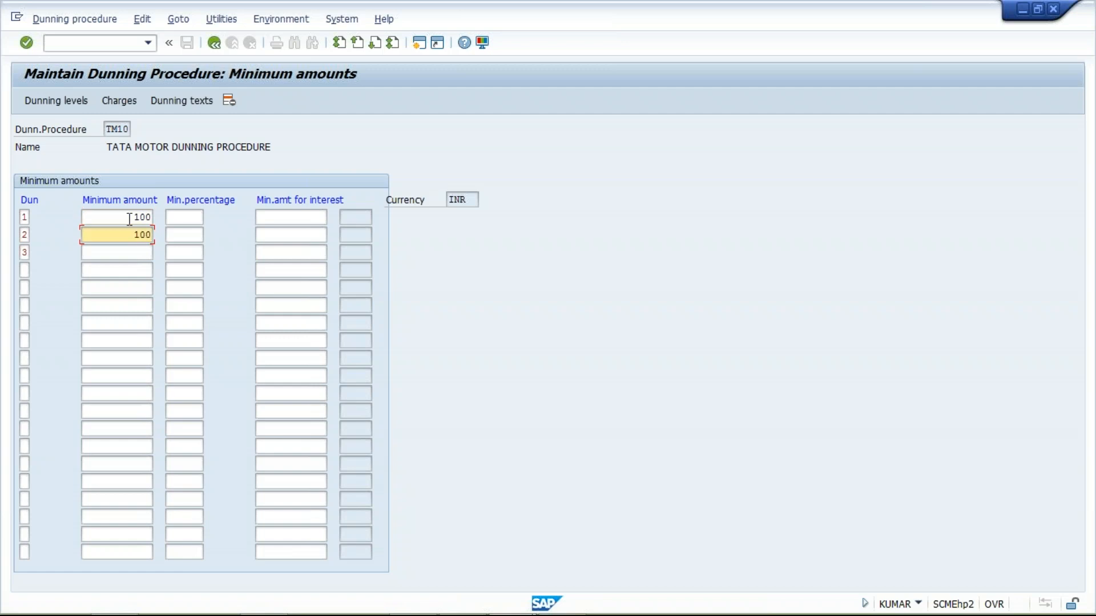
pyautogui.press('Down')
pyautogui.write('100')
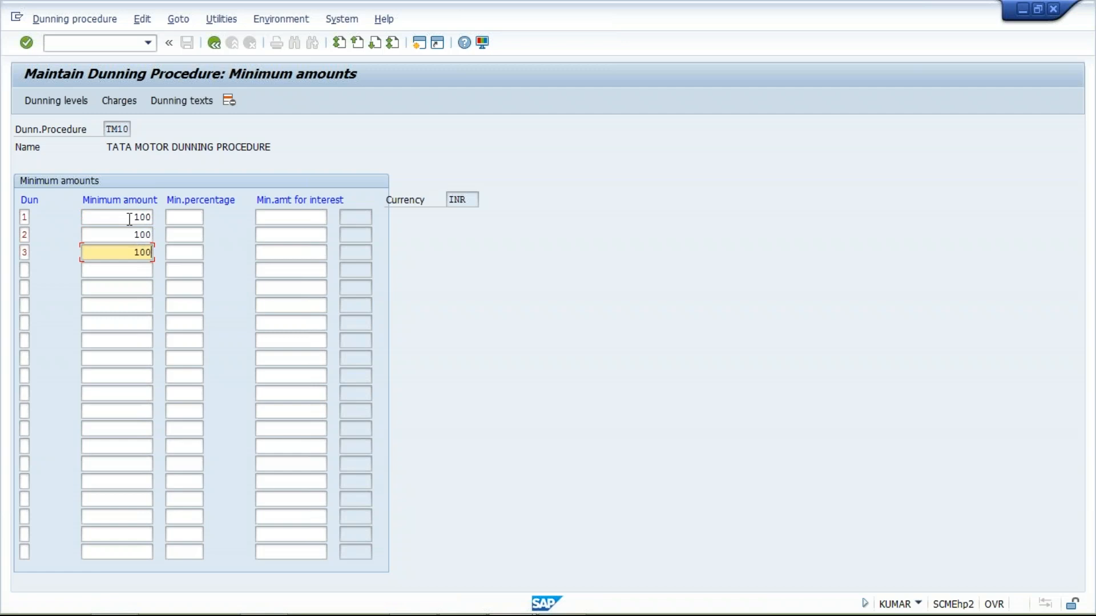
# - Request the dunning texts for company code TM10 with account type Customer, and save the company code data
pyautogui.click(187, 105)
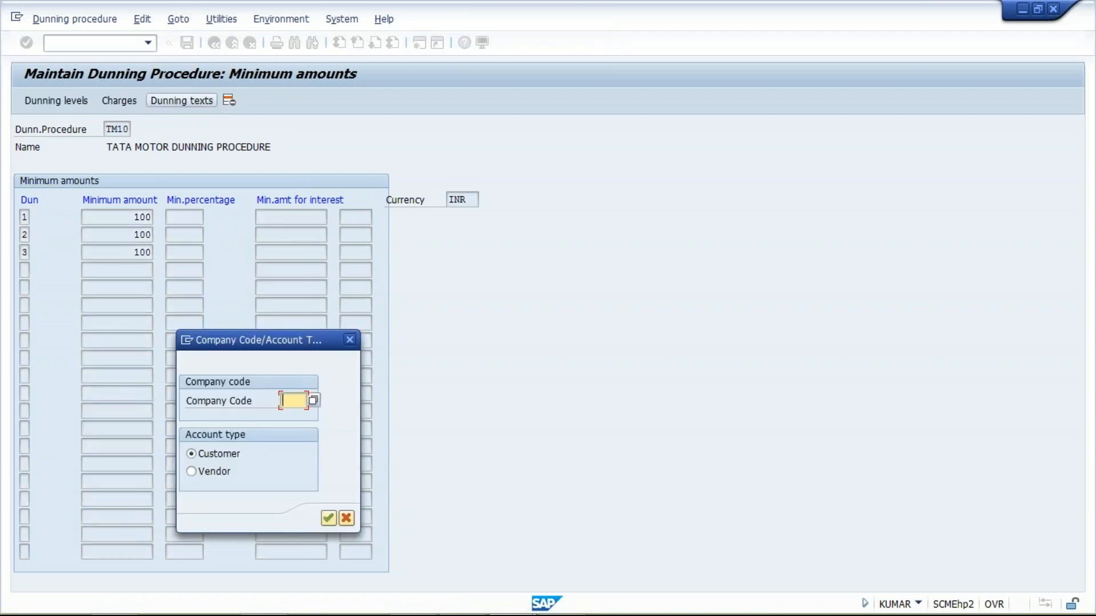
pyautogui.write('TM')
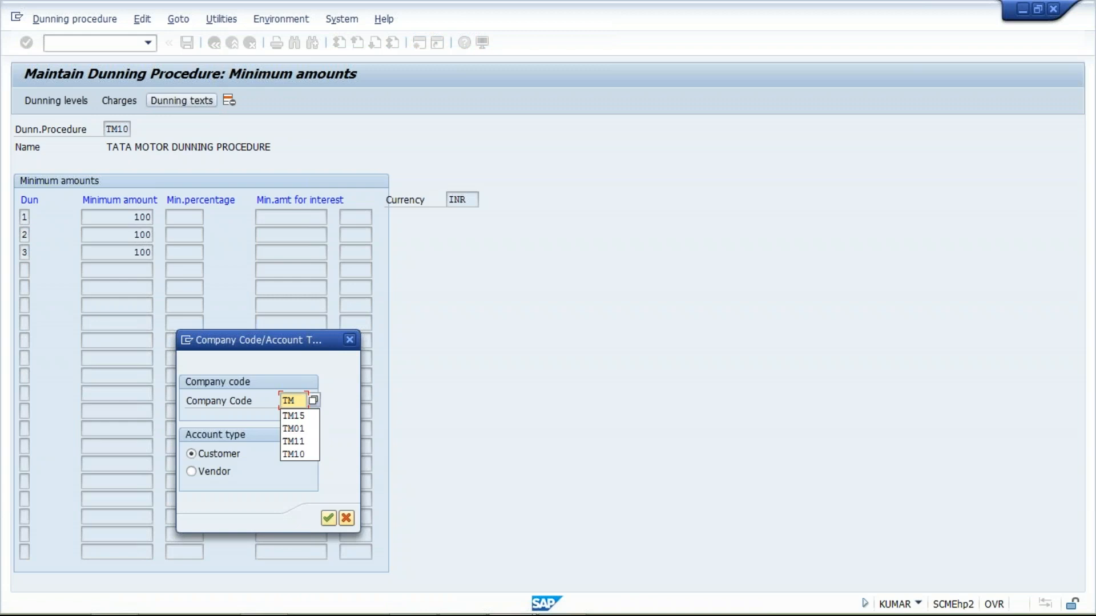
pyautogui.write('10')
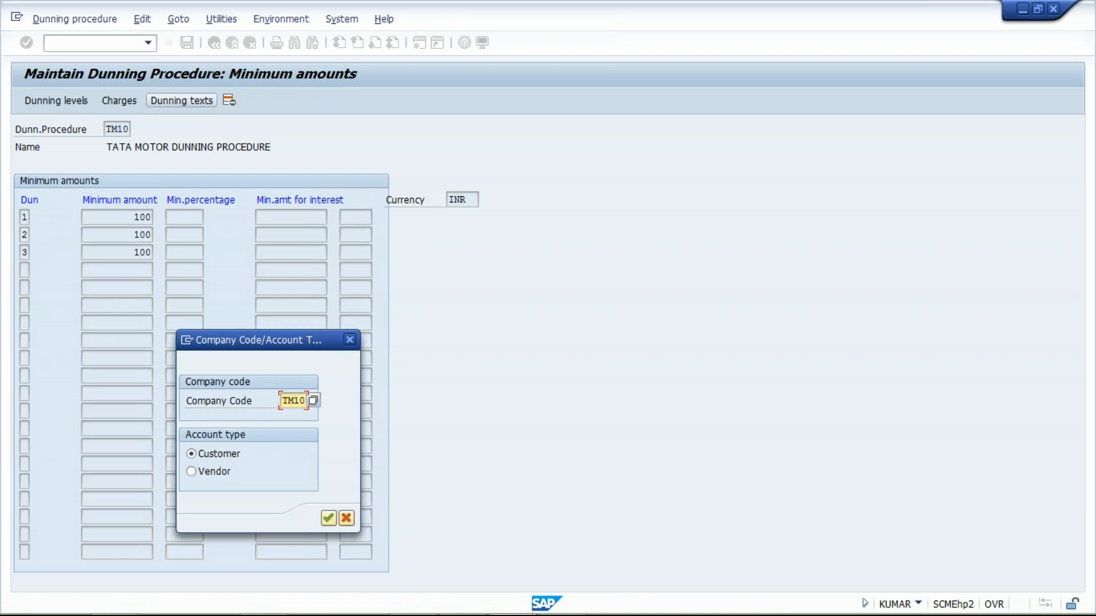
pyautogui.click(230, 455)
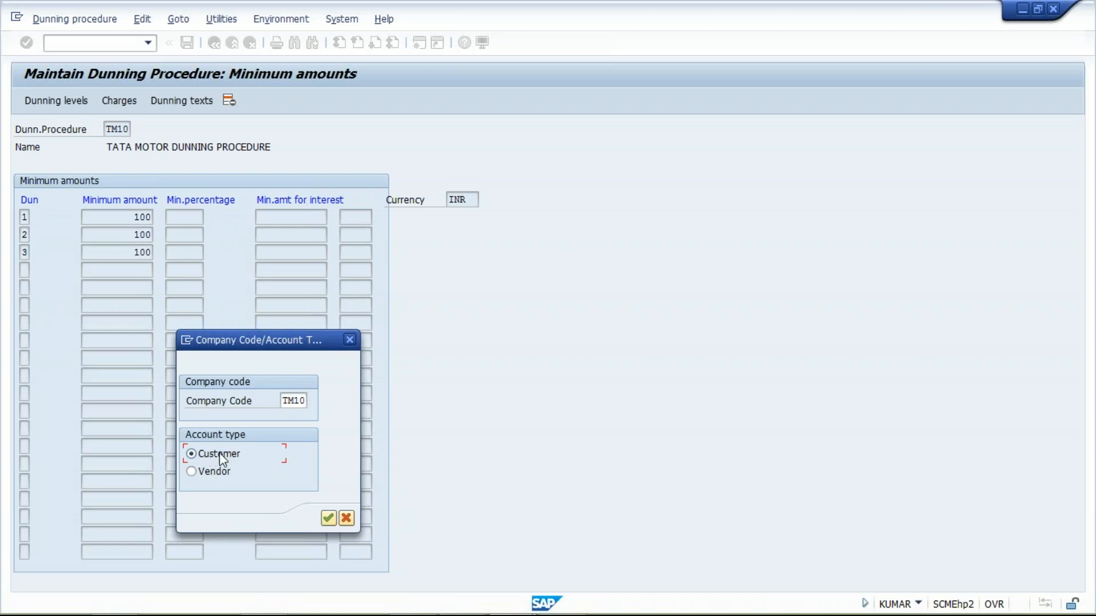
pyautogui.press('Return')
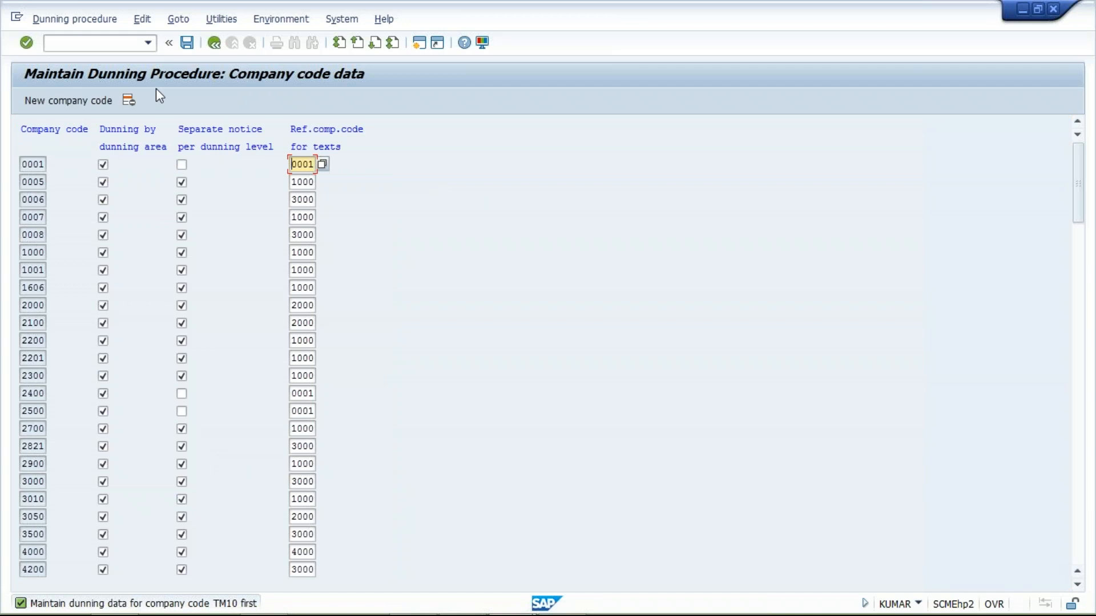
pyautogui.click(188, 47)
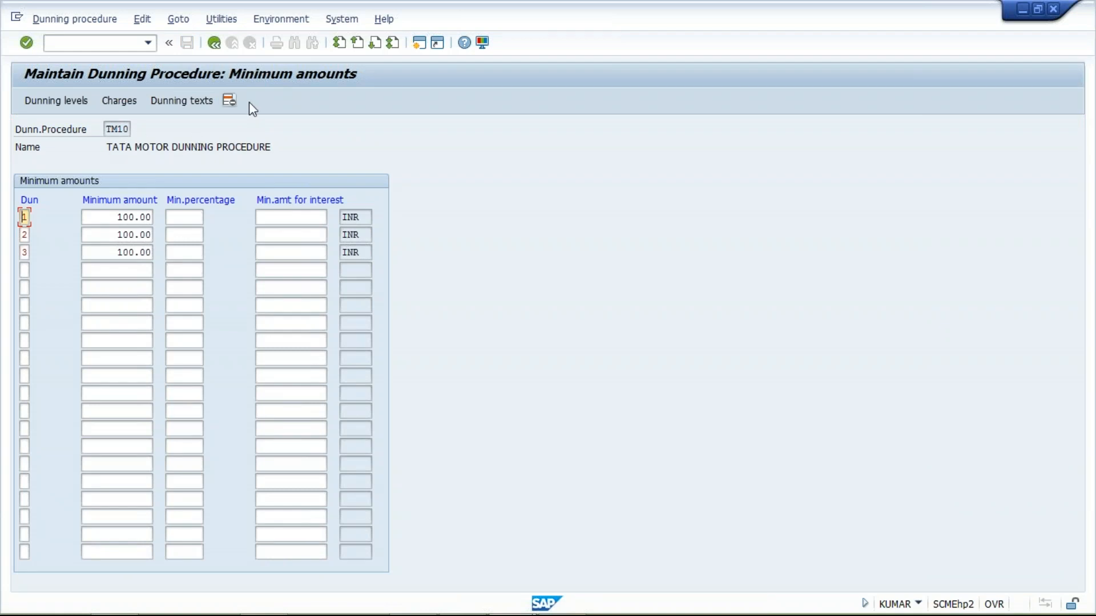
# - Request the TM10 customer dunning texts again and add TM10 as a new company code
pyautogui.click(184, 101)
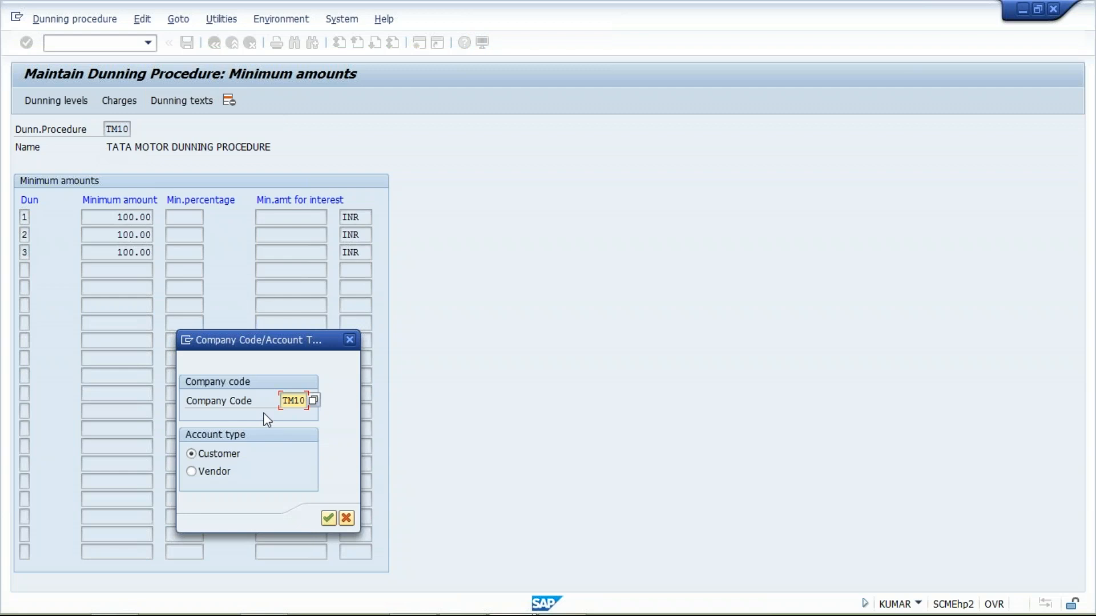
pyautogui.press('Return')
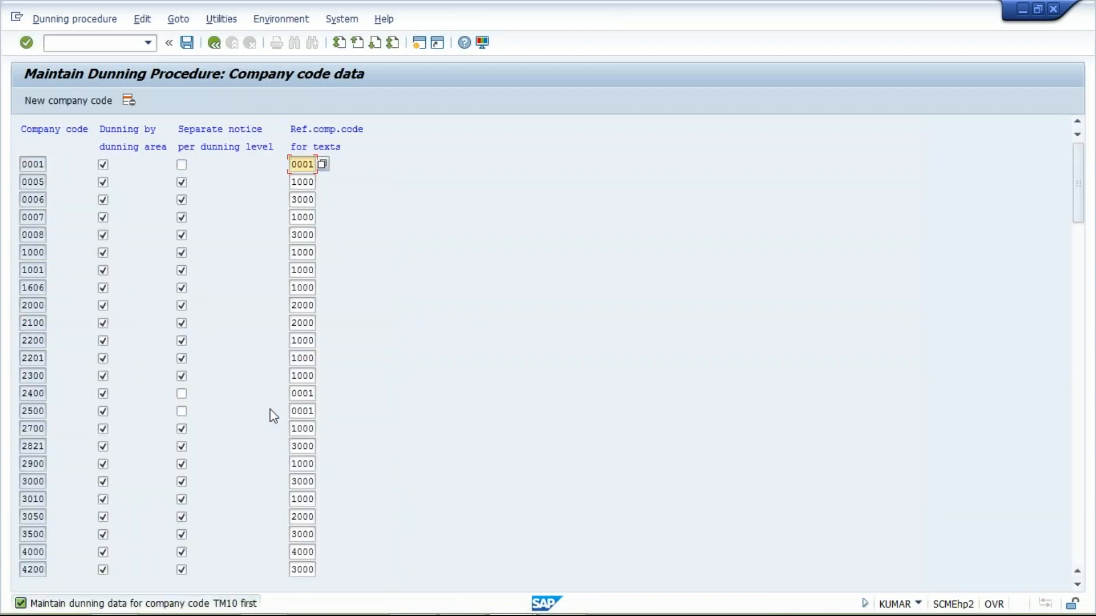
pyautogui.click(80, 104)
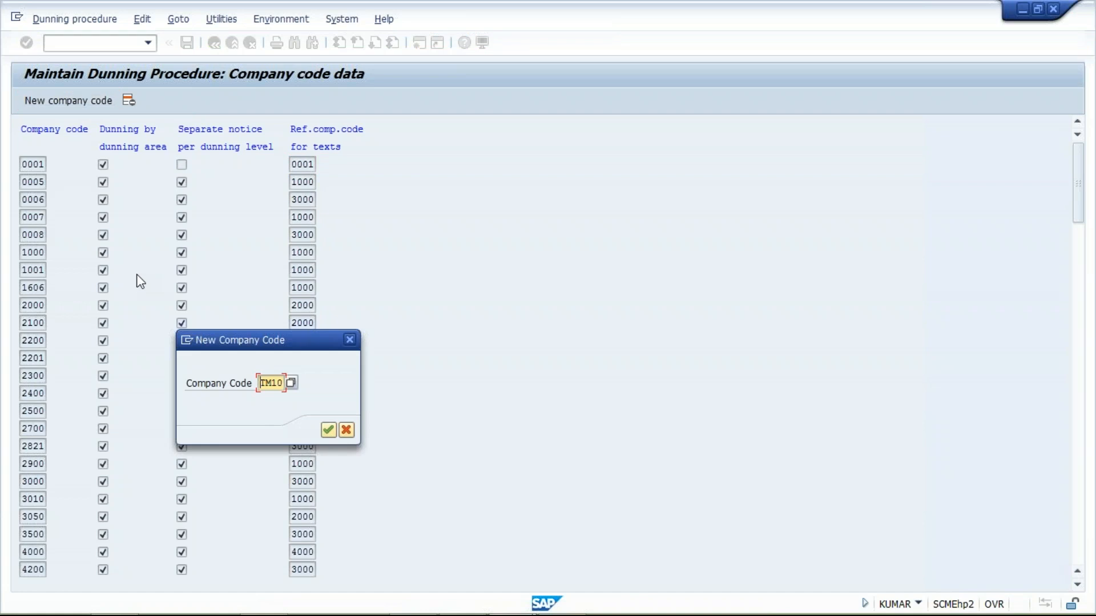
pyautogui.press('Return')
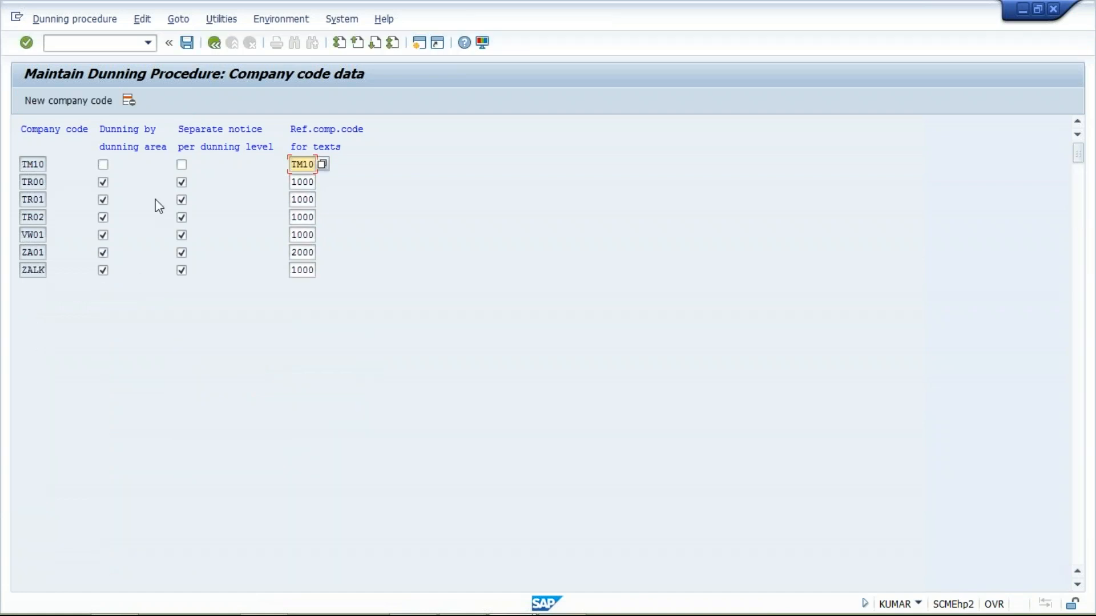
# - Enable dunning by dunning area and separate notice per dunning level for company code TM10, and save the data
pyautogui.click(103, 165)
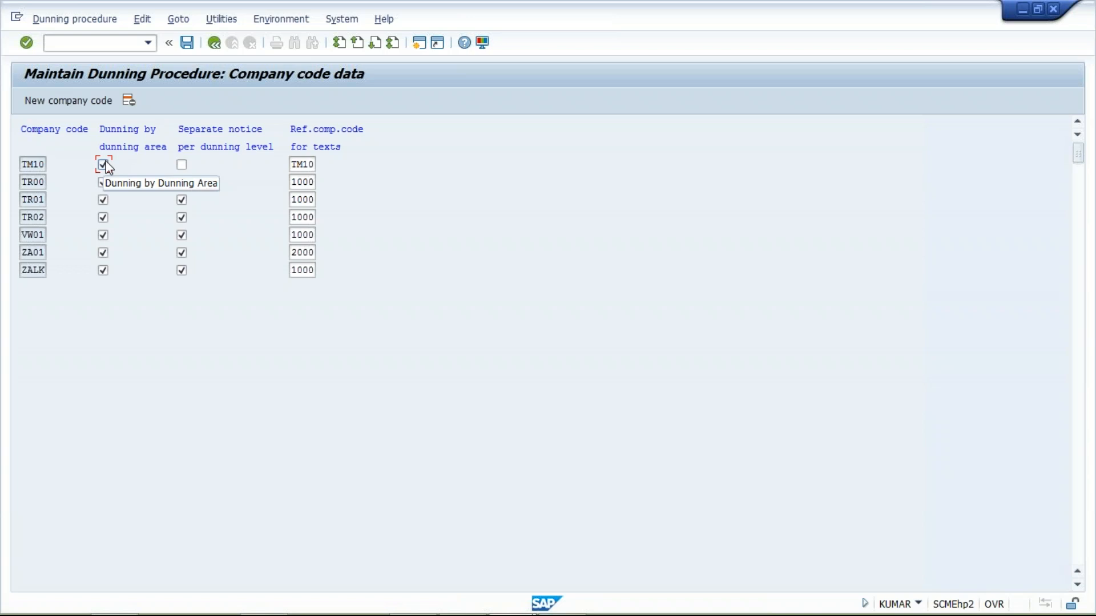
pyautogui.click(181, 165)
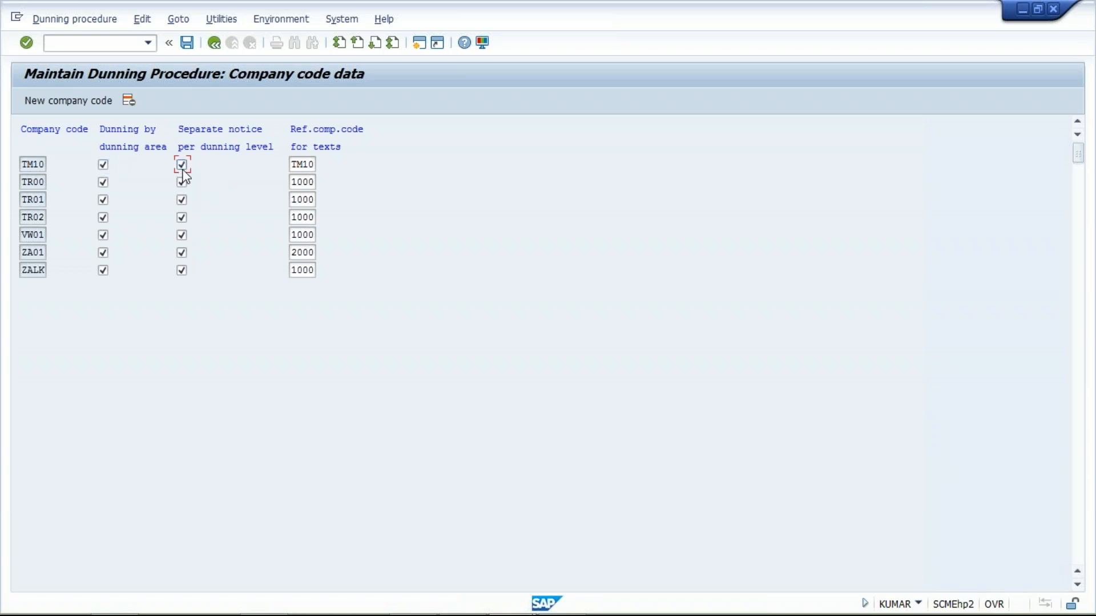
pyautogui.click(188, 42)
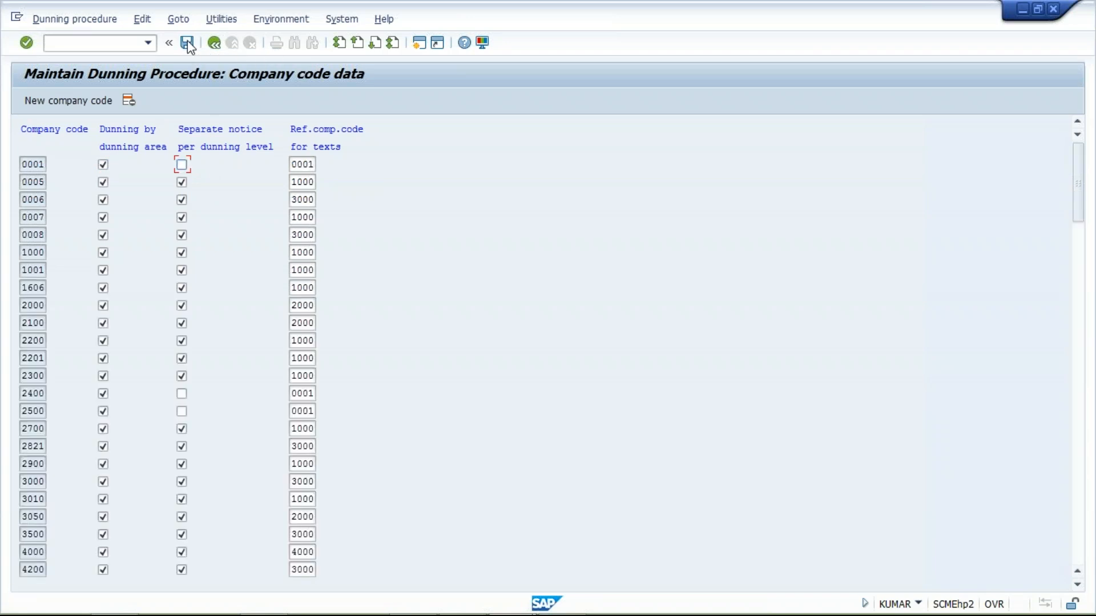
pyautogui.click(214, 44)
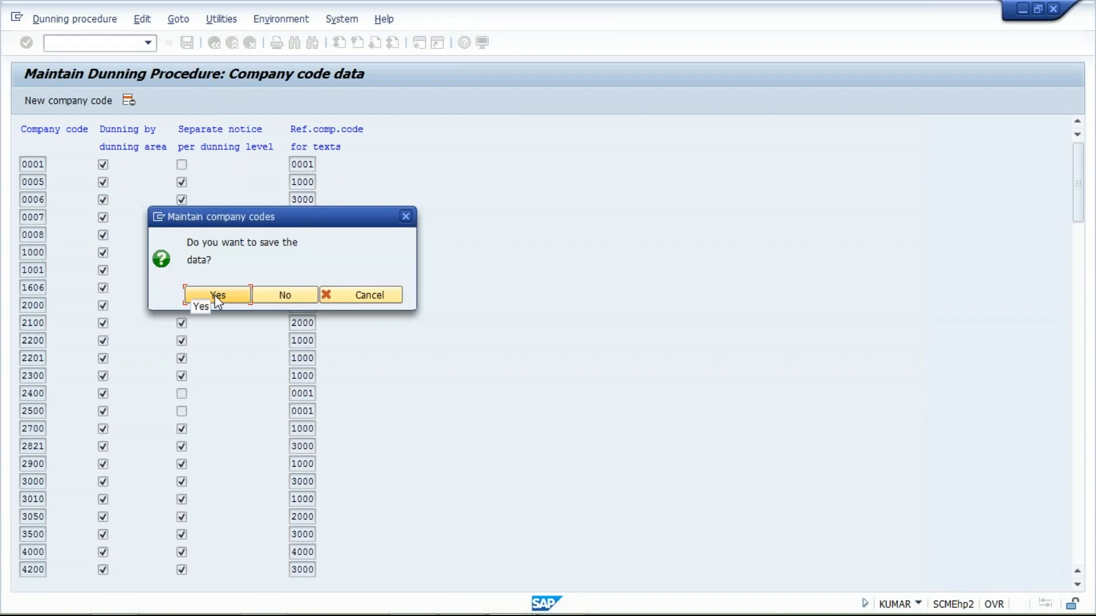
pyautogui.click(217, 295)
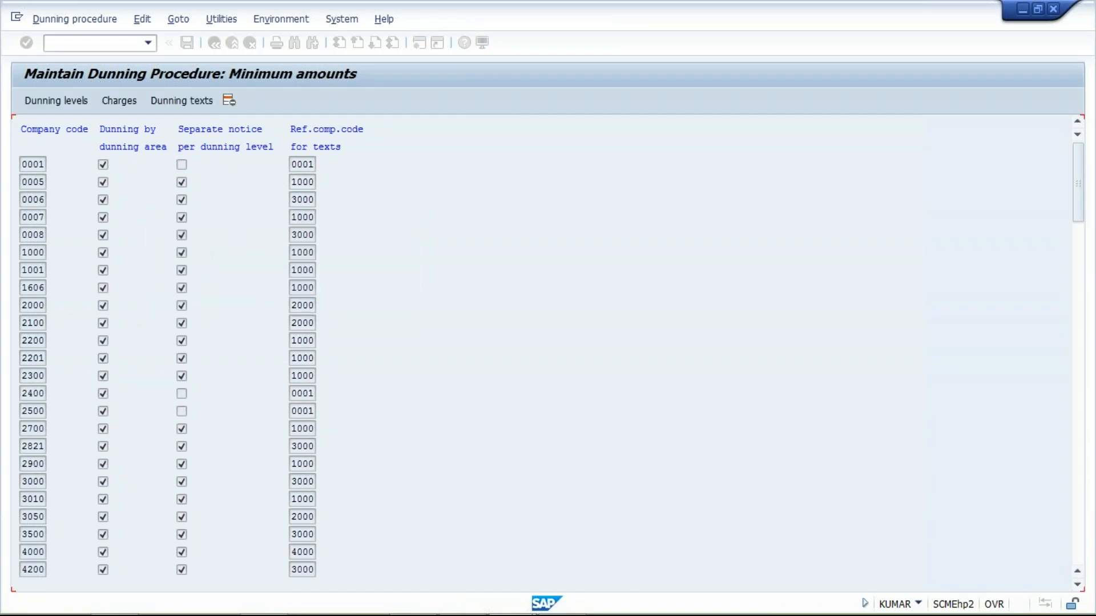
# - Open the customer dunning texts of company code TM10 and enter dunning levels 1, 2 and 3 in the normal dunning procedure
pyautogui.click(187, 101)
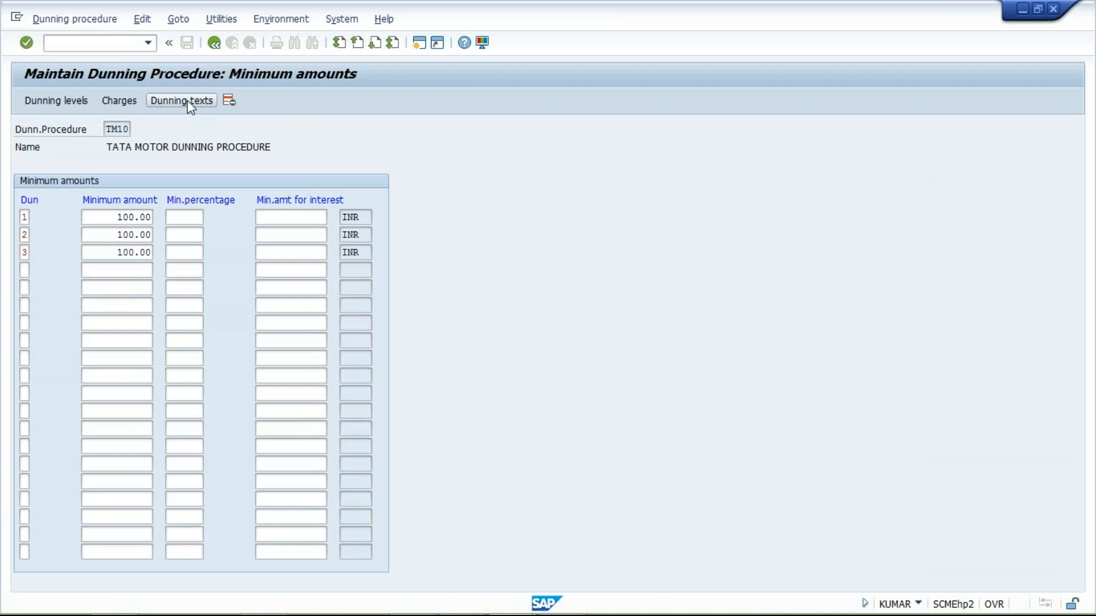
pyautogui.press('Return')
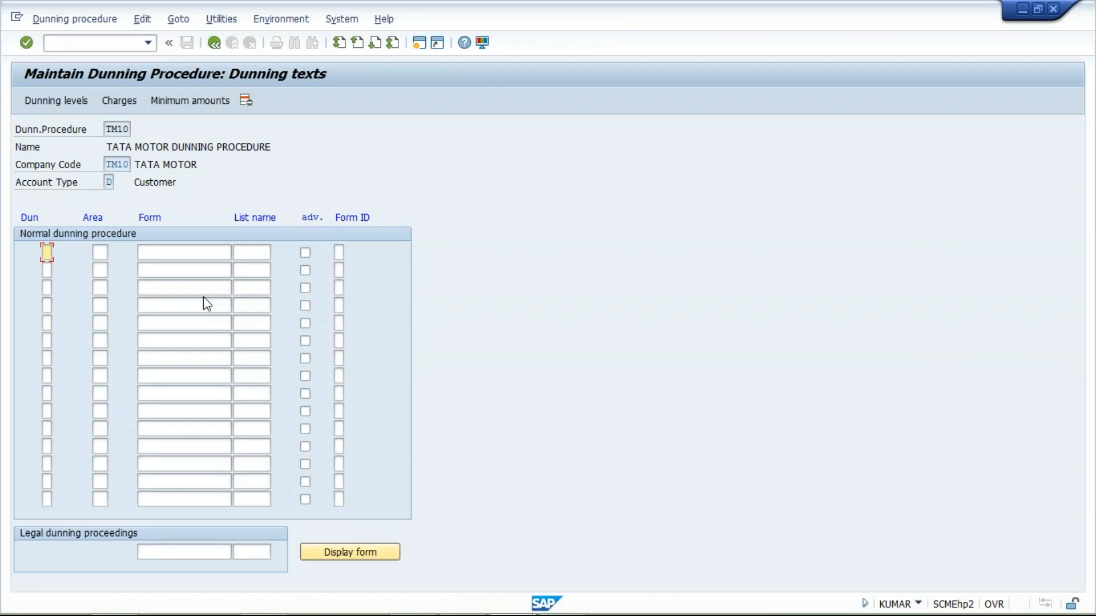
pyautogui.write('1')
pyautogui.press('Down')
pyautogui.write('2')
pyautogui.press('Down')
pyautogui.write('3')
# - Assign the form F150_DUNN_01 to dunning levels 1, 2 and 3
pyautogui.click(175, 251)
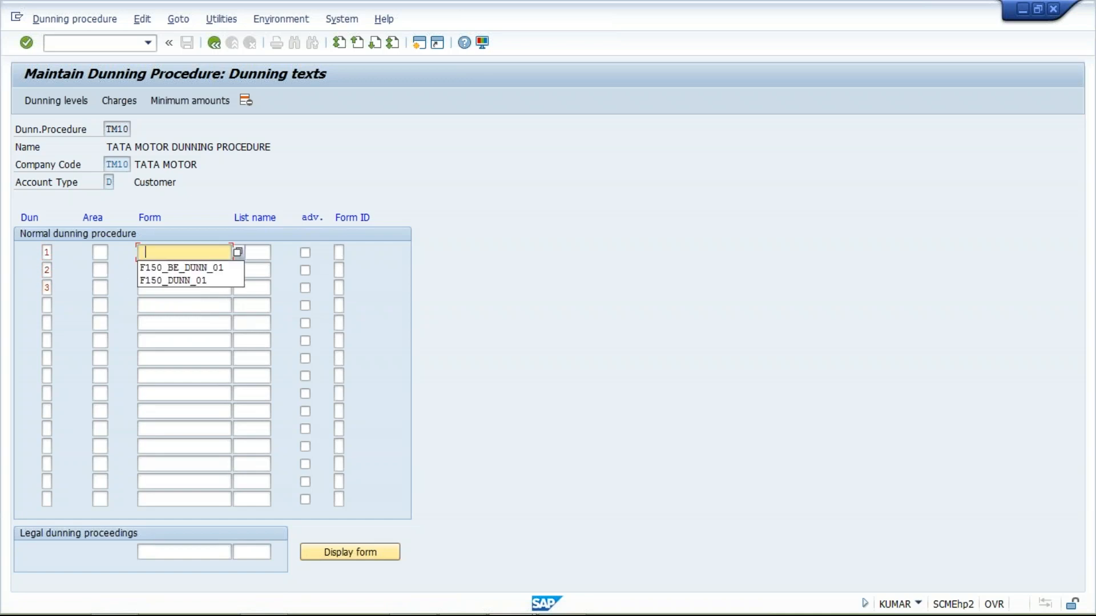
pyautogui.click(193, 281)
pyautogui.hotkey('ctrl', 'a')
pyautogui.hotkey('ctrl', 'c')
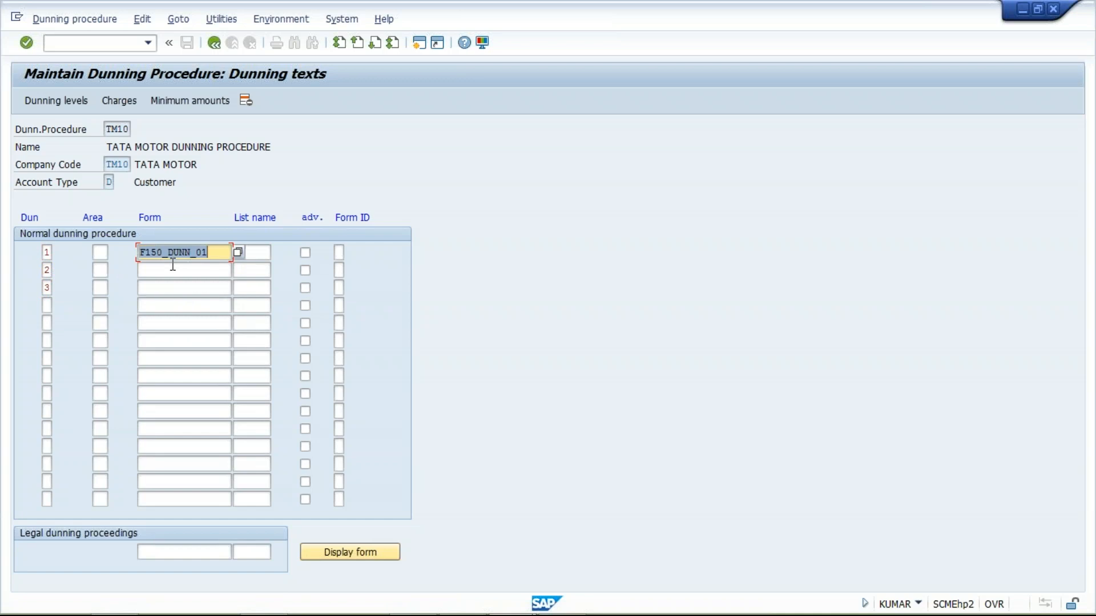
pyautogui.press('End')
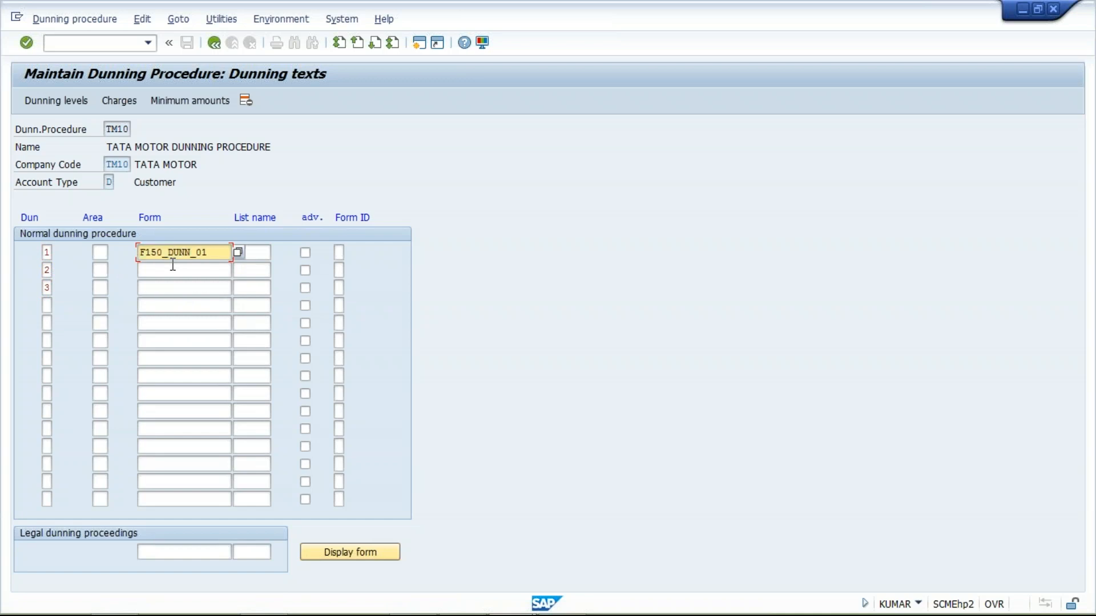
pyautogui.click(172, 265)
pyautogui.hotkey('ctrl', 'v')
pyautogui.press('Down')
pyautogui.hotkey('ctrl', 'v')
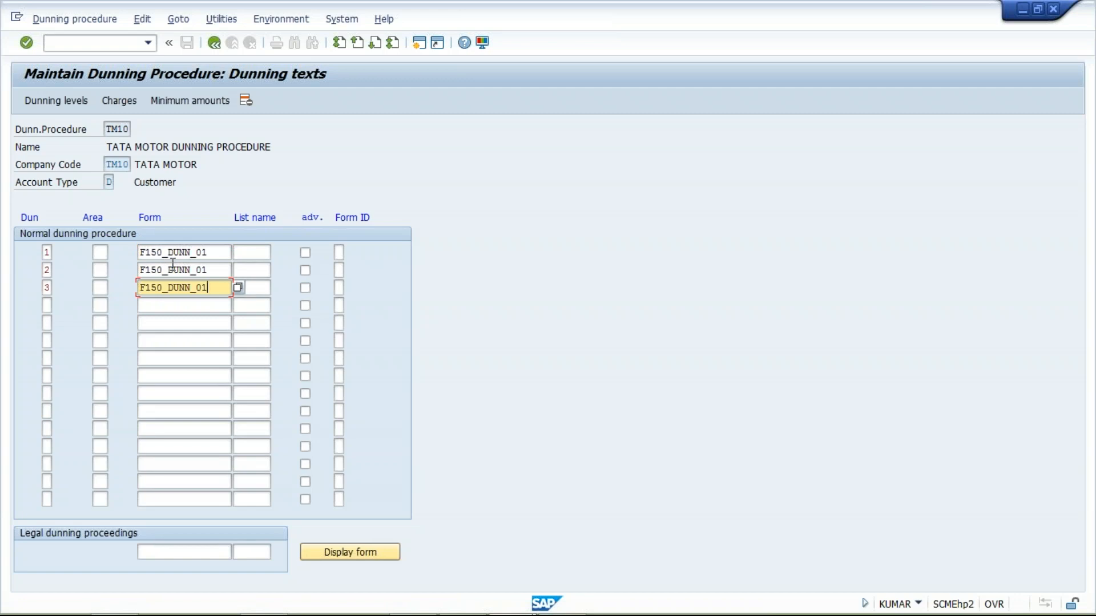
pyautogui.moveTo(359, 612)
pyautogui.click(210, 254)
pyautogui.doubleClick(211, 253)
pyautogui.click(220, 271)
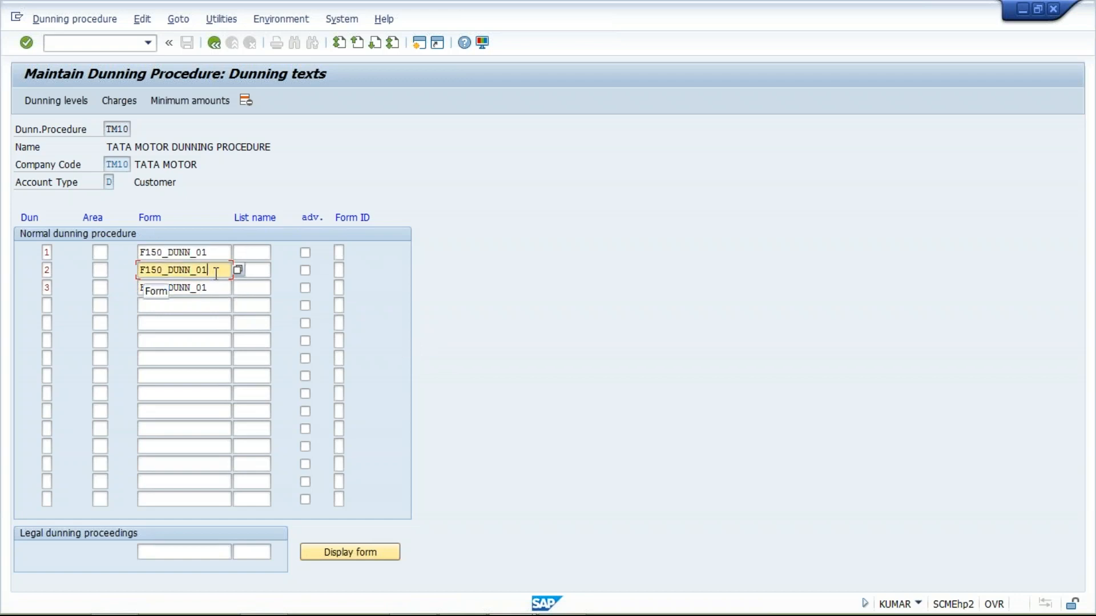
pyautogui.click(205, 289)
pyautogui.doubleClick(205, 289)
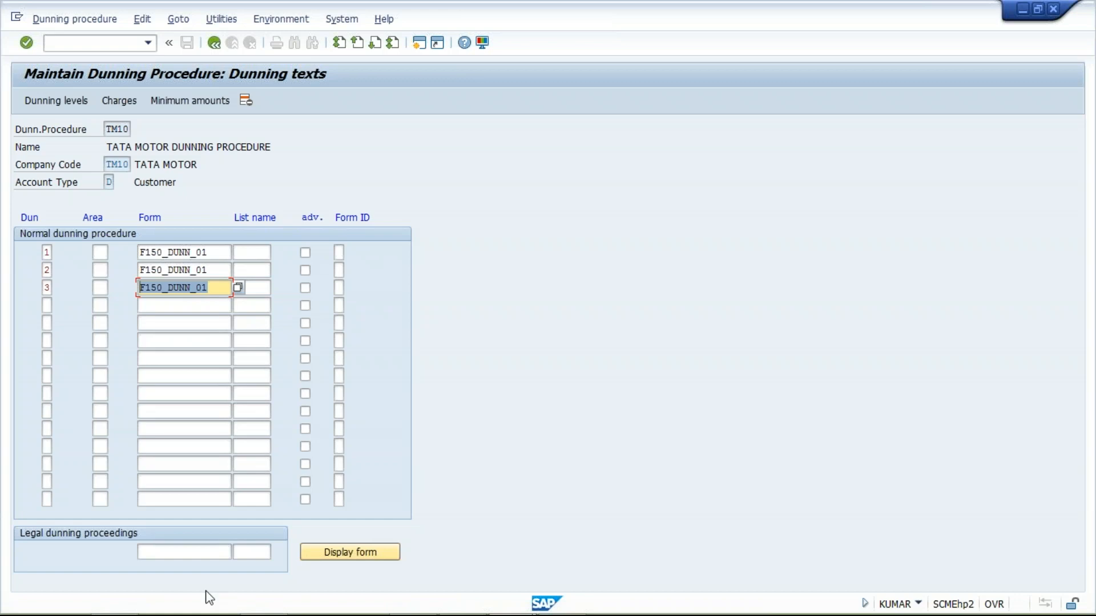
# - Switch to the Class workbook in Excel and widen column A of Sheet1 to about four times its width
pyautogui.moveTo(212, 615)
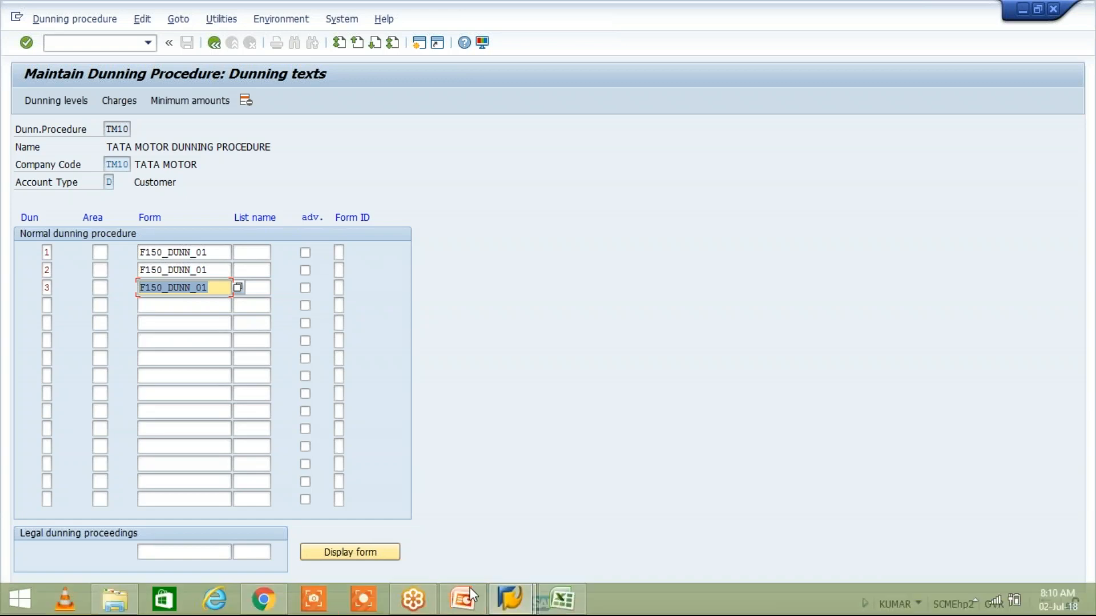
pyautogui.click(558, 599)
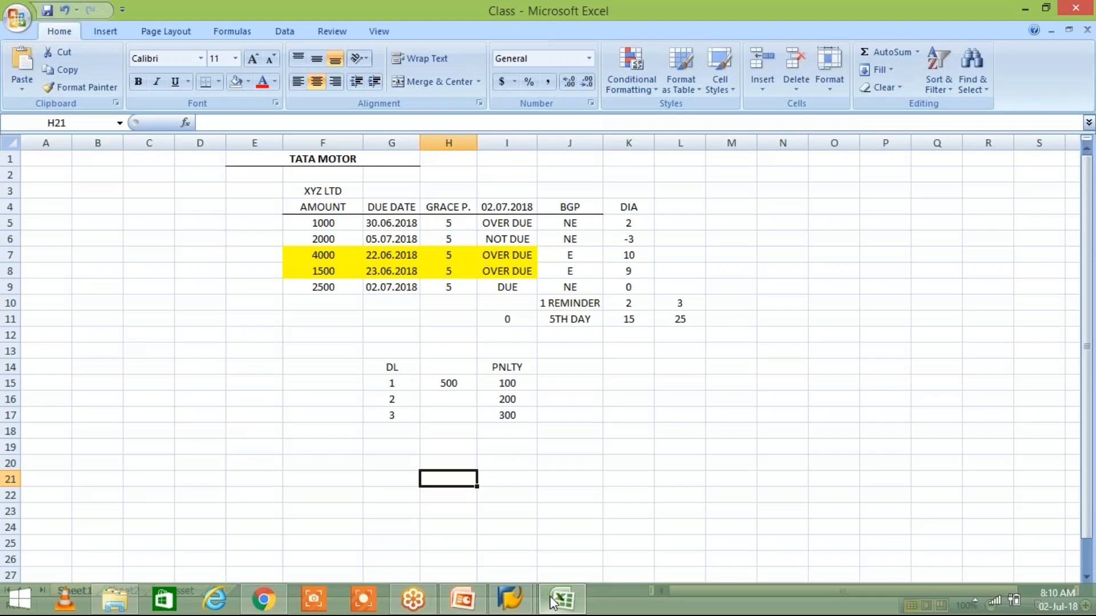
pyautogui.click(57, 212)
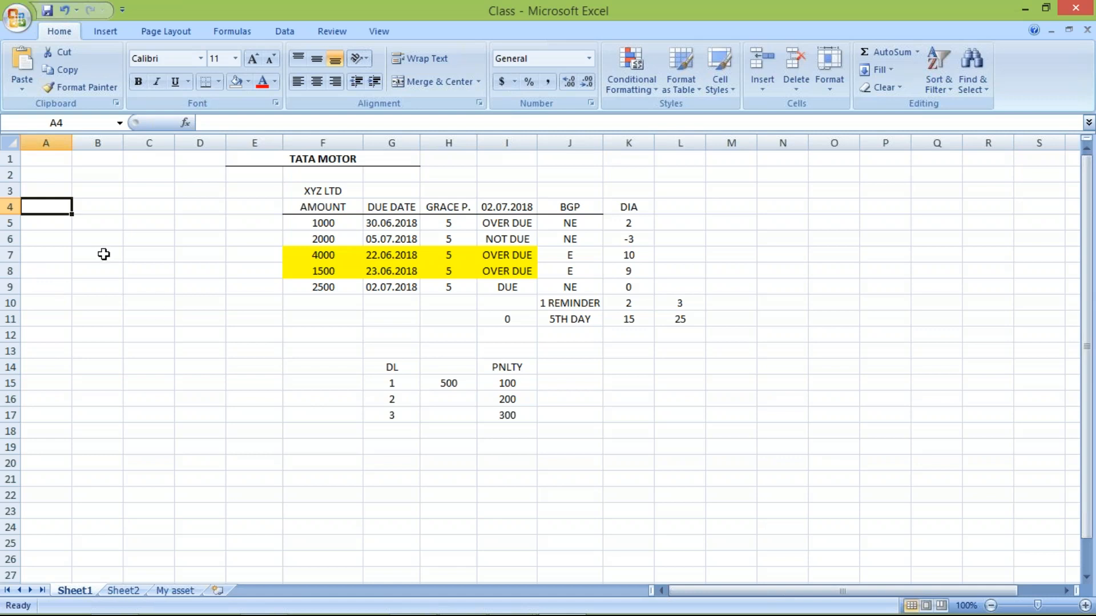
pyautogui.moveTo(69, 142); pyautogui.dragTo(224, 177)
# - Enter the greeting "Dear customer" in cell A3 and "xyz ltd" in cell A4
pyautogui.click(87, 191)
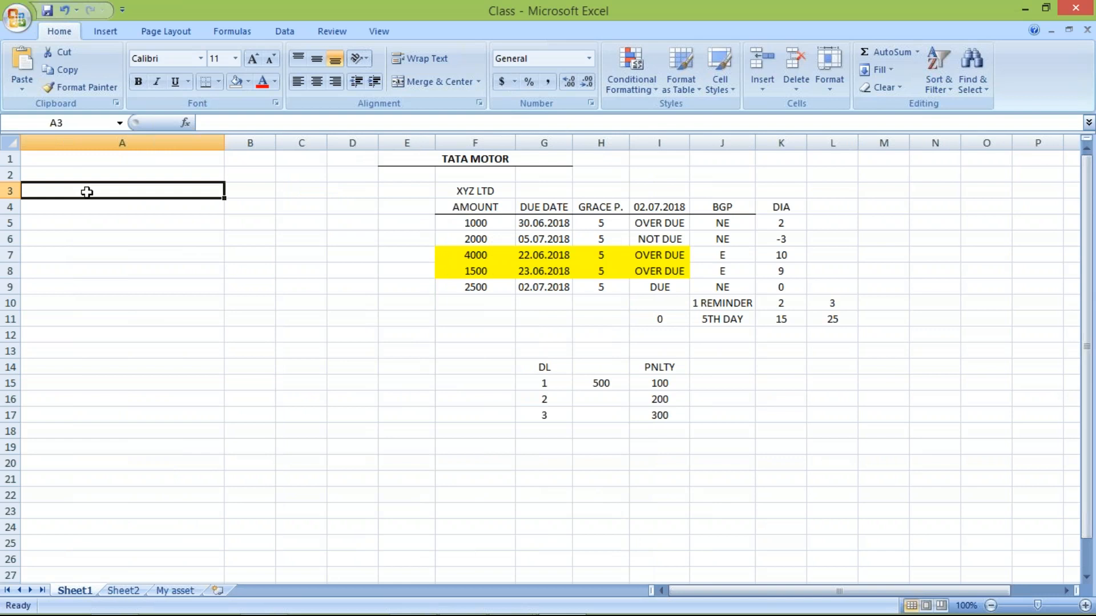
pyautogui.write('D')
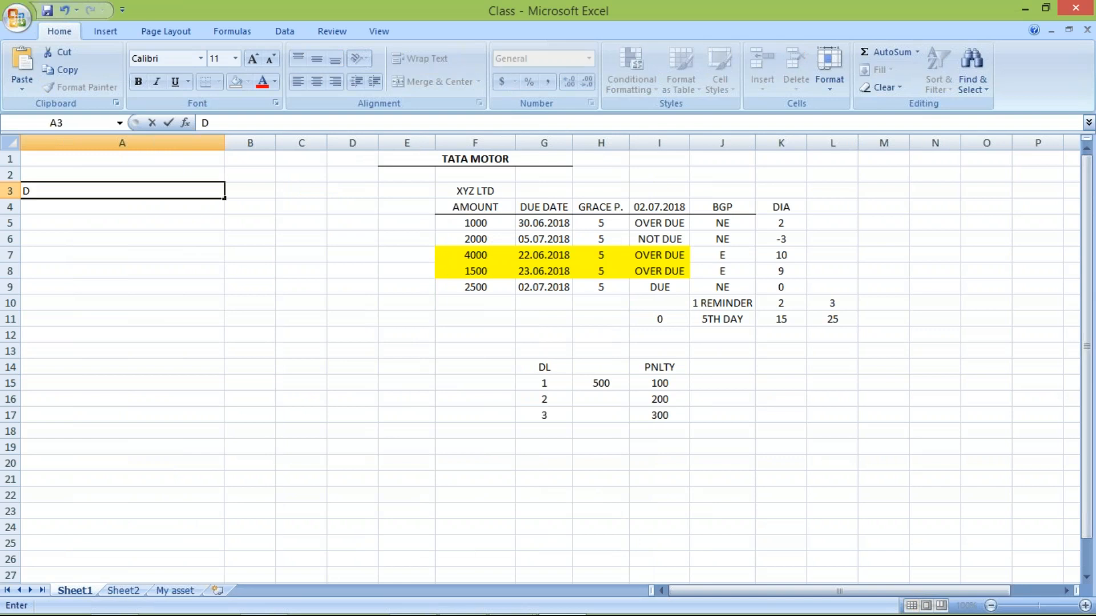
pyautogui.write('ear customer')
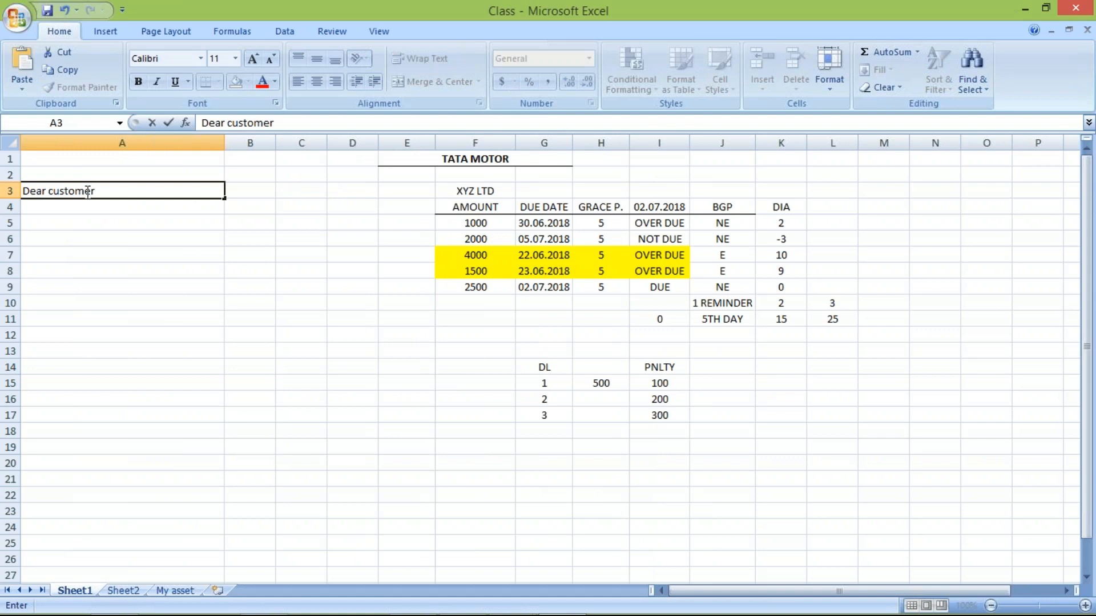
pyautogui.press('Return')
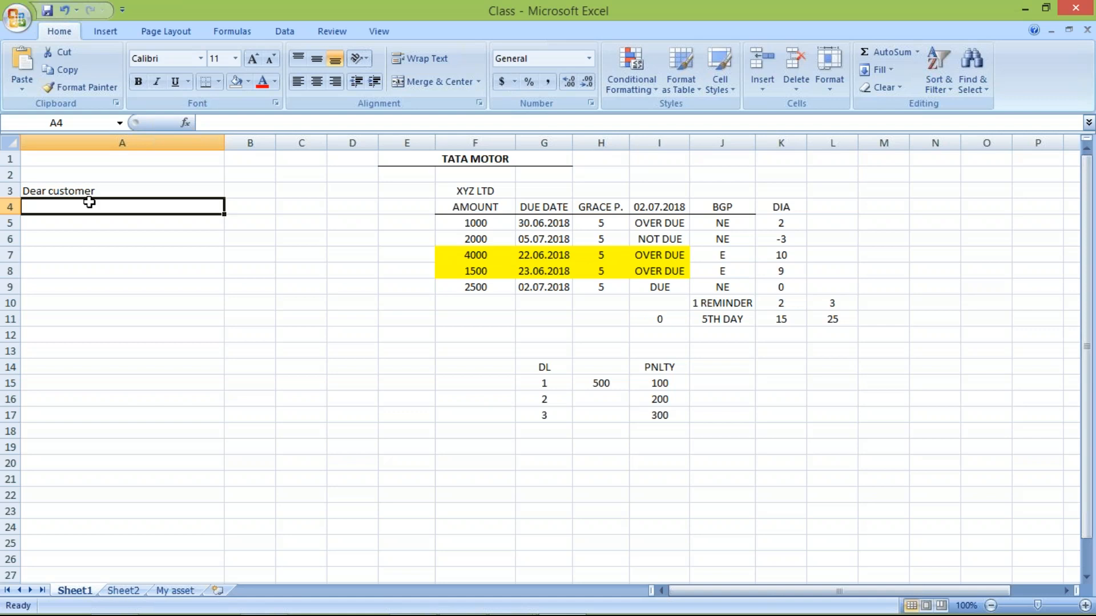
pyautogui.write('xy')
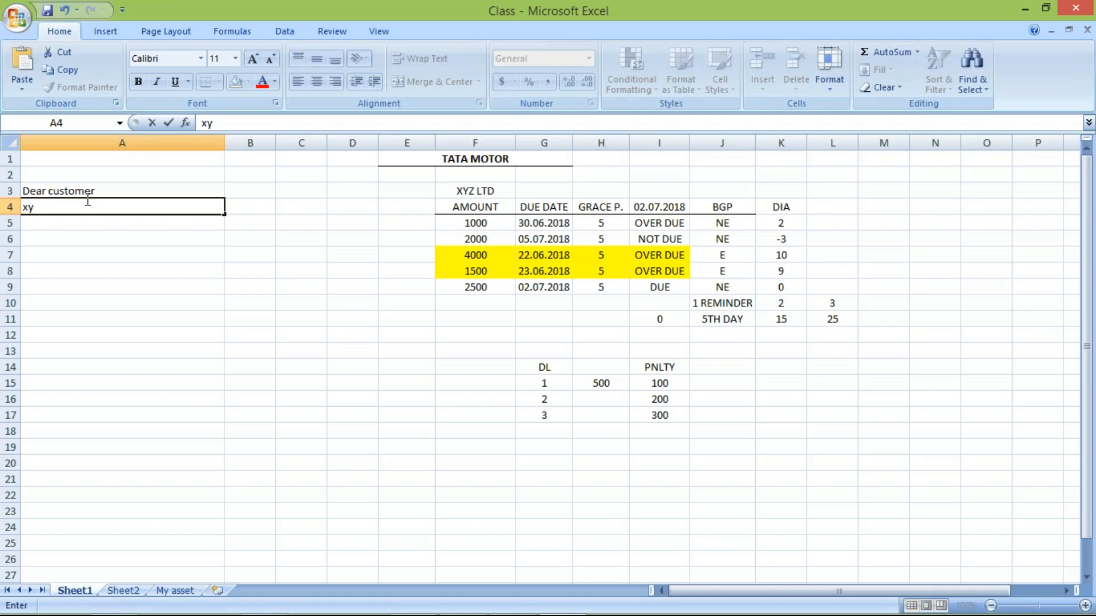
pyautogui.write('z ltd')
pyautogui.press('Return')
pyautogui.press('Return')
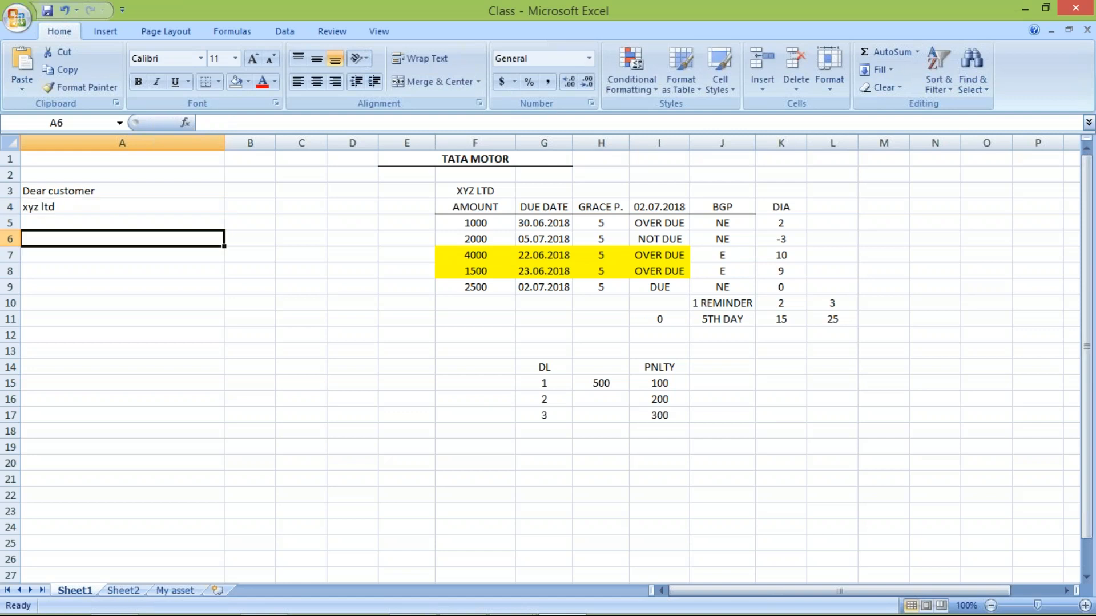
# - Write "This is to inform you that you are unable" in cell A6 as the first line of the sample dunning letter
pyautogui.write('th')
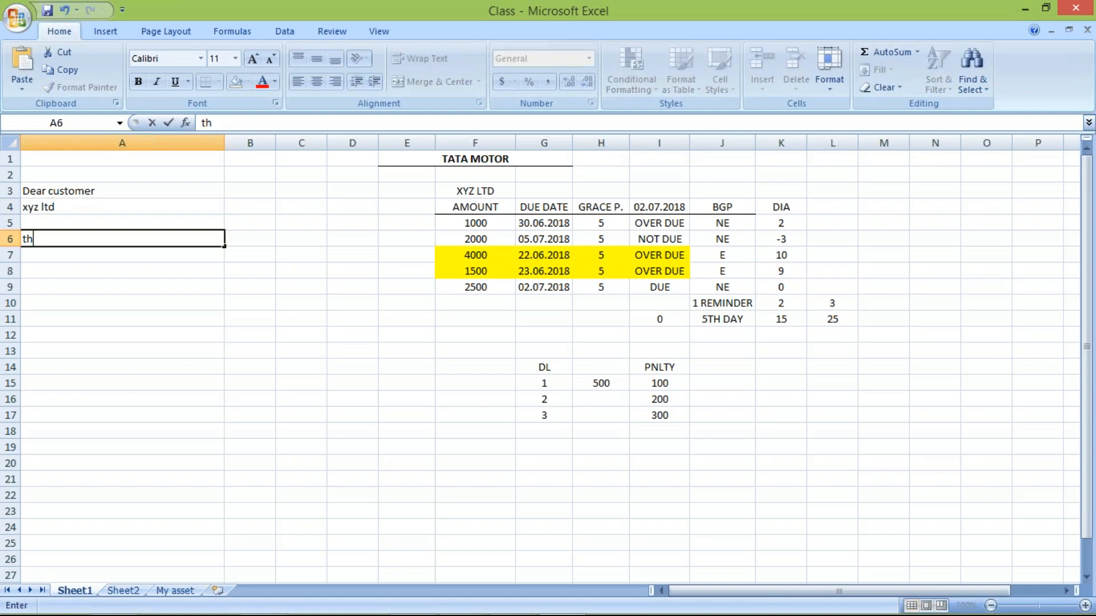
pyautogui.write('i')
pyautogui.press('BackSpace')
pyautogui.press('BackSpace')
pyautogui.press('BackSpace')
pyautogui.write('th')
pyautogui.press('BackSpace')
pyautogui.press('BackSpace')
pyautogui.write('This is to inform m')
pyautogui.press('BackSpace')
pyautogui.press('BackSpace')
pyautogui.write('you that ')
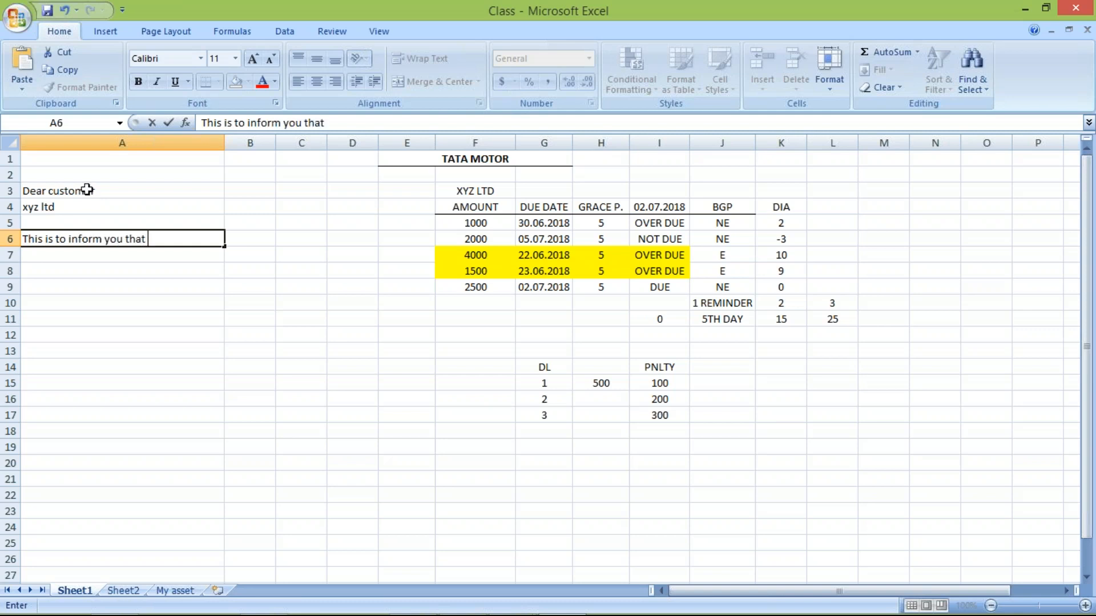
pyautogui.write('you are unable')
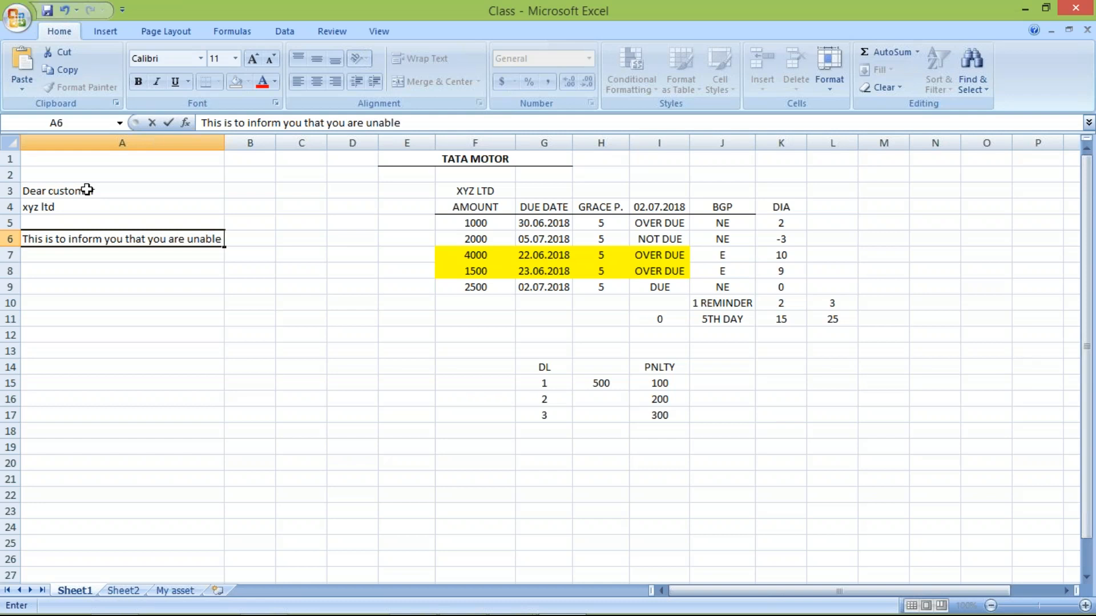
# - Continue the letter in cell A7 with "to make payment of below invoice ....."
pyautogui.click(55, 255)
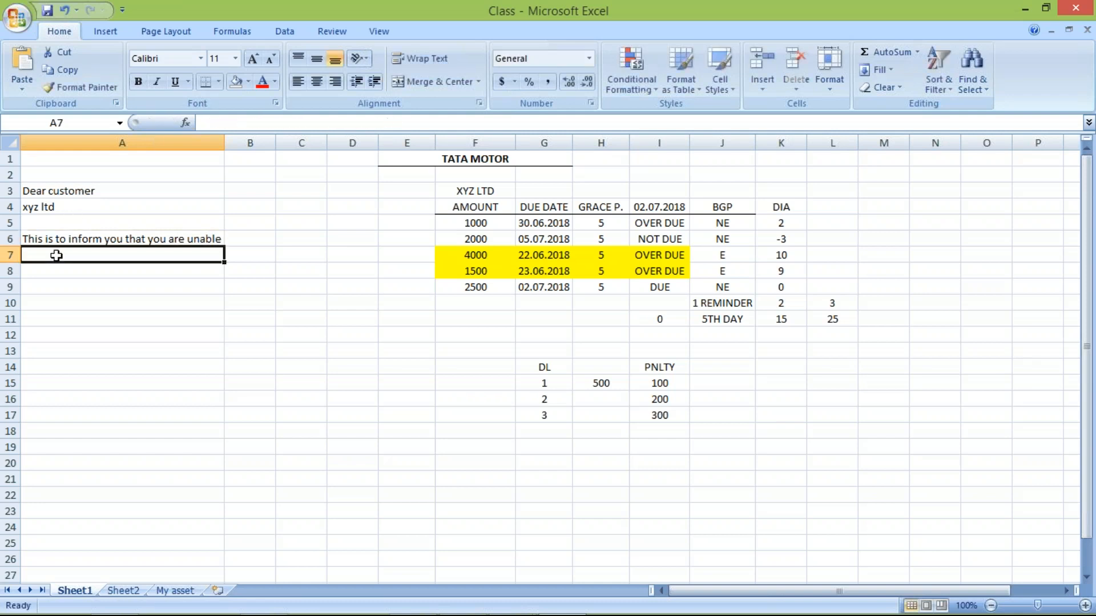
pyautogui.write('to ma')
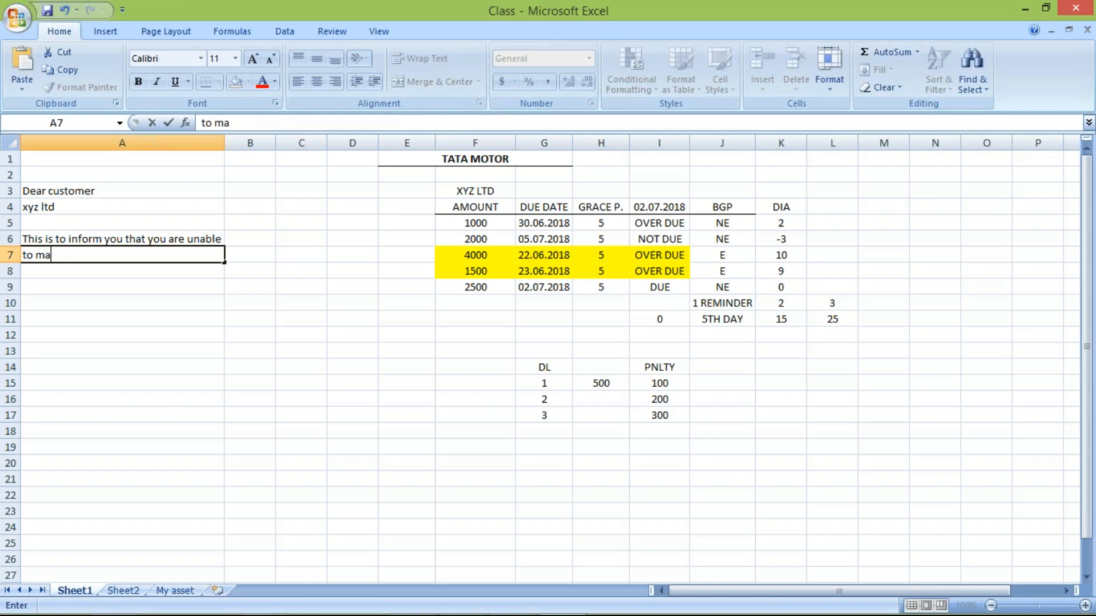
pyautogui.write('ke payment of beldo')
pyautogui.press('BackSpace')
pyautogui.write('ow')
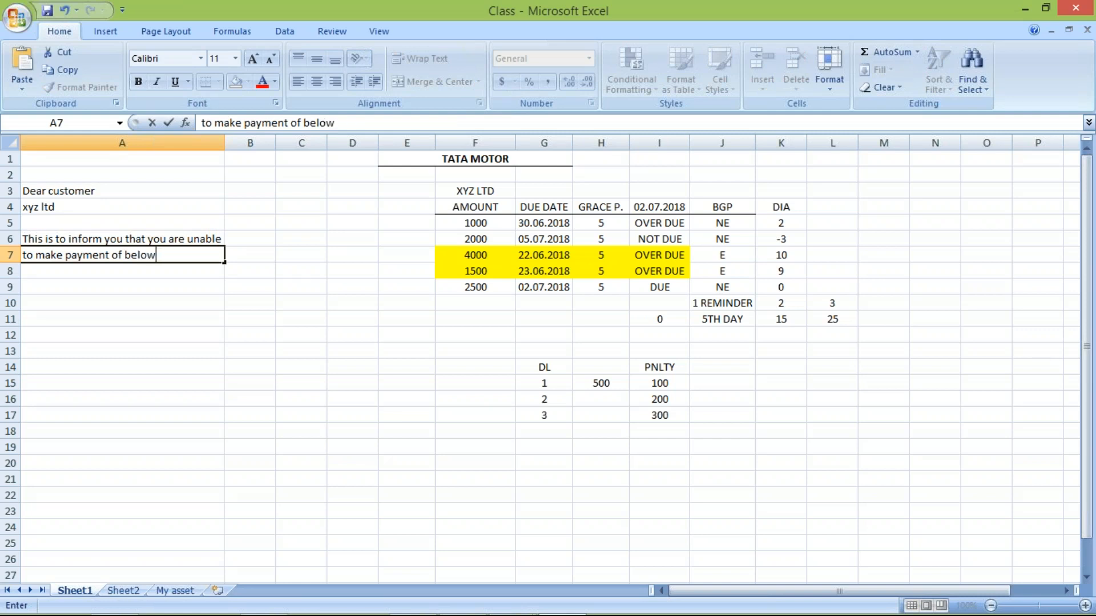
pyautogui.write(' invoice .....')
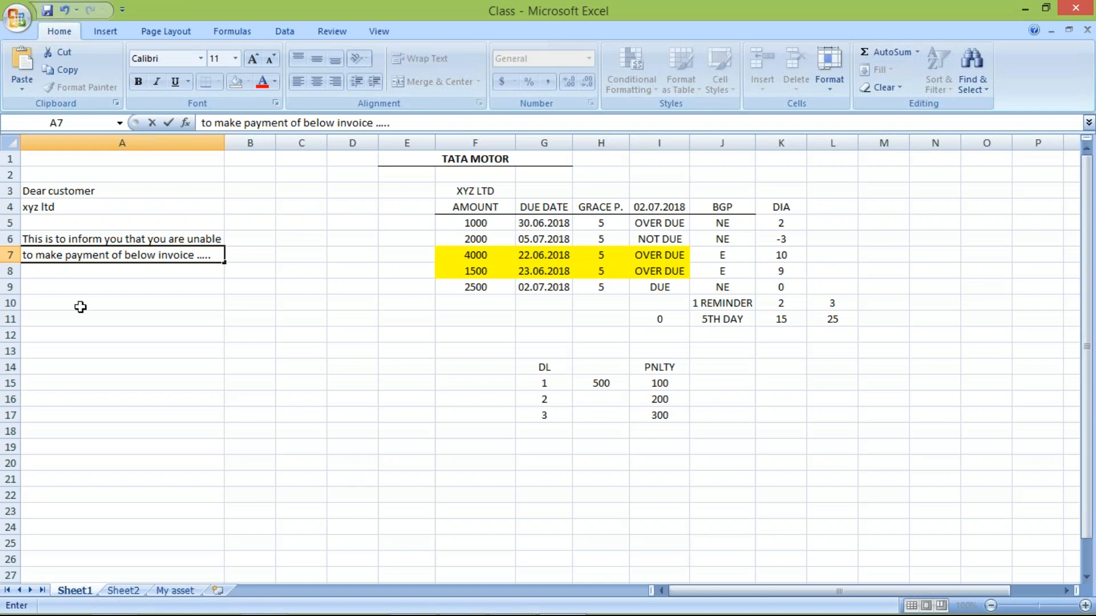
# - Enter the spaced headings "inv. No", "Amount" and "DIA" together in cell A9
pyautogui.click(50, 284)
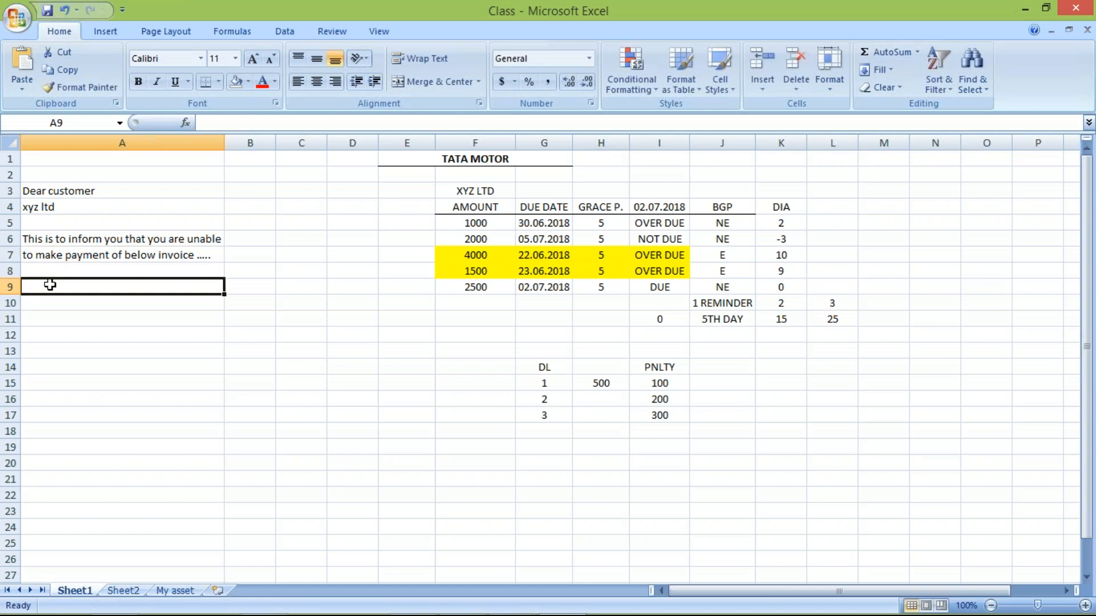
pyautogui.write('inv')
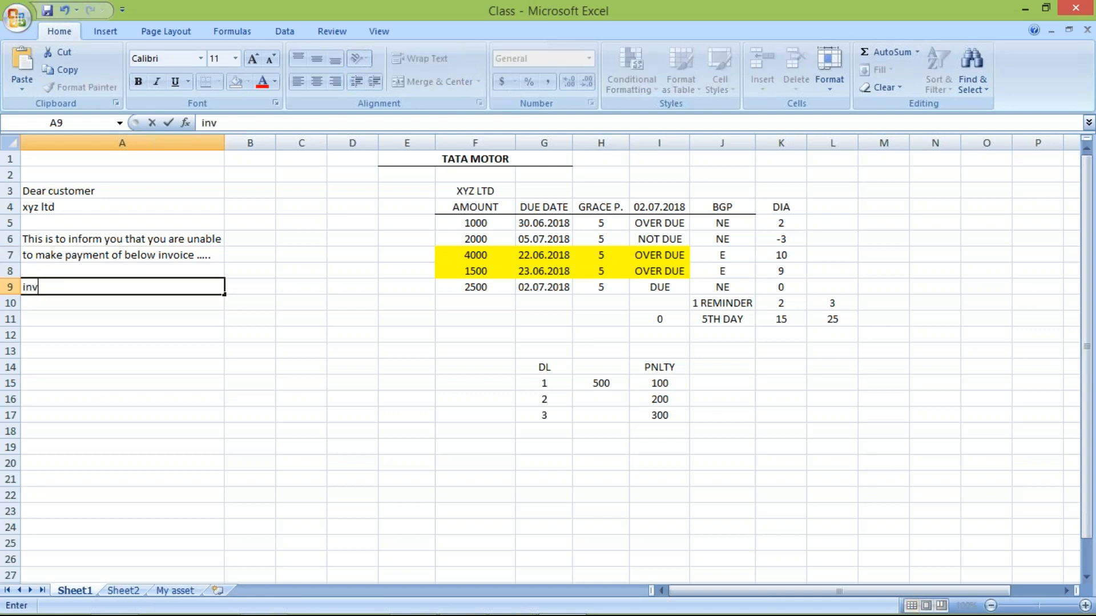
pyautogui.write('. no')
pyautogui.press('BackSpace')
pyautogui.press('BackSpace')
pyautogui.write('No        Amount')
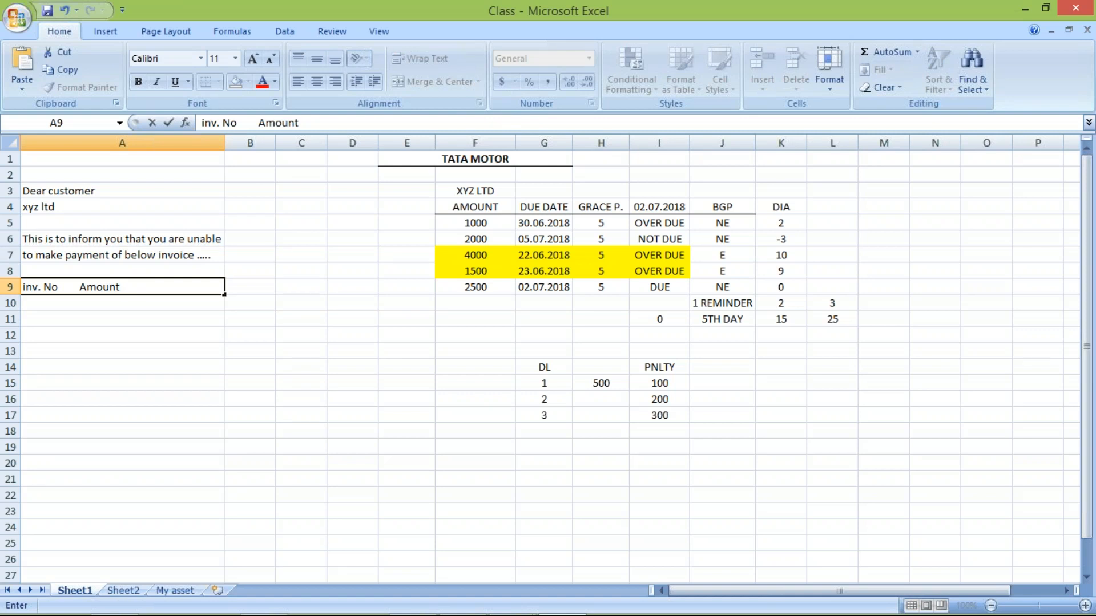
pyautogui.write('        DIA')
pyautogui.press('Return')
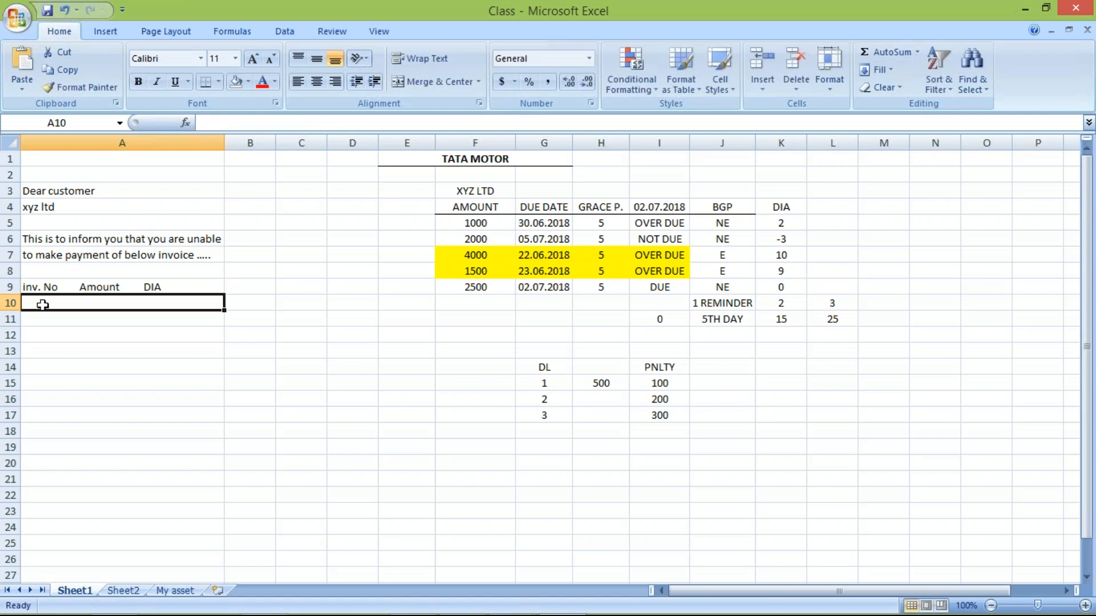
# - Enter the sample invoice line in cell A10 with number 1000001, amount 1500 and DIA 12, spaced under the headings
pyautogui.write('1000001')
pyautogui.click(91, 302)
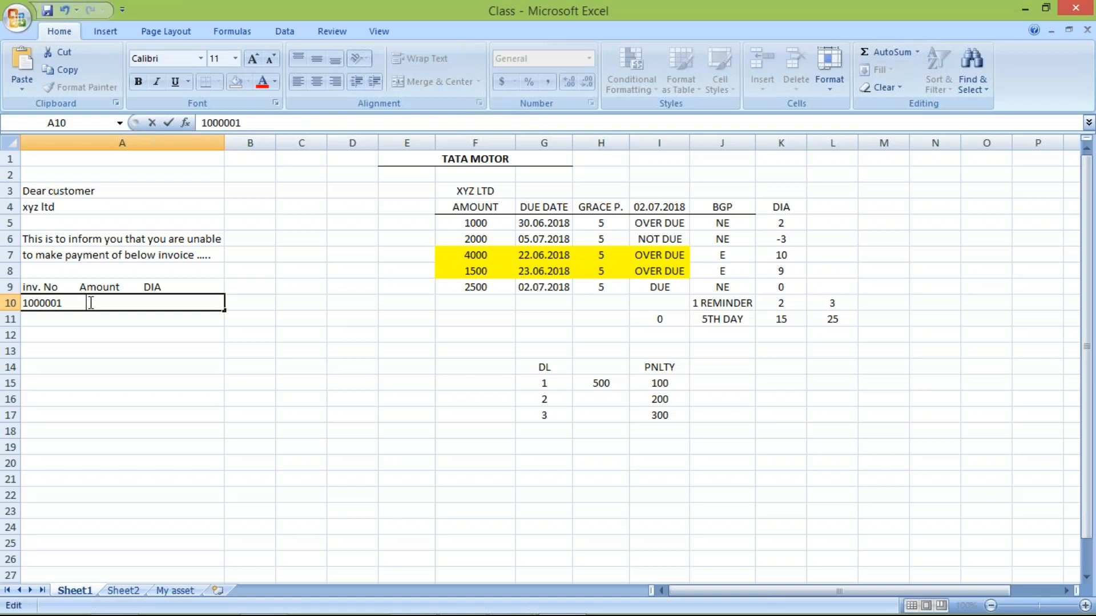
pyautogui.write('1500               12')
pyautogui.press('Return')
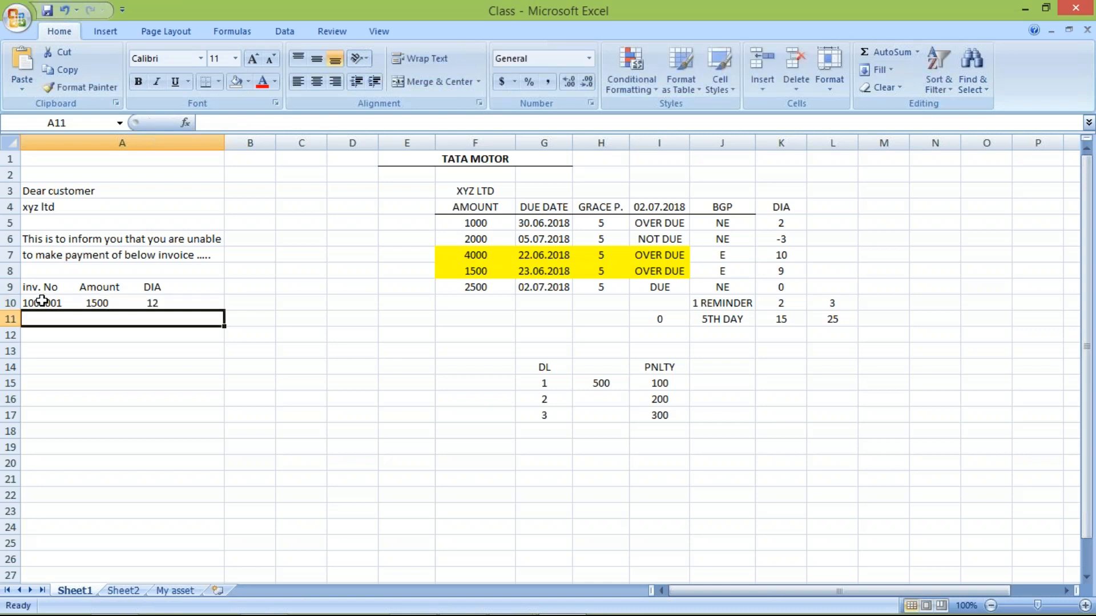
# - Examine the sample letter in column A, including the greeting, the message lines, the invoice headings and the invoice line
pyautogui.click(42, 301)
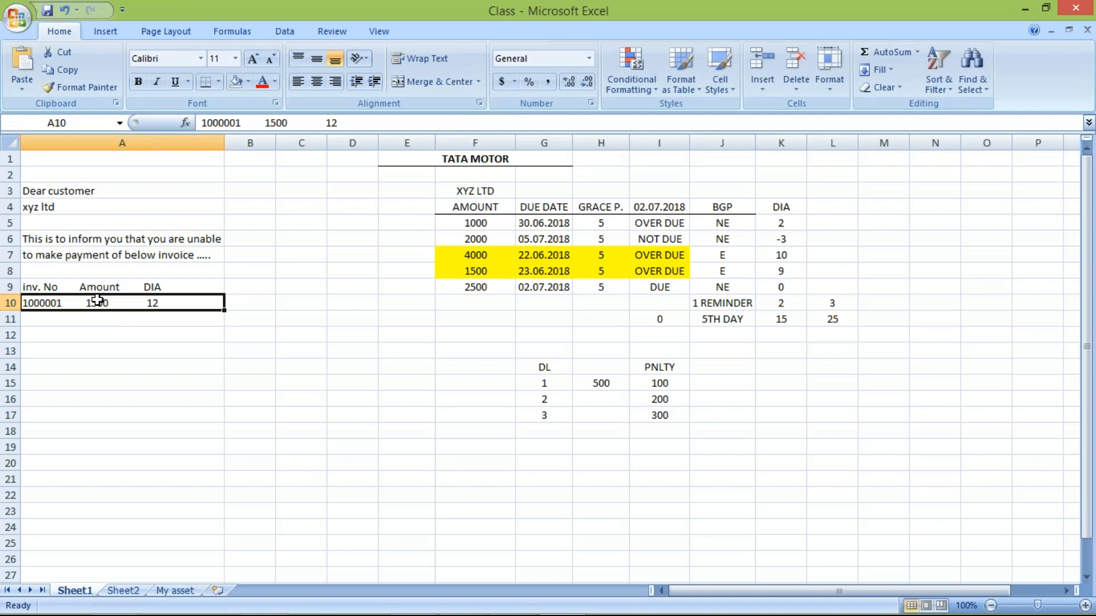
pyautogui.doubleClick(178, 302)
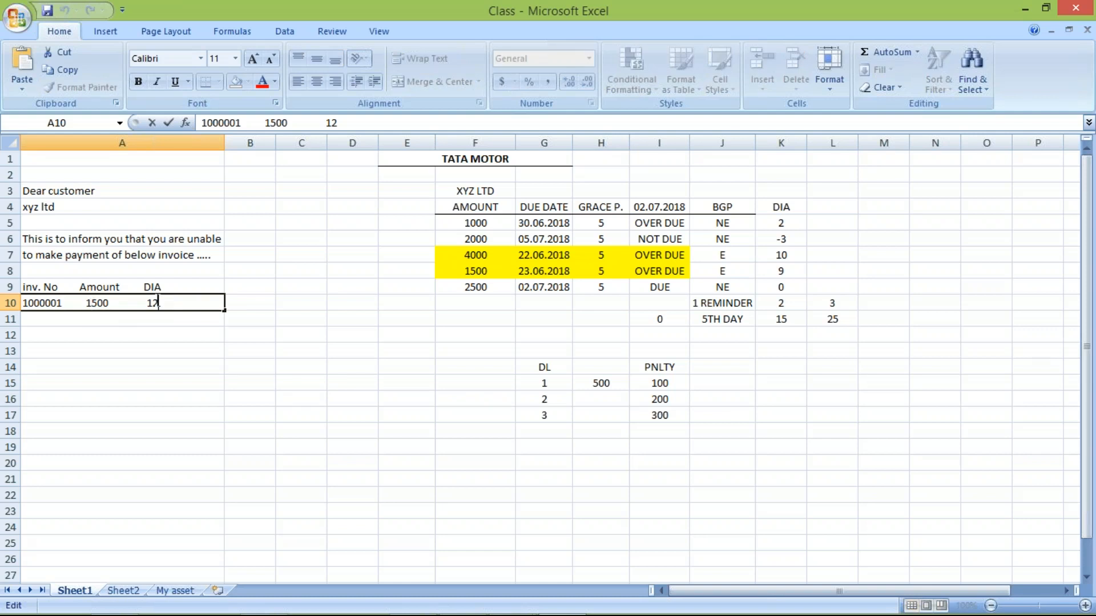
pyautogui.moveTo(164, 301); pyautogui.dragTo(37, 302)
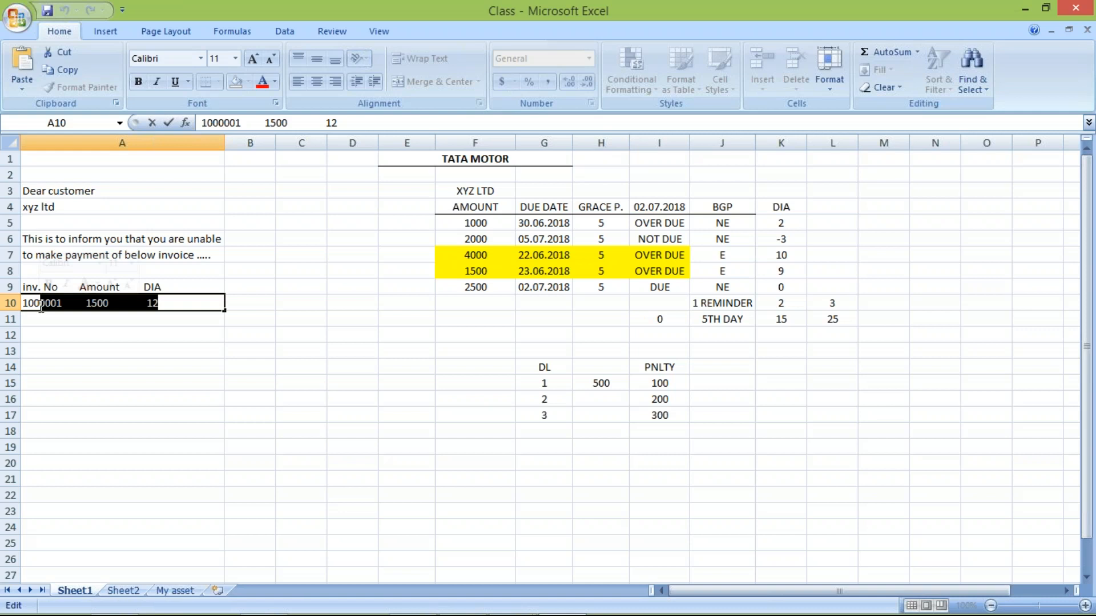
pyautogui.click(100, 381)
pyautogui.click(60, 185)
pyautogui.click(88, 237)
pyautogui.press('Down')
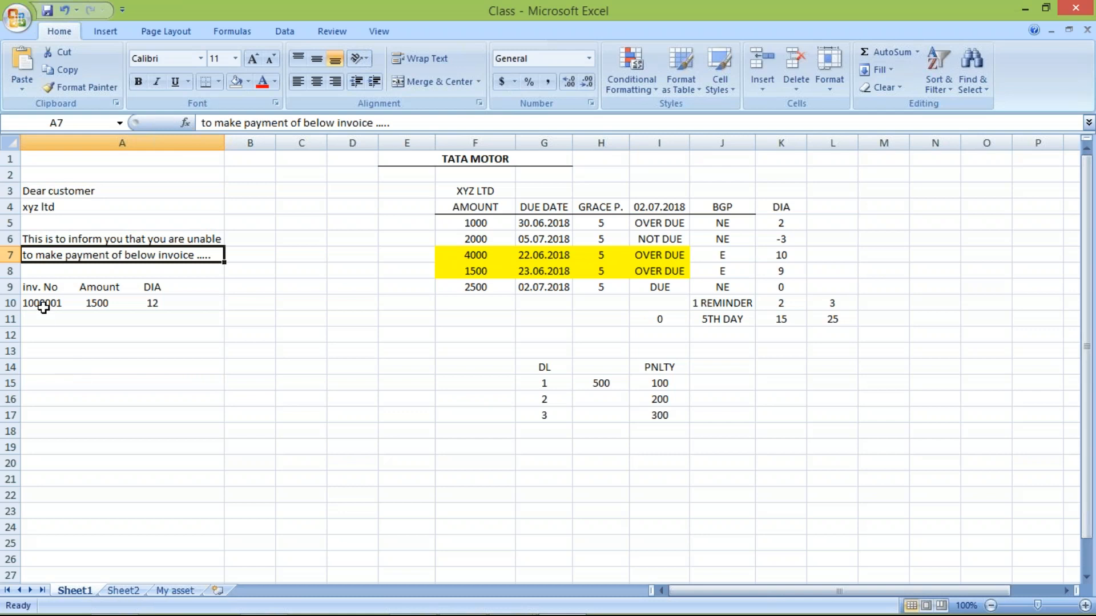
pyautogui.click(98, 288)
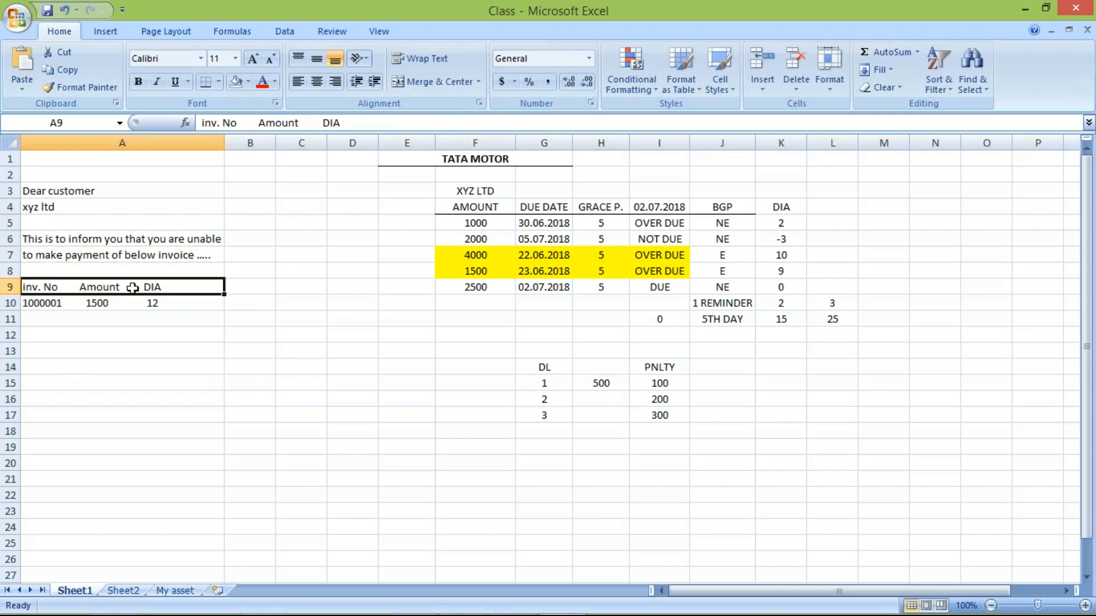
# - Switch to SAP and try to go back from the TM10 dunning texts to the procedure overview
pyautogui.click(50, 304)
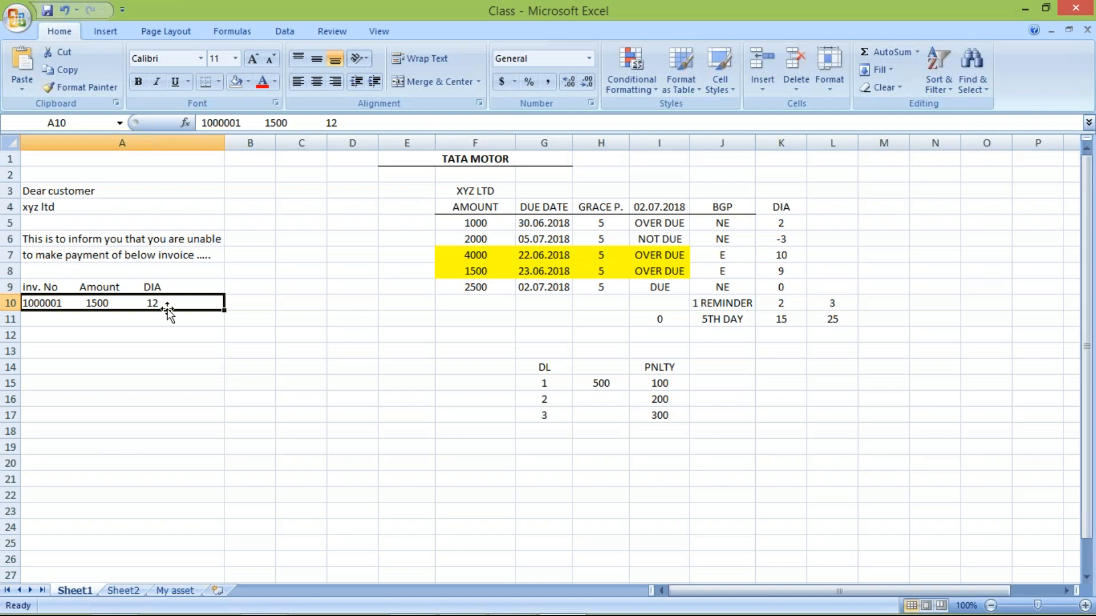
pyautogui.hotkey('alt', 'Tab')
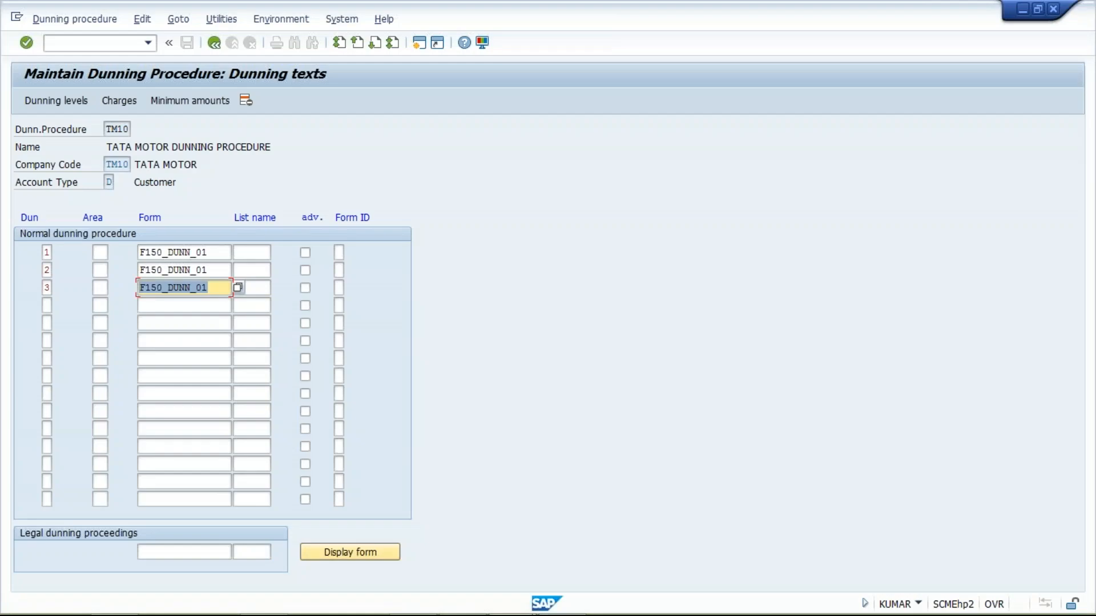
pyautogui.click(214, 42)
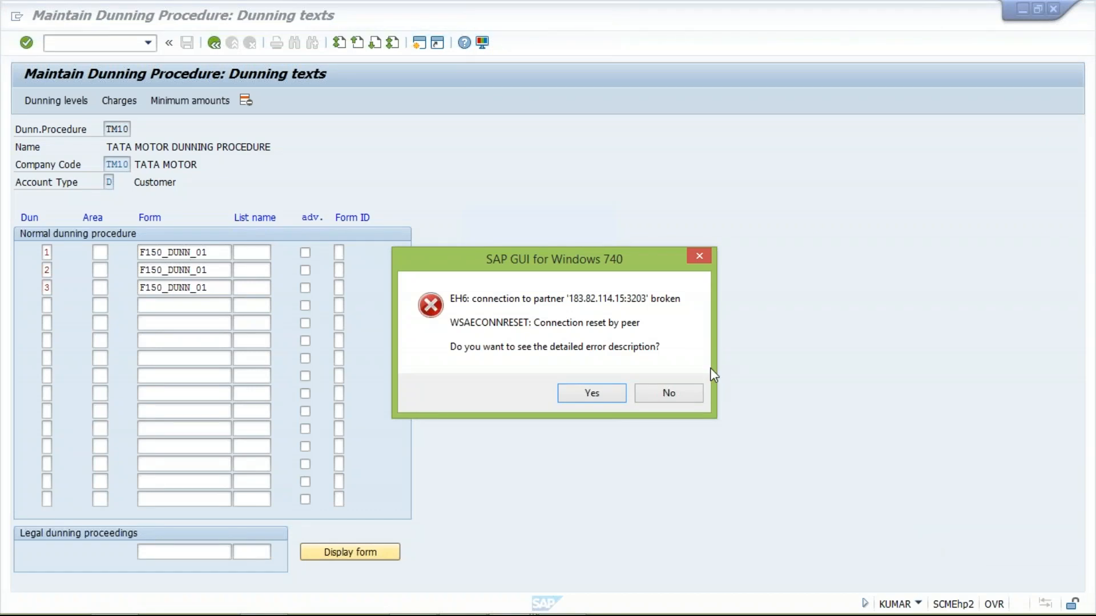
pyautogui.hotkey('alt', 'Tab')
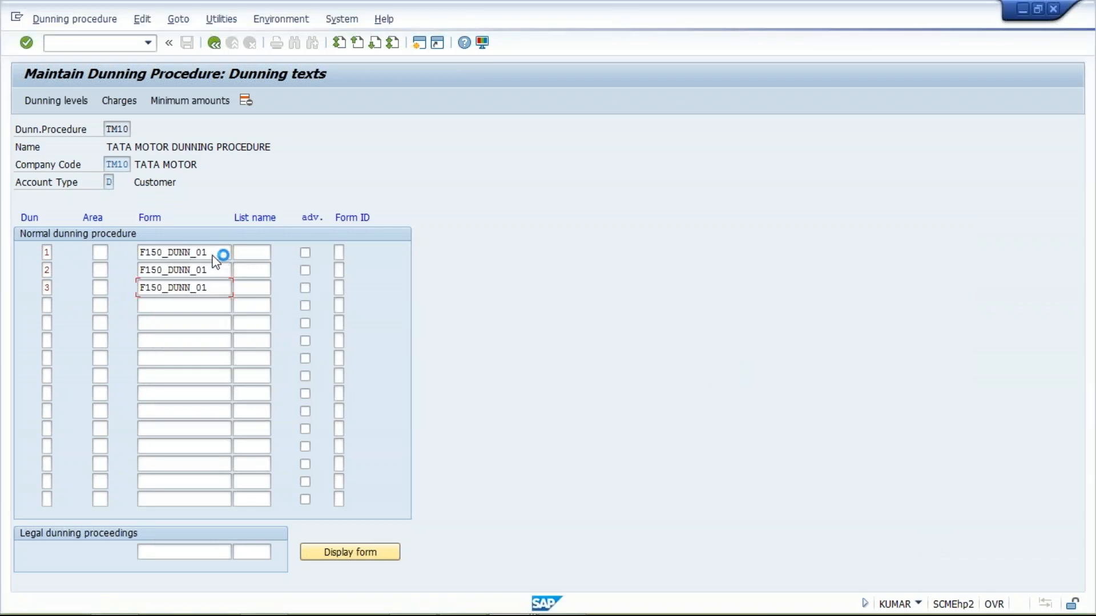
# - Switch to Excel and enter the closing line "kindly make payment on time......" in cell A12
pyautogui.hotkey('alt', 'Tab')
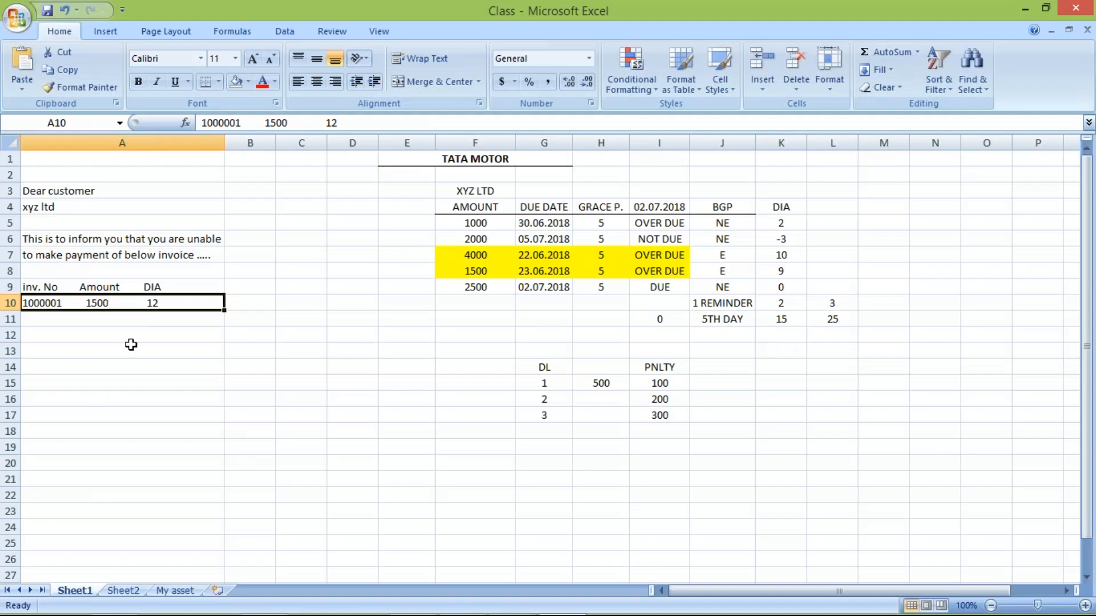
pyautogui.click(80, 339)
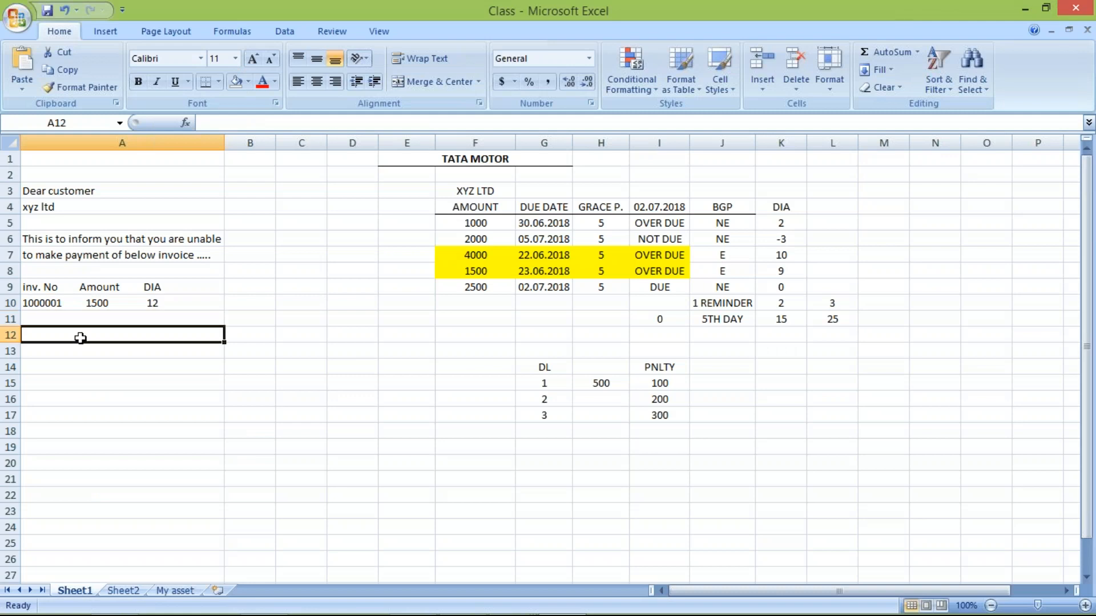
pyautogui.write('ki')
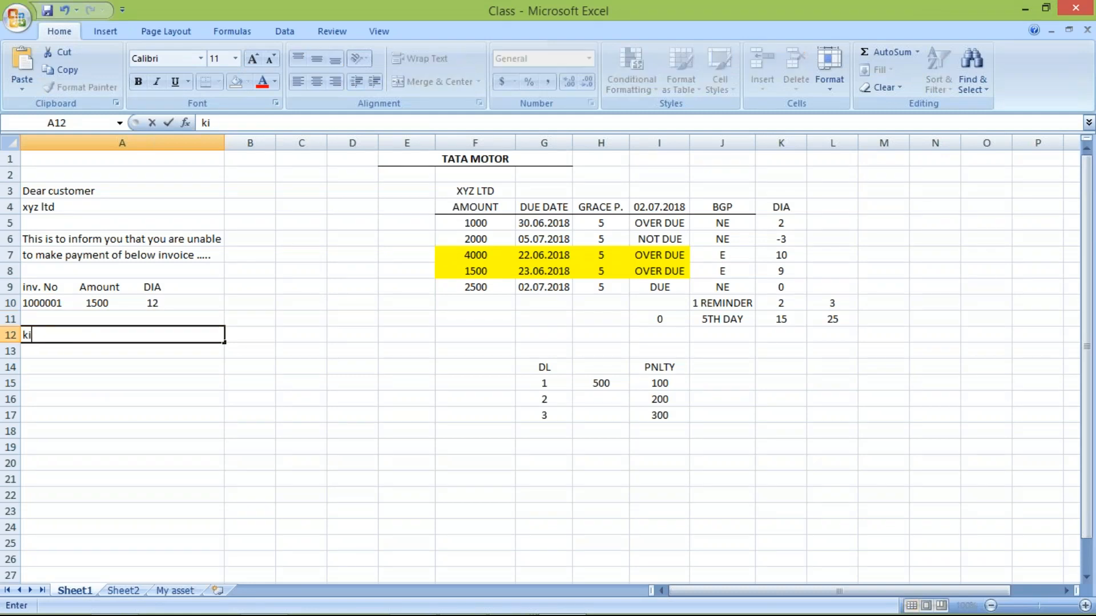
pyautogui.write('ndly make p')
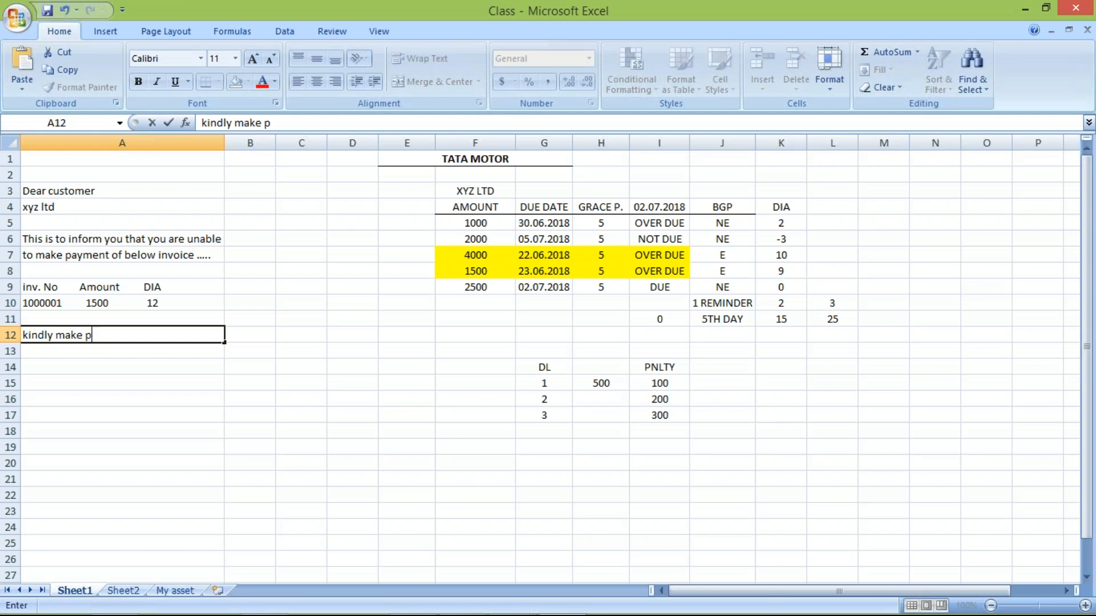
pyautogui.write('ayment ofn')
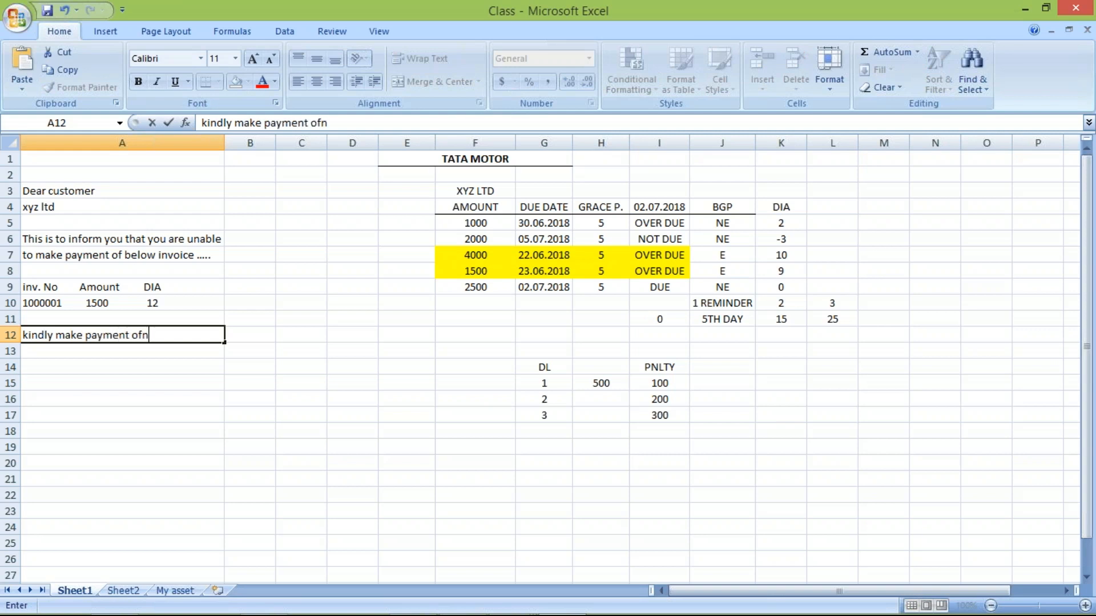
pyautogui.press('BackSpace')
pyautogui.press('BackSpace')
pyautogui.write('n time......')
pyautogui.click(157, 252)
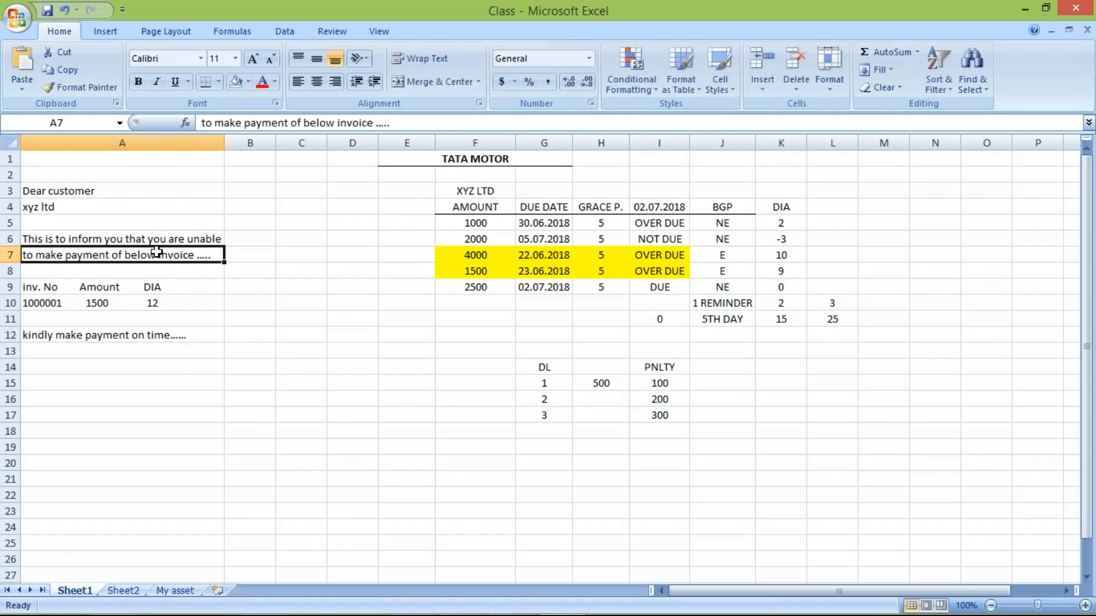
# - Examine the complete sample dunning letter in A3:A12, including the customer name, message text, invoice line and closing request
pyautogui.click(137, 335)
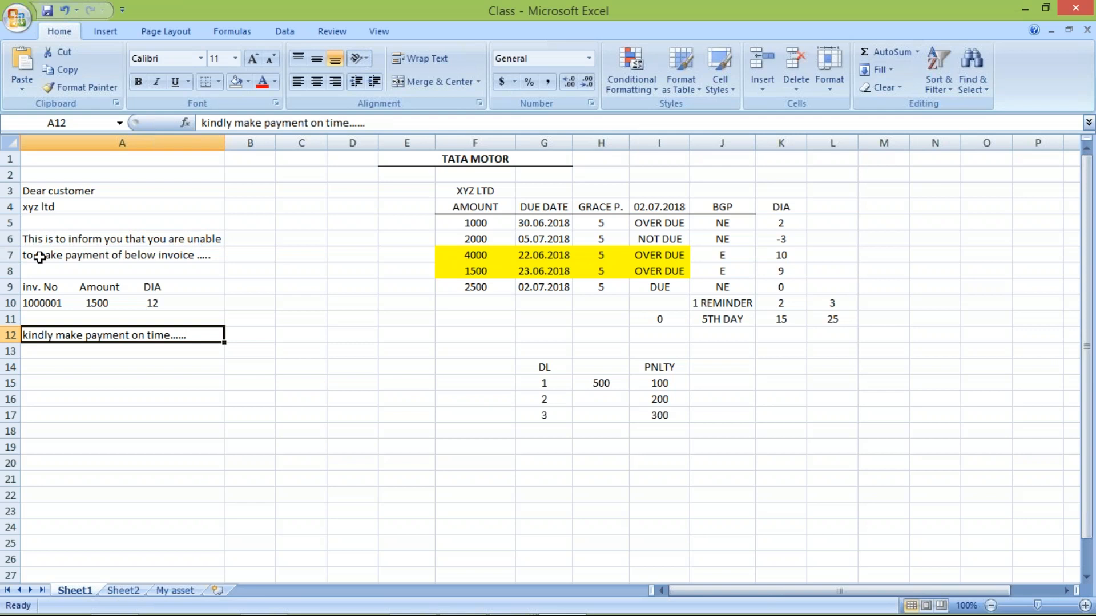
pyautogui.click(31, 208)
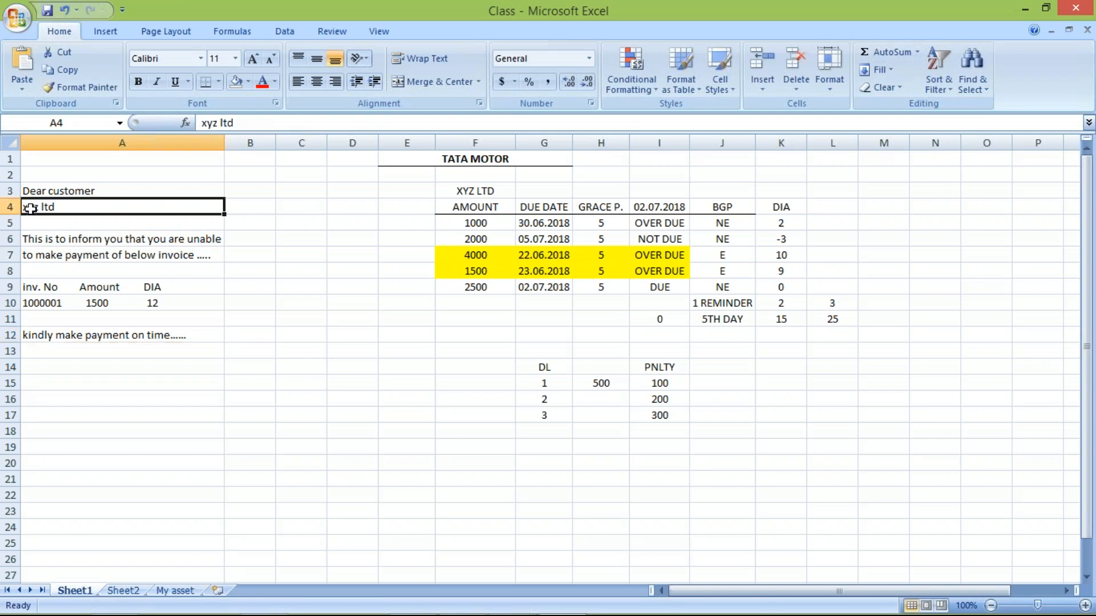
pyautogui.click(85, 303)
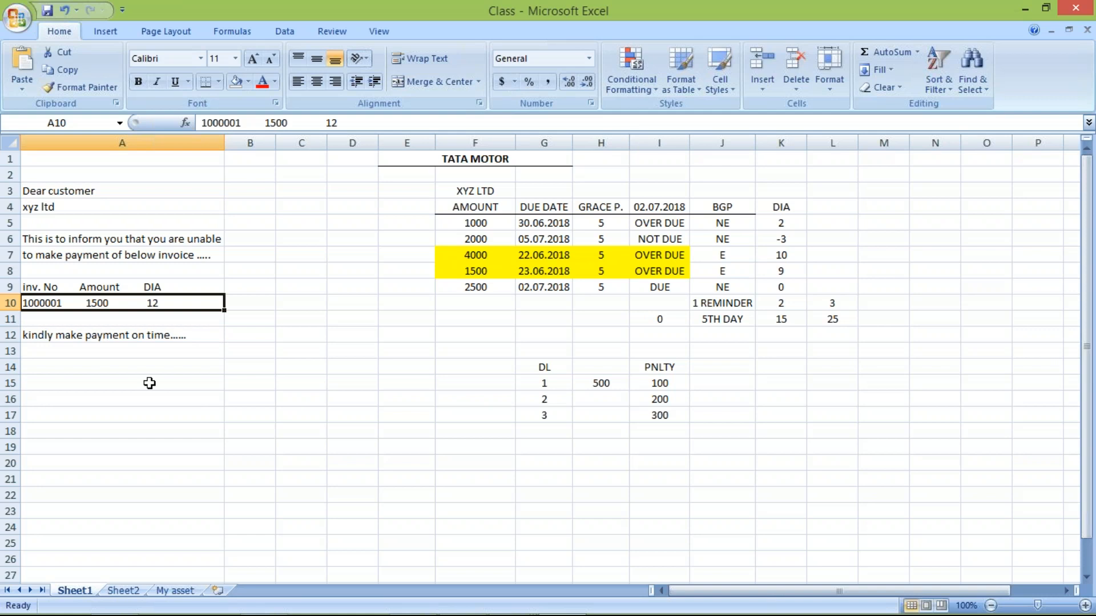
pyautogui.click(78, 235)
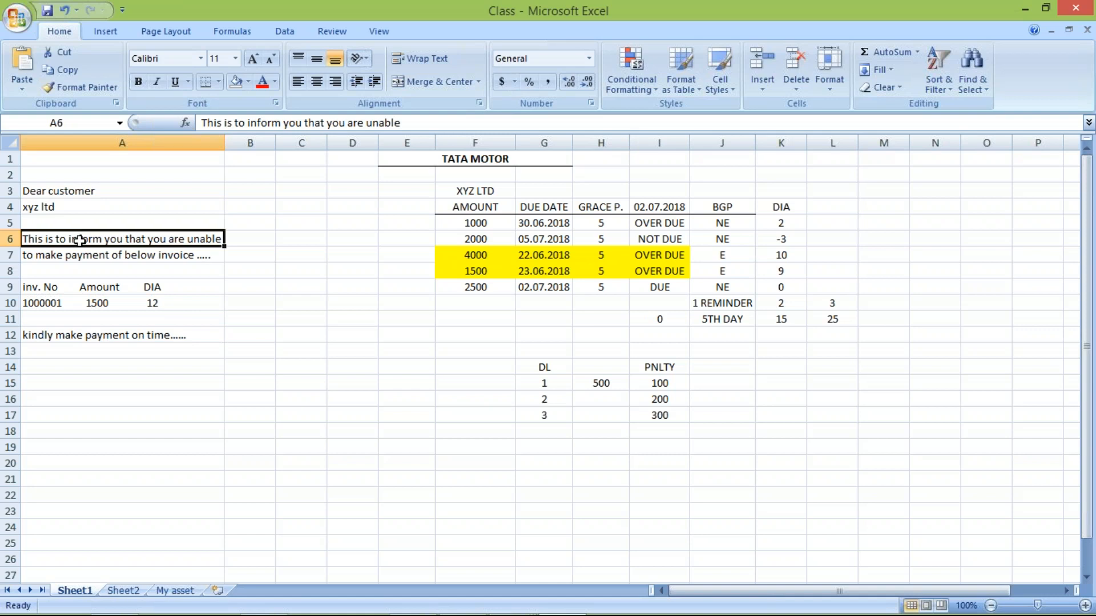
pyautogui.click(73, 251)
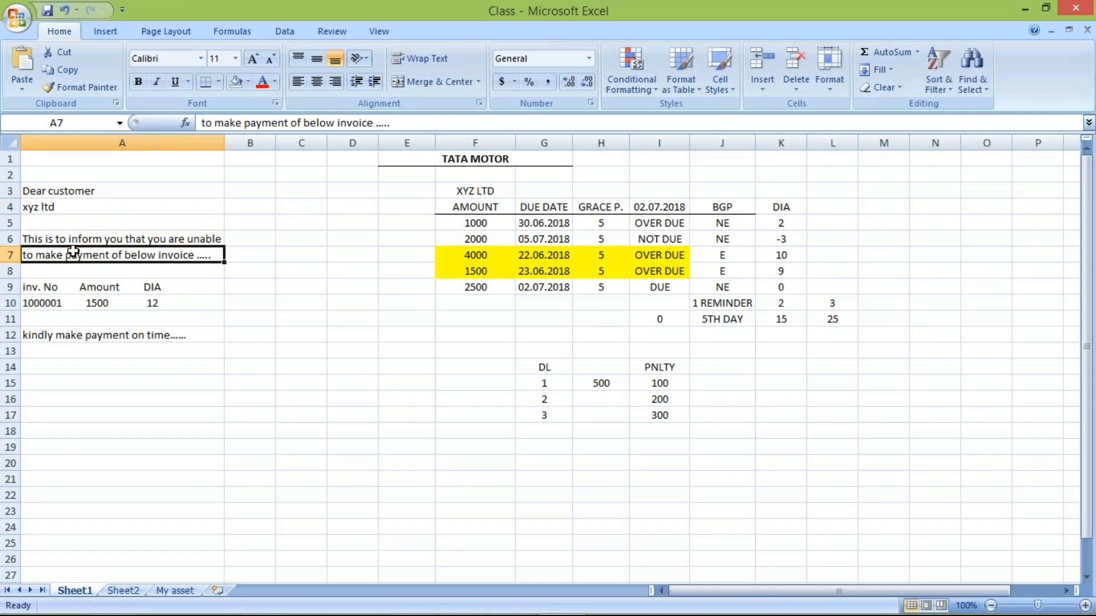
pyautogui.click(69, 239)
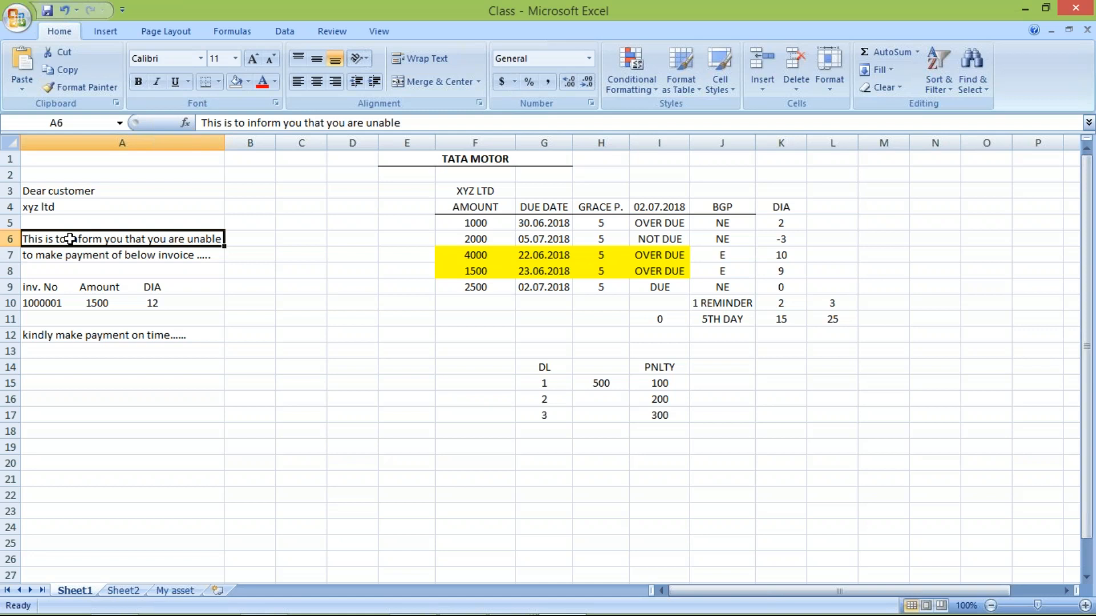
pyautogui.click(96, 307)
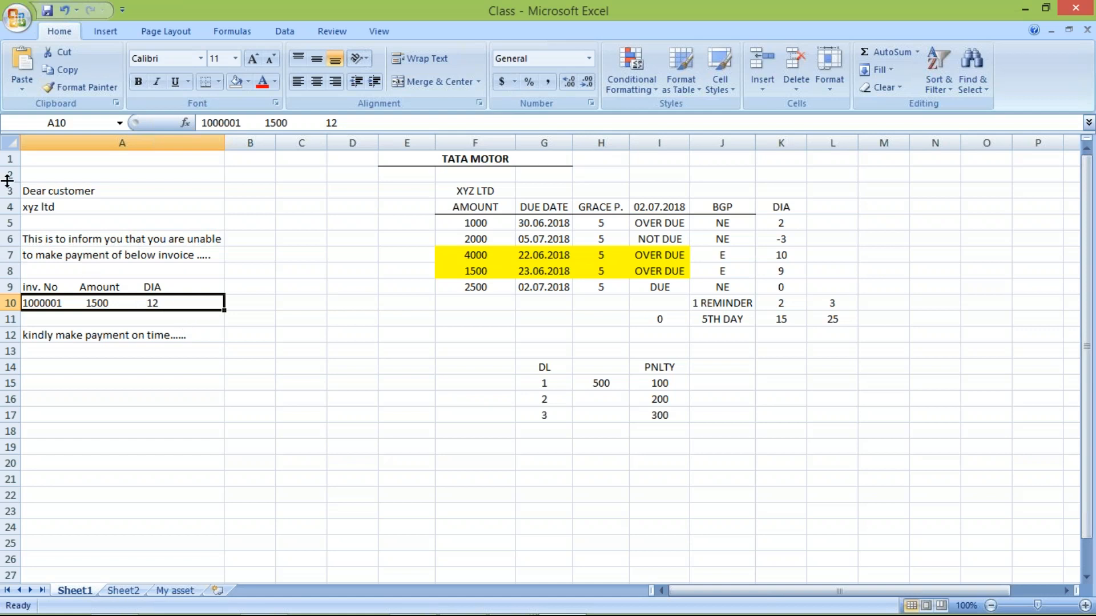
pyautogui.click(53, 207)
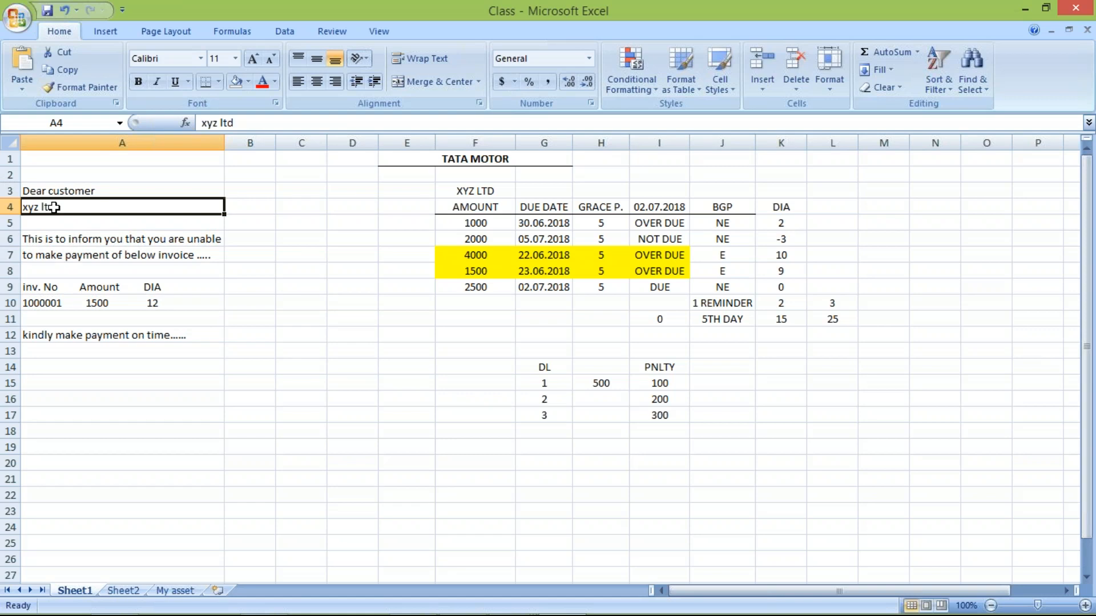
pyautogui.click(43, 301)
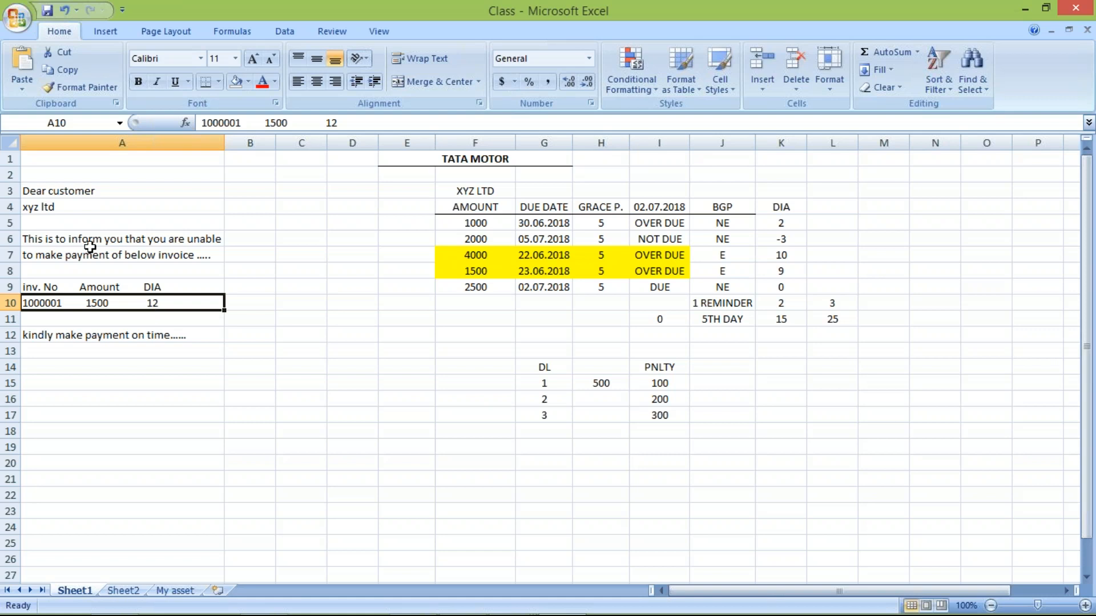
pyautogui.moveTo(89, 191); pyautogui.dragTo(99, 341)
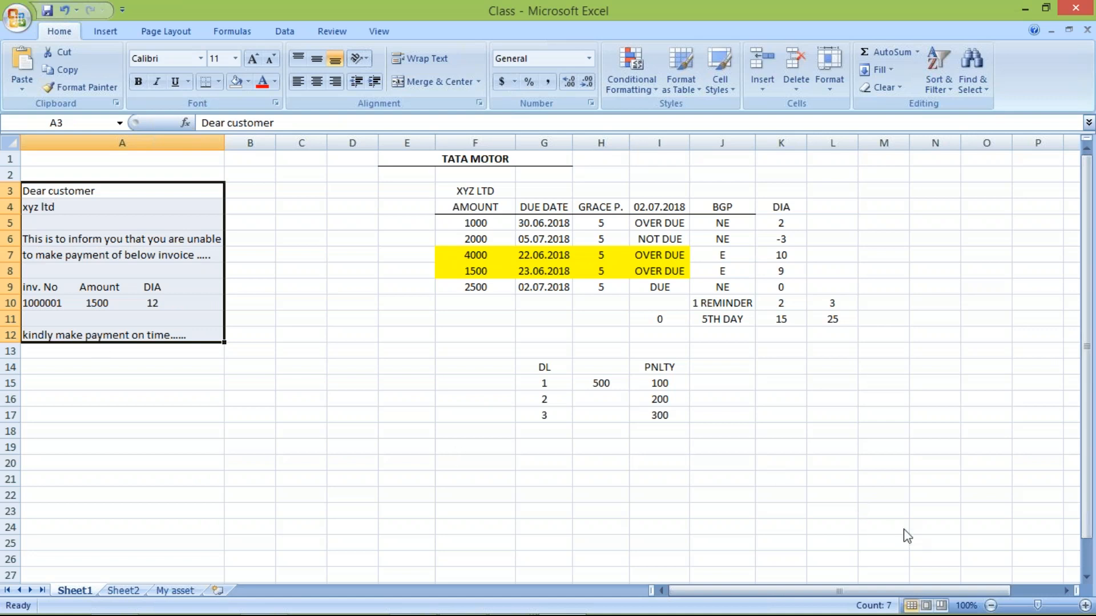
# - Switch to SAP, check the form names for the dunning levels, and save procedure TM10 from its overview
pyautogui.hotkey('alt', 'Tab')
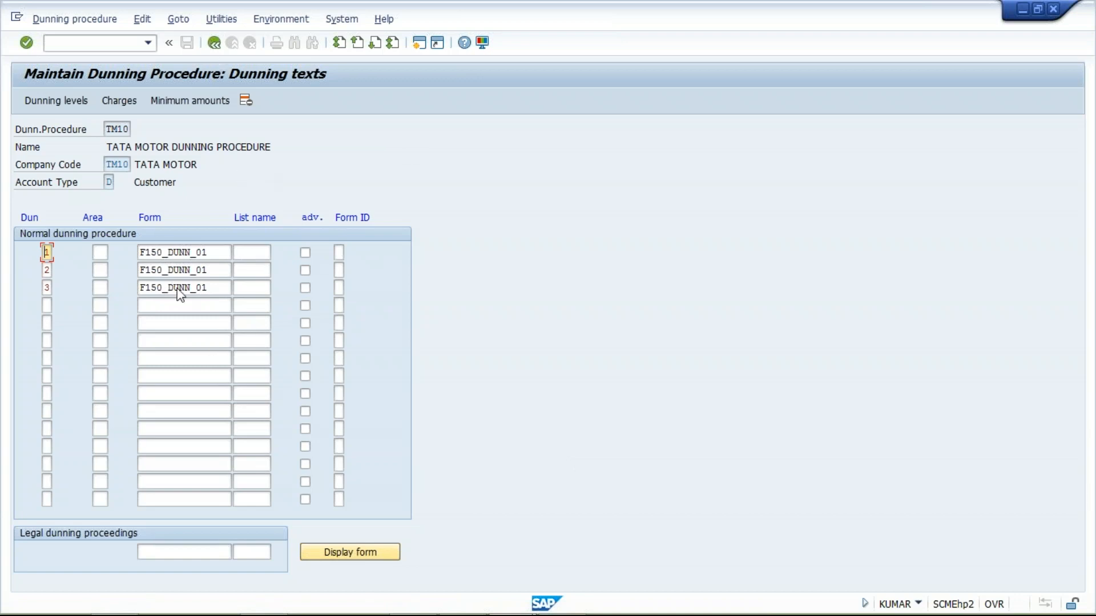
pyautogui.doubleClick(212, 252)
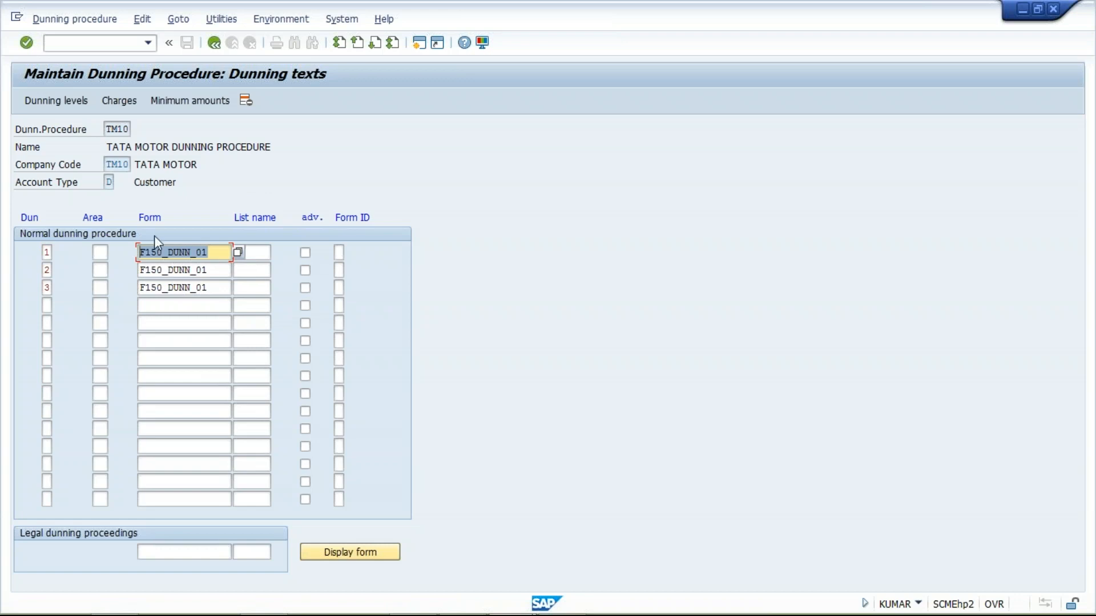
pyautogui.click(206, 270)
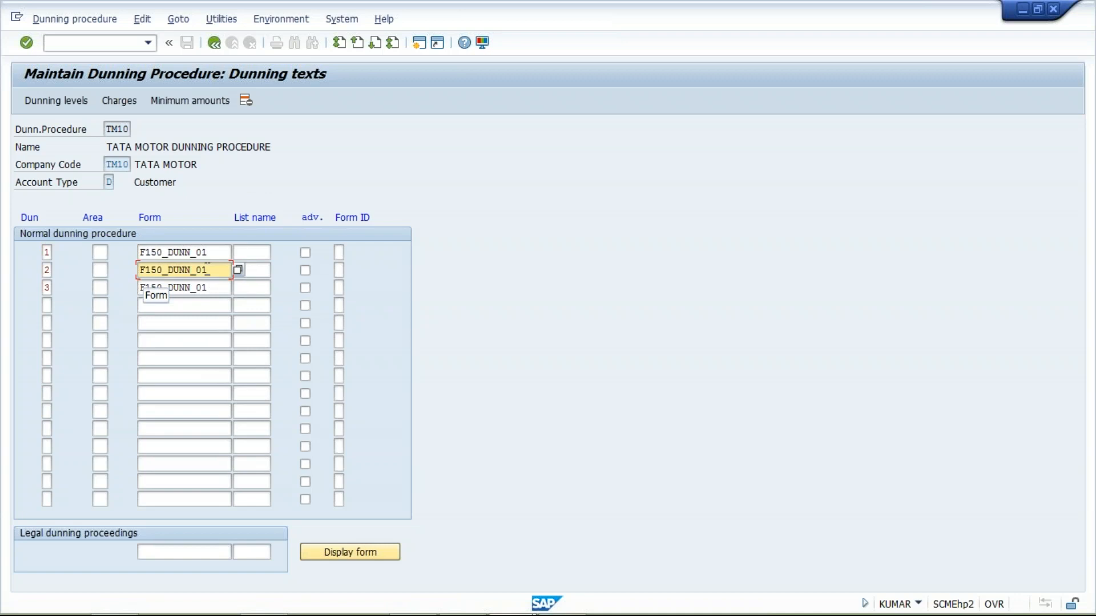
pyautogui.click(214, 45)
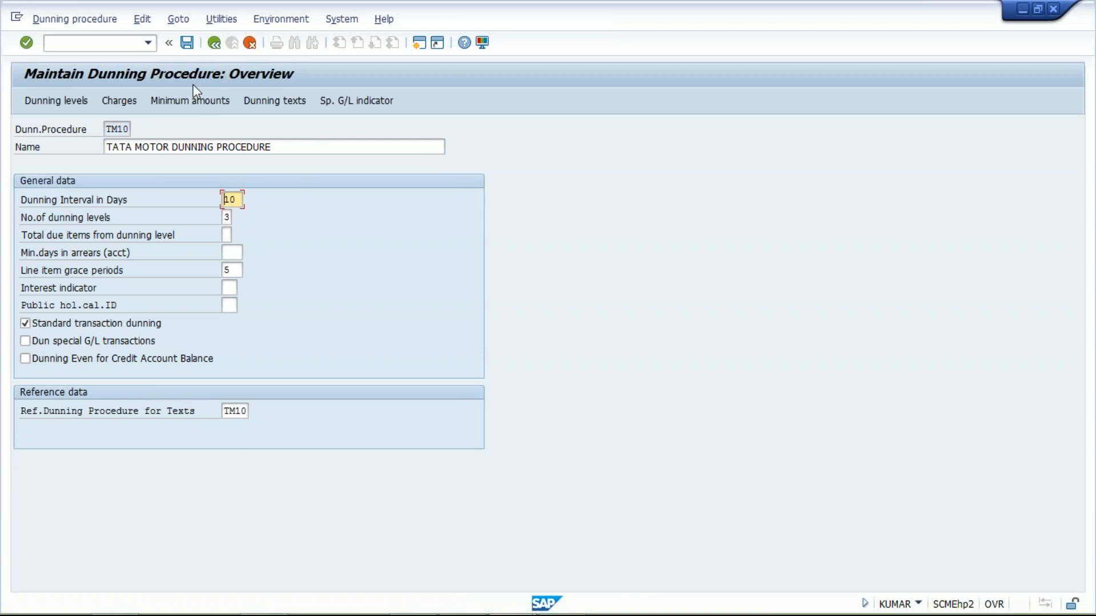
pyautogui.click(186, 43)
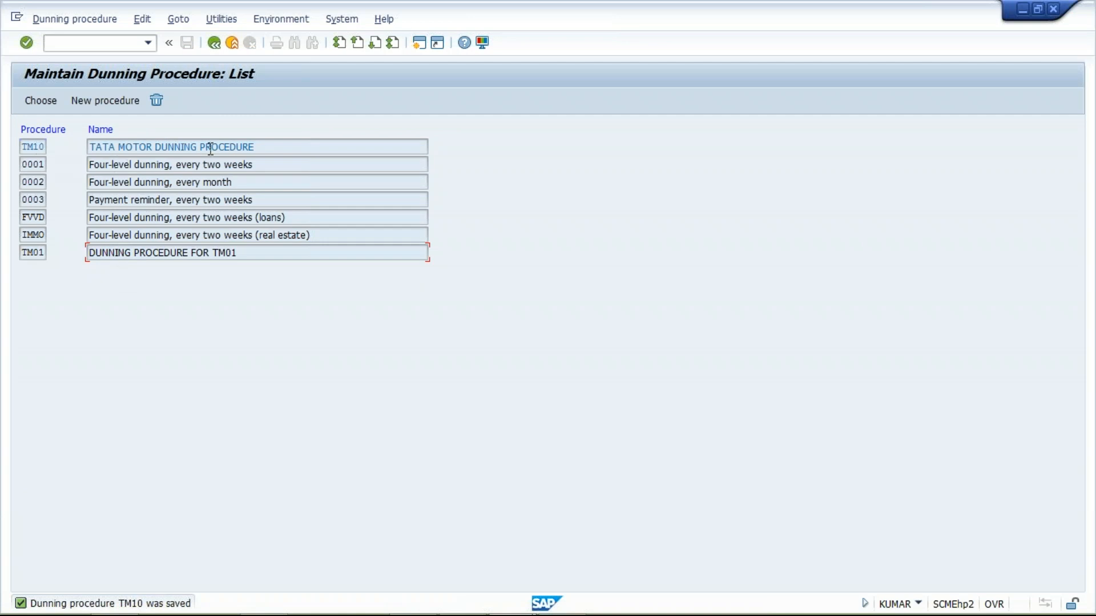
# - Reopen TATA MOTOR DUNNING PROCEDURE from the list, check its reference dunning procedure for texts, and save it again
pyautogui.moveTo(255, 256); pyautogui.dragTo(10, 267)
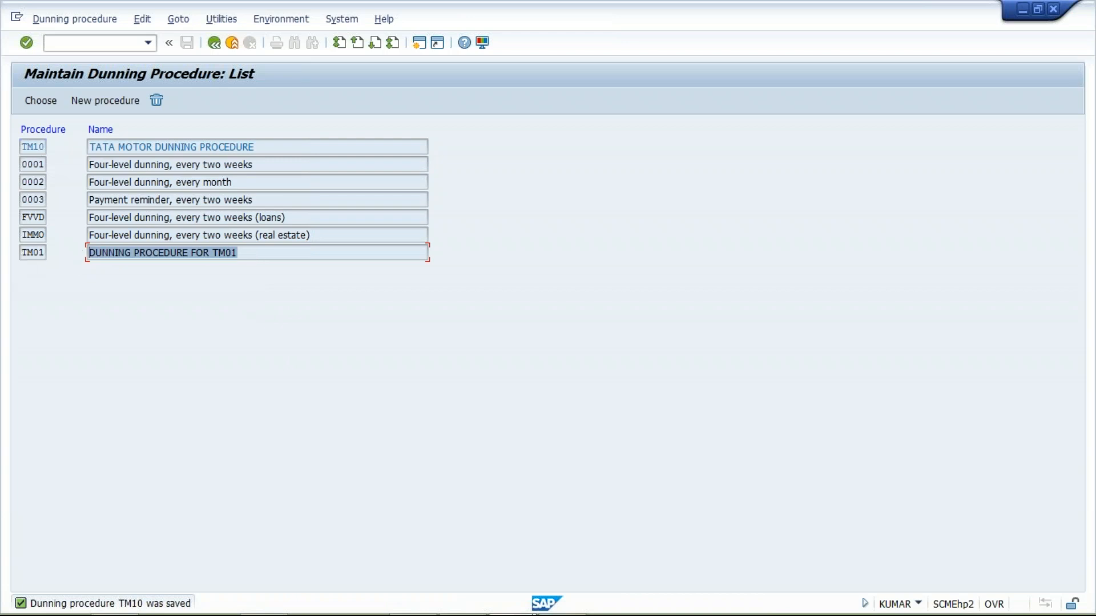
pyautogui.click(23, 253)
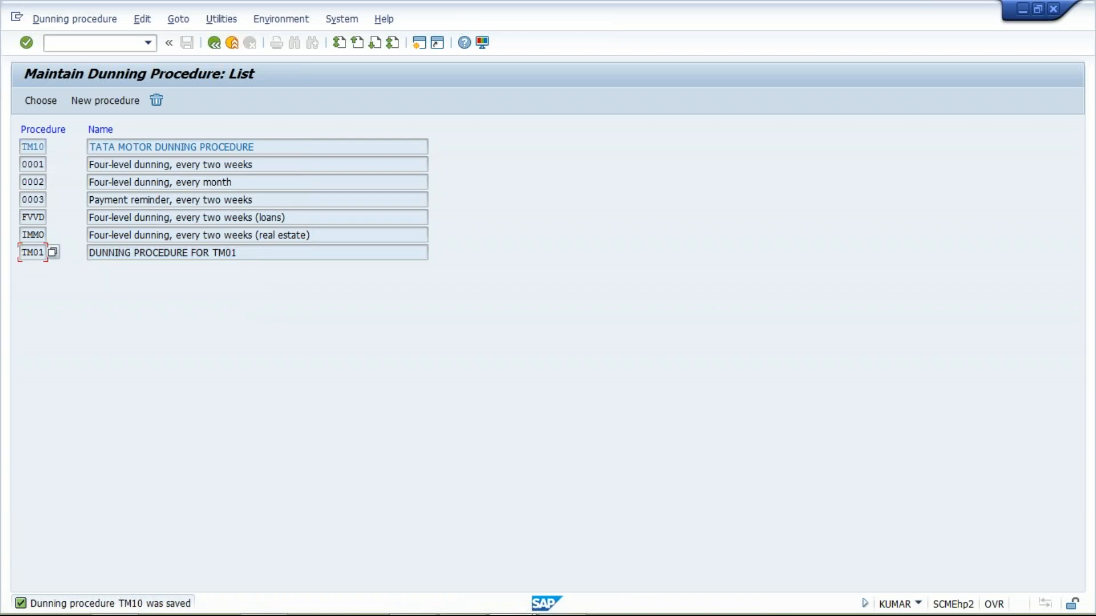
pyautogui.click(265, 146)
pyautogui.click(252, 255)
pyautogui.doubleClick(254, 146)
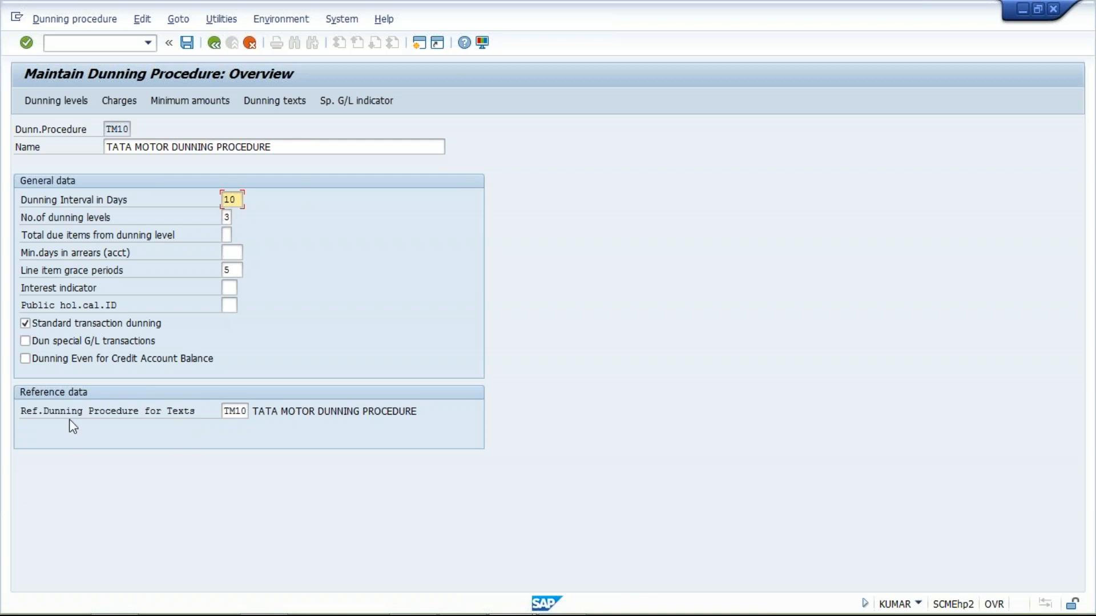
pyautogui.click(226, 412)
pyautogui.moveTo(226, 411); pyautogui.dragTo(249, 412)
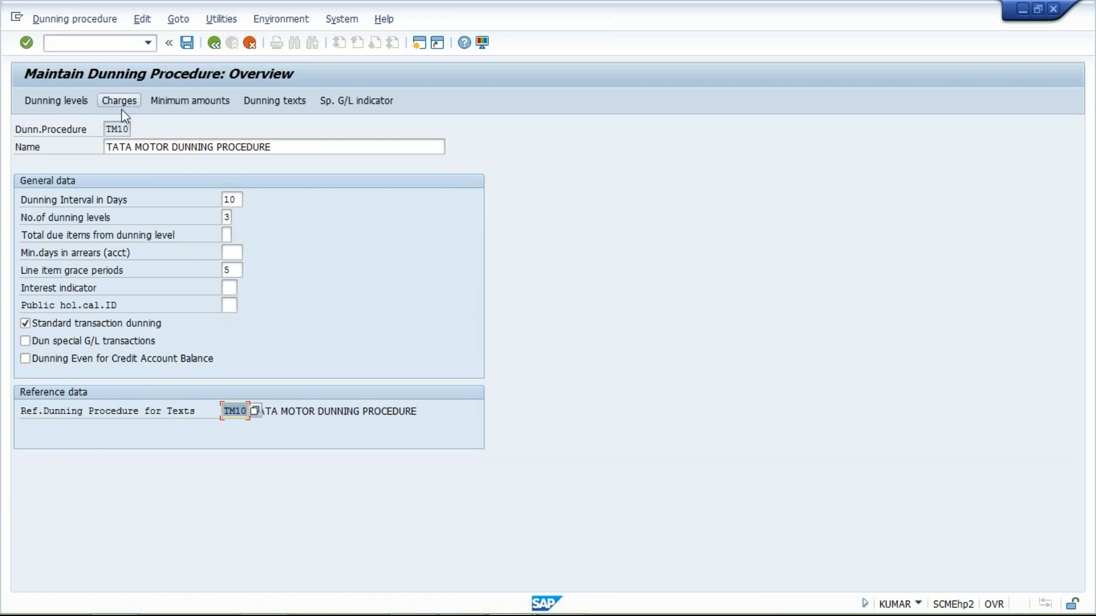
pyautogui.moveTo(105, 130); pyautogui.dragTo(167, 132)
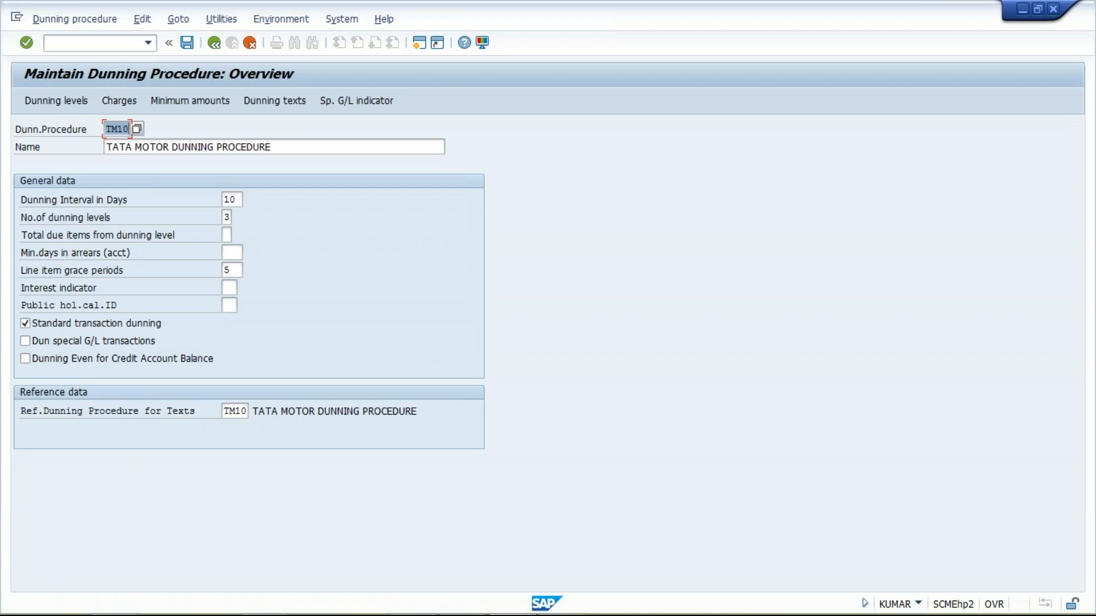
pyautogui.click(185, 48)
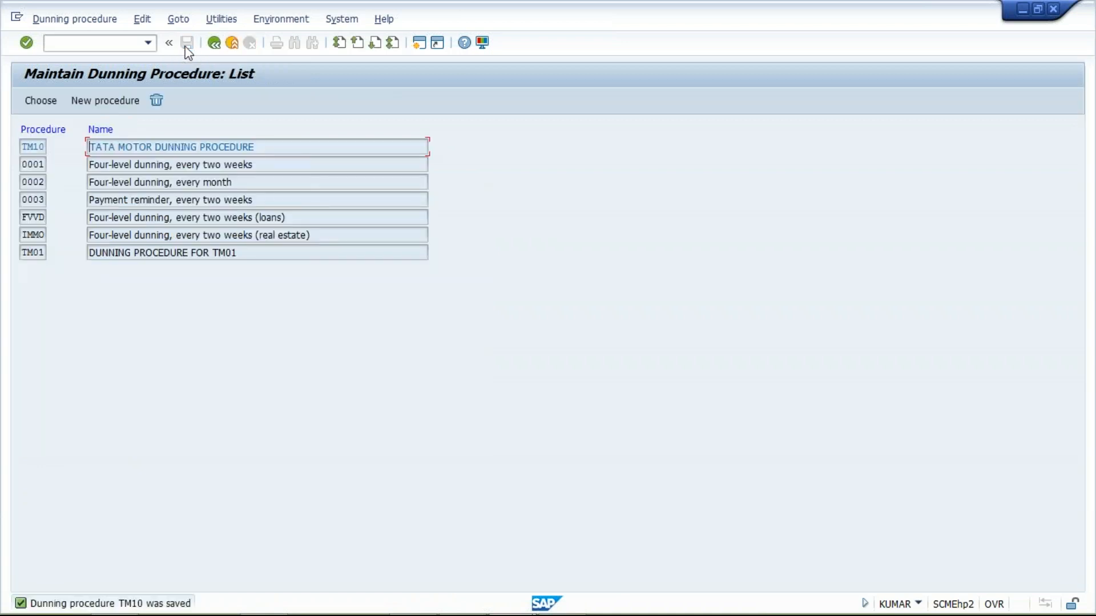